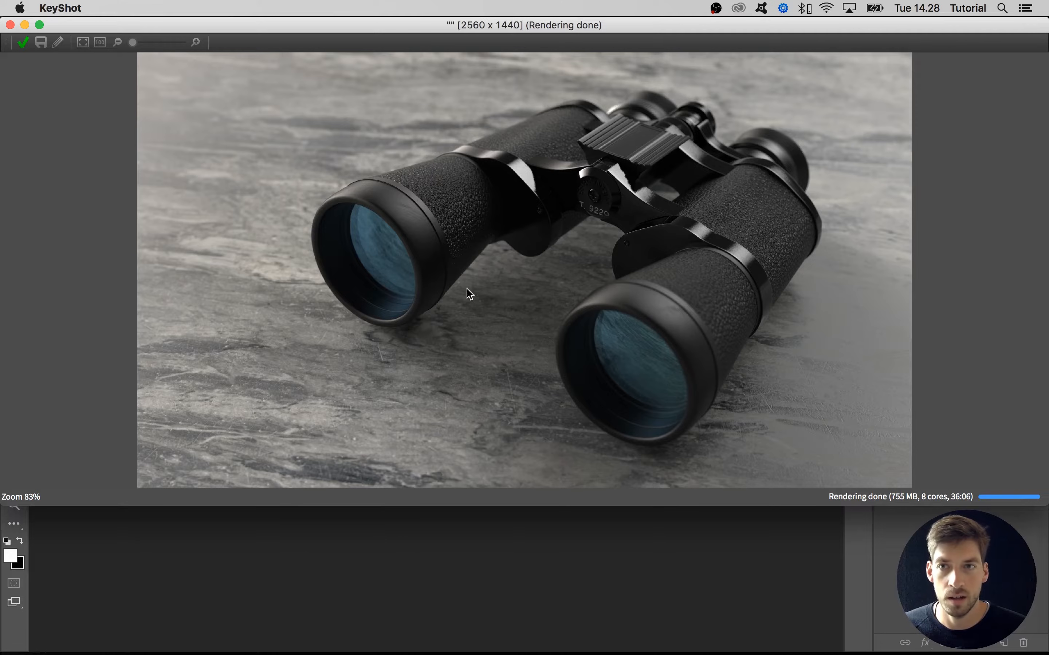
# Accept the finished KeyShot render, switch to Photoshop and open BinocularsRAW.png from the Desktop's Resources folder.
pyautogui.click(24, 43)
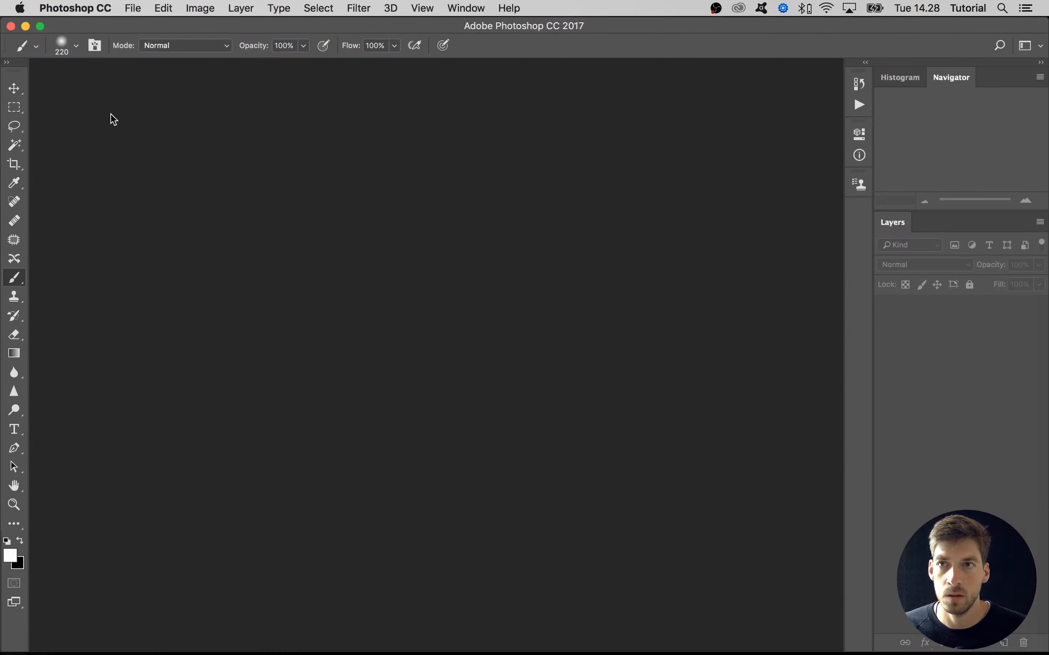
pyautogui.click(130, 8)
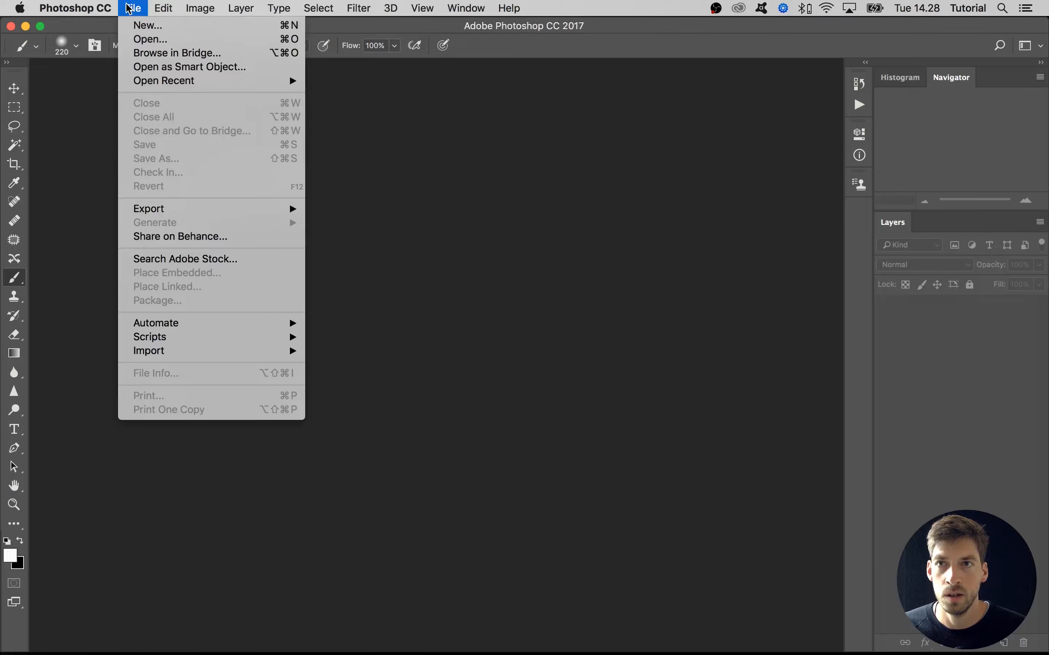
pyautogui.click(151, 40)
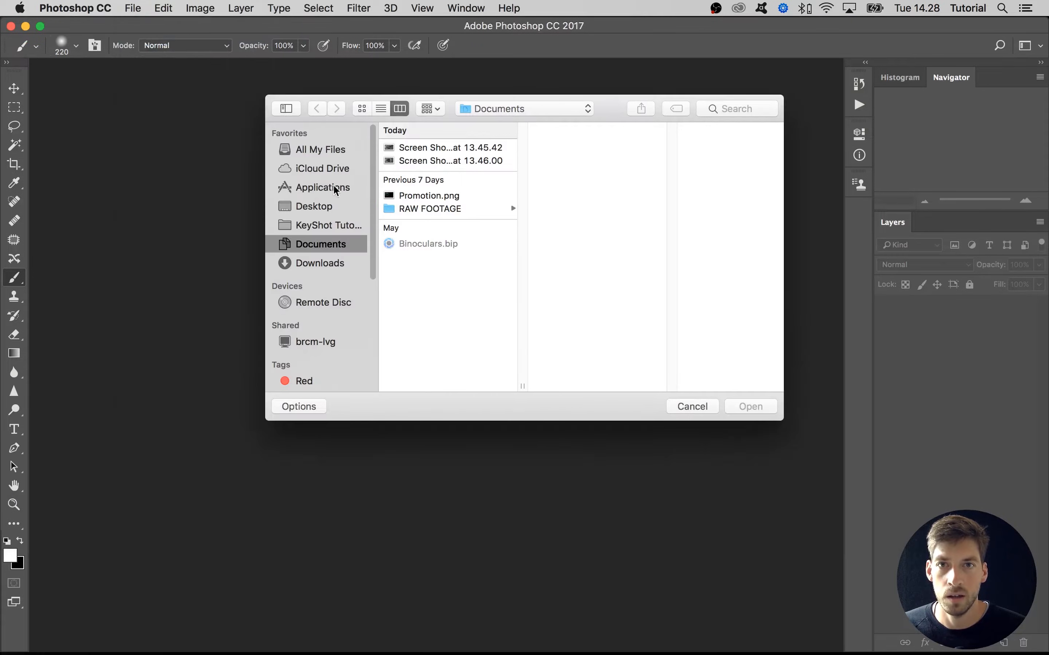
pyautogui.click(333, 208)
pyautogui.click(399, 180)
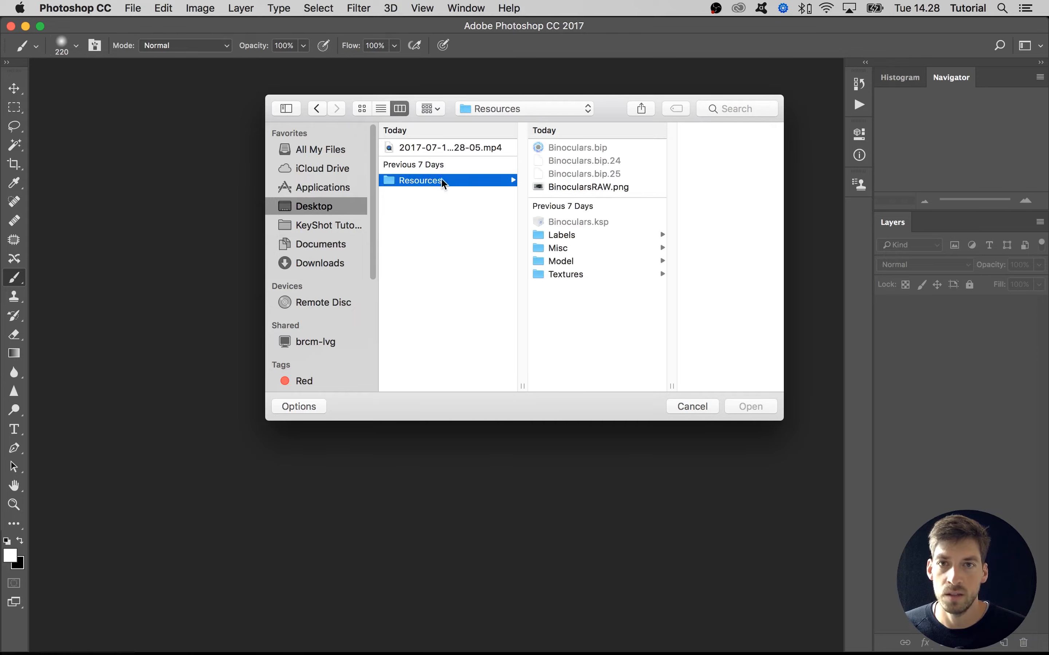
pyautogui.click(554, 189)
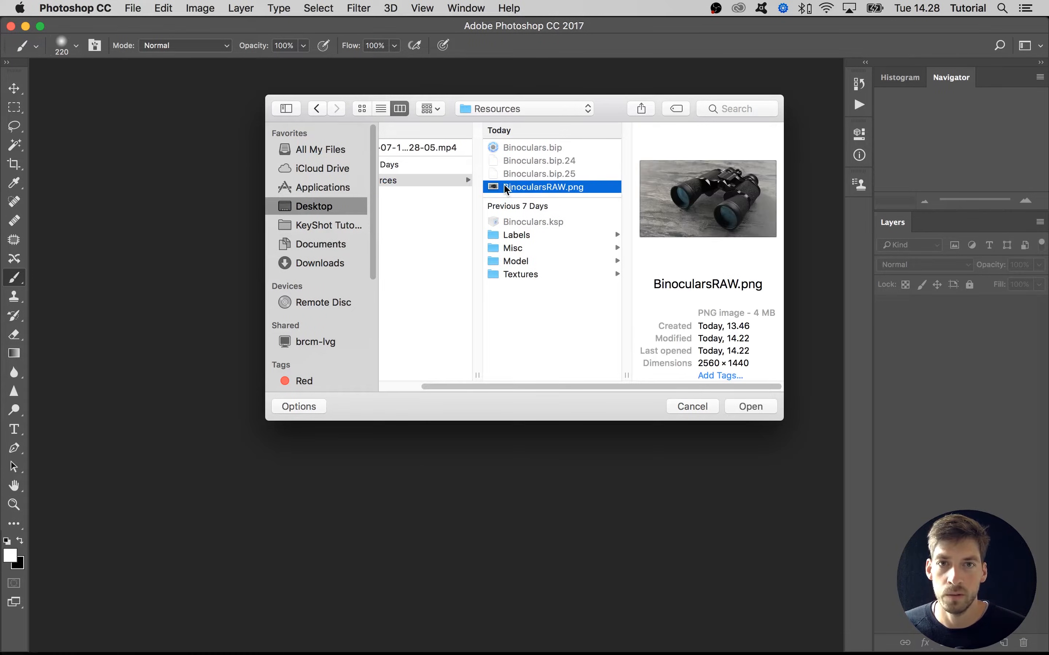
pyautogui.click(746, 410)
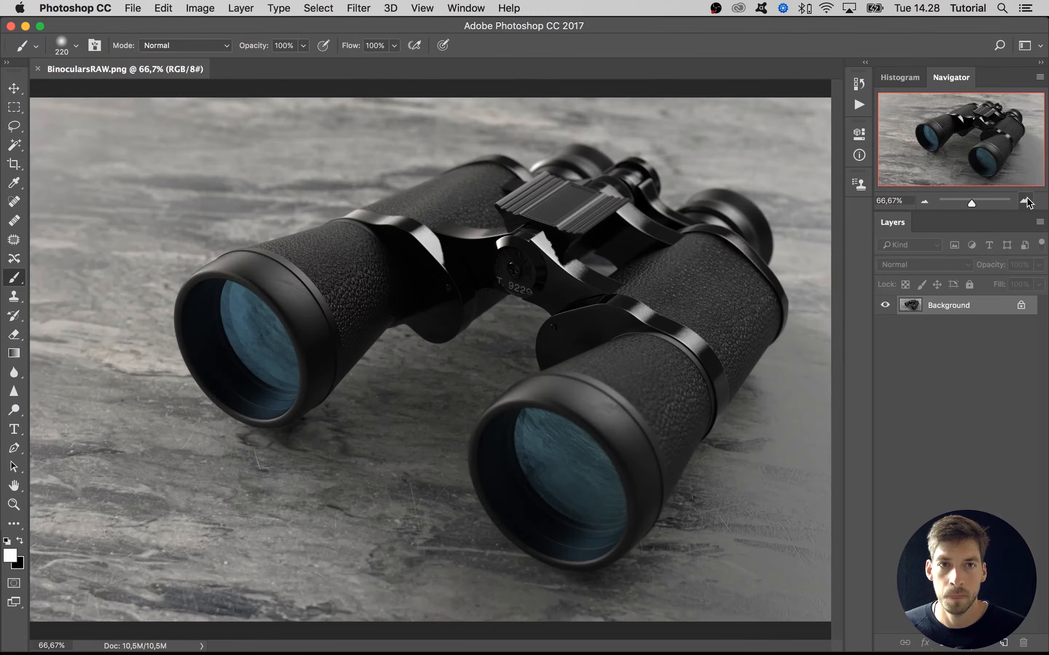
# Add a new layer above the background and fill it with a white-to-black linear gradient running from upper left to lower right.
pyautogui.click(1025, 201)
pyautogui.moveTo(967, 168); pyautogui.dragTo(978, 179)
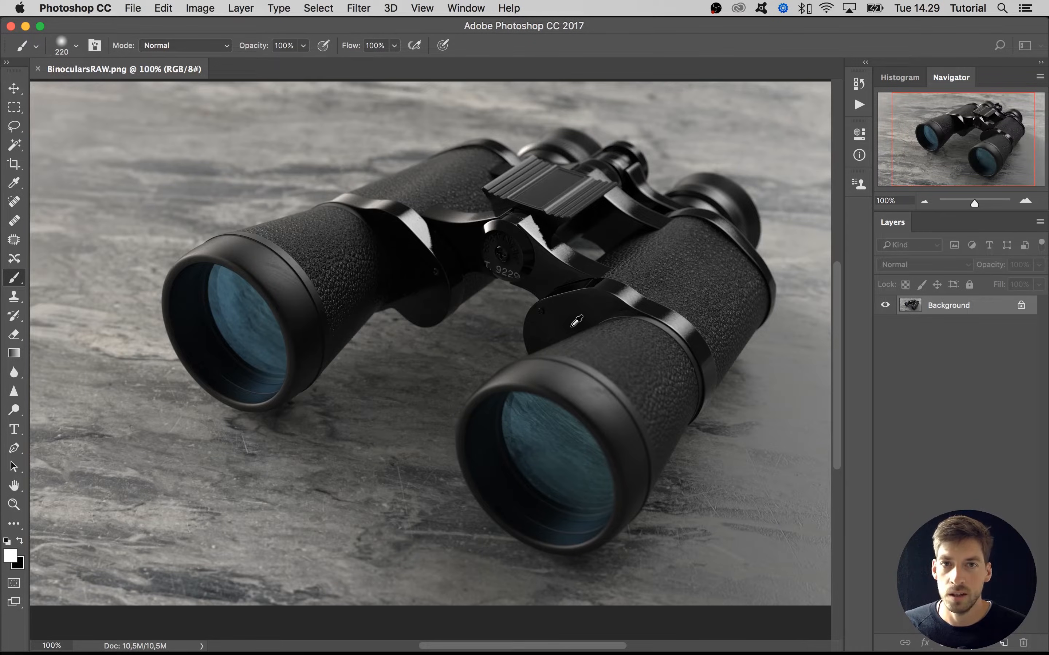
pyautogui.scroll(-3, 573, 321)
pyautogui.scroll(1, 572, 322)
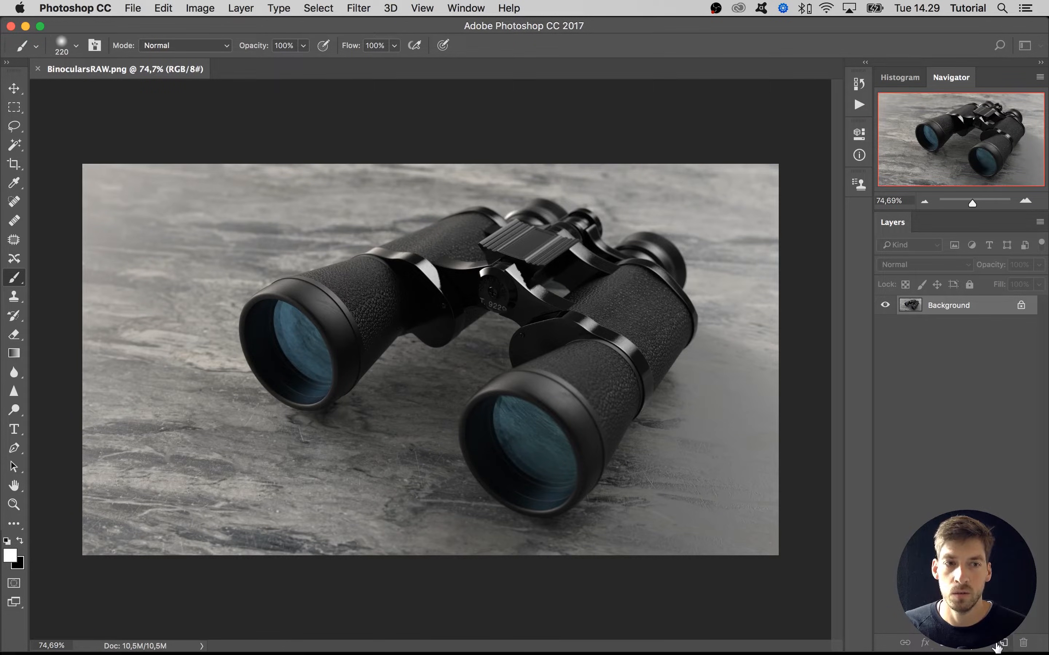
pyautogui.click(1004, 643)
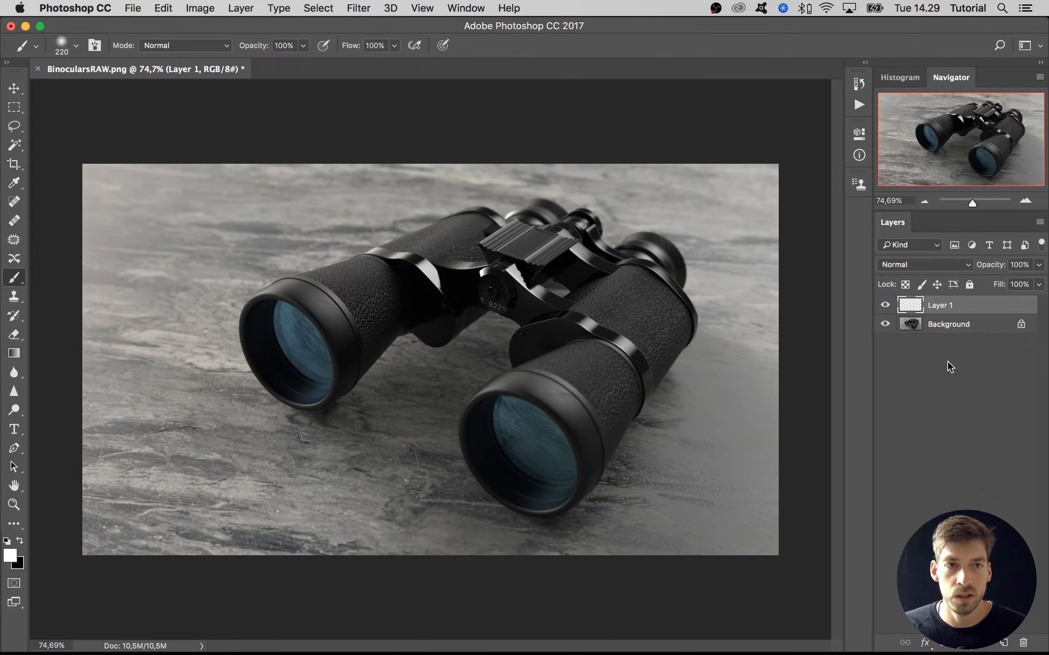
pyautogui.click(14, 356)
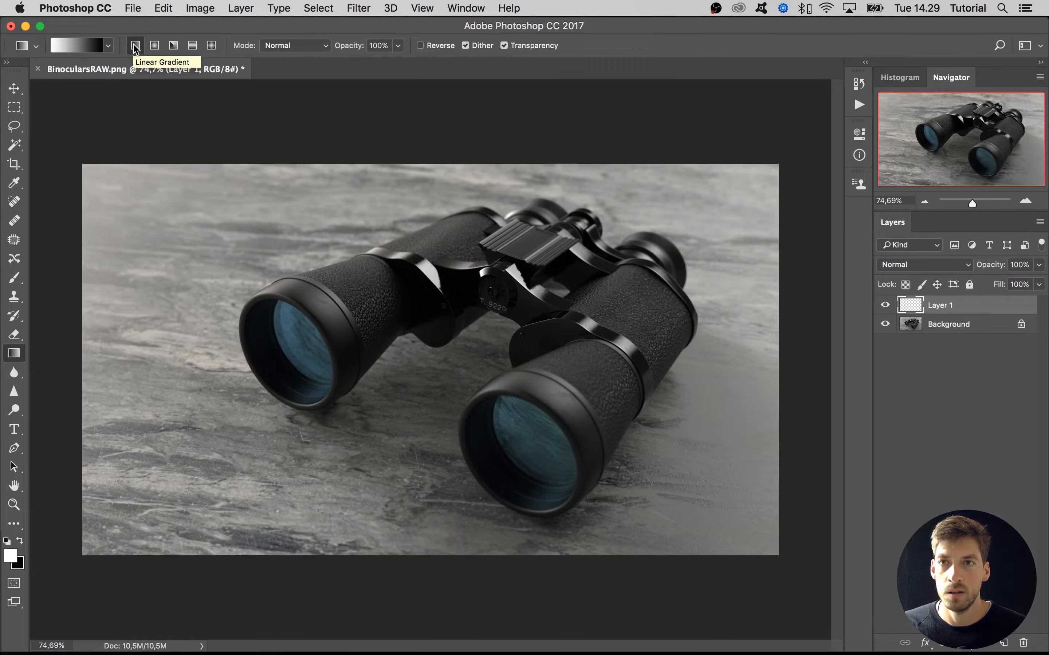
pyautogui.moveTo(74, 222); pyautogui.dragTo(787, 385)
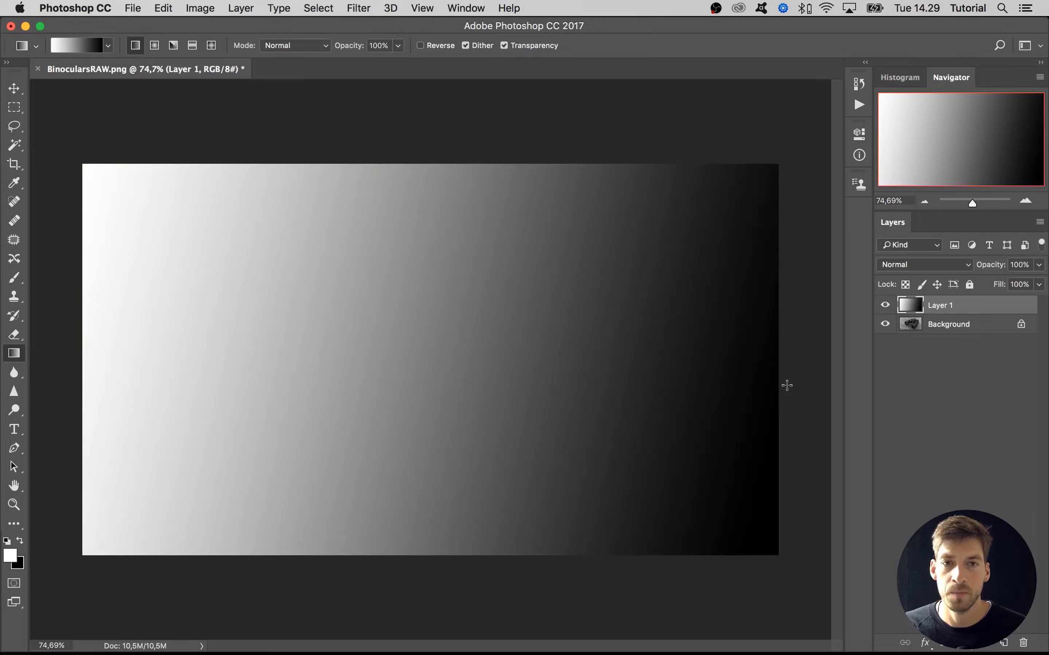
# Set the gradient layer's blend mode to Overlay and compare the image with that layer hidden and shown.
pyautogui.click(884, 306)
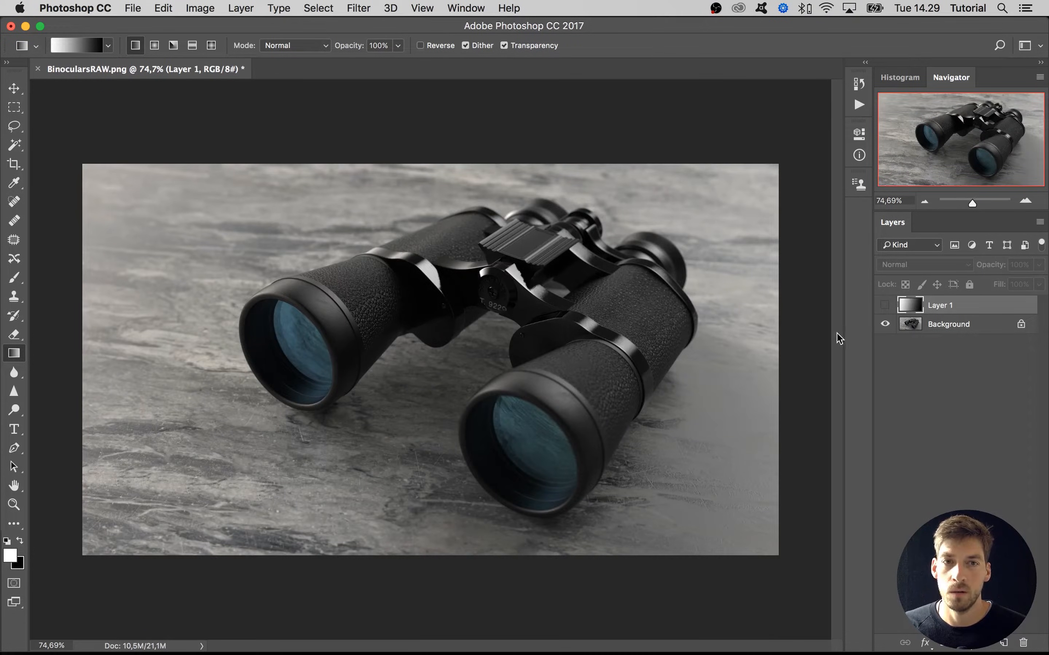
pyautogui.click(885, 305)
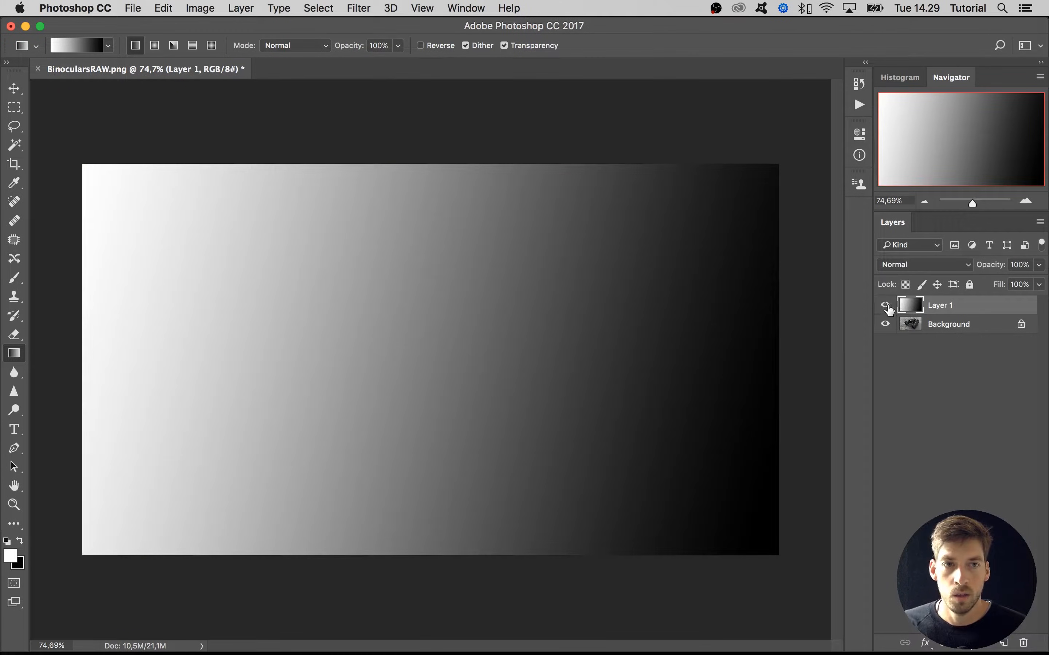
pyautogui.click(908, 266)
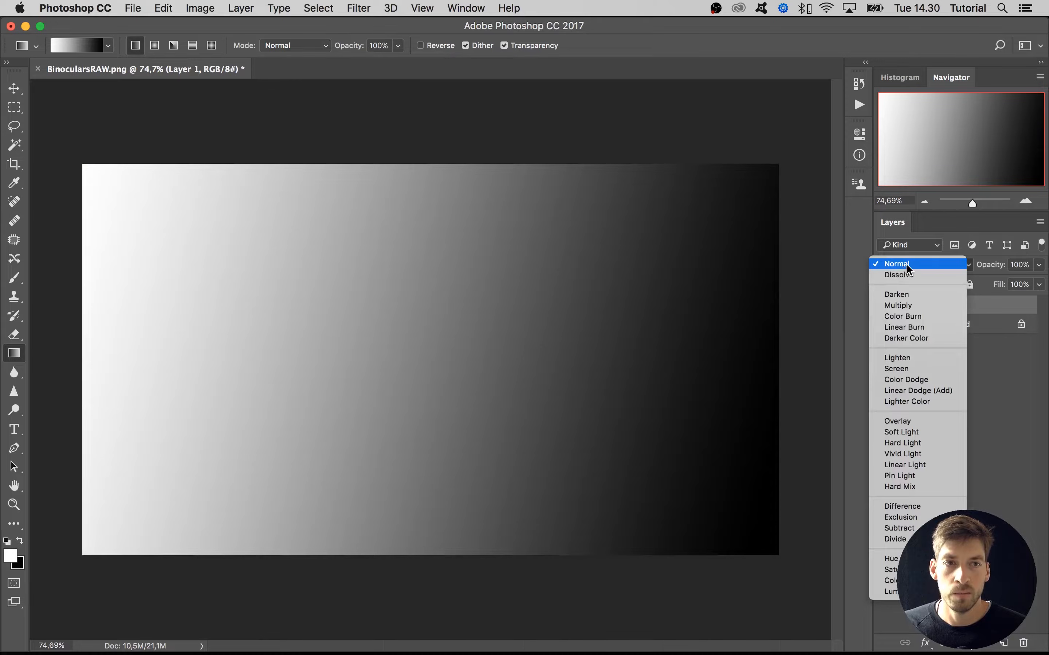
pyautogui.click(900, 417)
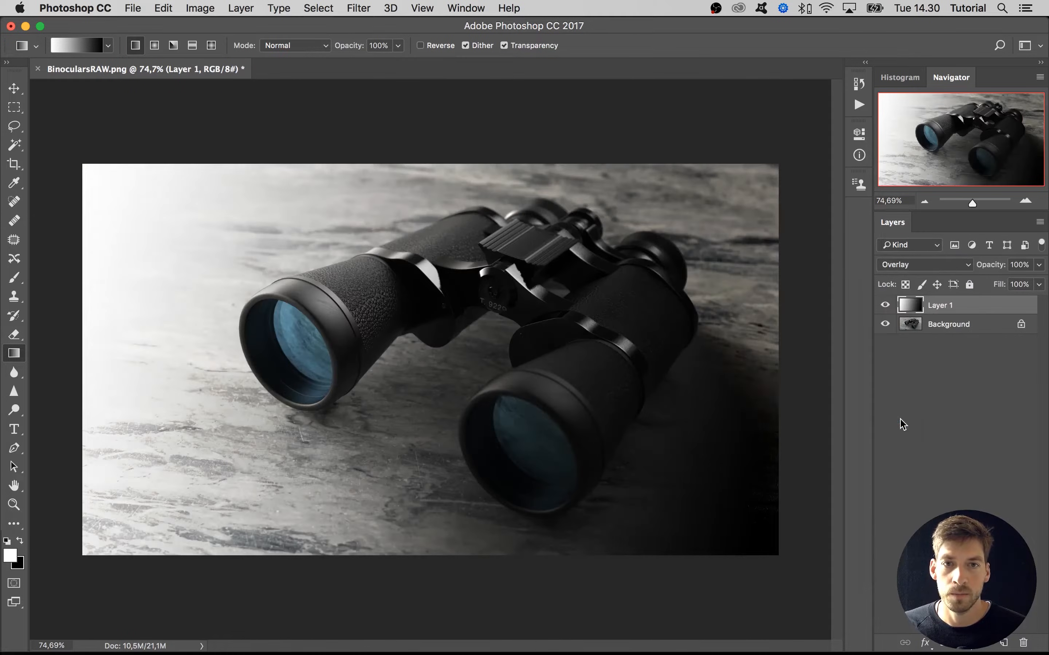
pyautogui.click(887, 306)
pyautogui.click(886, 307)
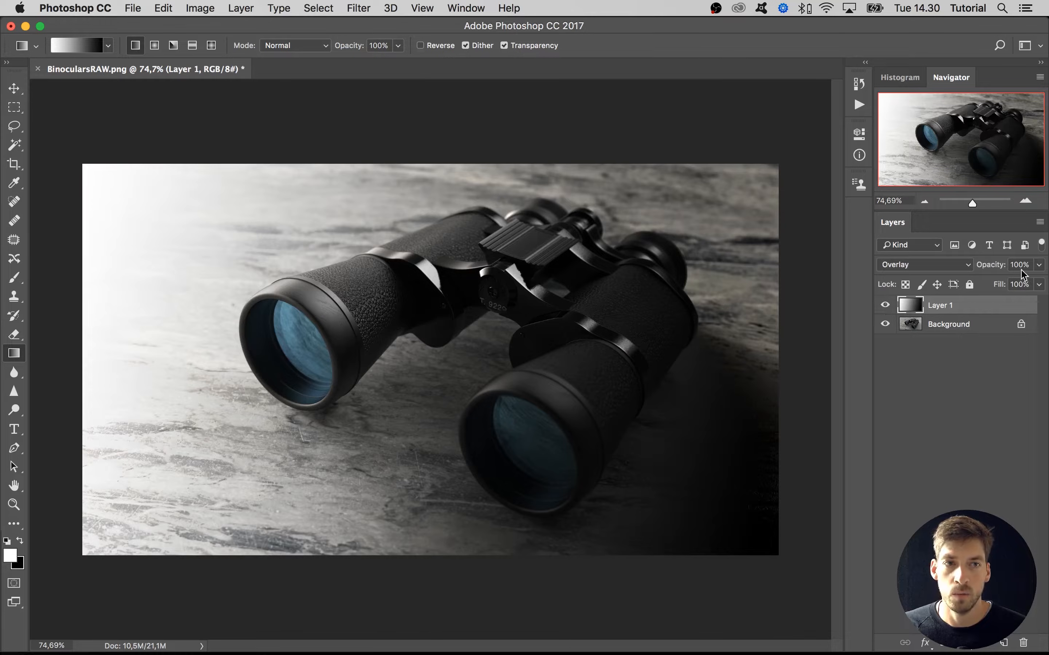
# Reduce the gradient layer's opacity to 18%.
pyautogui.click(1039, 265)
pyautogui.moveTo(1039, 281); pyautogui.dragTo(999, 284)
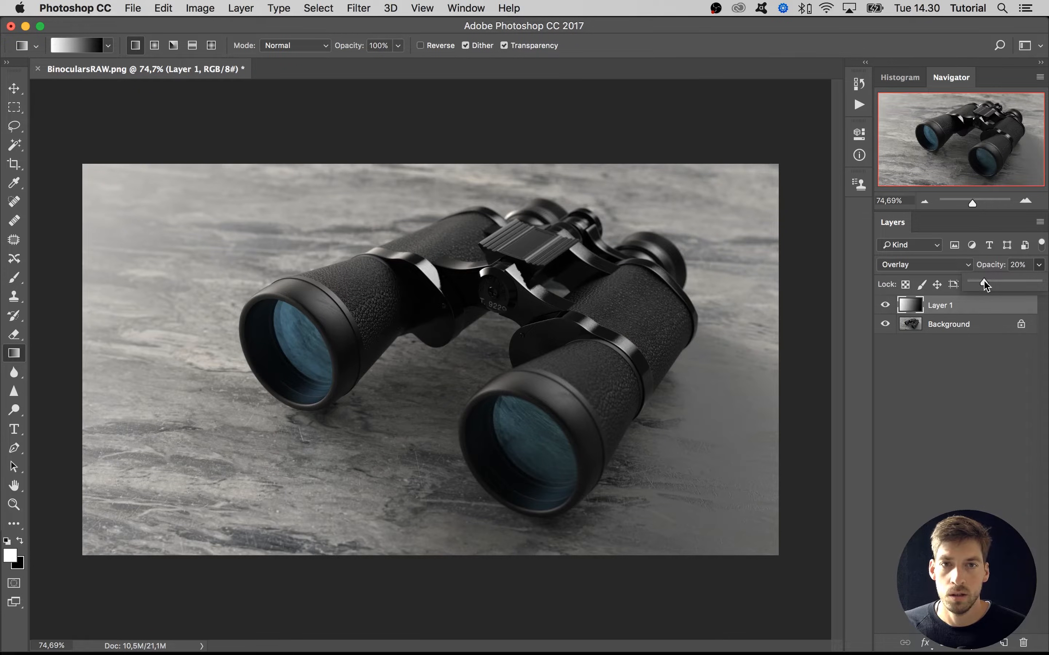
pyautogui.moveTo(984, 281); pyautogui.dragTo(984, 282)
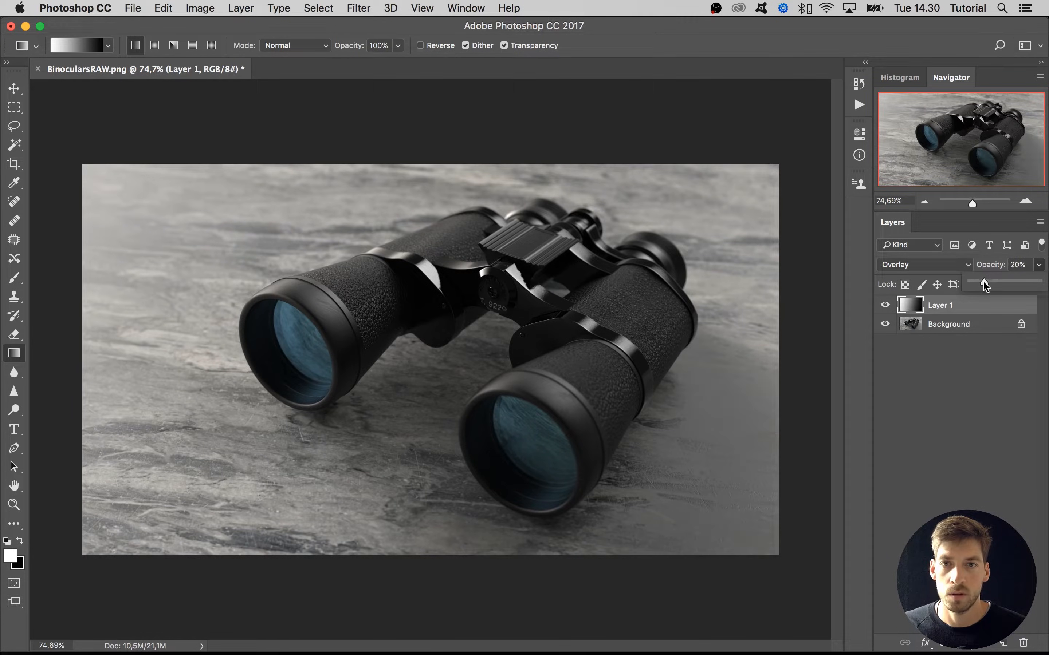
pyautogui.moveTo(984, 282); pyautogui.dragTo(983, 283)
# Compare the image with and without the gradient by toggling its layer's visibility, leaving the layer shown.
pyautogui.click(884, 305)
pyautogui.click(885, 305)
pyautogui.click(885, 305)
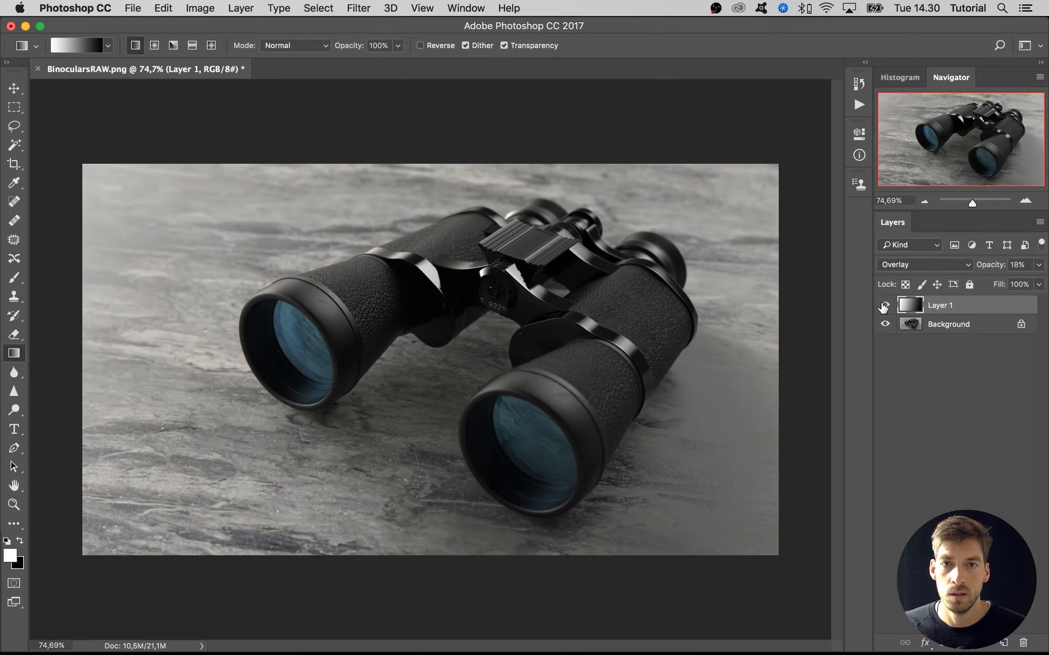
pyautogui.click(885, 305)
pyautogui.click(885, 305)
pyautogui.click(885, 305)
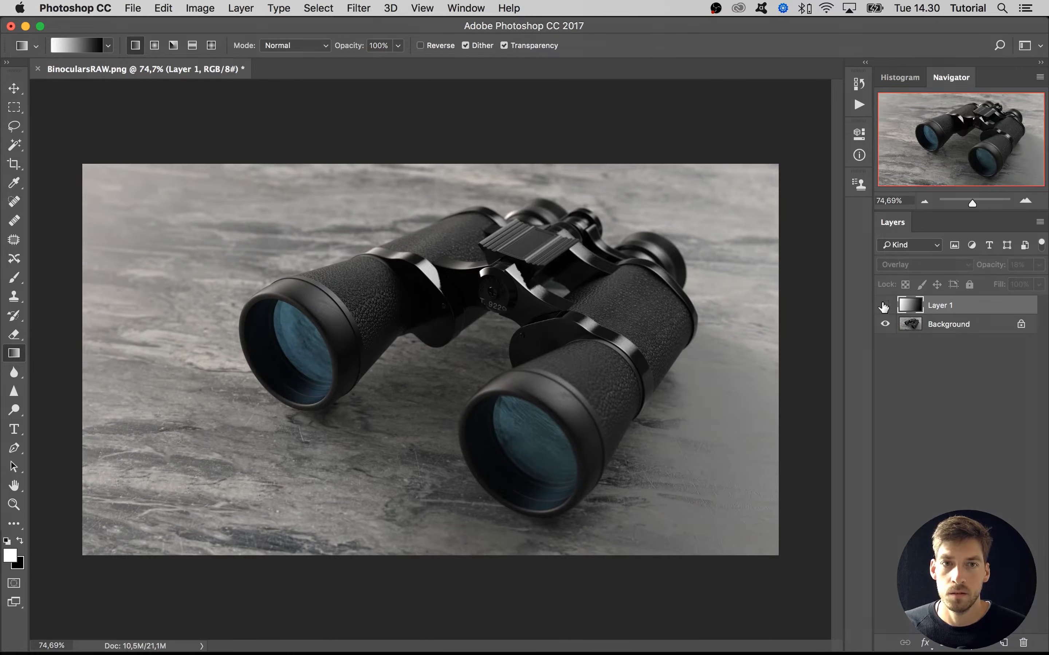
pyautogui.click(884, 306)
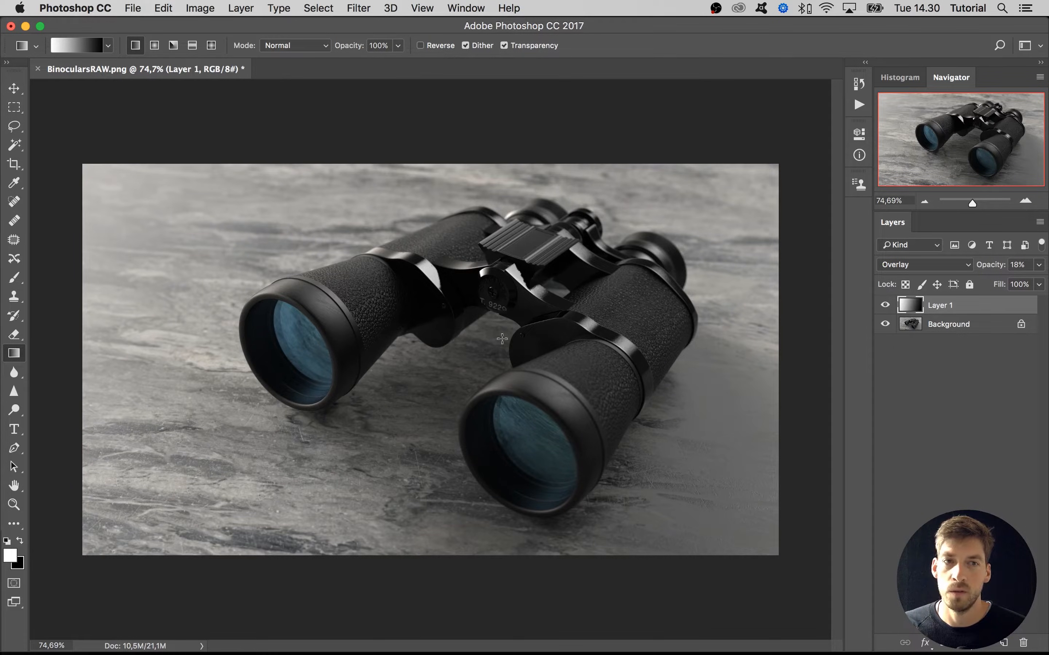
# Redraw the linear gradient across the image in alternating directions to try the light coming from either side.
pyautogui.moveTo(797, 287); pyautogui.dragTo(64, 371)
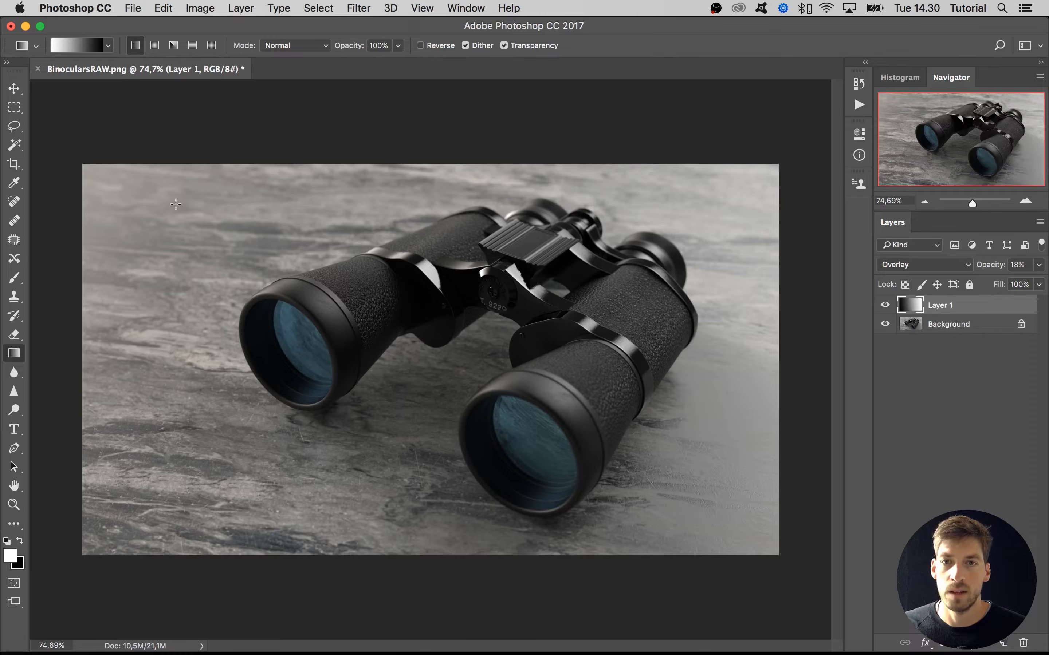
pyautogui.moveTo(77, 206); pyautogui.dragTo(789, 366)
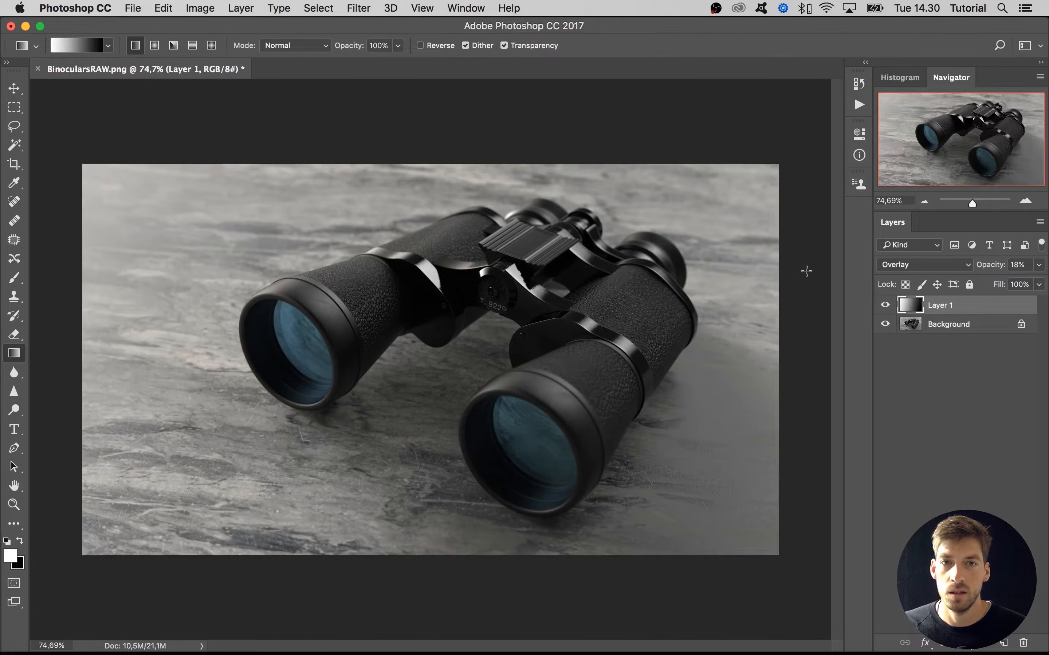
pyautogui.moveTo(805, 269); pyautogui.dragTo(62, 390)
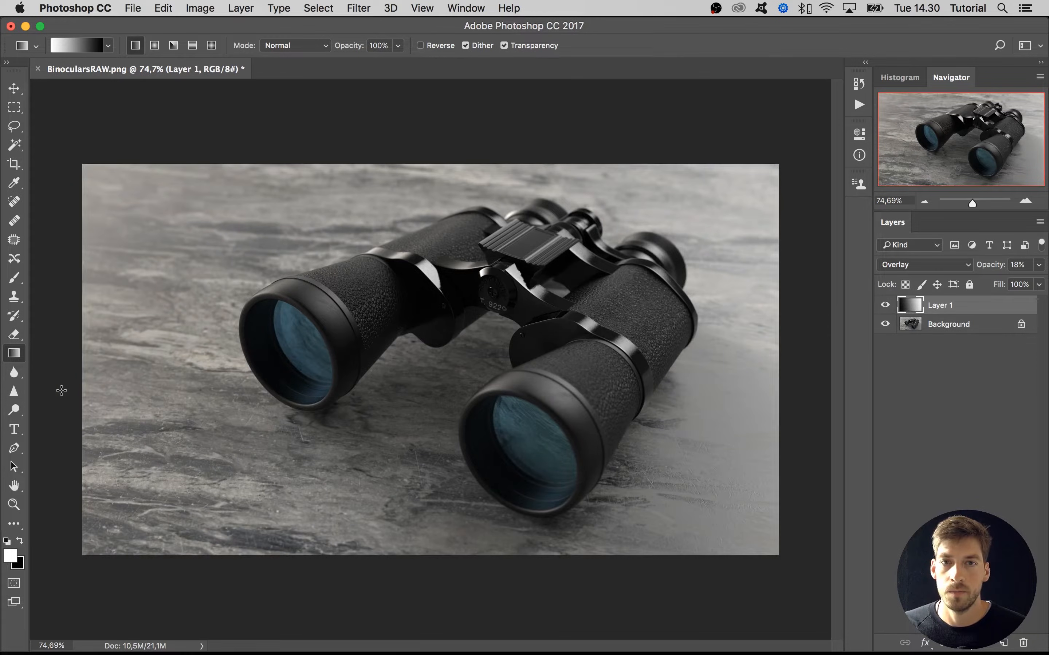
pyautogui.moveTo(69, 282); pyautogui.dragTo(794, 366)
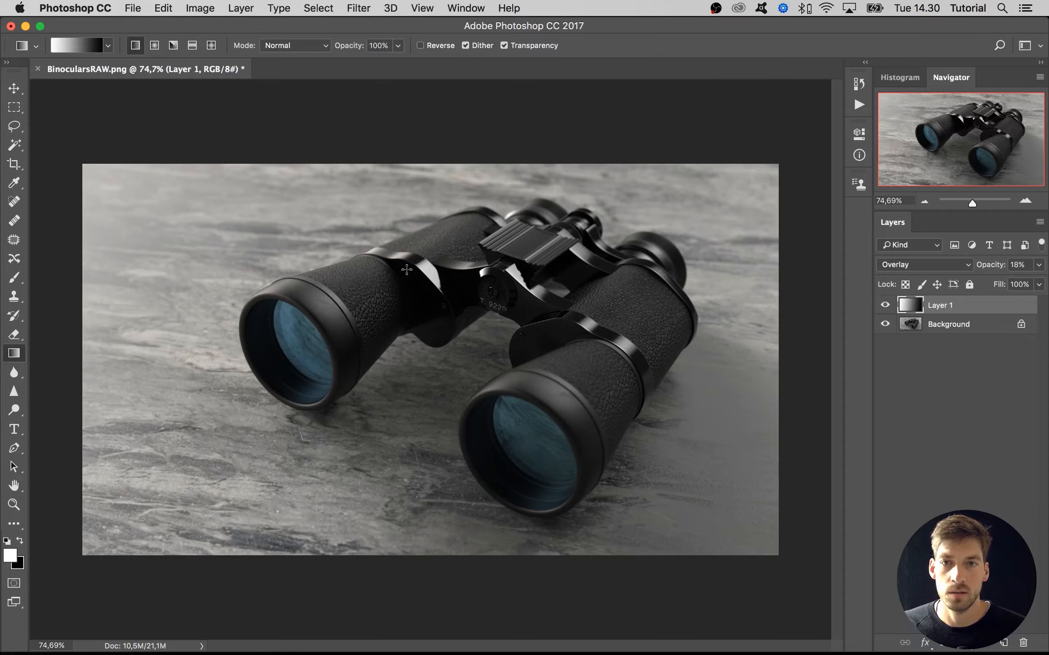
# Adjust the gradient layer's opacity to 17%.
pyautogui.click(1040, 265)
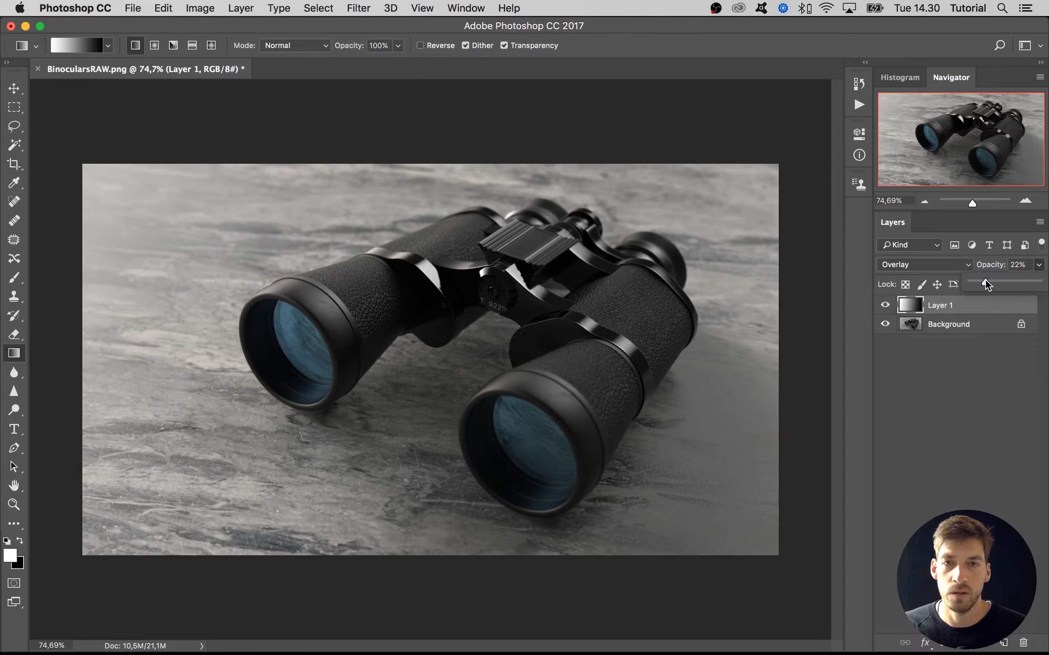
pyautogui.click(974, 318)
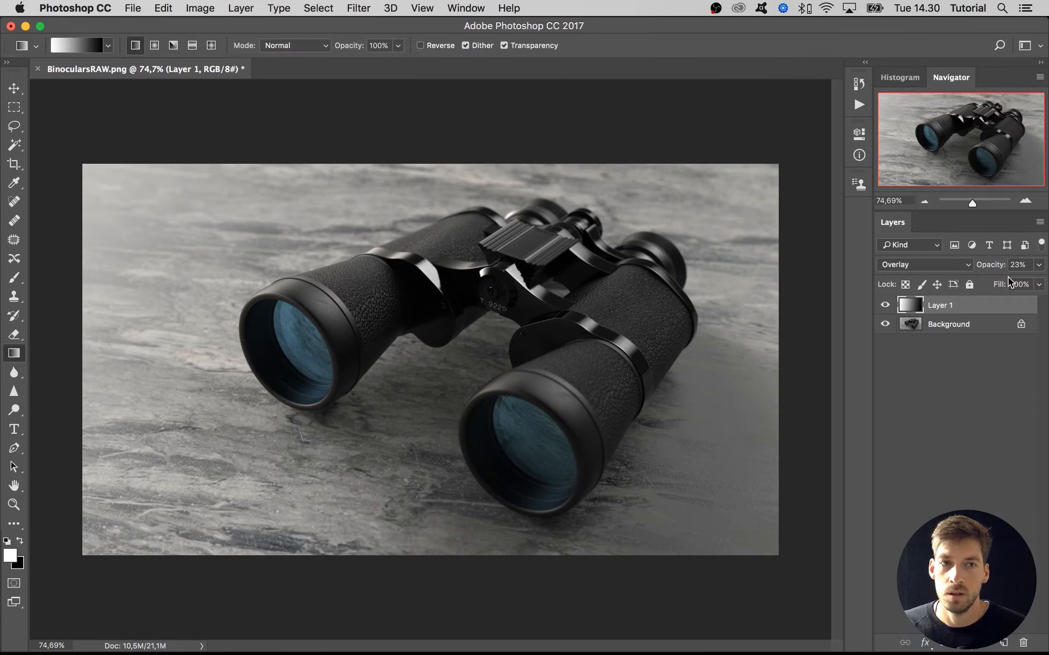
pyautogui.click(1039, 265)
pyautogui.moveTo(985, 279); pyautogui.dragTo(982, 281)
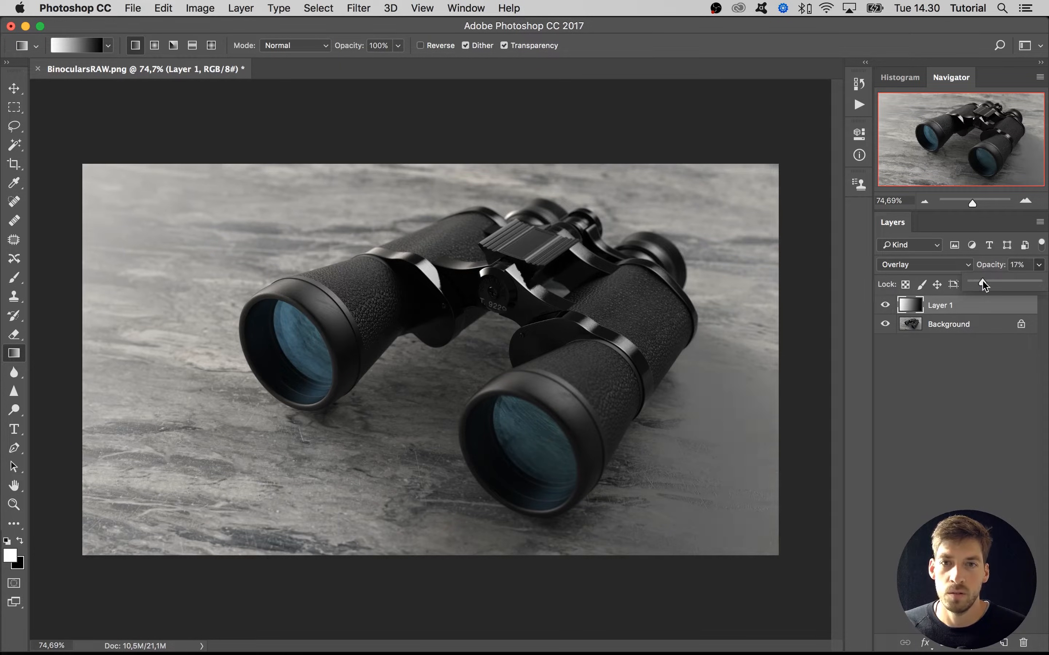
# Try the gradient from right to left, redraw it from the upper left toward the lower right, and deselect the layer.
pyautogui.moveTo(788, 257); pyautogui.dragTo(74, 329)
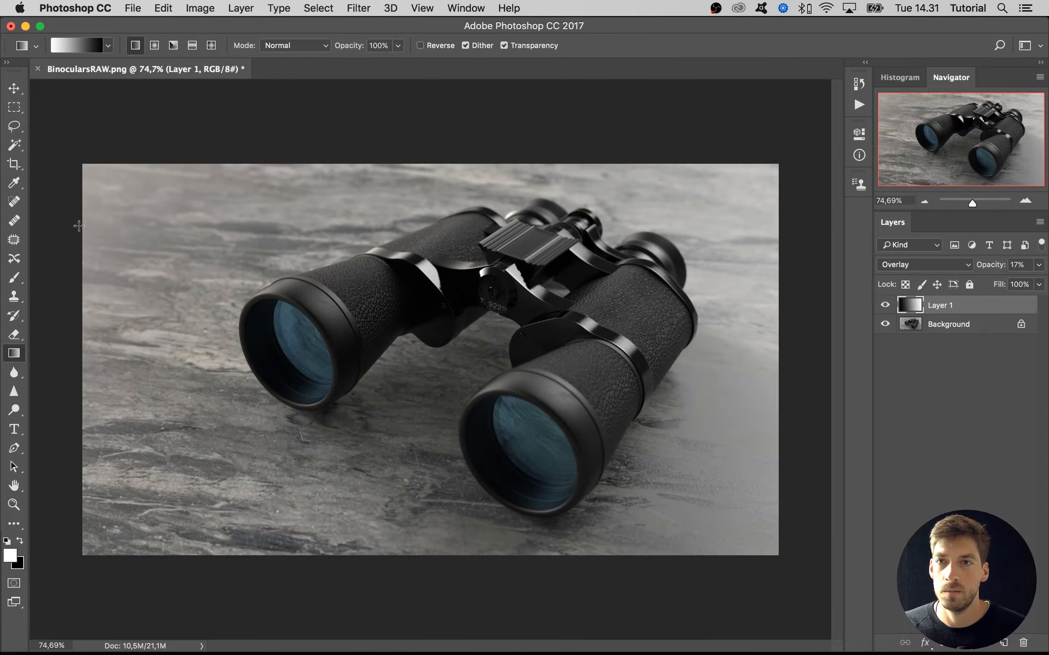
pyautogui.moveTo(75, 225); pyautogui.dragTo(793, 346)
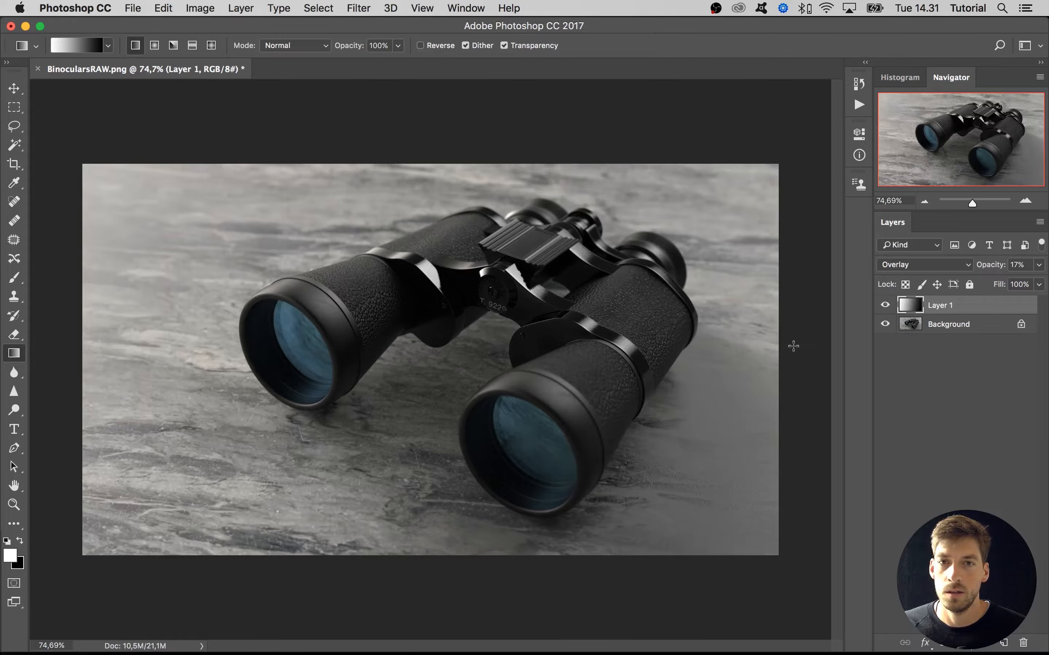
pyautogui.click(910, 370)
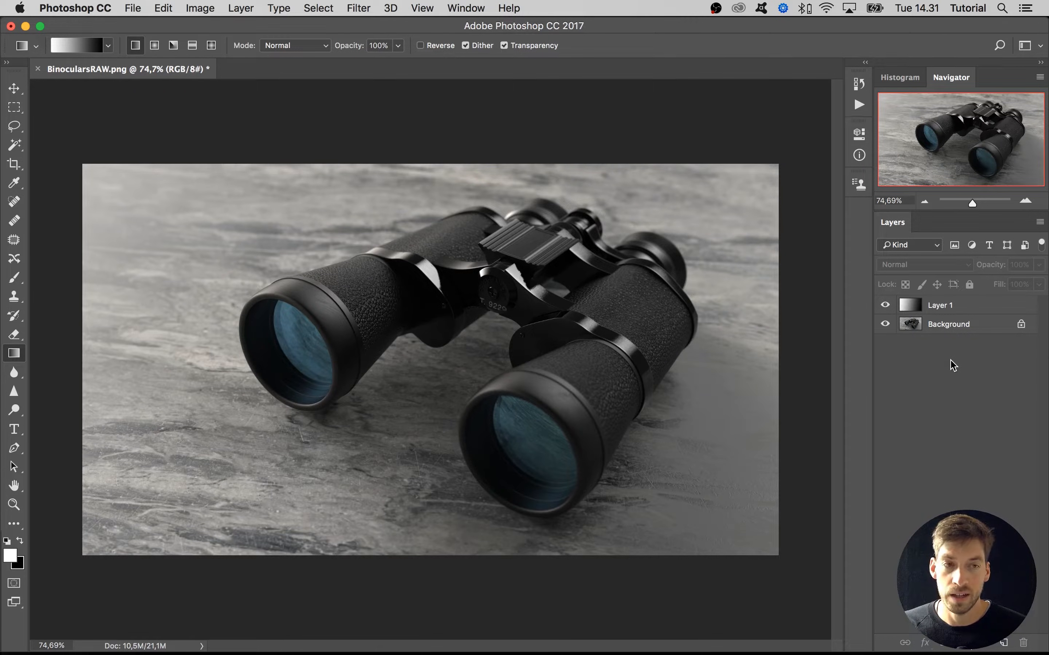
# Stamp all visible layers into a new top layer and convert it to a smart object.
pyautogui.press('super+alt+shift+e')
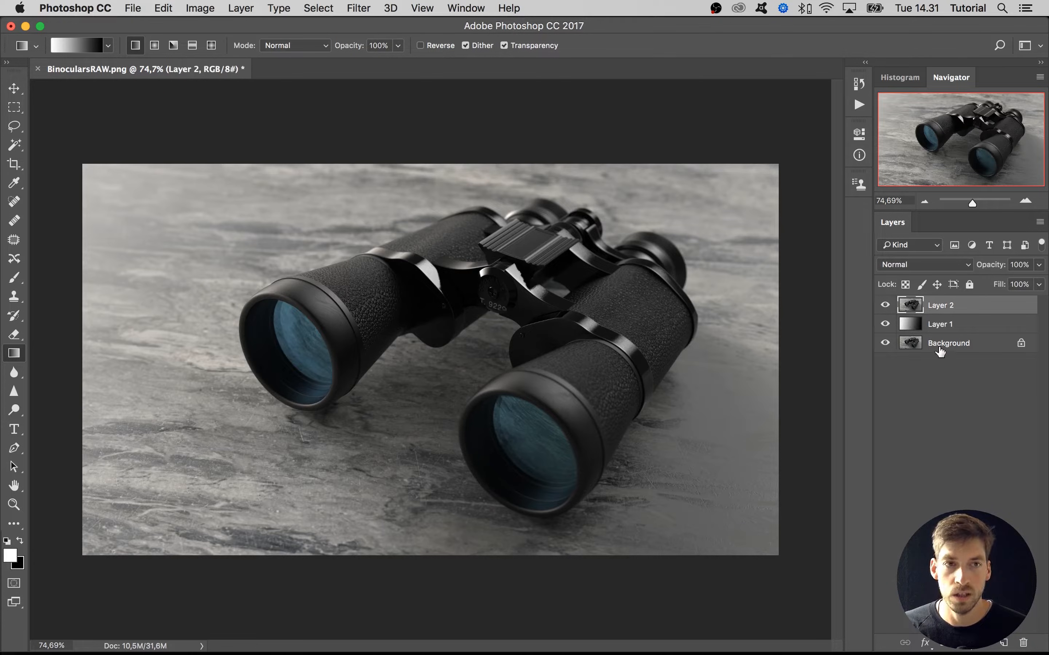
pyautogui.rightClick(967, 309)
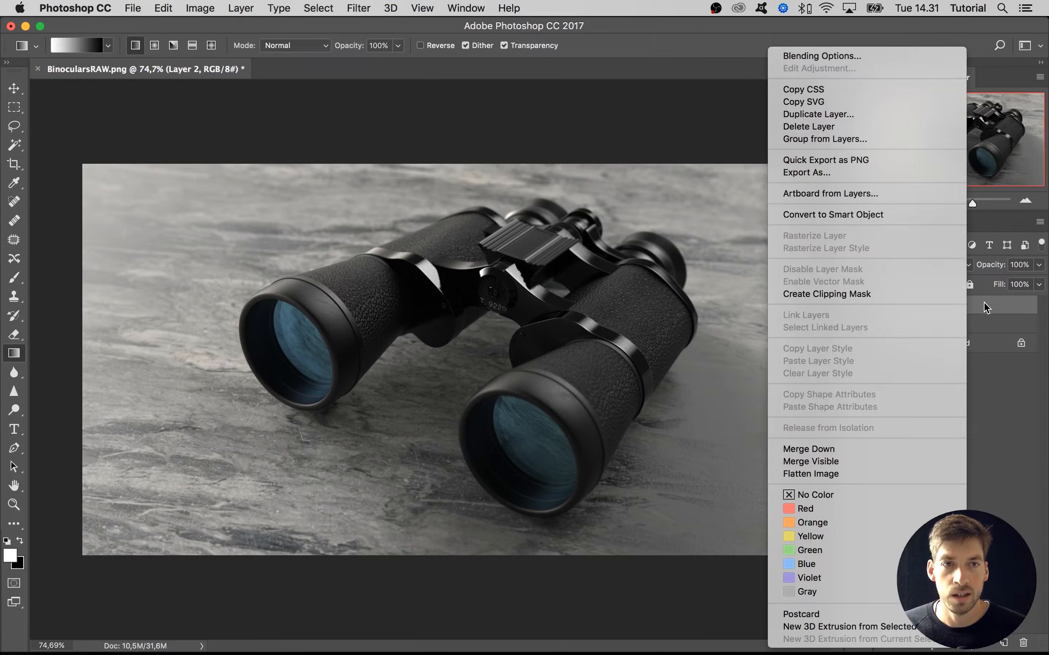
pyautogui.click(841, 212)
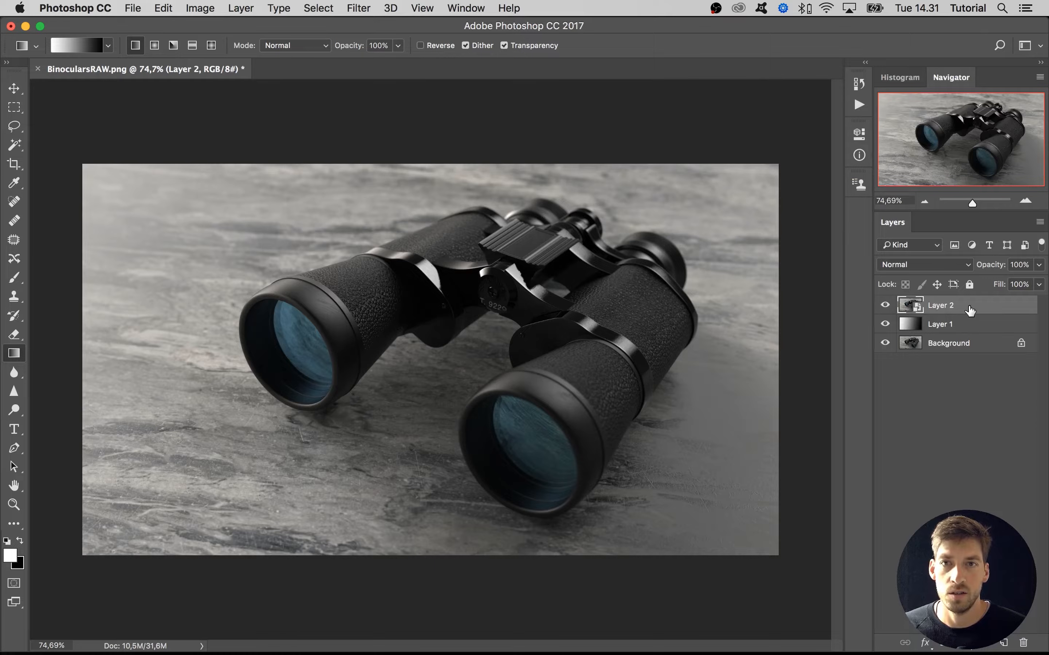
# Open the Camera Raw Filter on the merged smart object and raise Clarity to +20, judging the detail at 100% zoom.
pyautogui.click(367, 9)
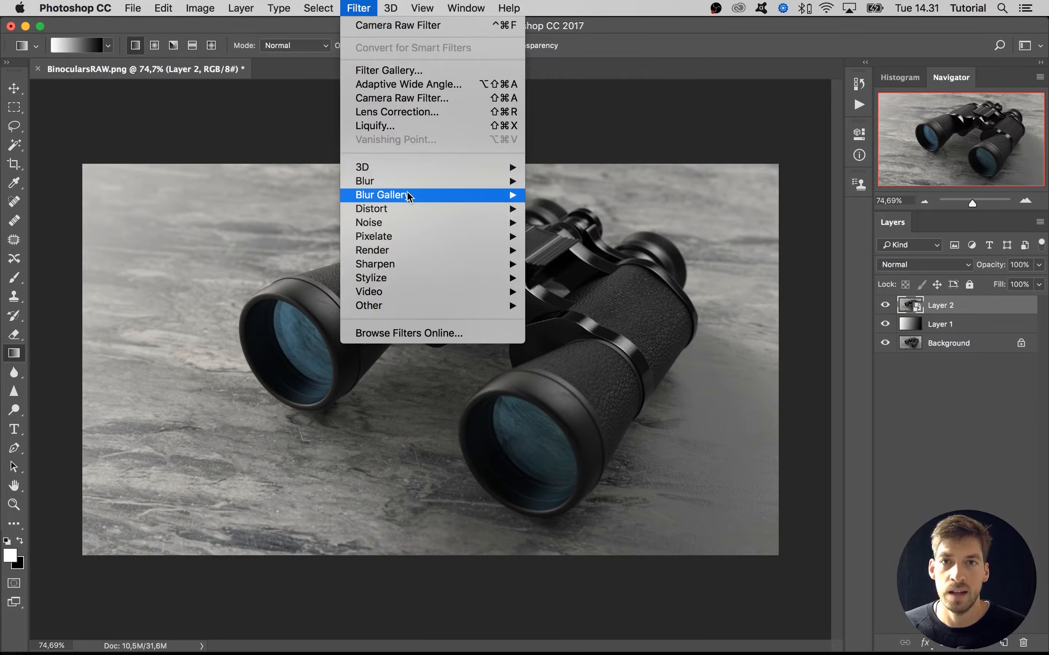
pyautogui.moveTo(409, 197)
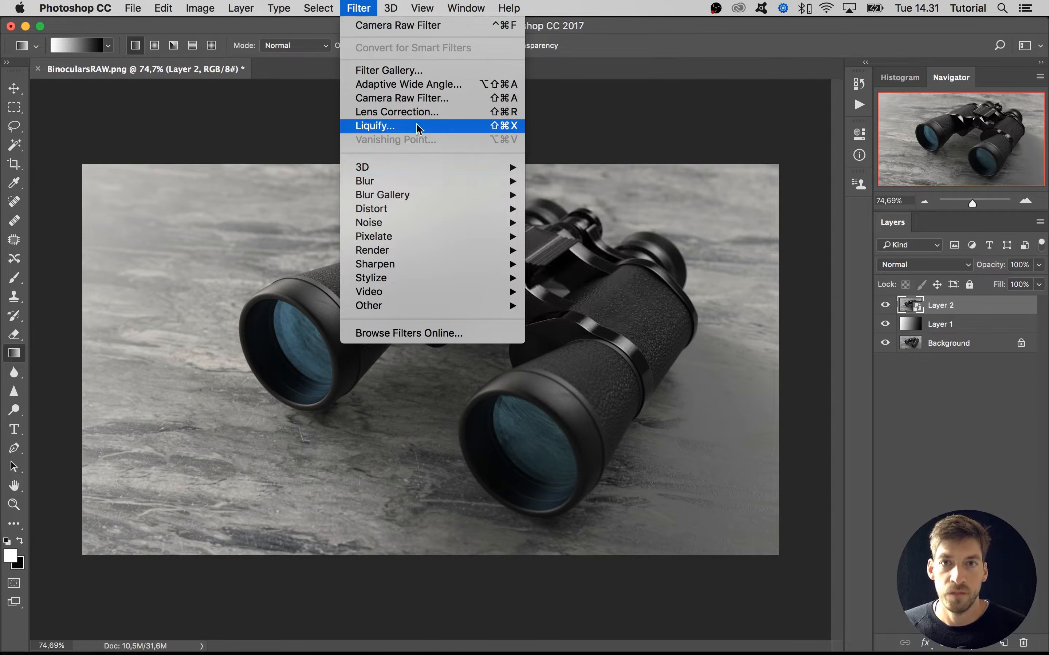
pyautogui.click(392, 99)
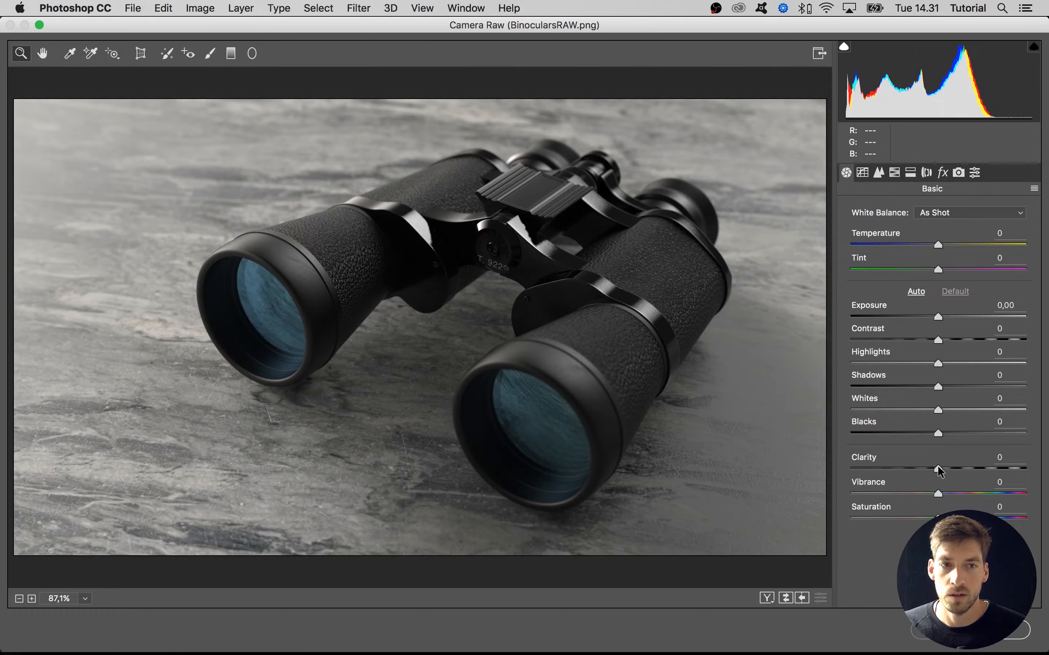
pyautogui.moveTo(937, 470); pyautogui.dragTo(953, 469)
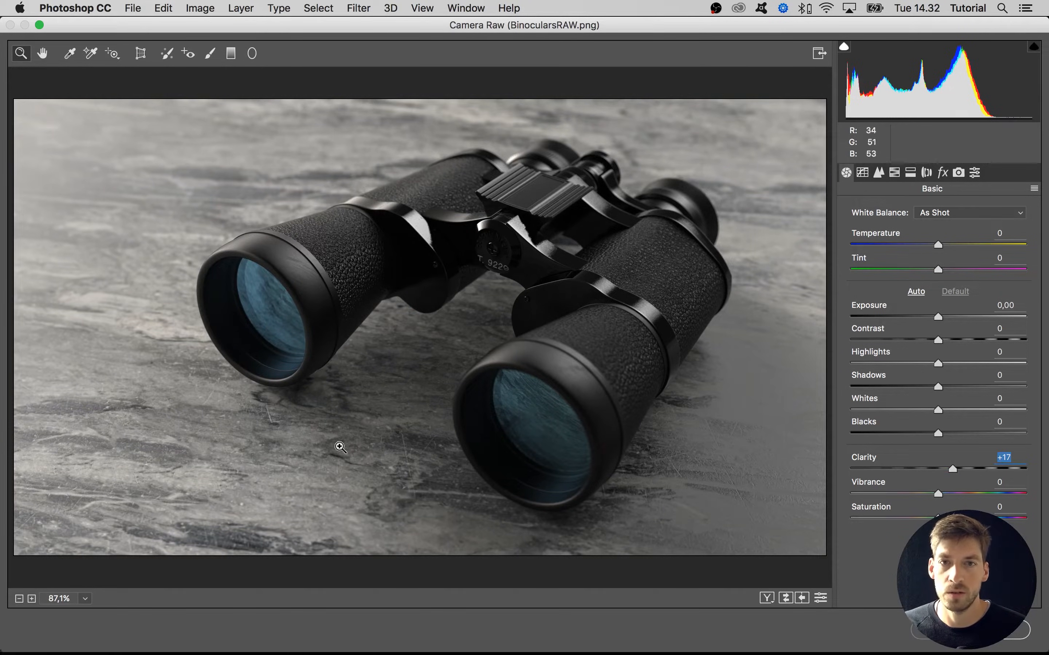
pyautogui.click(31, 598)
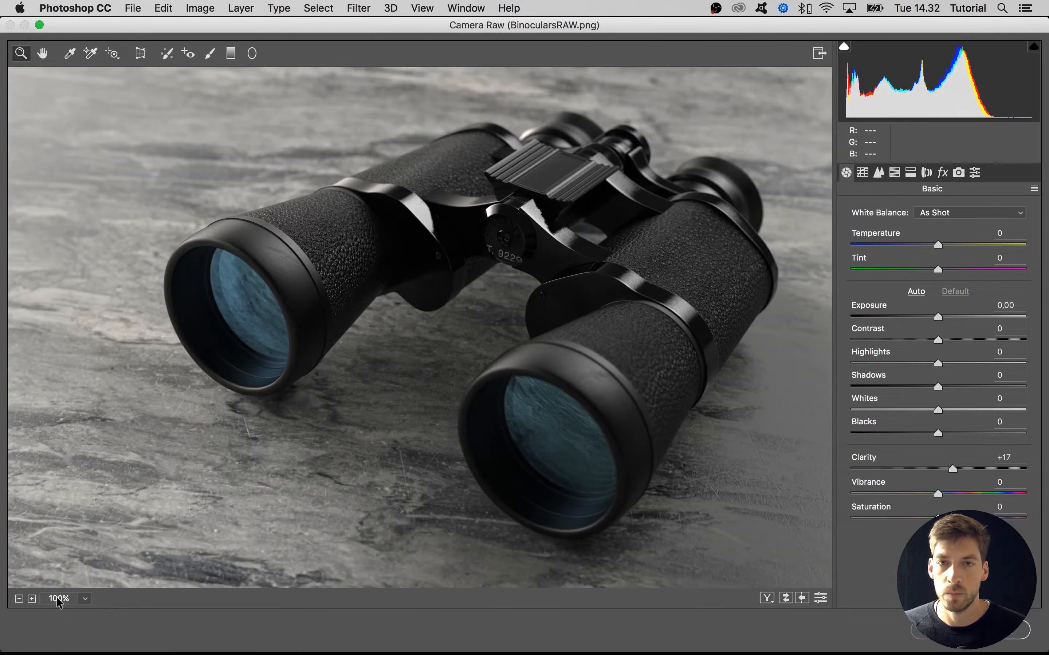
pyautogui.moveTo(951, 469); pyautogui.dragTo(970, 468)
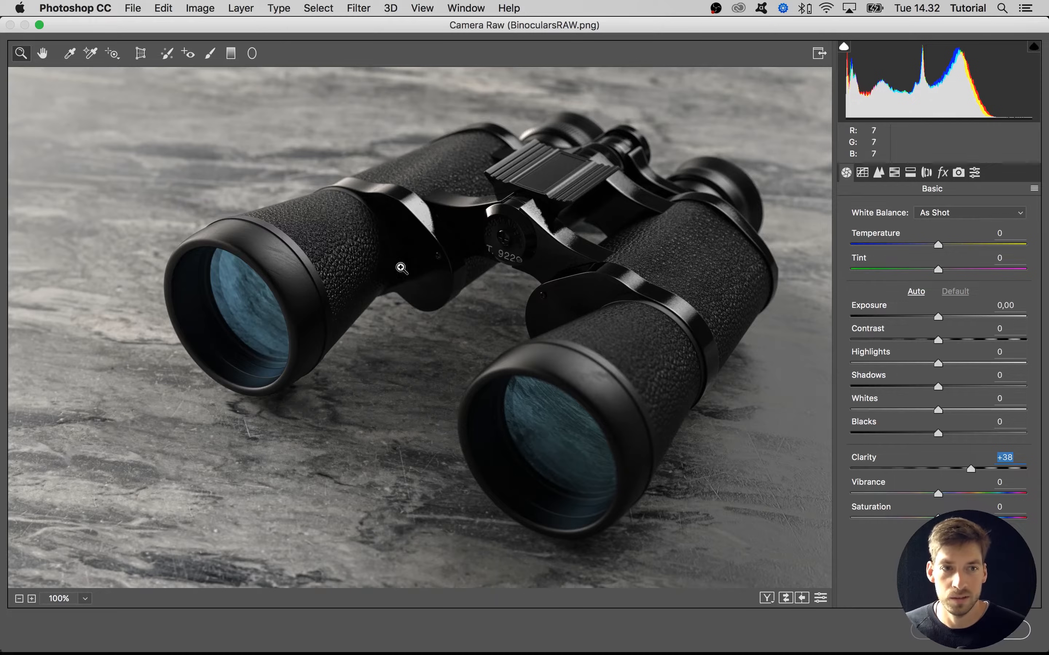
pyautogui.moveTo(967, 468); pyautogui.dragTo(955, 466)
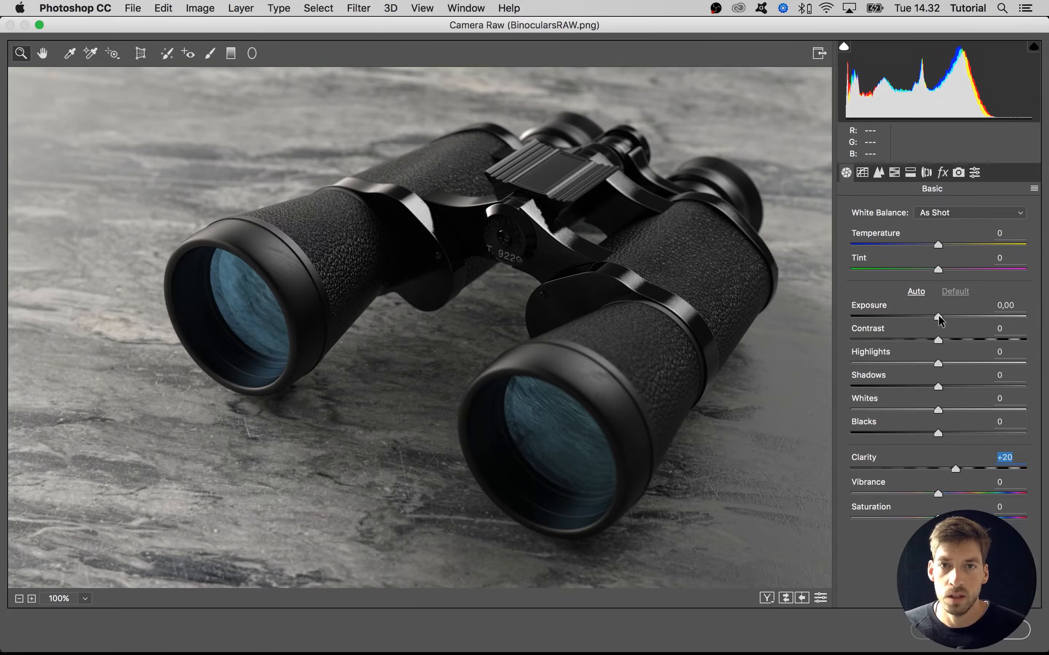
# Brighten the image with an Exposure of +0,65 and lower the Contrast to -28.
pyautogui.moveTo(939, 315); pyautogui.dragTo(951, 317)
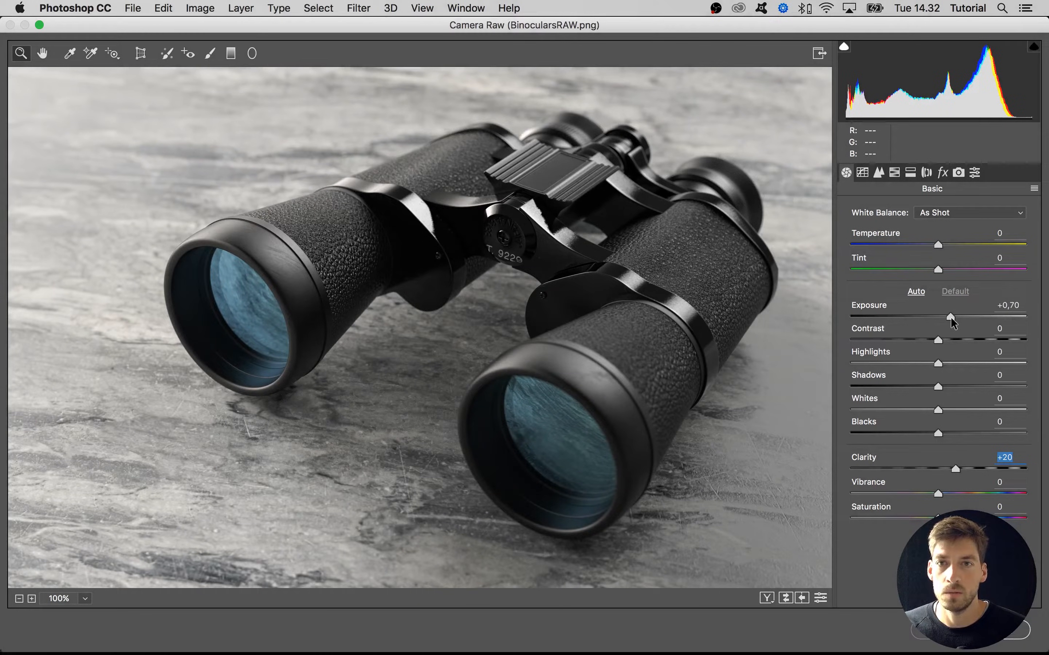
pyautogui.moveTo(951, 317); pyautogui.dragTo(951, 317)
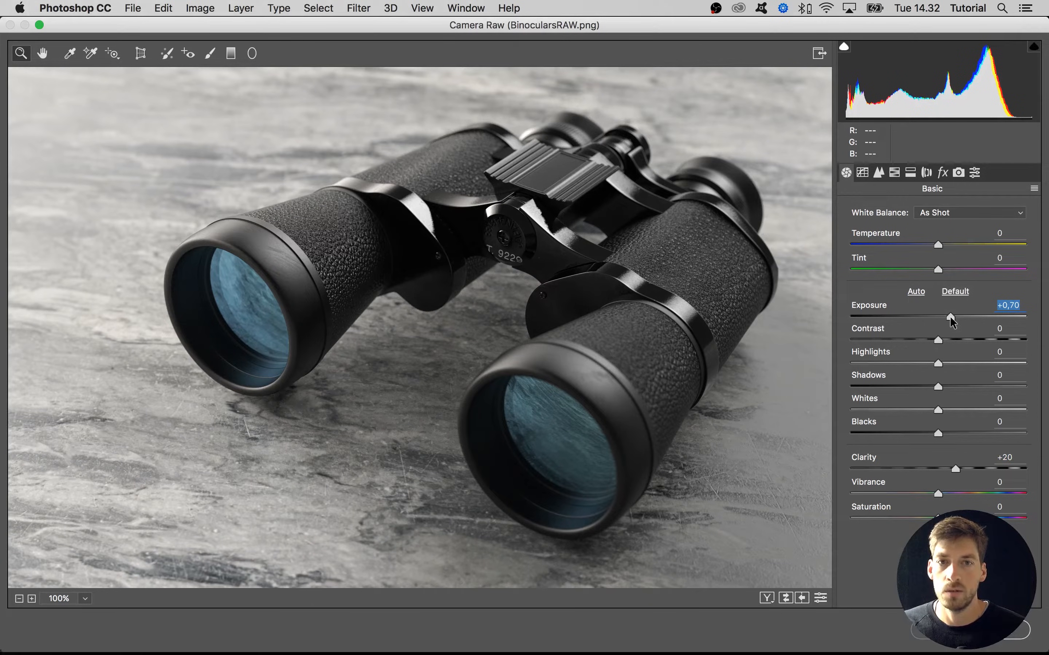
pyautogui.moveTo(949, 316); pyautogui.dragTo(914, 345)
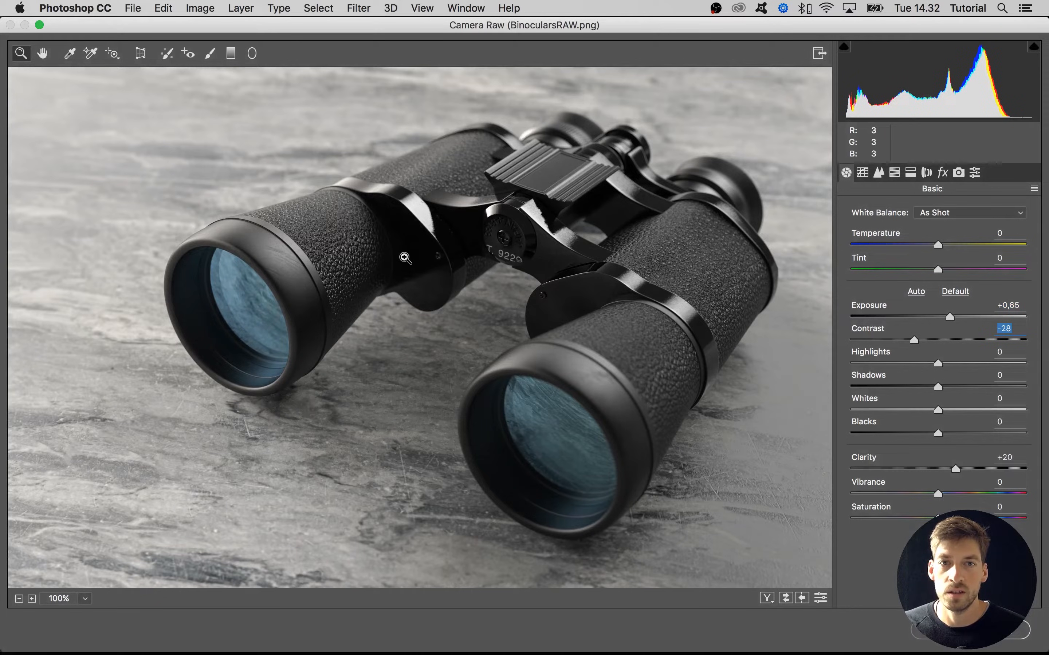
# Set Highlights to +12 and refine the Exposure to +0,70.
pyautogui.moveTo(936, 366)
pyautogui.mouseDown()
pyautogui.moveTo(954, 363)
pyautogui.moveTo(922, 363)
pyautogui.moveTo(956, 366)
pyautogui.mouseUp()
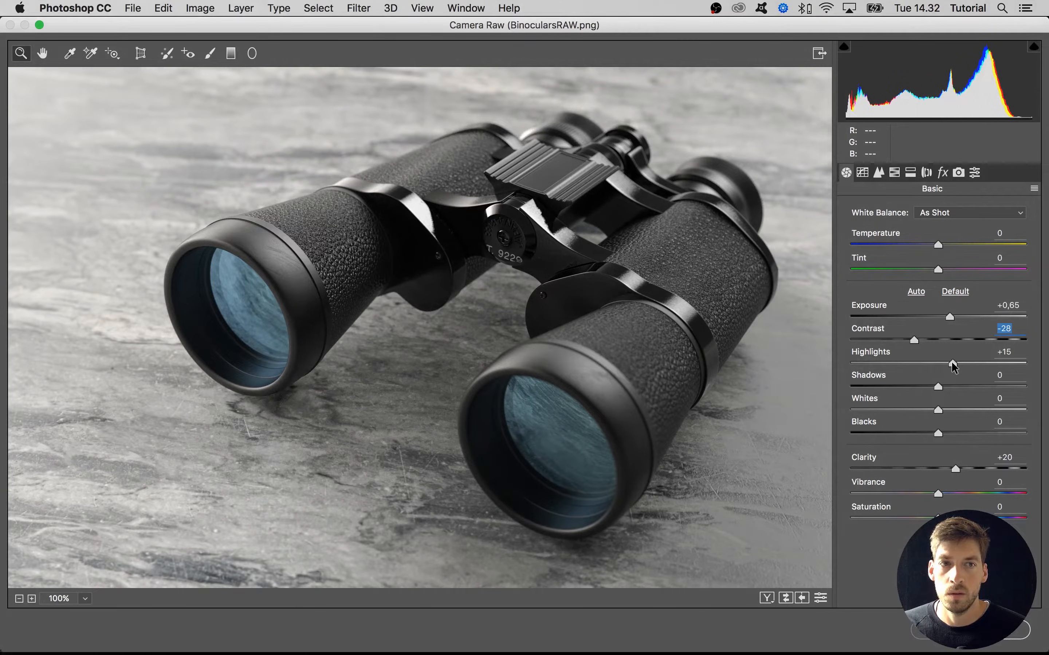
pyautogui.click(949, 364)
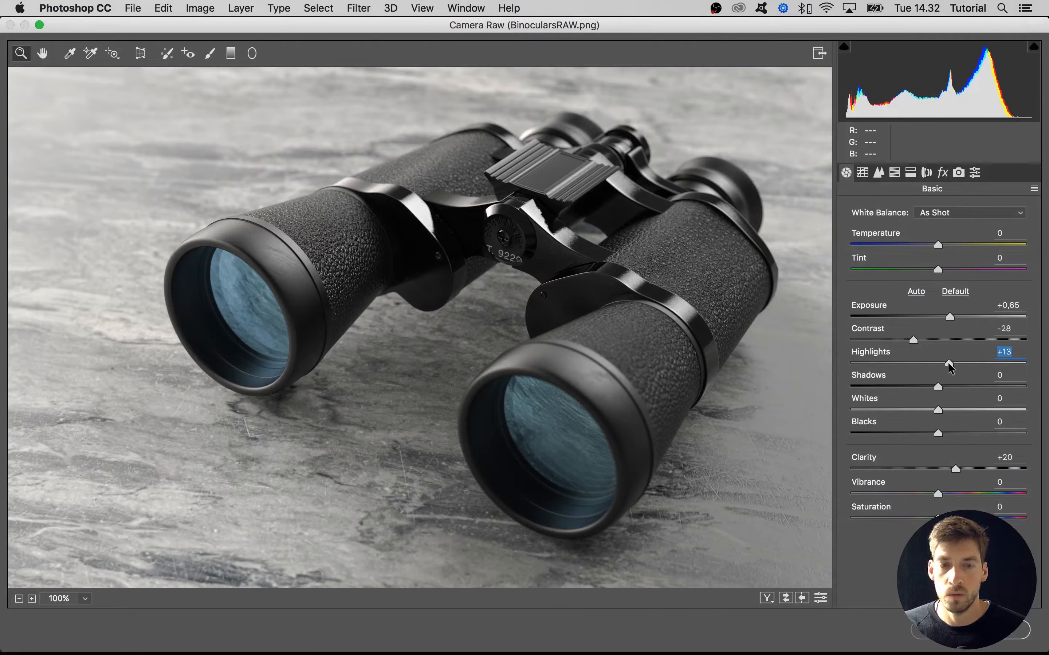
pyautogui.moveTo(947, 362)
pyautogui.keyDown('alt'); pyautogui.mouseDown()
pyautogui.moveTo(1023, 363)
pyautogui.moveTo(949, 365)
pyautogui.mouseUp(); pyautogui.keyUp('alt')
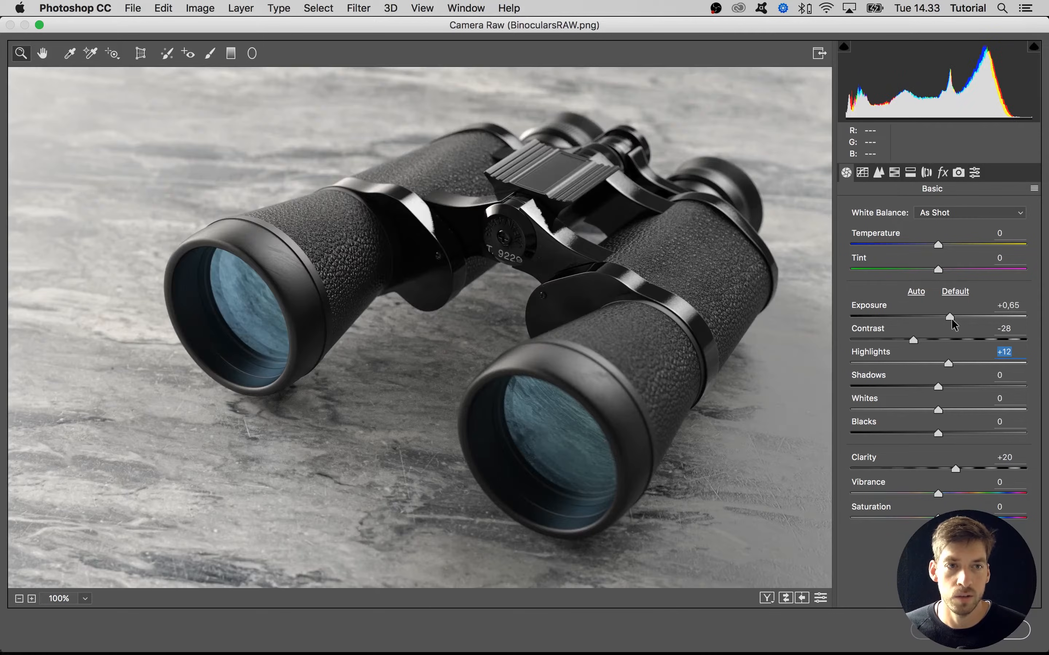
pyautogui.moveTo(951, 317)
pyautogui.keyDown('alt'); pyautogui.mouseDown()
pyautogui.moveTo(1006, 314)
pyautogui.moveTo(949, 314)
pyautogui.mouseUp(); pyautogui.keyUp('alt')
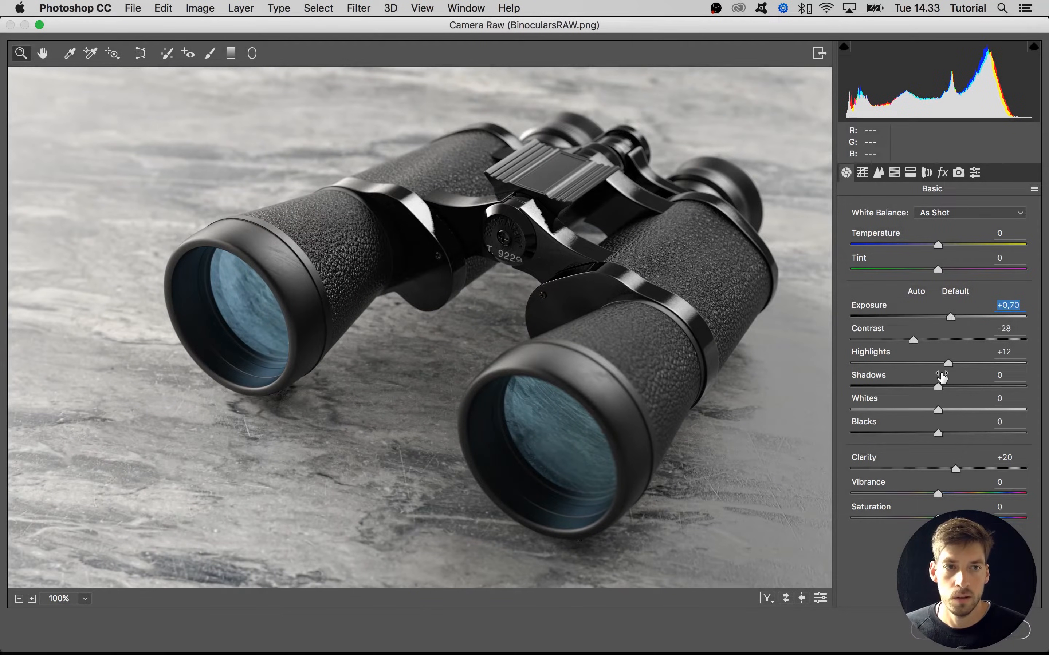
# Test strong shadow lifts up to +100, and settle Shadows at +13.
pyautogui.moveTo(933, 384); pyautogui.dragTo(968, 381)
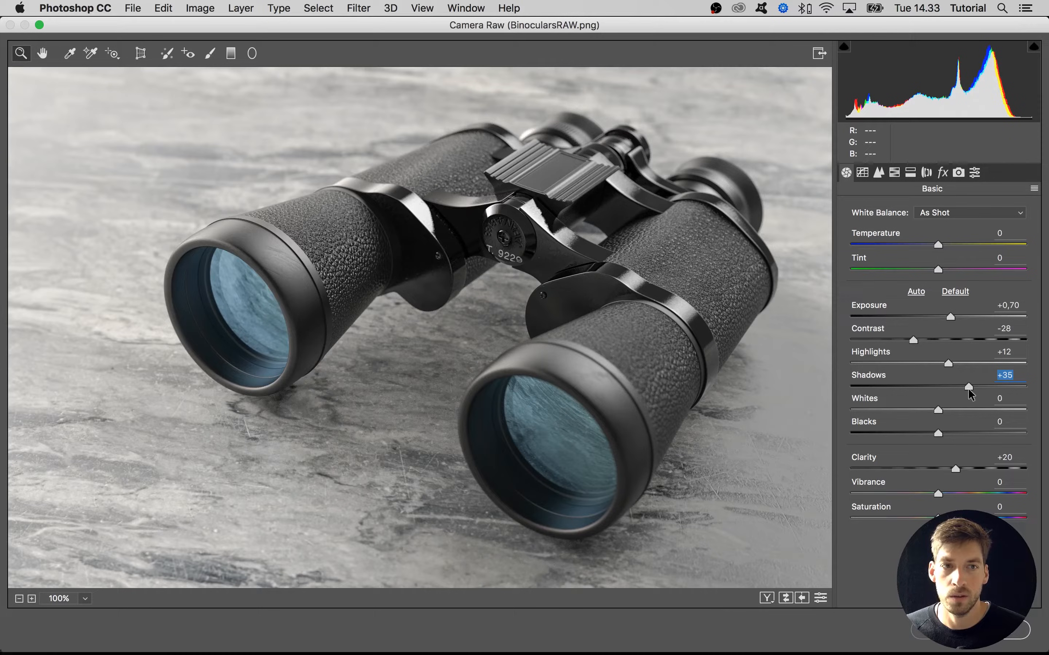
pyautogui.moveTo(970, 390); pyautogui.dragTo(1031, 387)
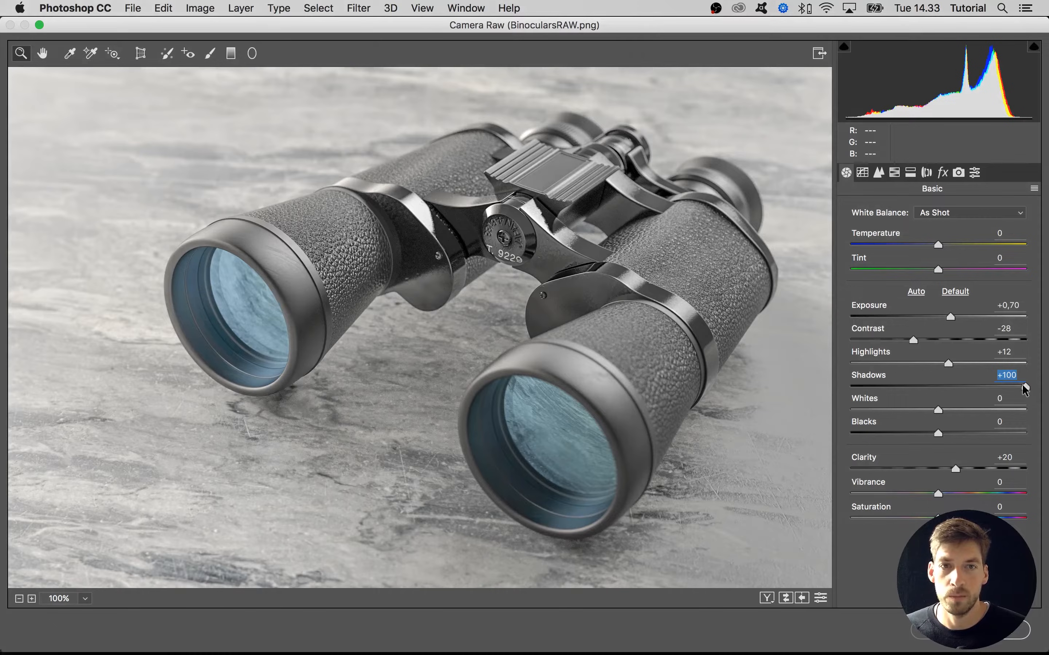
pyautogui.moveTo(1025, 389); pyautogui.dragTo(950, 390)
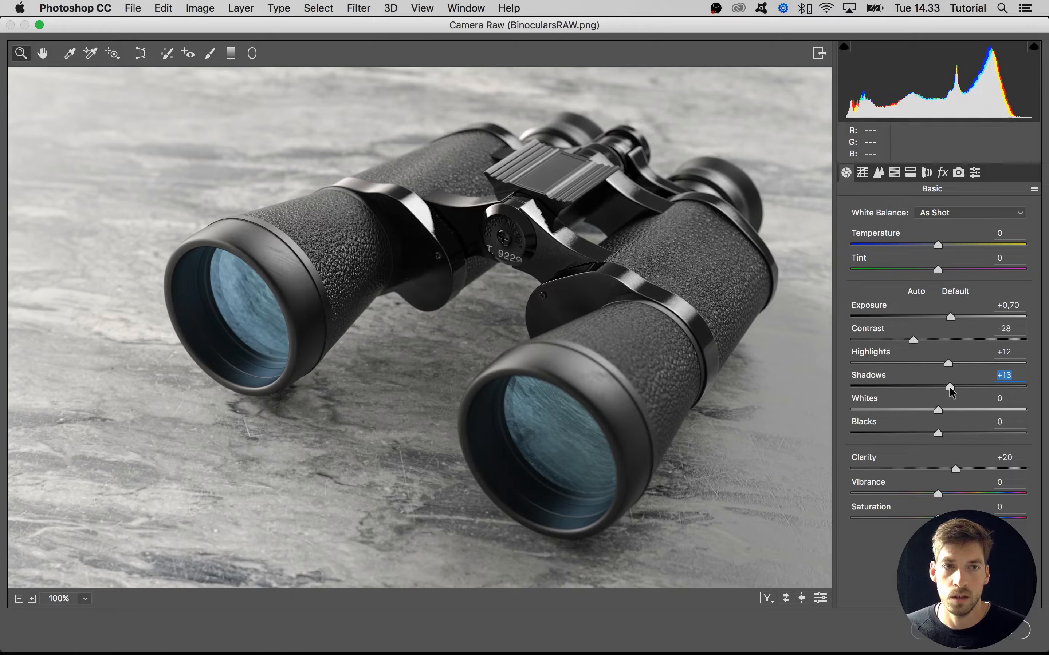
# Balance the tonal extremes with Whites at -29 and Blacks at +23, compensating with an Exposure of +0,45.
pyautogui.moveTo(940, 409)
pyautogui.mouseDown()
pyautogui.moveTo(966, 408)
pyautogui.moveTo(914, 409)
pyautogui.moveTo(981, 408)
pyautogui.moveTo(909, 410)
pyautogui.moveTo(947, 414)
pyautogui.mouseUp()
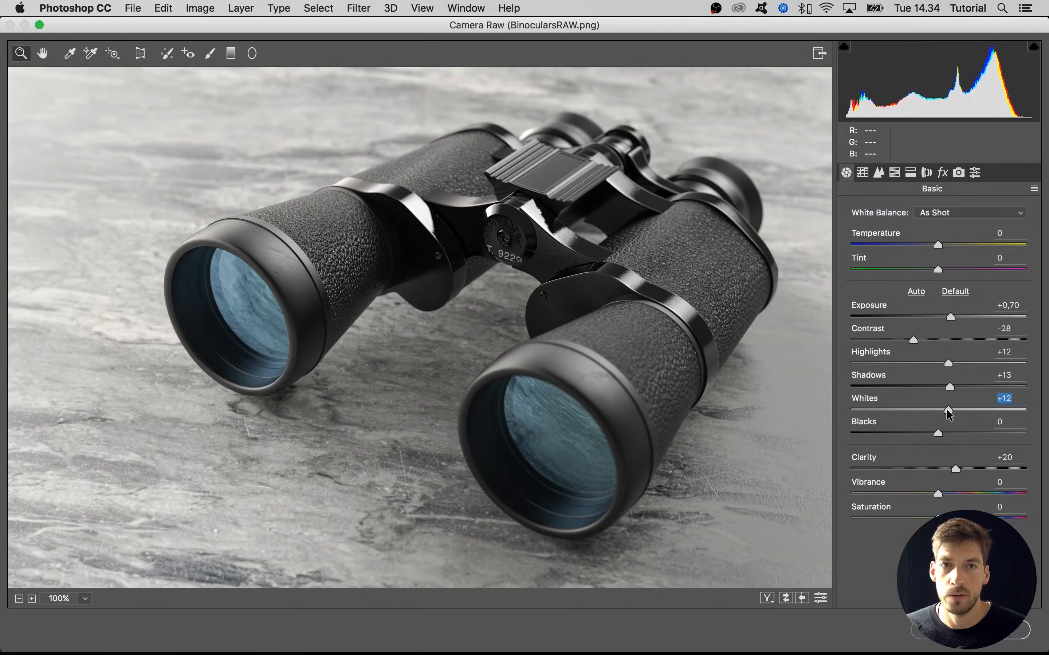
pyautogui.moveTo(949, 415)
pyautogui.mouseDown()
pyautogui.moveTo(972, 414)
pyautogui.moveTo(952, 415)
pyautogui.mouseUp()
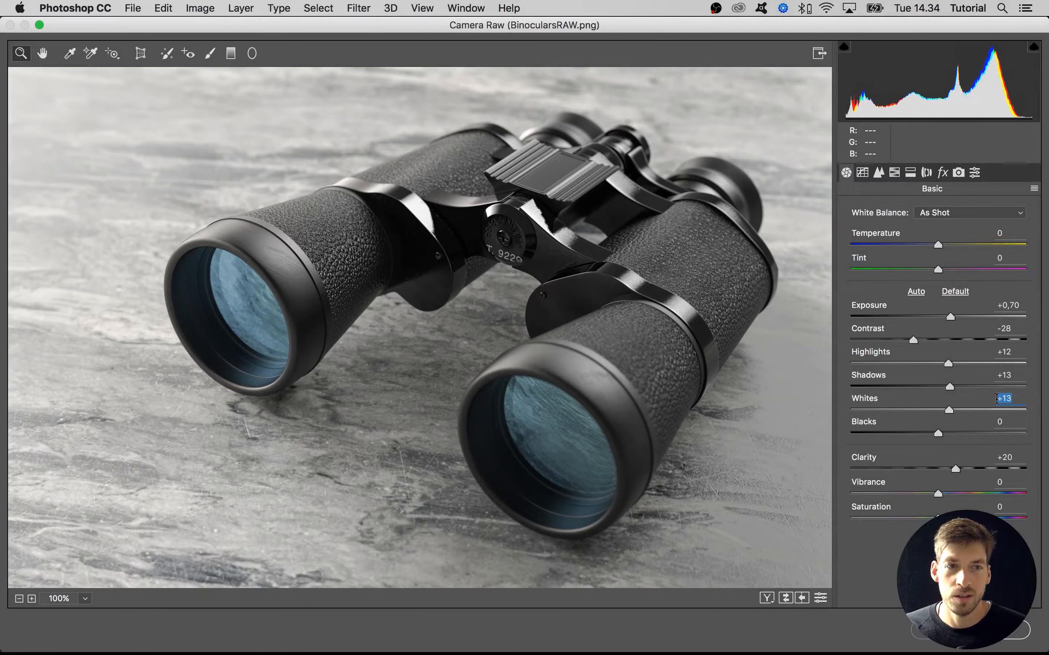
pyautogui.moveTo(935, 414); pyautogui.dragTo(956, 432)
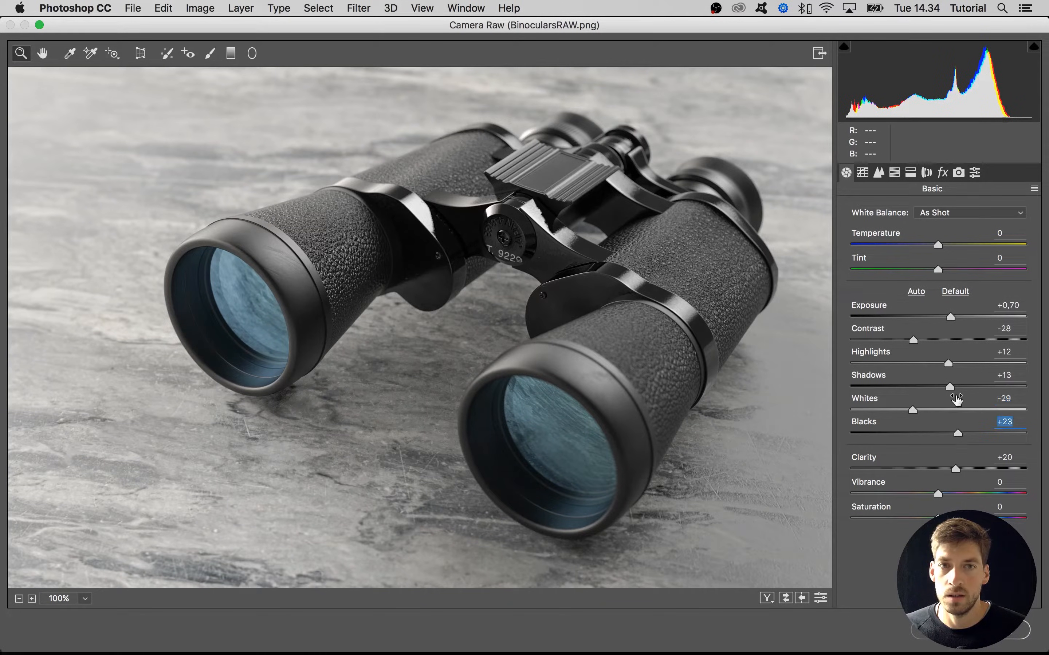
pyautogui.moveTo(948, 317); pyautogui.dragTo(945, 318)
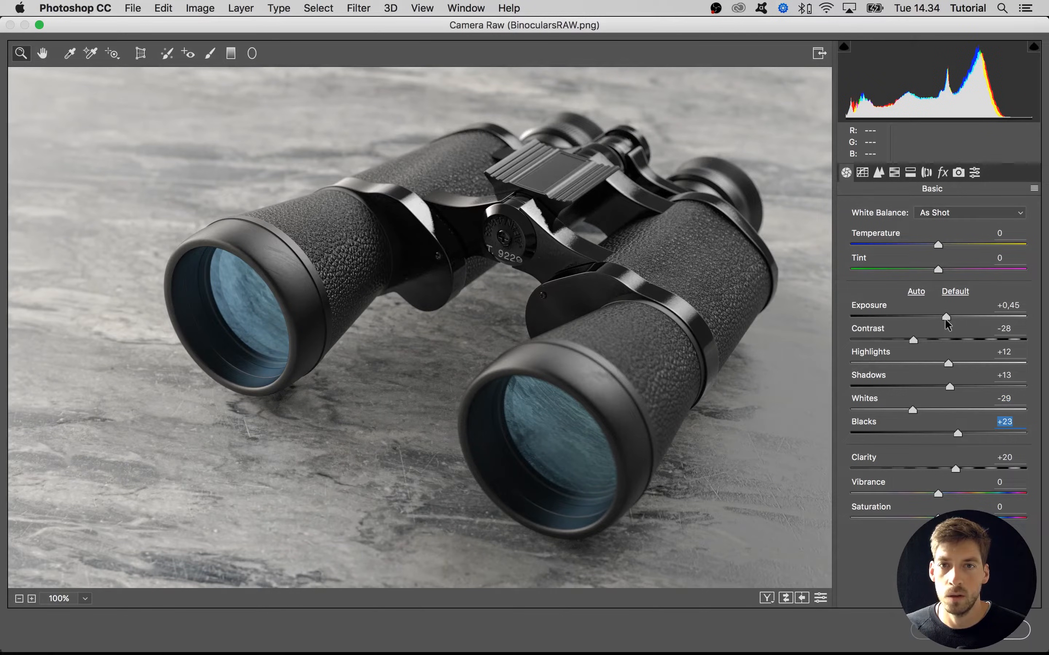
pyautogui.click(944, 318)
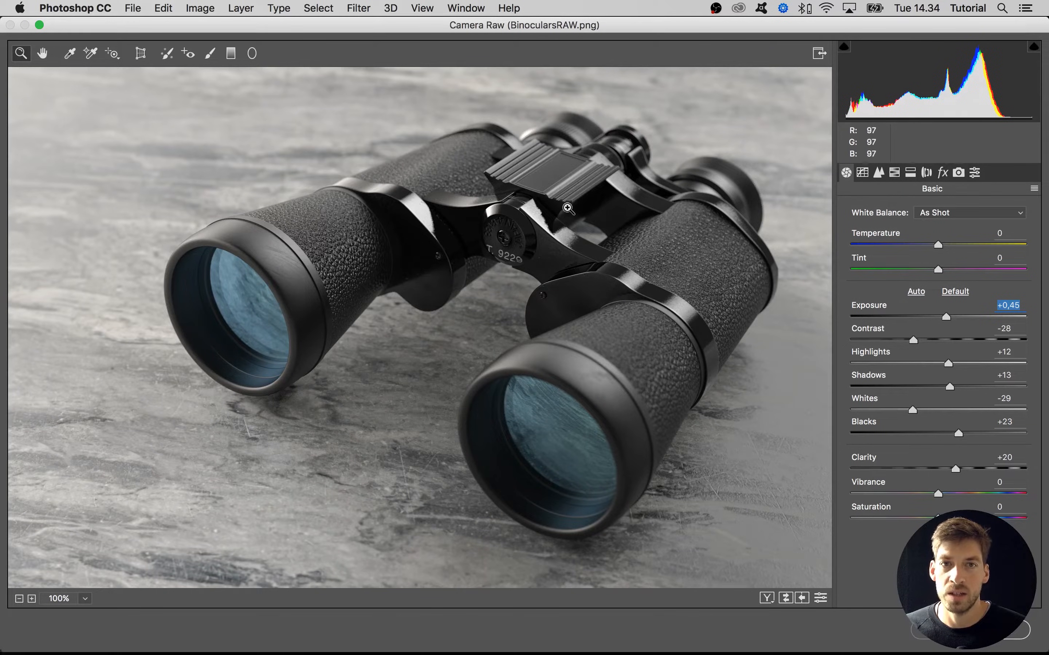
# Try converting the image to grayscale, toggling the conversion to compare it with the colour version.
pyautogui.click(896, 173)
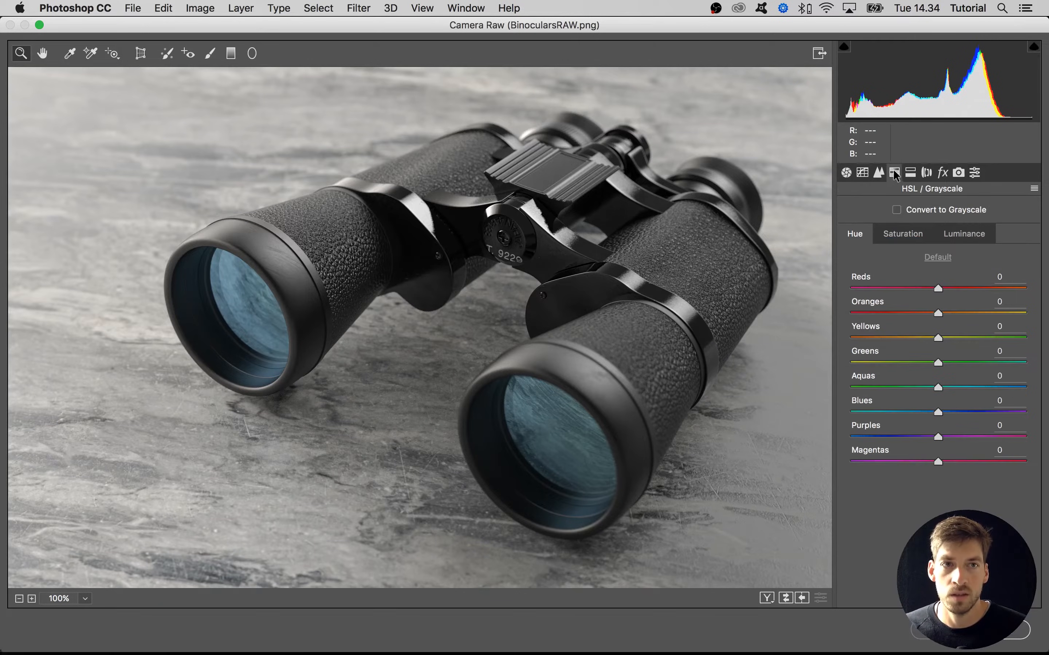
pyautogui.click(897, 211)
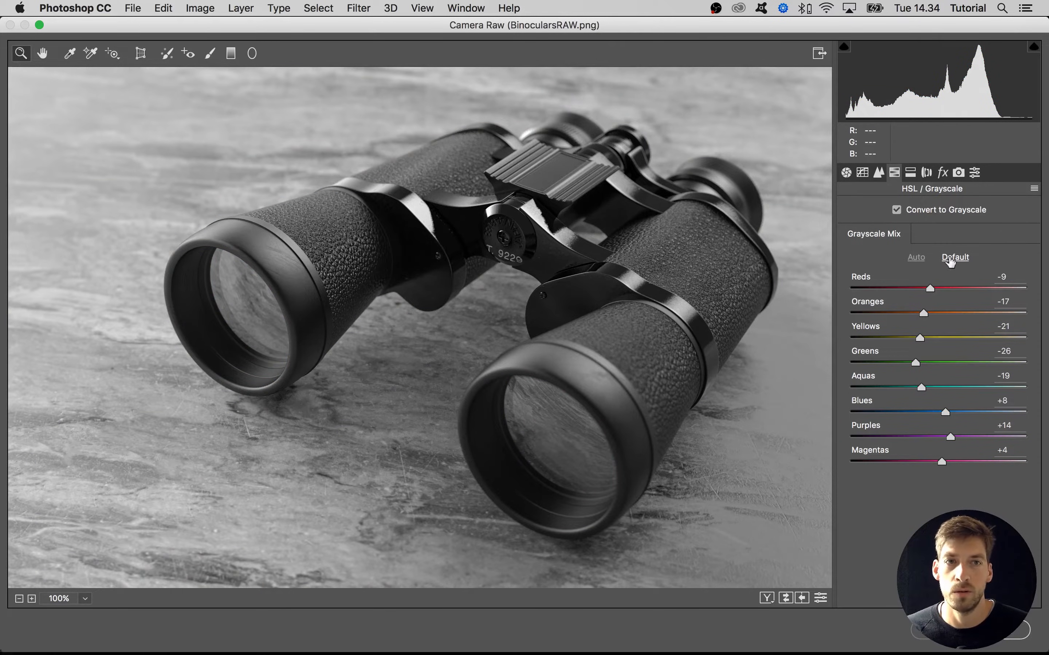
pyautogui.click(898, 211)
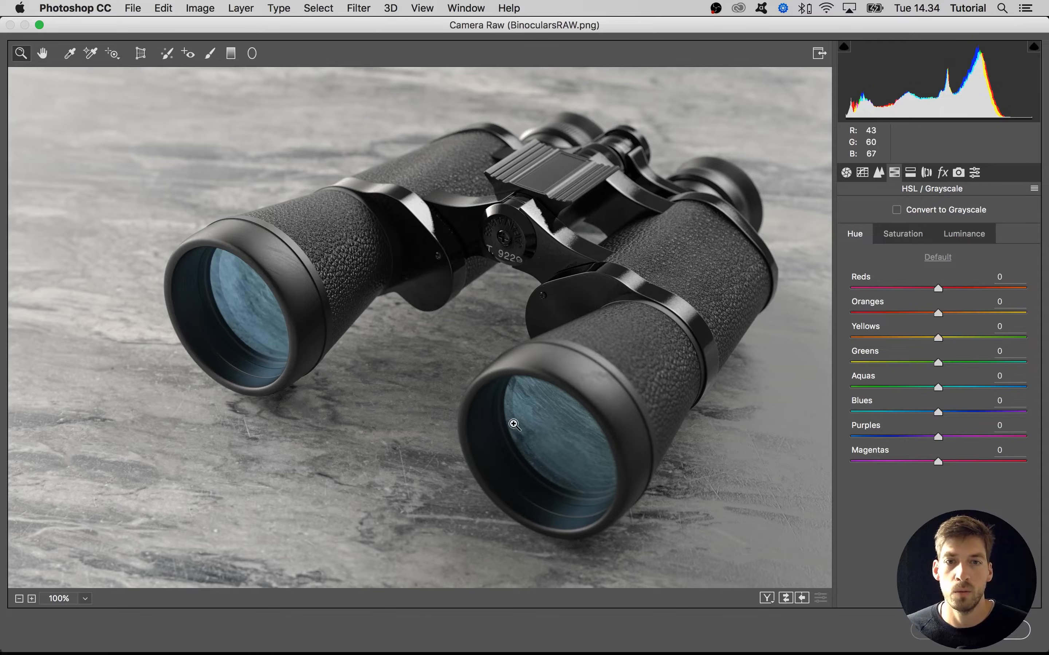
pyautogui.click(905, 210)
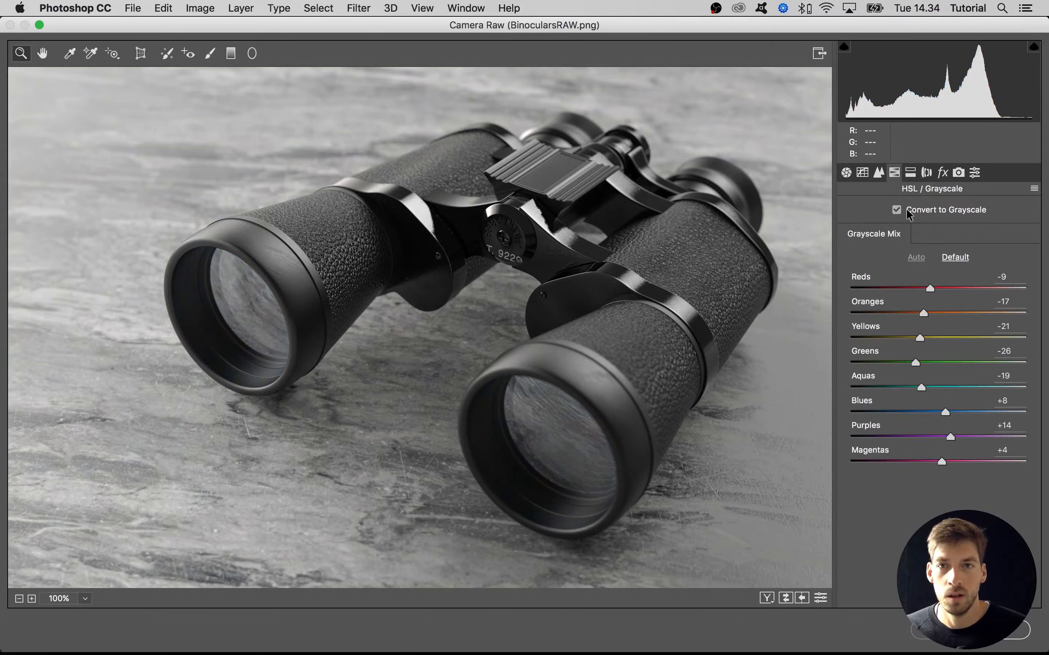
pyautogui.click(906, 209)
pyautogui.click(908, 211)
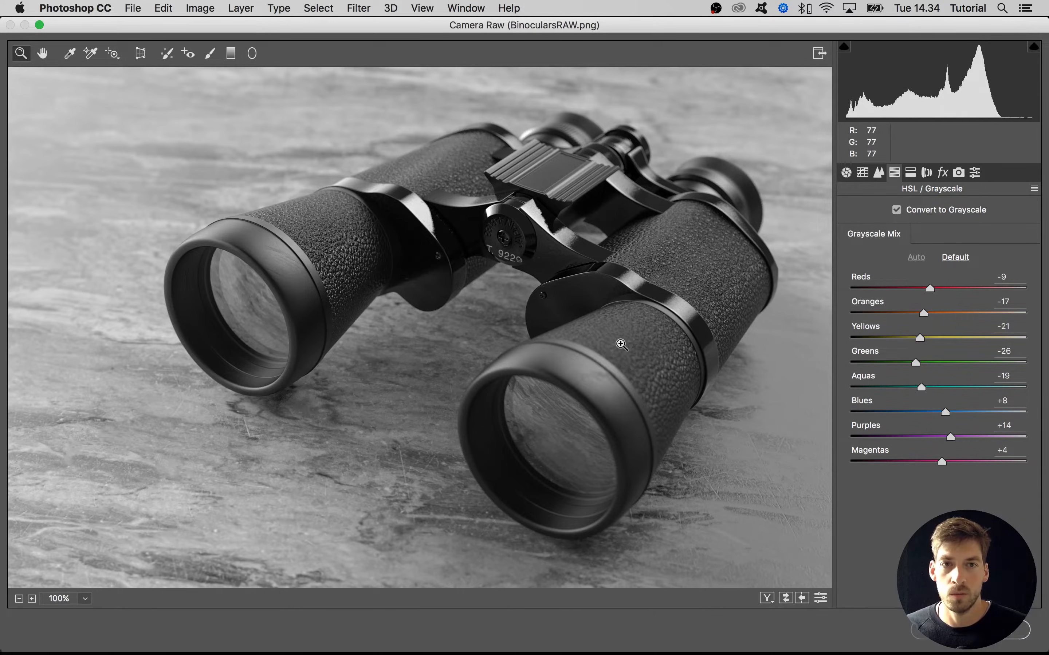
pyautogui.click(932, 211)
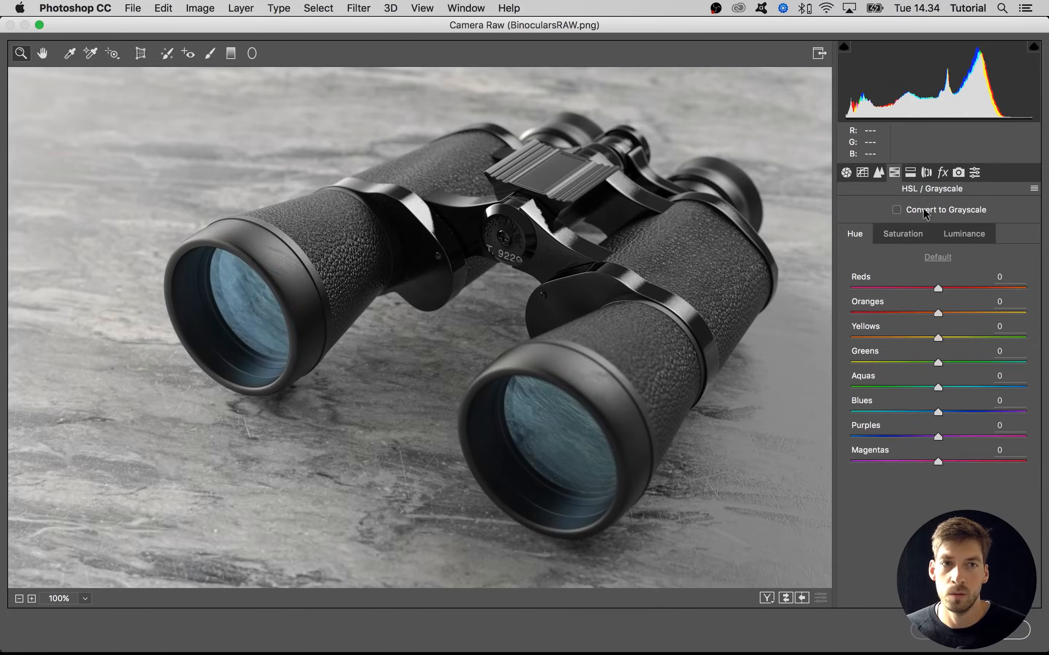
# Set Vibrance to +5 in the basic adjustments and apply the Camera Raw filter to the smart object.
pyautogui.click(848, 174)
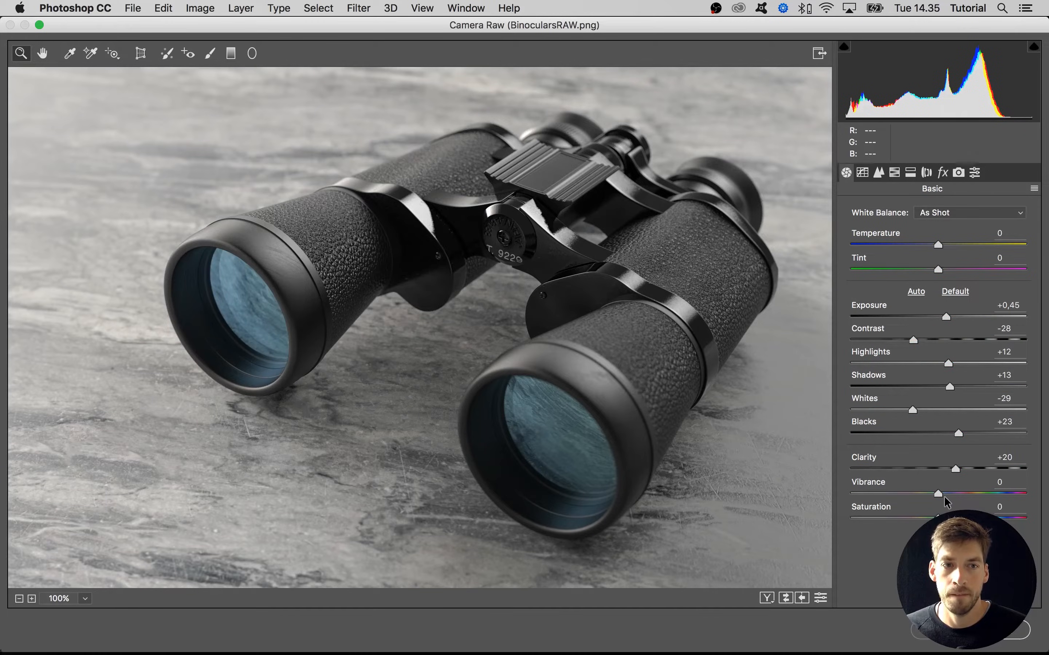
pyautogui.moveTo(953, 496)
pyautogui.mouseDown()
pyautogui.moveTo(939, 494)
pyautogui.moveTo(959, 498)
pyautogui.mouseUp()
pyautogui.moveTo(960, 495)
pyautogui.mouseDown()
pyautogui.moveTo(981, 493)
pyautogui.moveTo(906, 495)
pyautogui.moveTo(948, 495)
pyautogui.mouseUp()
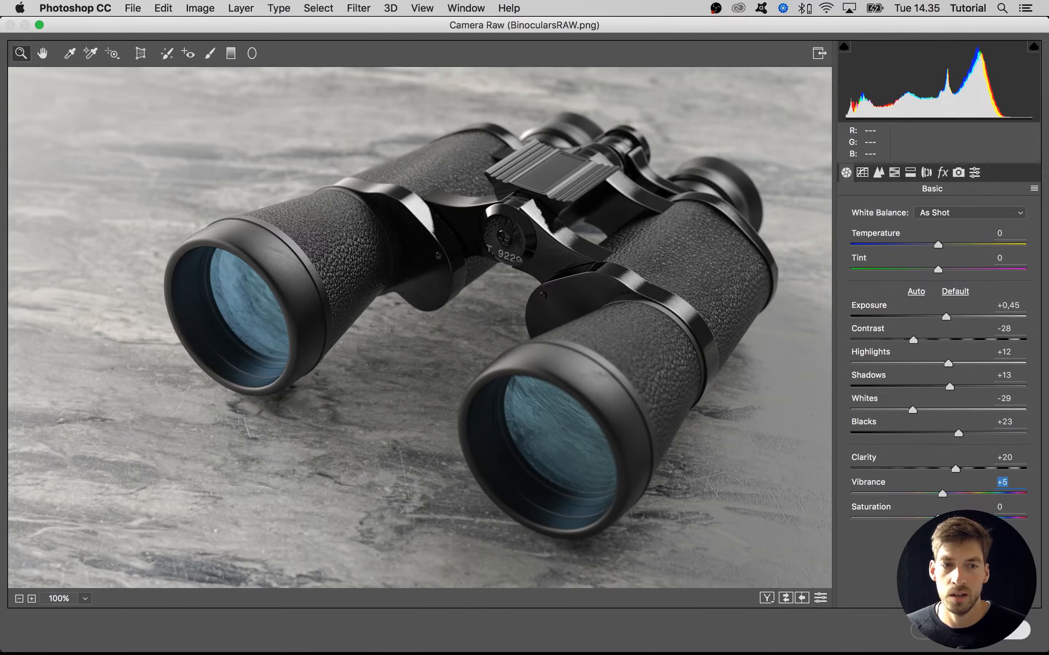
pyautogui.press('Return')
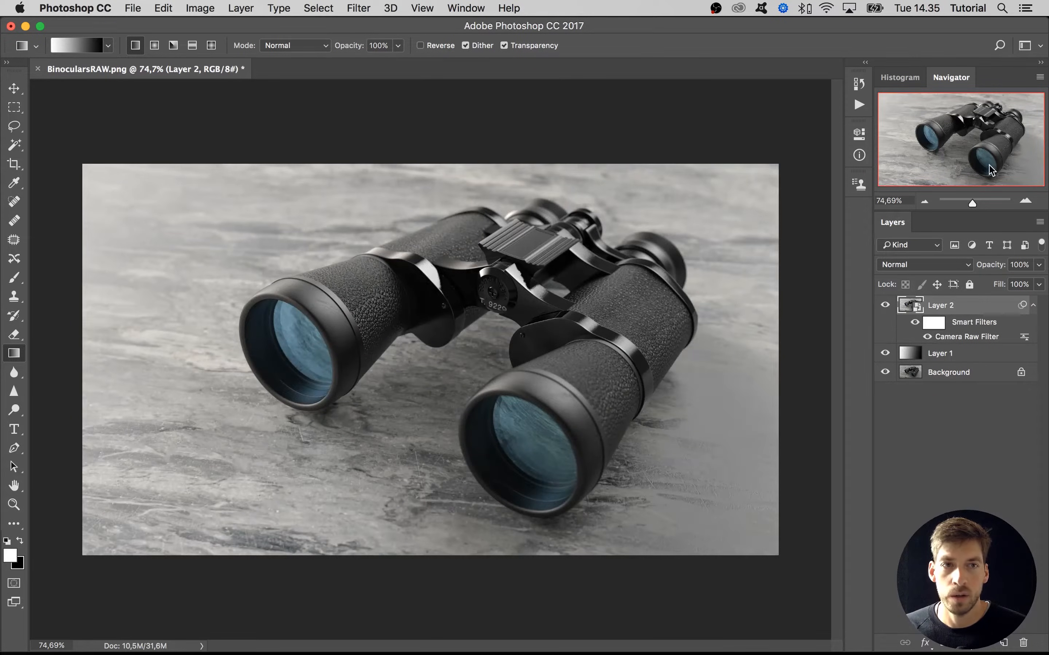
# Toggle the visibility of Layer 2 repeatedly to compare the image before and after the Camera Raw adjustments.
pyautogui.click(885, 305)
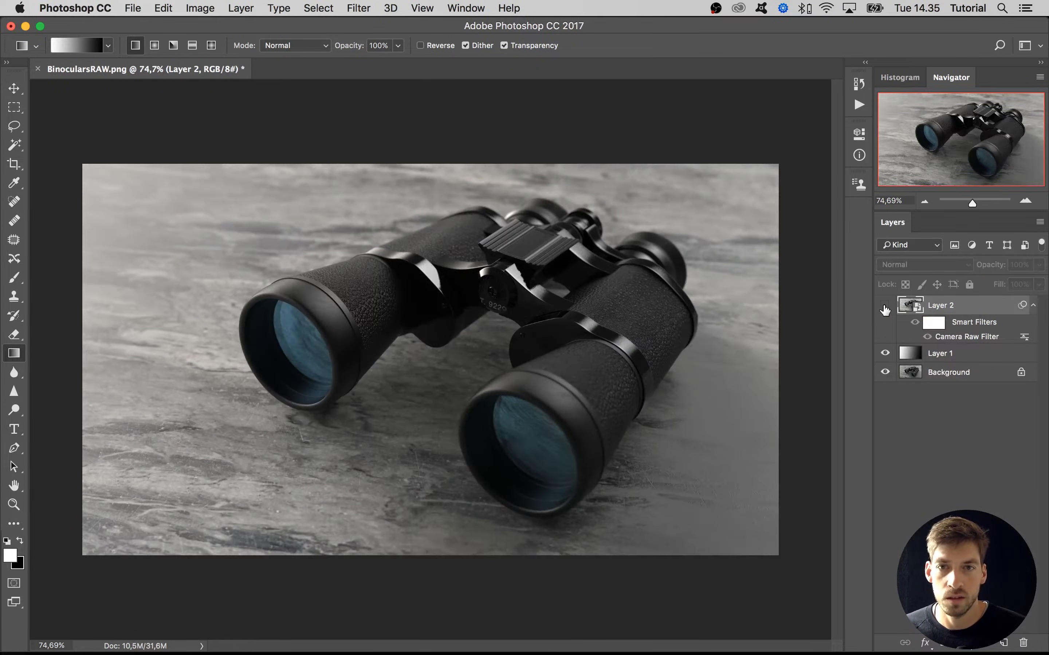
pyautogui.click(885, 306)
pyautogui.click(885, 306)
pyautogui.click(885, 306)
pyautogui.click(885, 305)
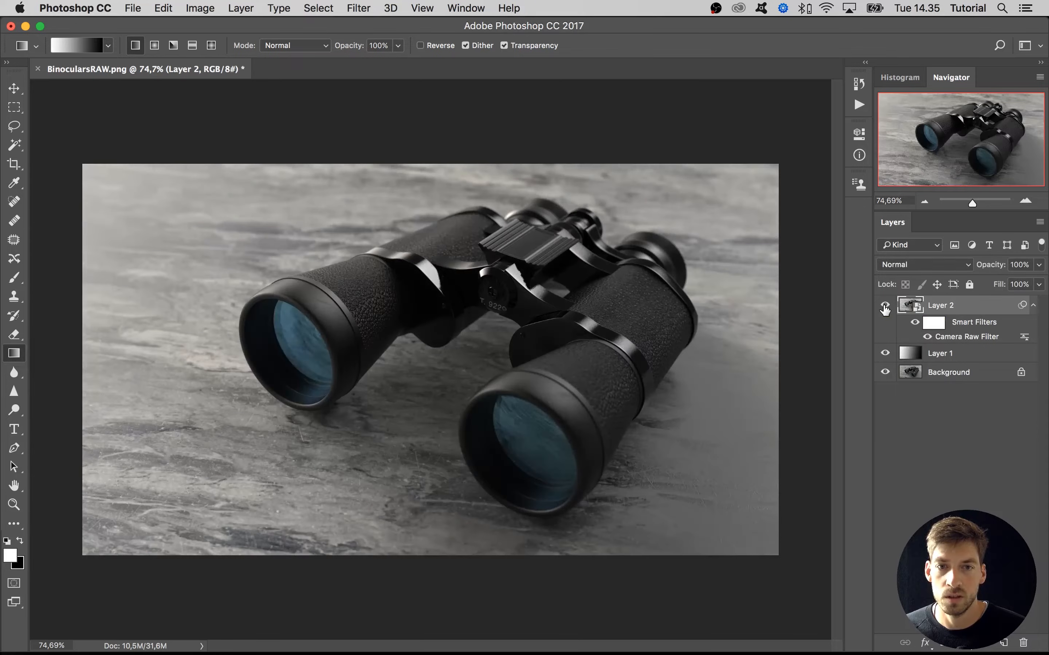
pyautogui.click(885, 305)
pyautogui.click(884, 307)
pyautogui.click(885, 308)
pyautogui.click(885, 307)
pyautogui.click(885, 308)
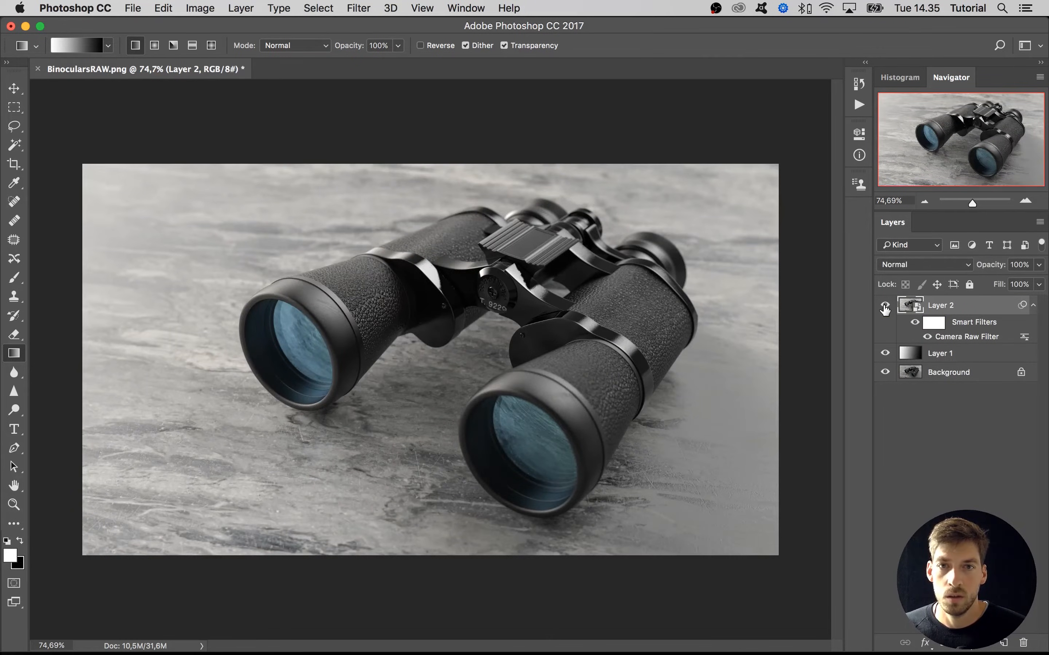
pyautogui.click(885, 308)
pyautogui.click(885, 308)
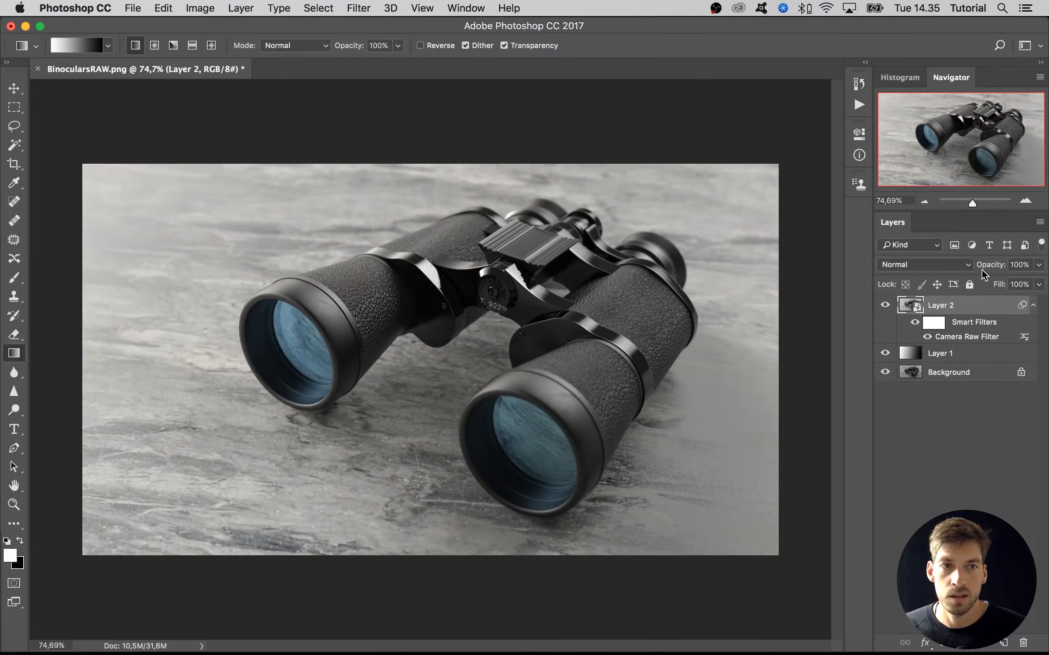
# Reduce the opacity of Layer 2 to 85%, toggling its visibility to compare the image with and without the adjustments.
pyautogui.moveTo(991, 271); pyautogui.dragTo(984, 269)
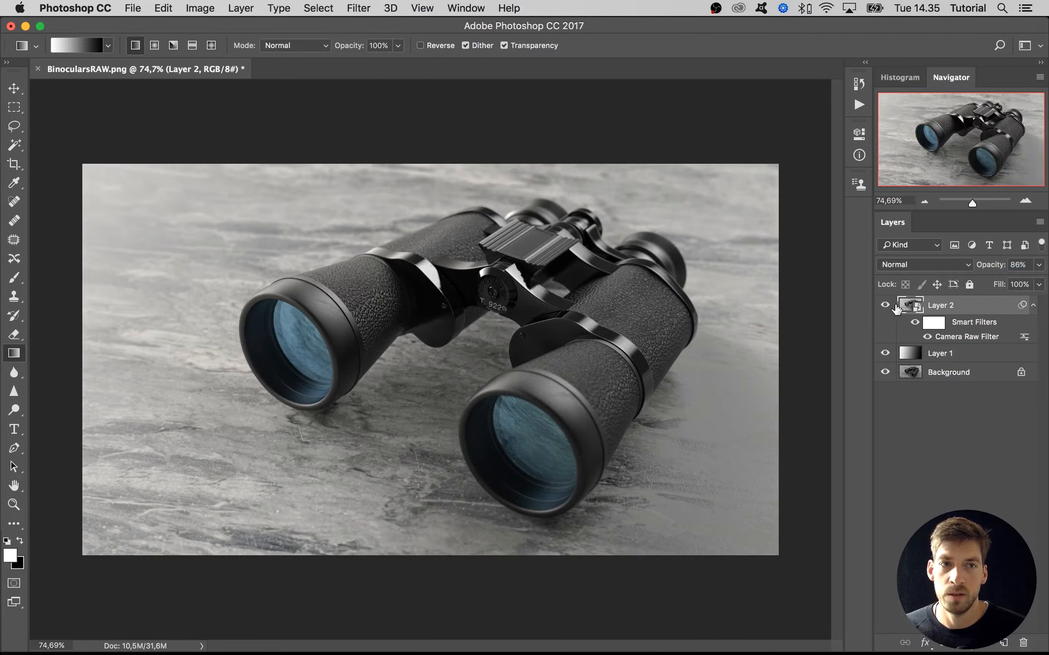
pyautogui.click(885, 306)
pyautogui.click(884, 306)
pyautogui.click(885, 306)
pyautogui.click(885, 305)
pyautogui.click(885, 305)
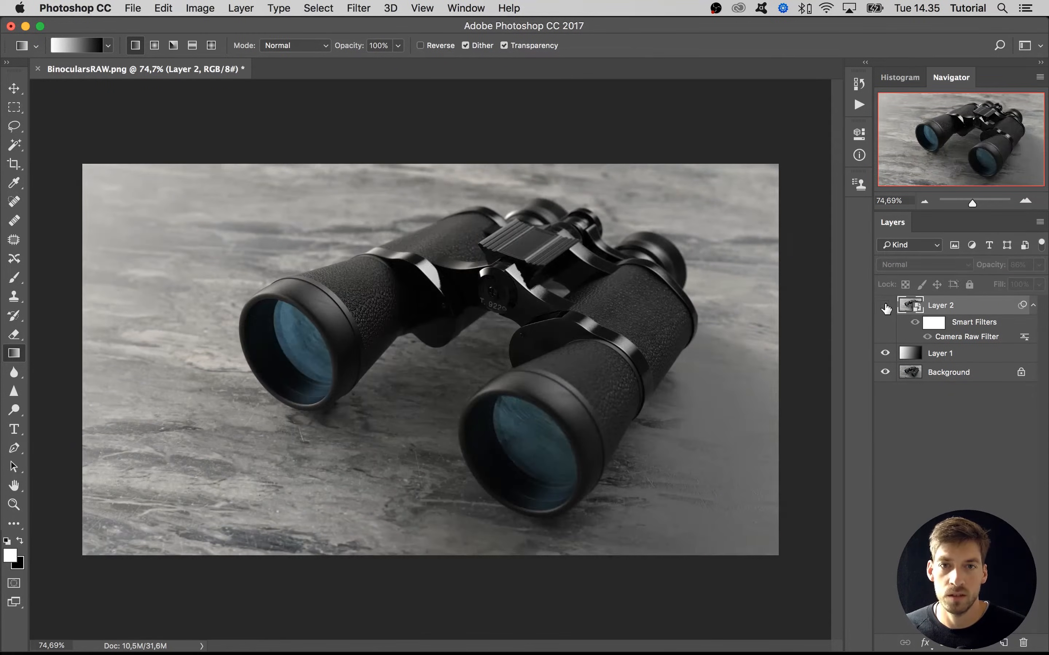
pyautogui.click(885, 306)
pyautogui.moveTo(991, 269); pyautogui.dragTo(988, 269)
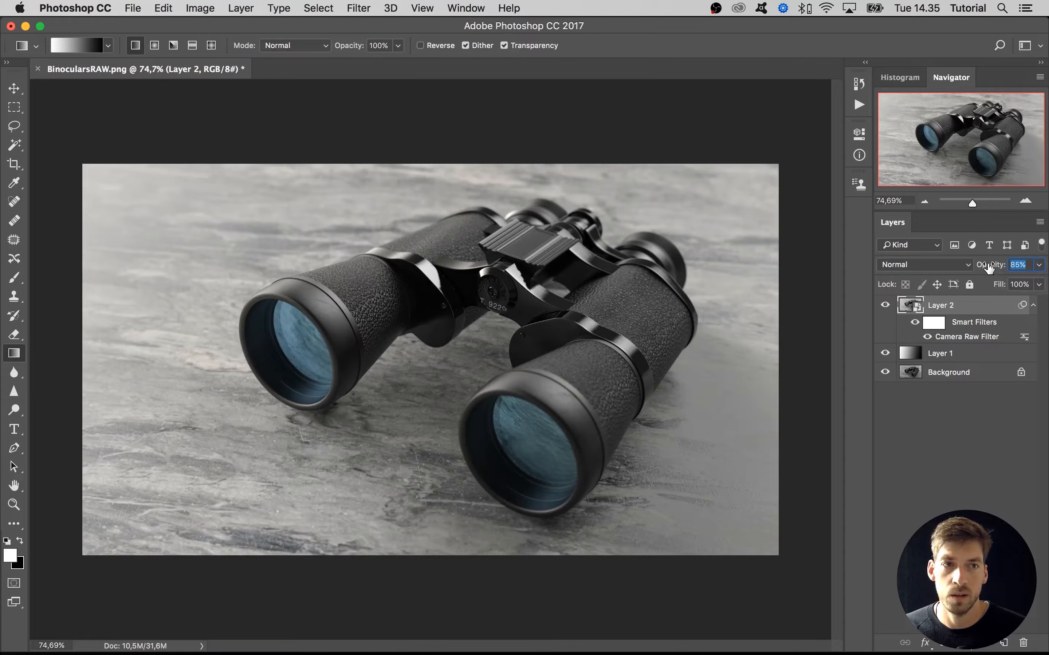
pyautogui.click(951, 421)
# Stamp all visible layers into a new layer above Layer 2 and desaturate the merged copy.
pyautogui.click(1026, 202)
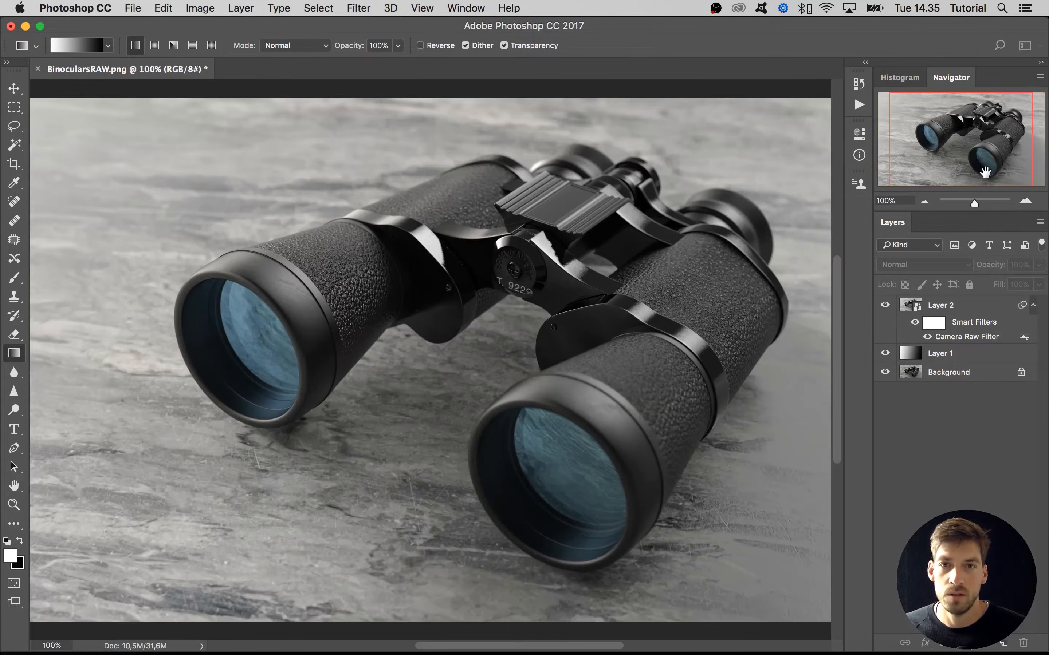
pyautogui.moveTo(980, 176)
pyautogui.mouseDown()
pyautogui.moveTo(994, 171)
pyautogui.moveTo(979, 178)
pyautogui.mouseUp()
pyautogui.click(1033, 307)
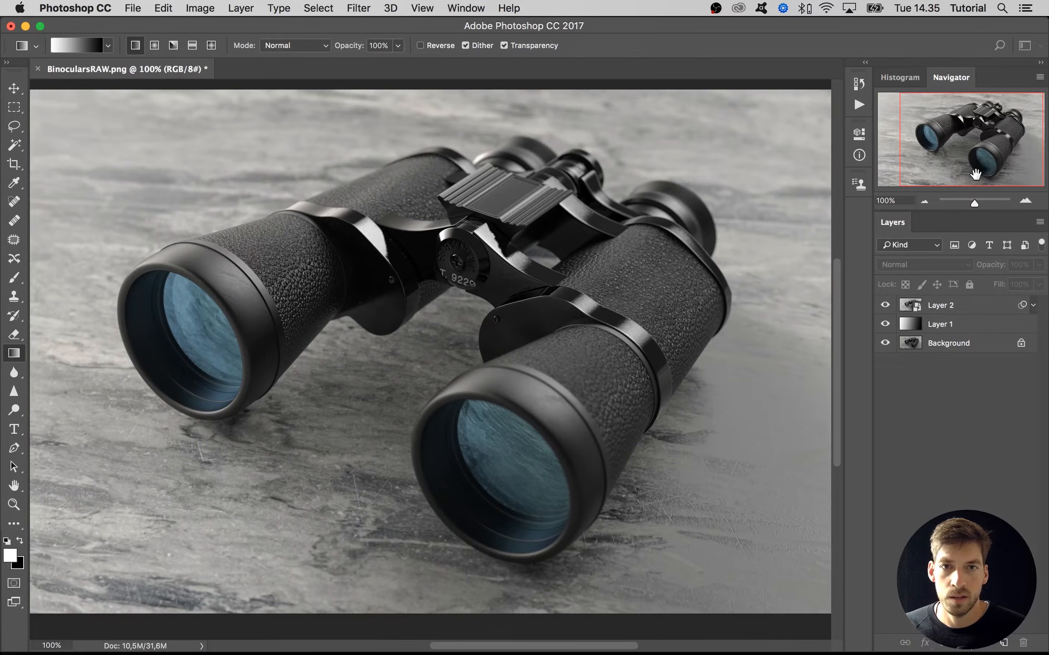
pyautogui.click(924, 201)
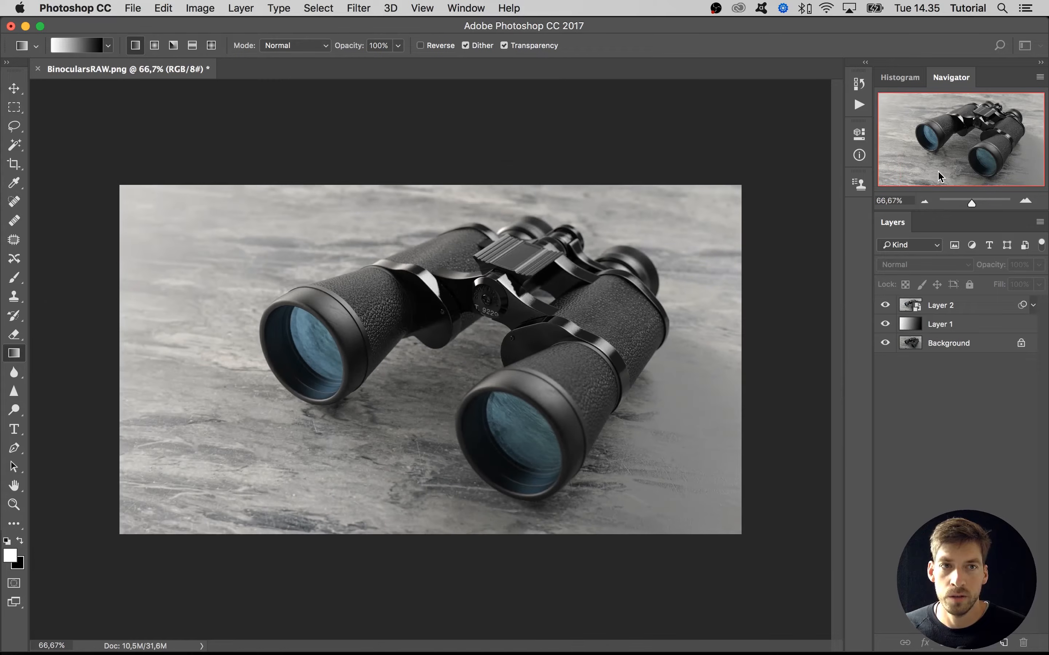
pyautogui.click(1025, 201)
pyautogui.moveTo(960, 165); pyautogui.dragTo(965, 165)
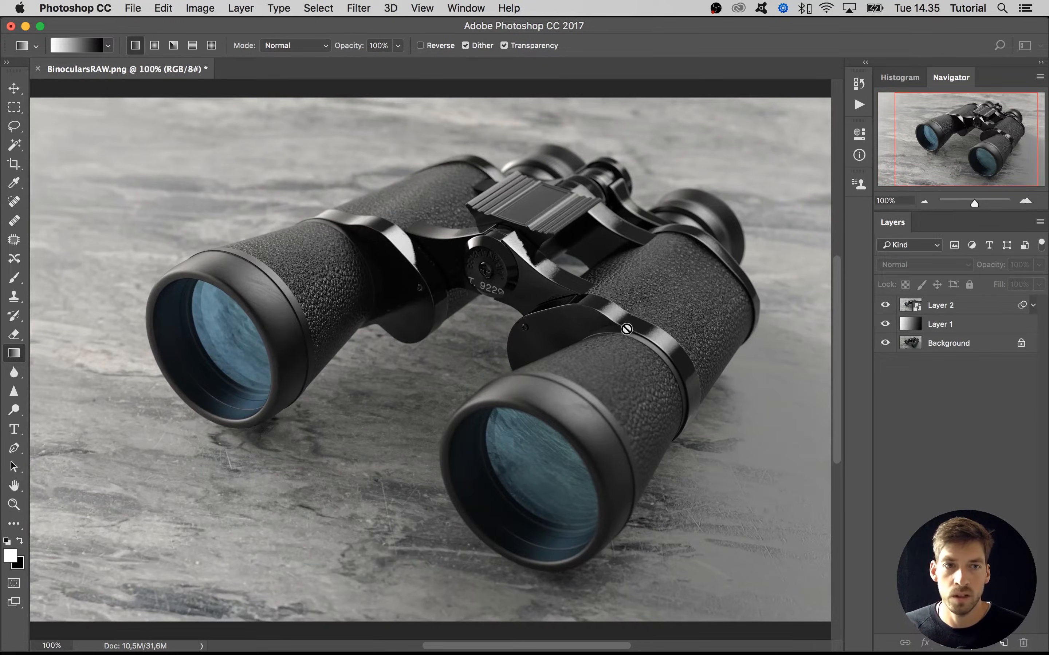
pyautogui.click(942, 308)
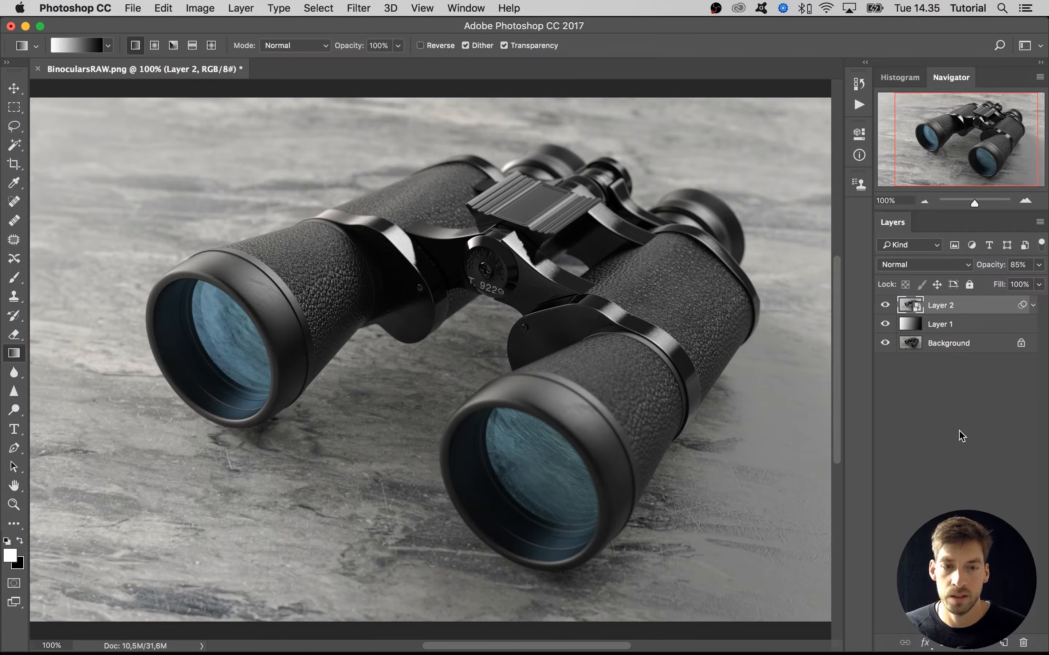
pyautogui.press('alt+shift+super+e')
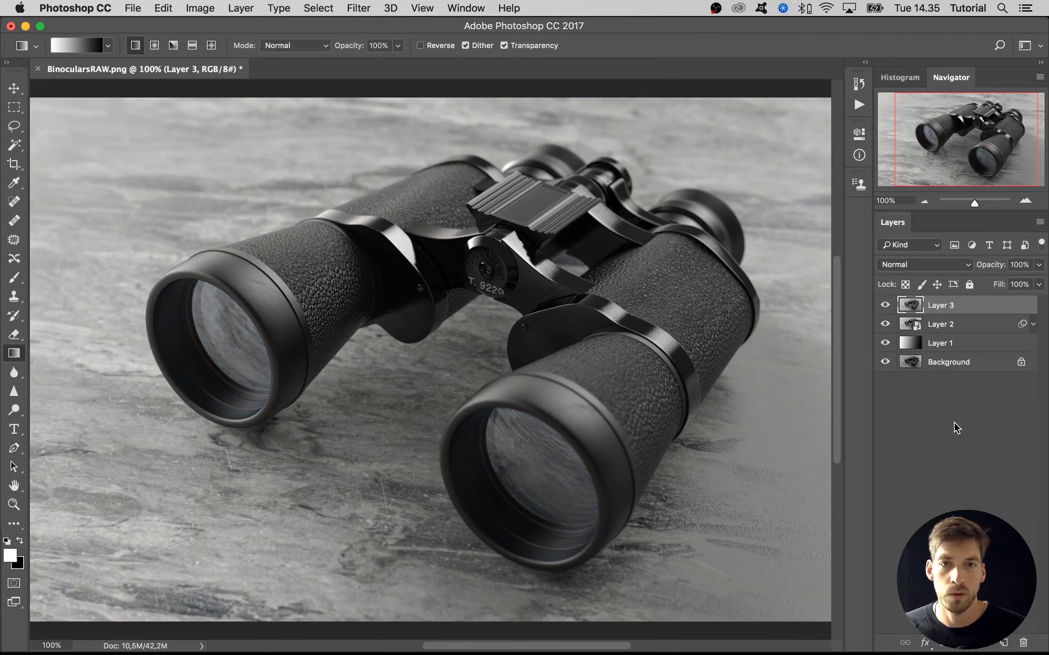
# Convert the desaturated Layer 3 to a smart object so that filters on it stay editable.
pyautogui.rightClick(976, 308)
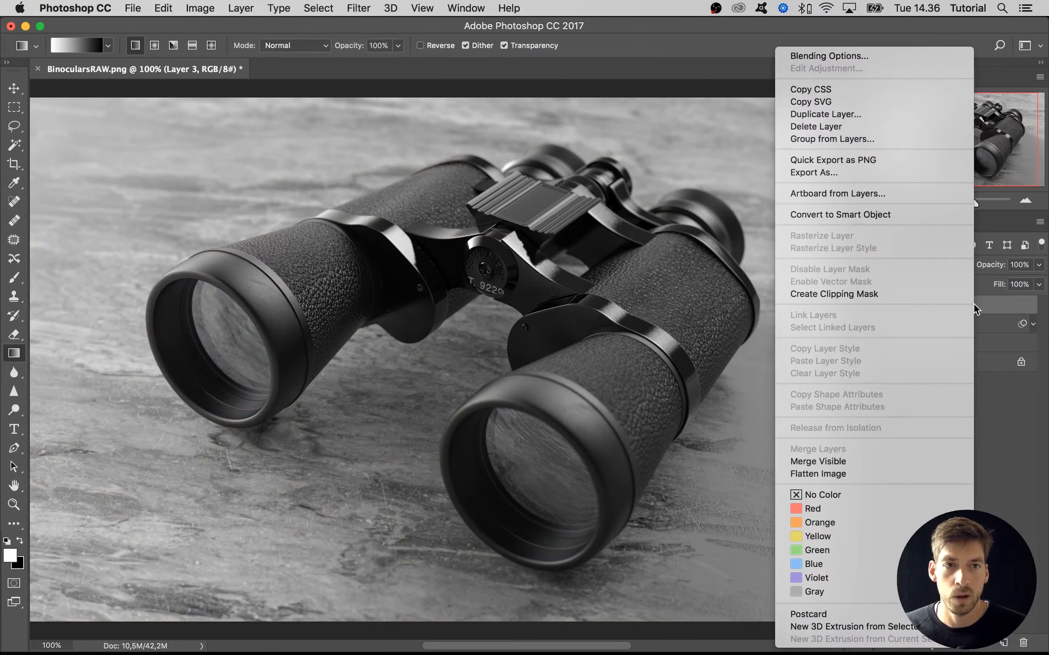
pyautogui.click(890, 214)
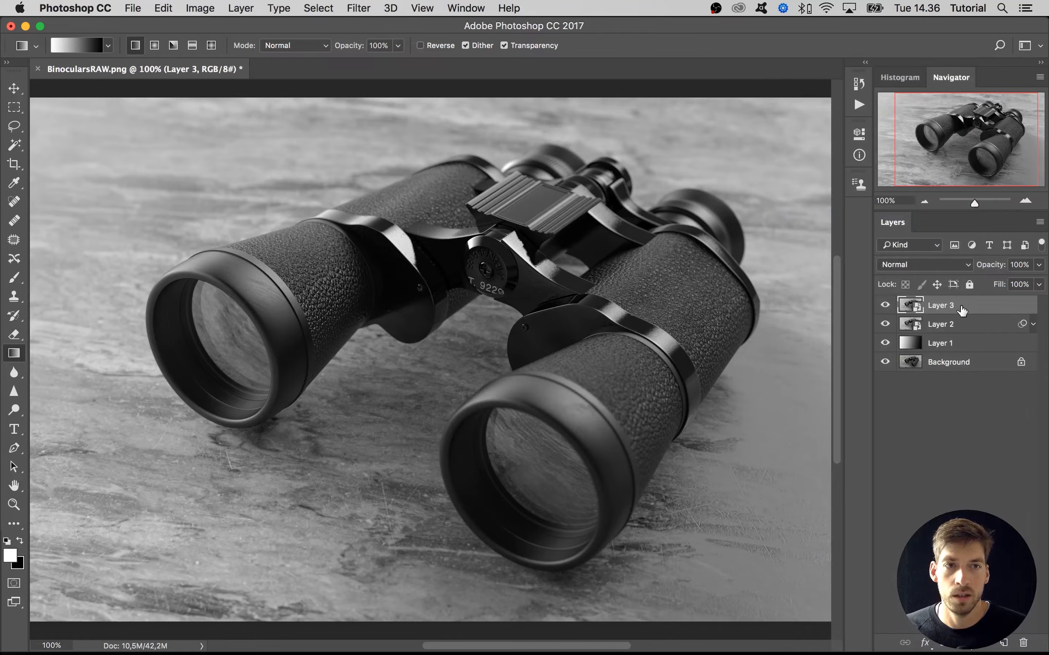
pyautogui.click(361, 8)
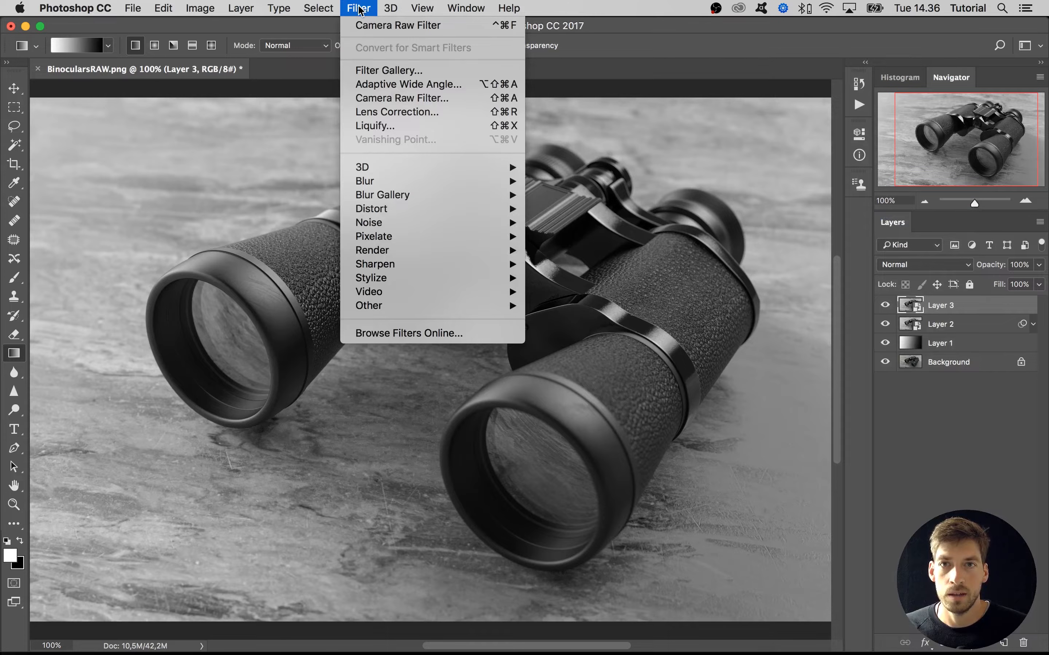
pyautogui.click(360, 9)
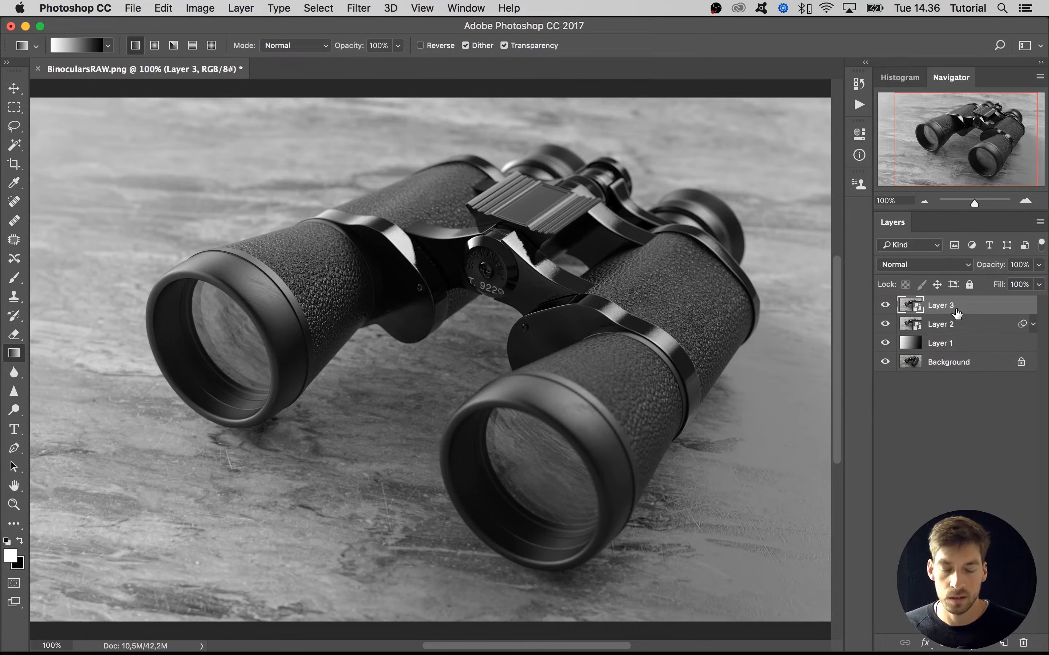
# Apply Levels to Layer 3 with input values 138, 1,10 and 194 to isolate the brightest highlights.
pyautogui.press('super+l')
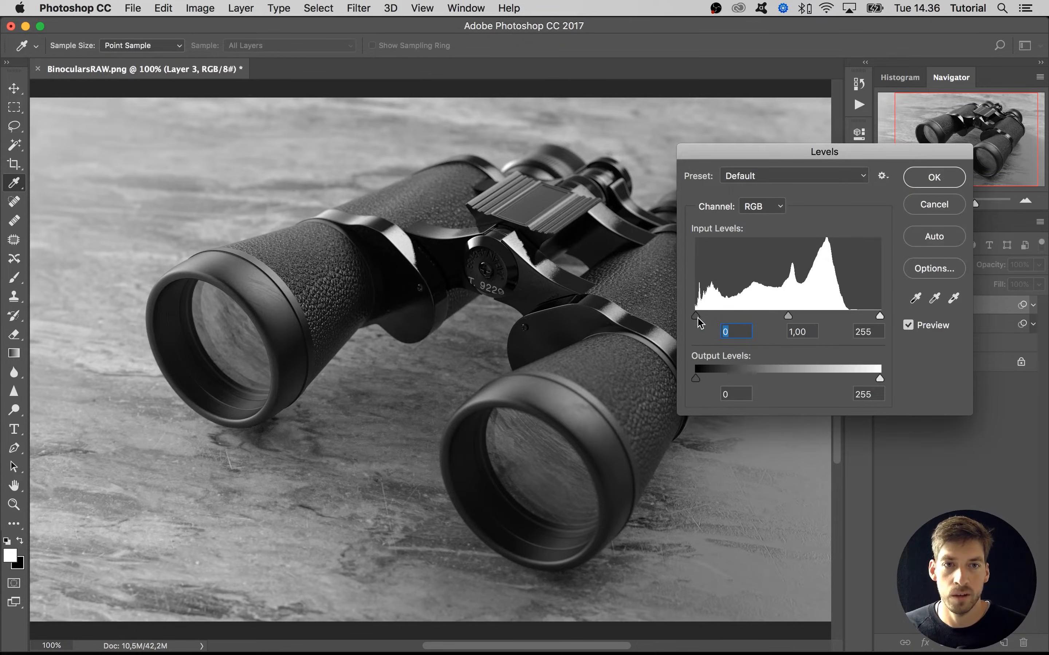
pyautogui.moveTo(696, 317); pyautogui.dragTo(792, 319)
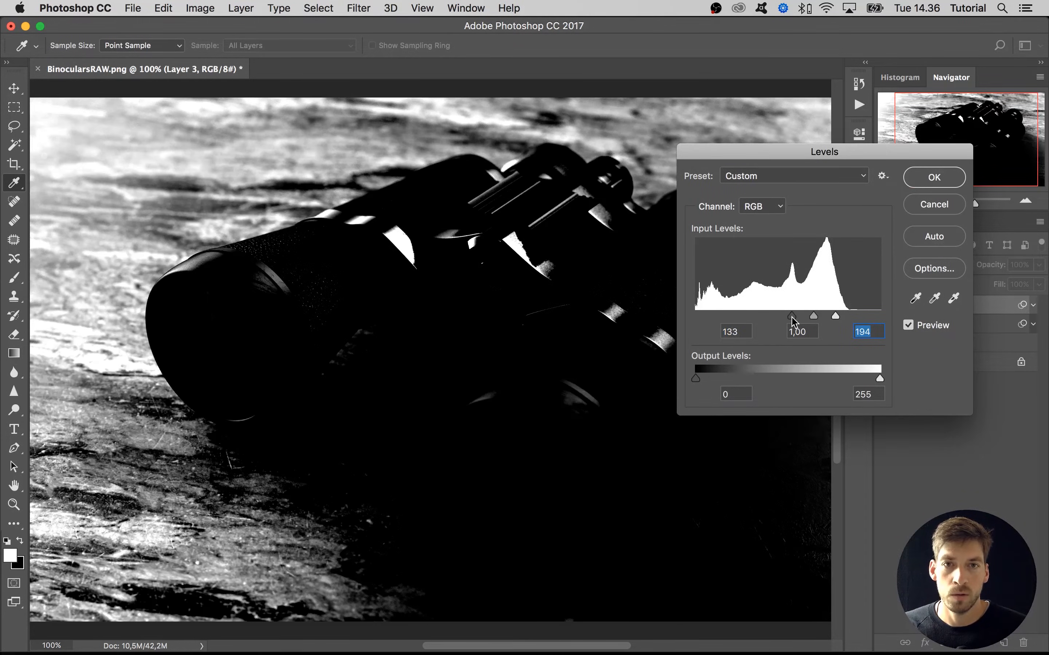
pyautogui.moveTo(741, 151); pyautogui.dragTo(864, 123)
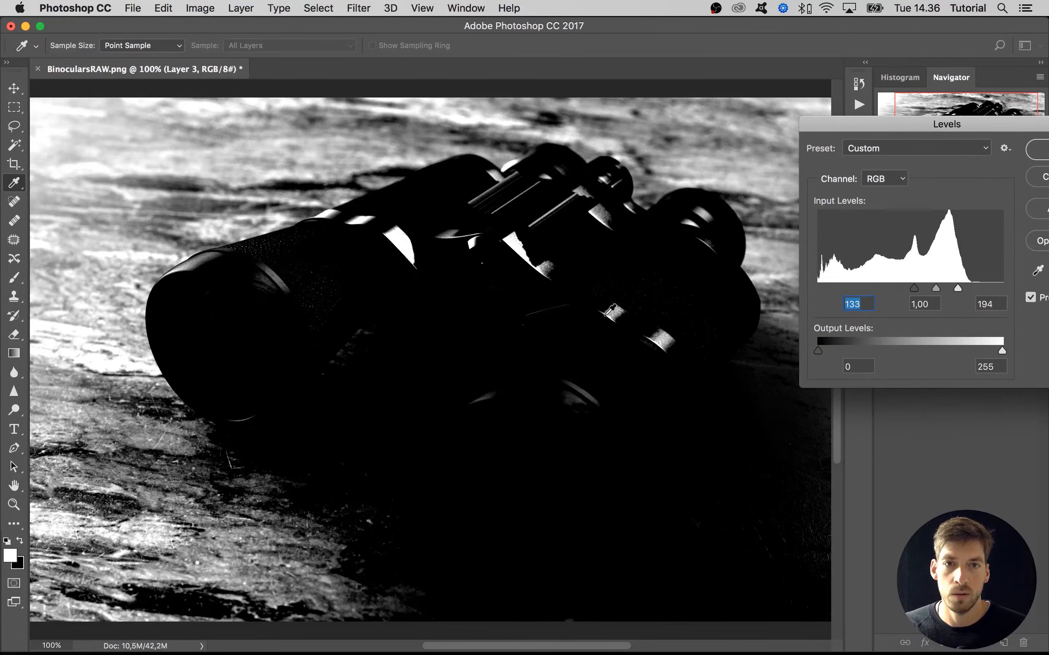
pyautogui.moveTo(937, 289); pyautogui.dragTo(919, 290)
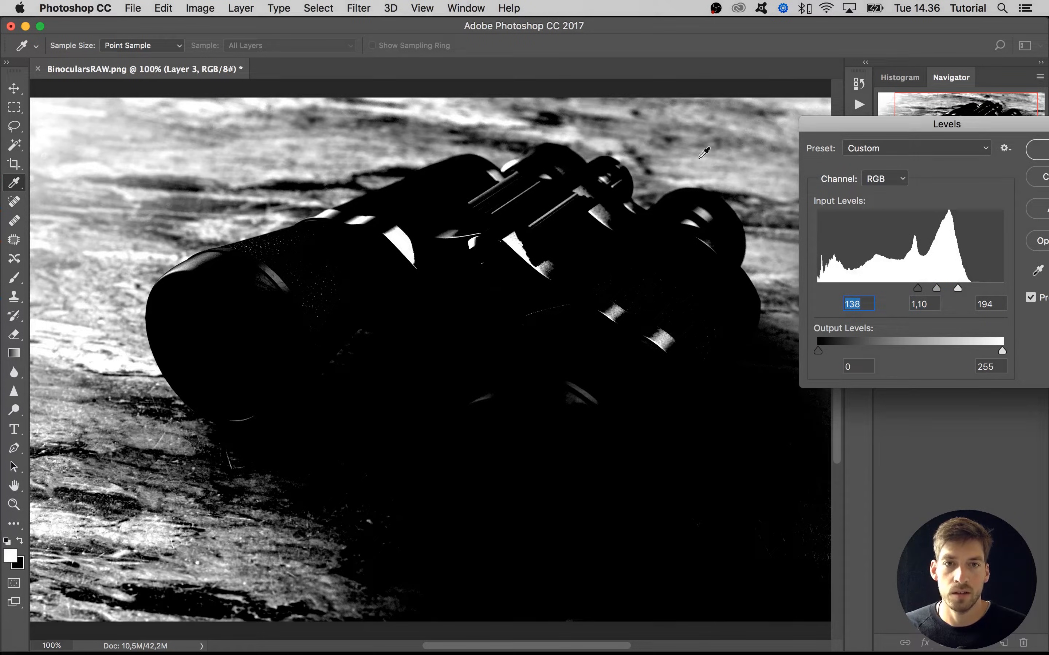
pyautogui.moveTo(852, 126); pyautogui.dragTo(741, 126)
pyautogui.click(886, 148)
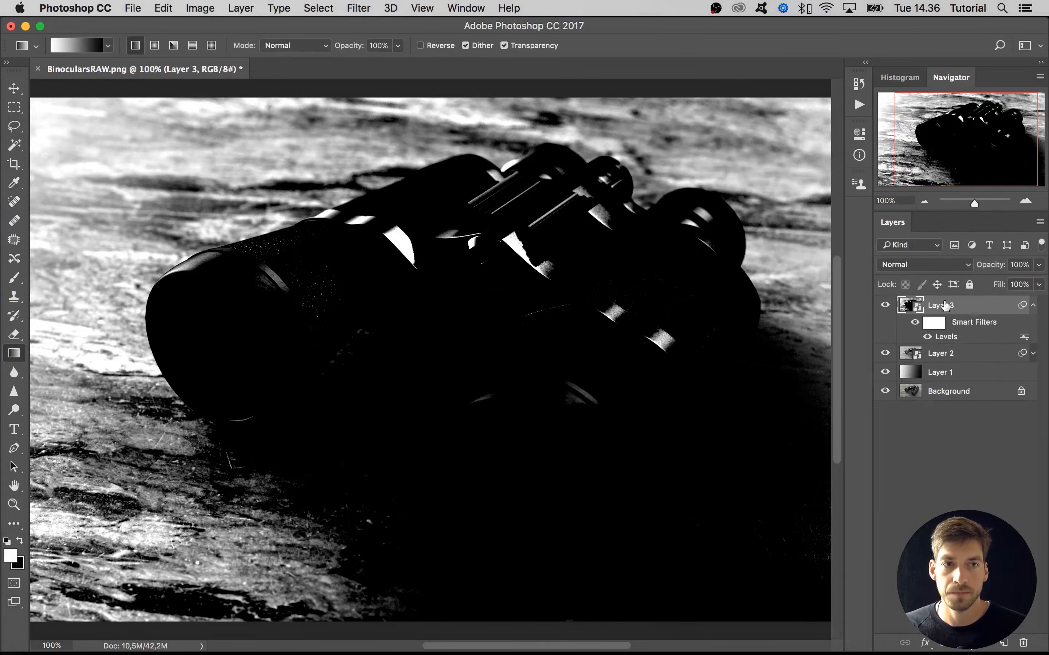
# Apply a Gaussian Blur with a radius of 23,3 pixels to Layer 3 to soften the isolated highlights.
pyautogui.click(366, 8)
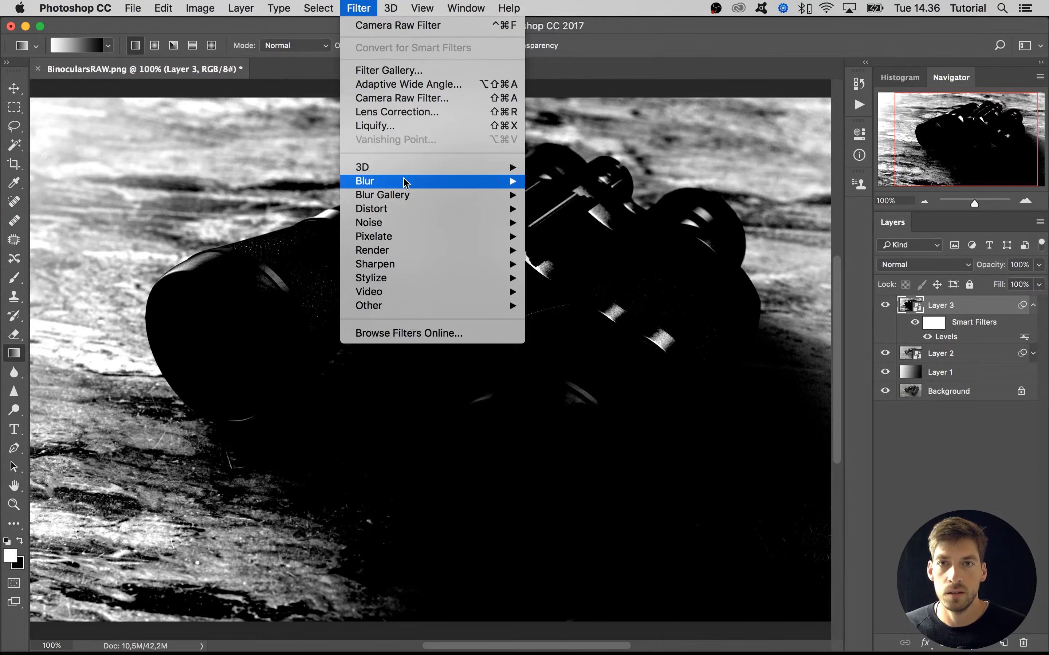
pyautogui.moveTo(410, 182)
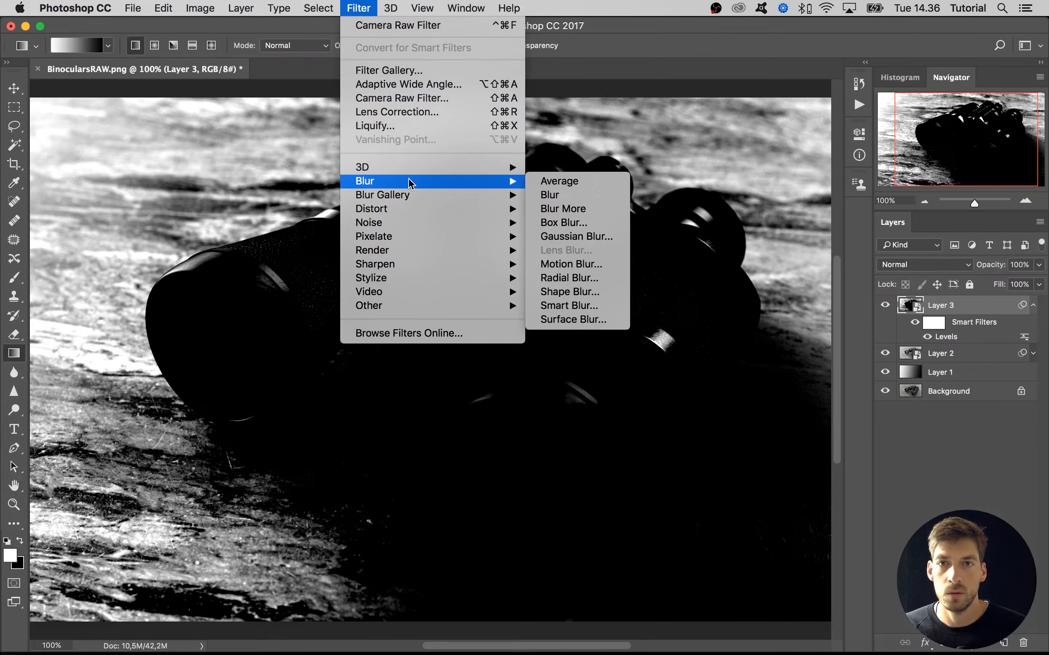
pyautogui.click(578, 236)
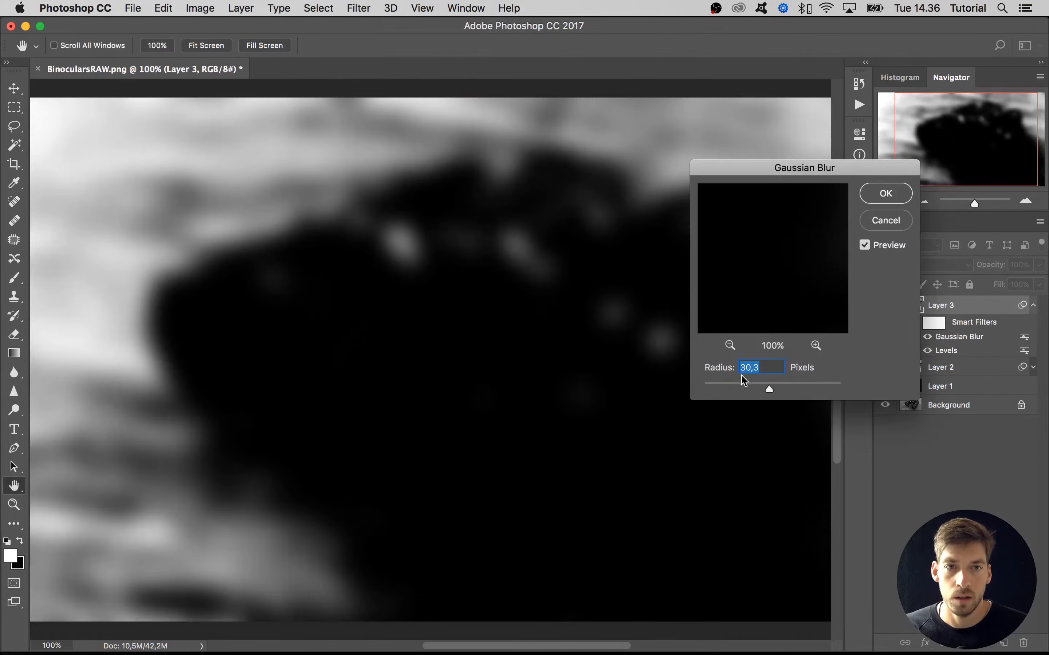
pyautogui.moveTo(758, 384); pyautogui.dragTo(765, 387)
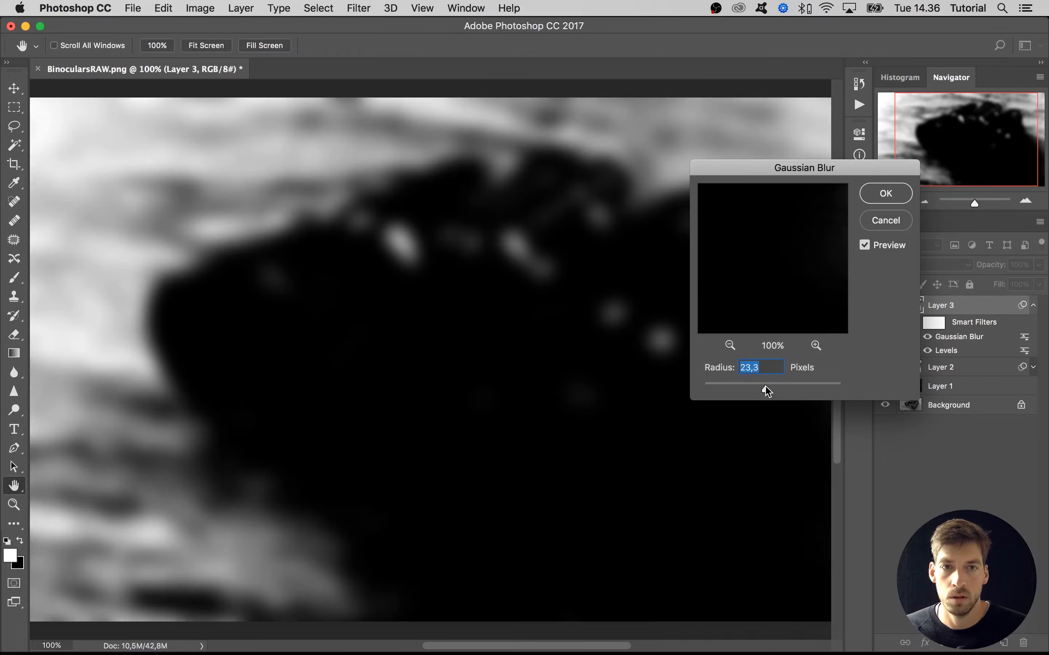
pyautogui.click(887, 194)
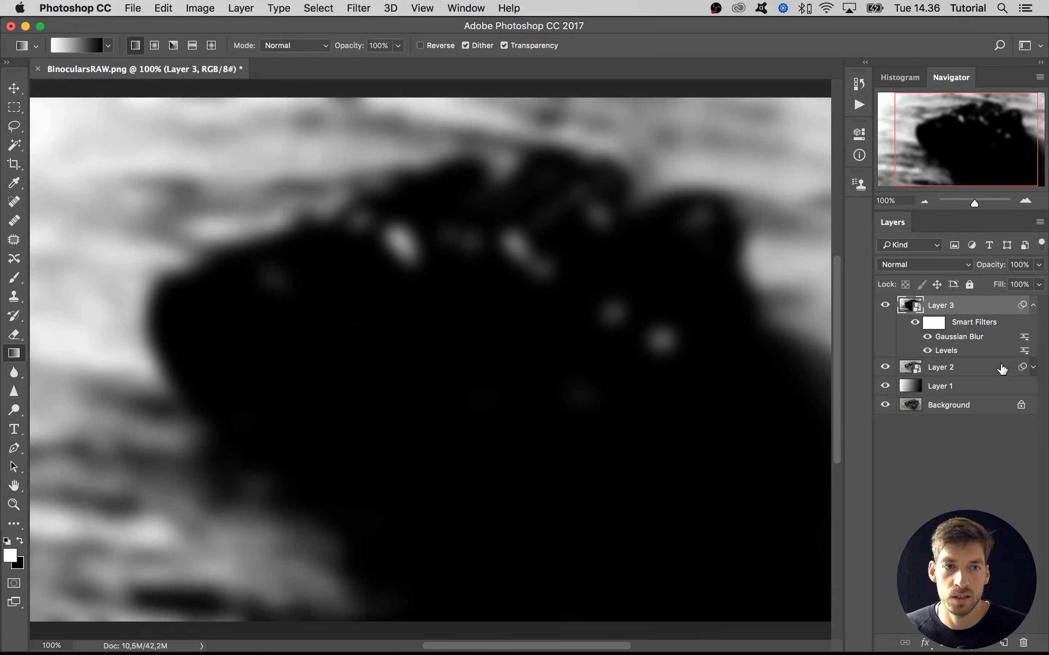
# Toggle the Gaussian Blur and Levels smart filters to compare their effect, and set the Levels black input to 142.
pyautogui.click(929, 337)
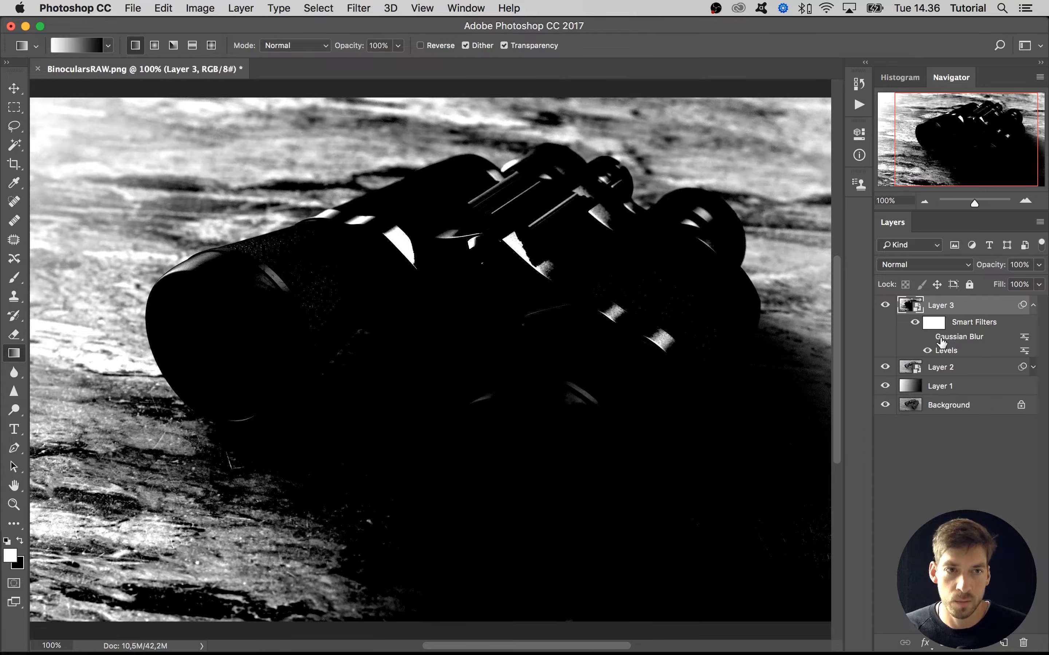
pyautogui.click(928, 337)
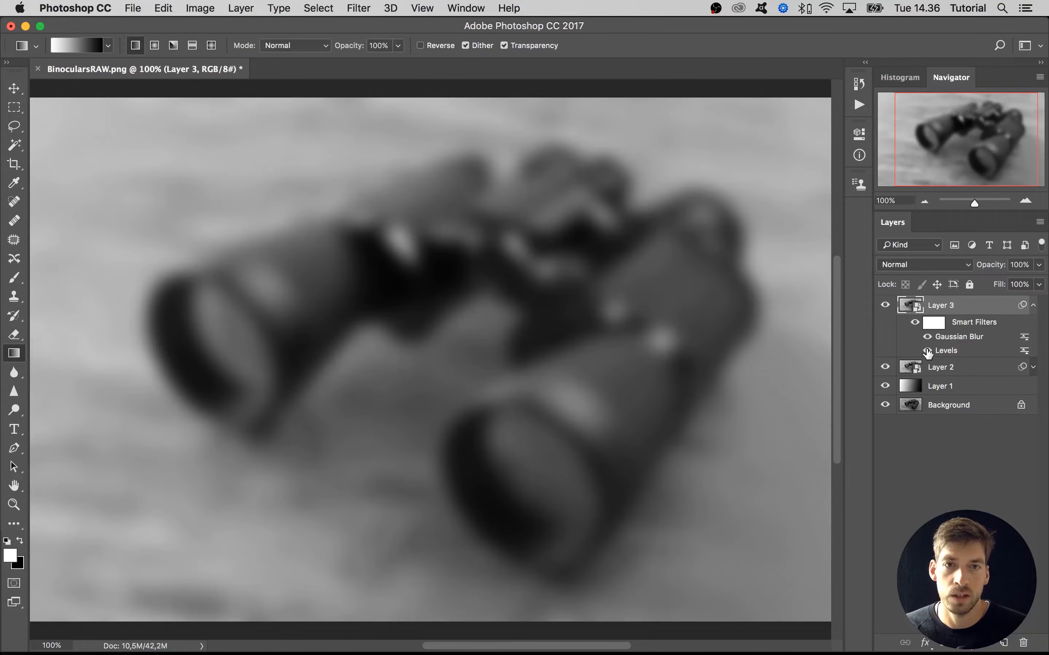
pyautogui.click(928, 351)
pyautogui.doubleClick(946, 350)
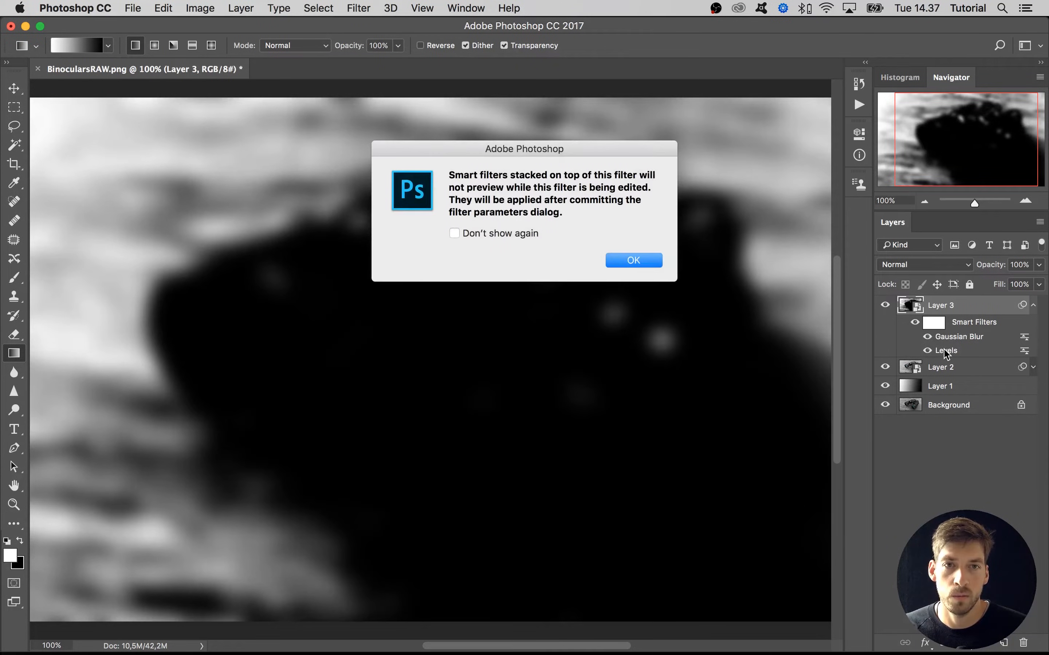
pyautogui.click(613, 262)
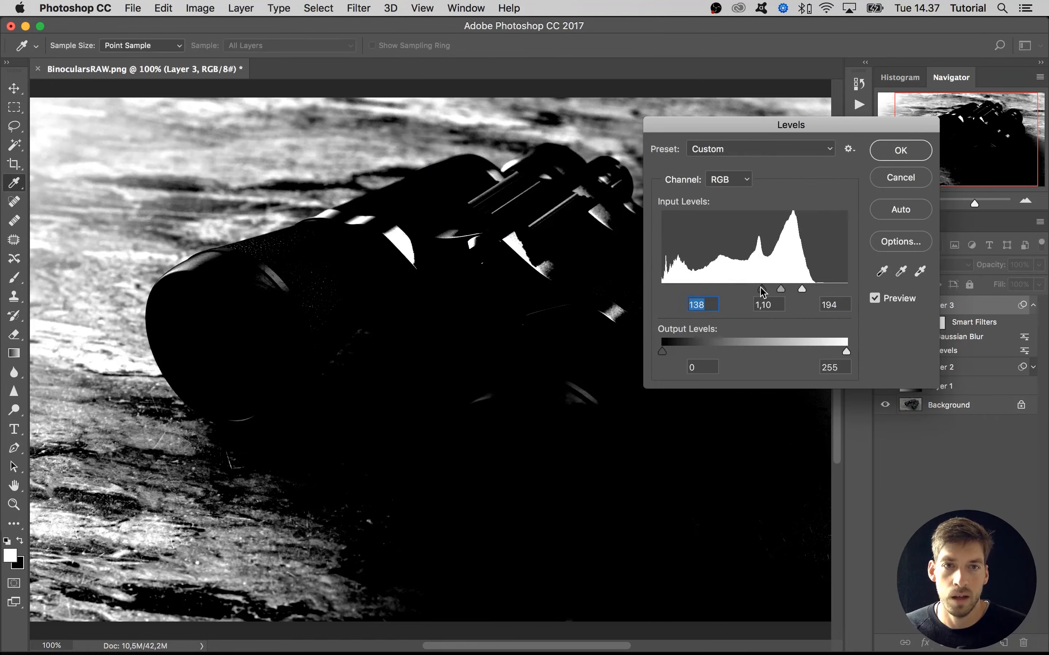
pyautogui.moveTo(763, 293); pyautogui.dragTo(767, 293)
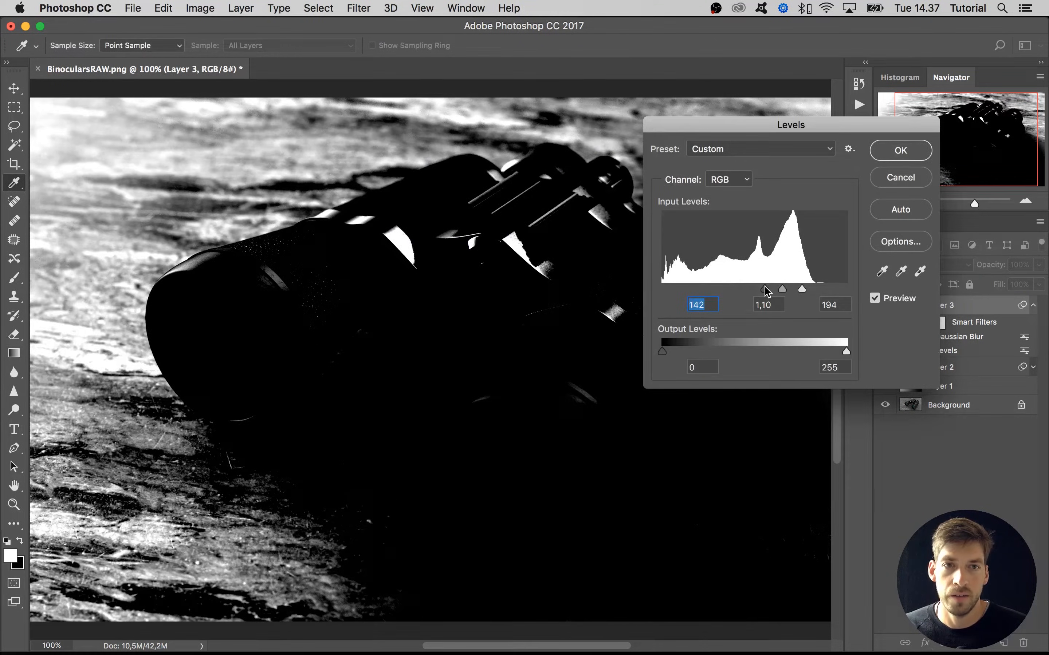
pyautogui.click(901, 152)
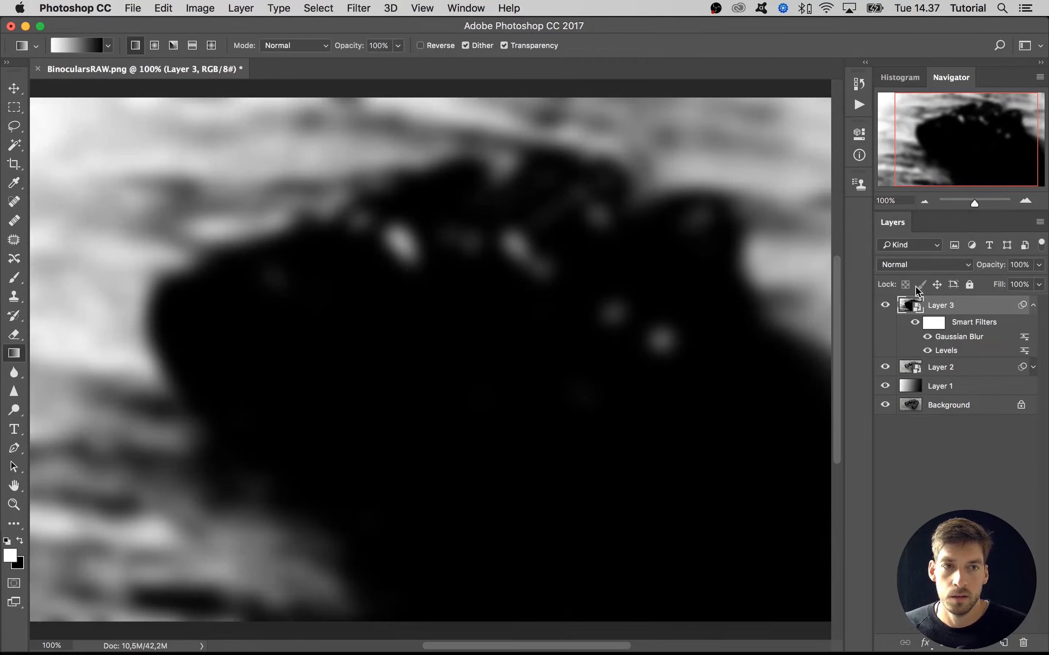
# Set the blend mode of Layer 3 to Linear Dodge (Add) and hide its effect with a black layer mask.
pyautogui.click(932, 269)
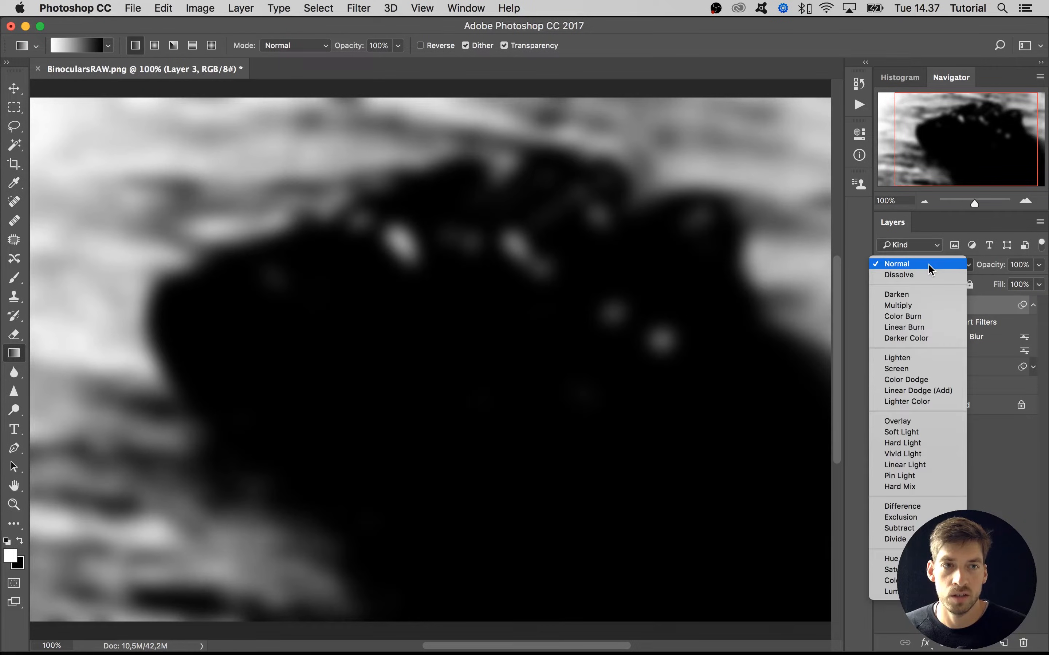
pyautogui.click(932, 391)
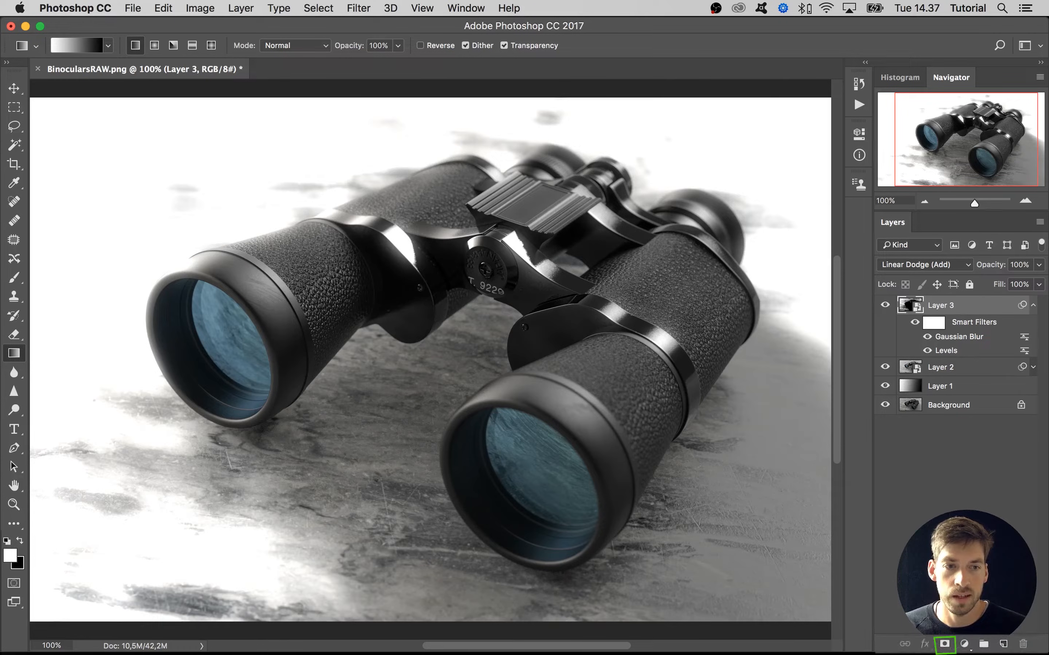
pyautogui.keyDown('alt'); pyautogui.click(944, 645); pyautogui.keyUp('alt')
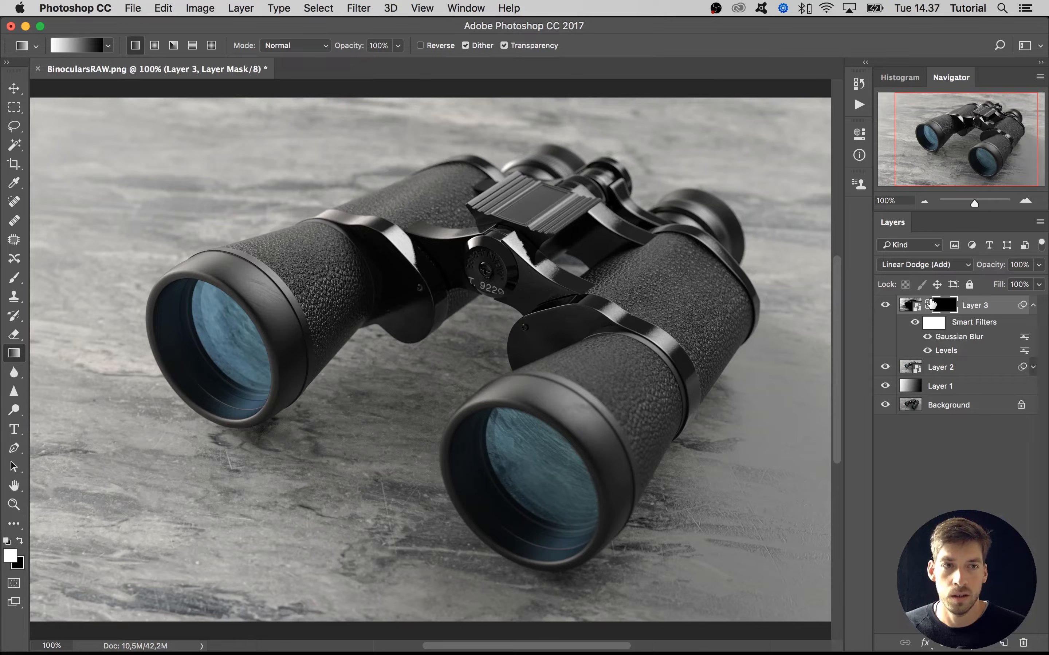
# Choose a soft round brush with 0% hardness for painting on the mask of Layer 3.
pyautogui.click(14, 277)
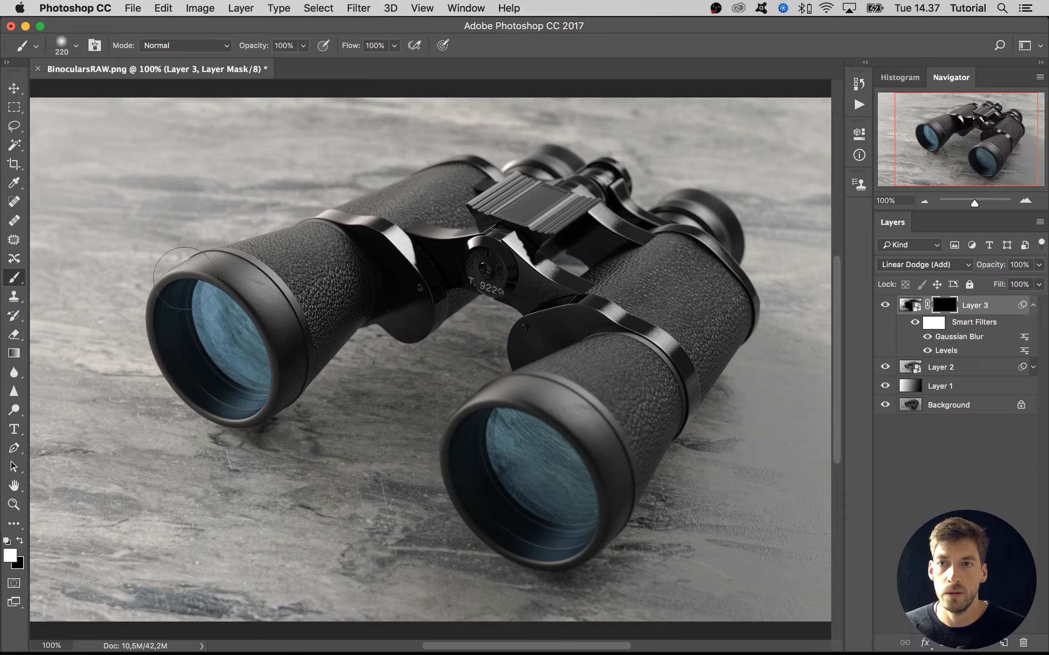
pyautogui.rightClick(381, 265)
pyautogui.click(404, 392)
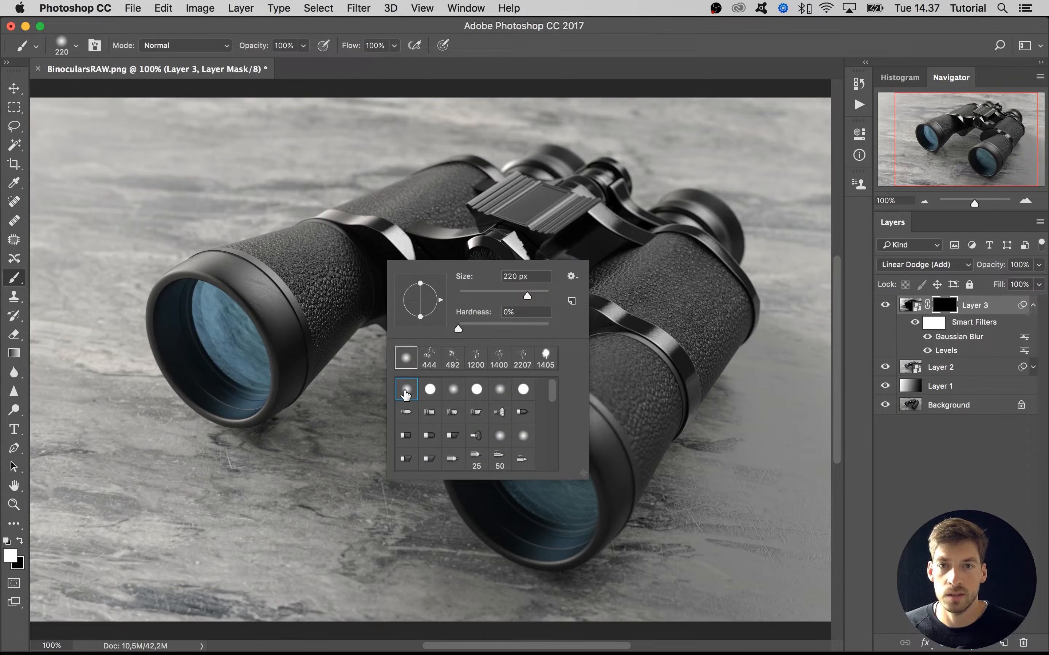
pyautogui.click(458, 331)
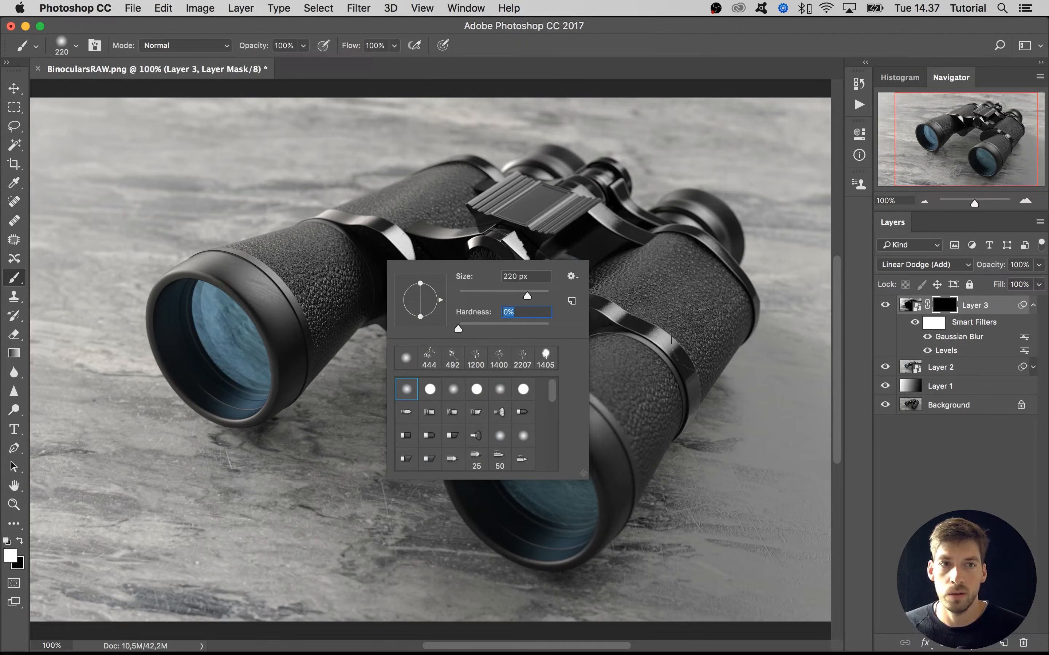
# Paint white on the mask of Layer 3 over the metal ring of the front barrel with the 220 px soft brush.
pyautogui.press('Return')
pyautogui.press('super+2')
pyautogui.click(941, 307)
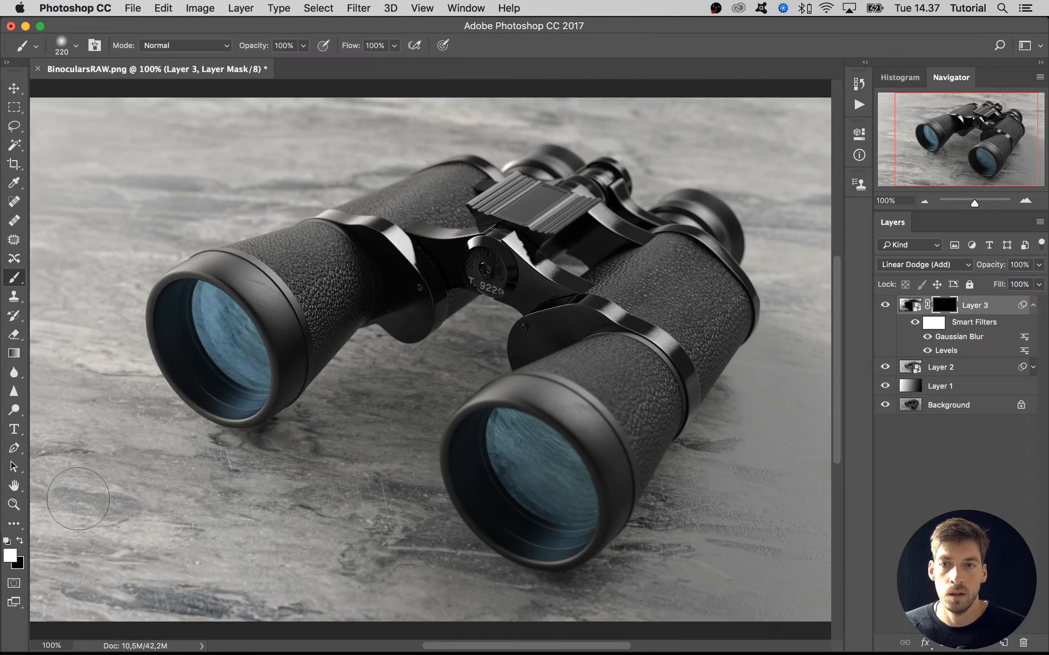
pyautogui.moveTo(574, 362)
pyautogui.mouseDown()
pyautogui.moveTo(659, 339)
pyautogui.moveTo(610, 316)
pyautogui.moveTo(633, 328)
pyautogui.mouseUp()
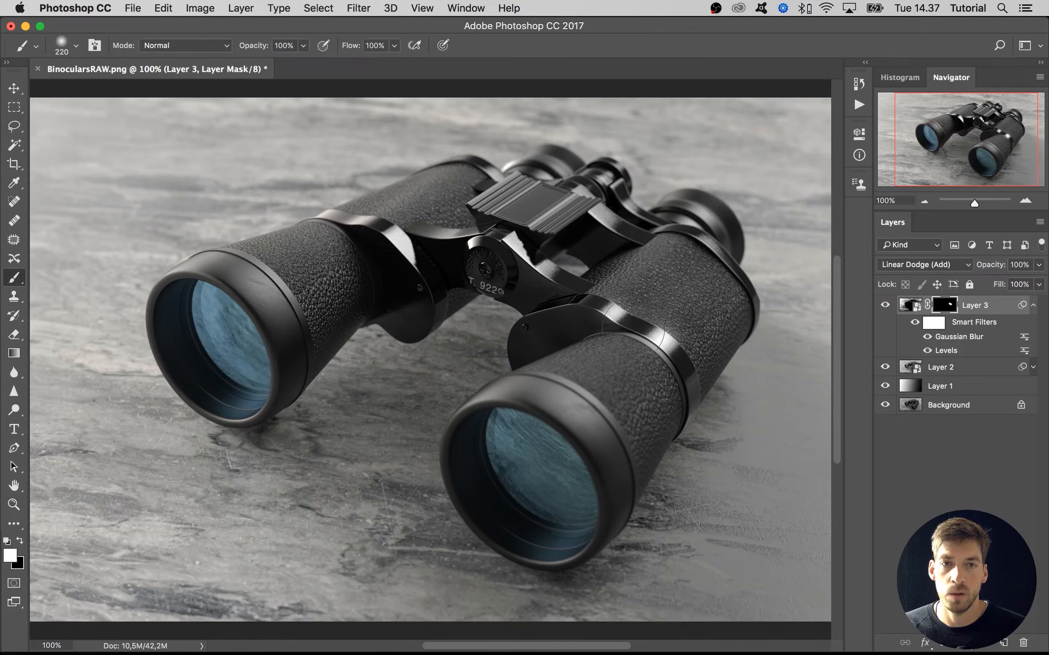
pyautogui.rightClick(670, 342)
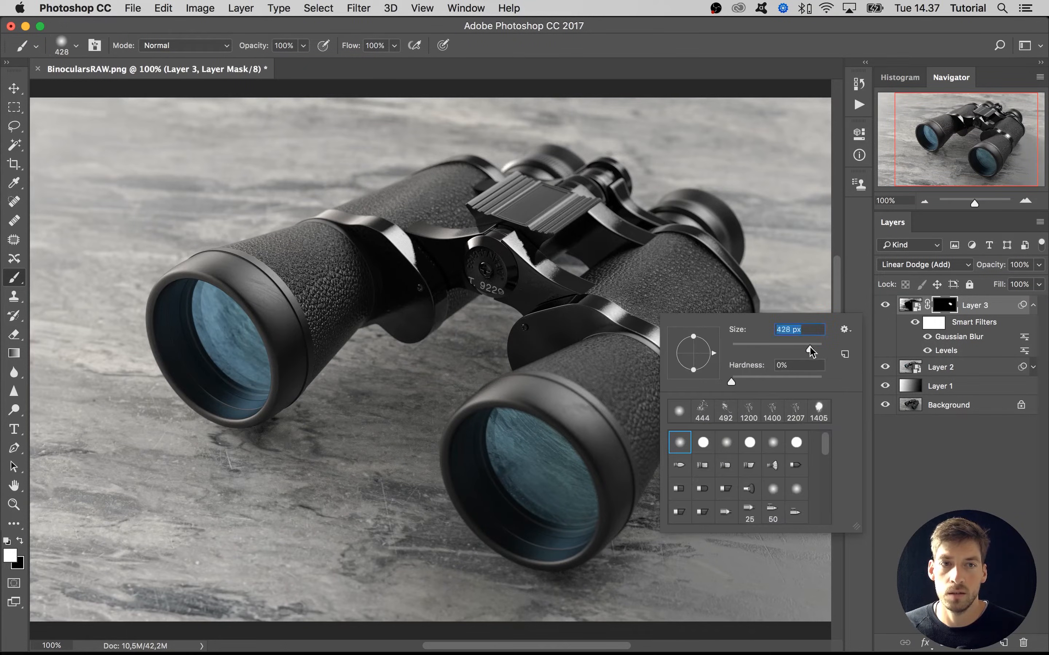
pyautogui.moveTo(809, 347); pyautogui.dragTo(811, 348)
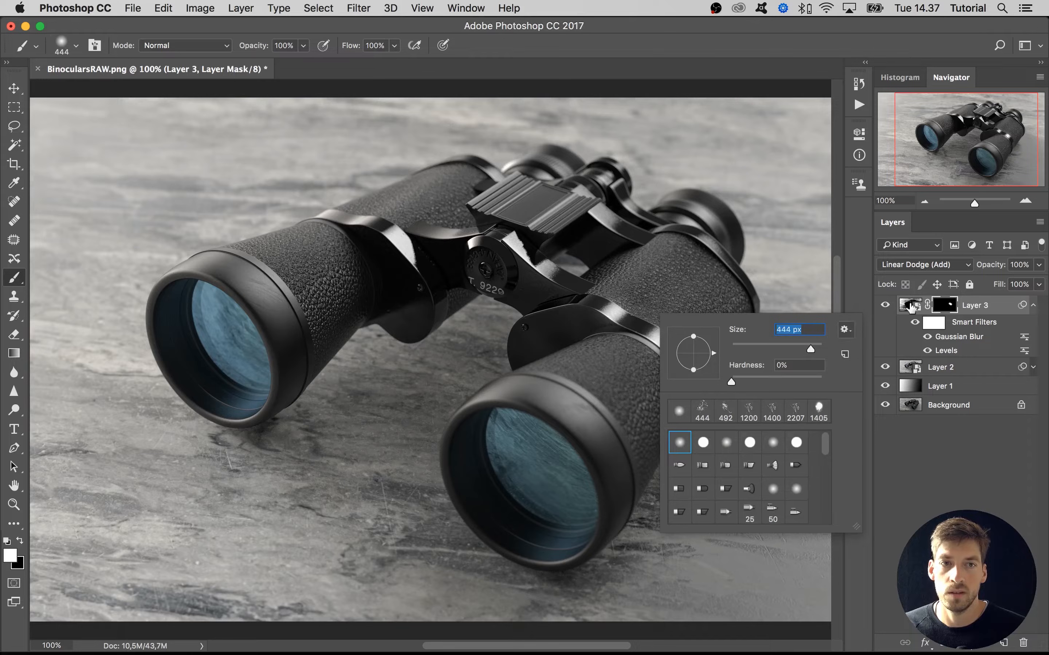
pyautogui.click(949, 309)
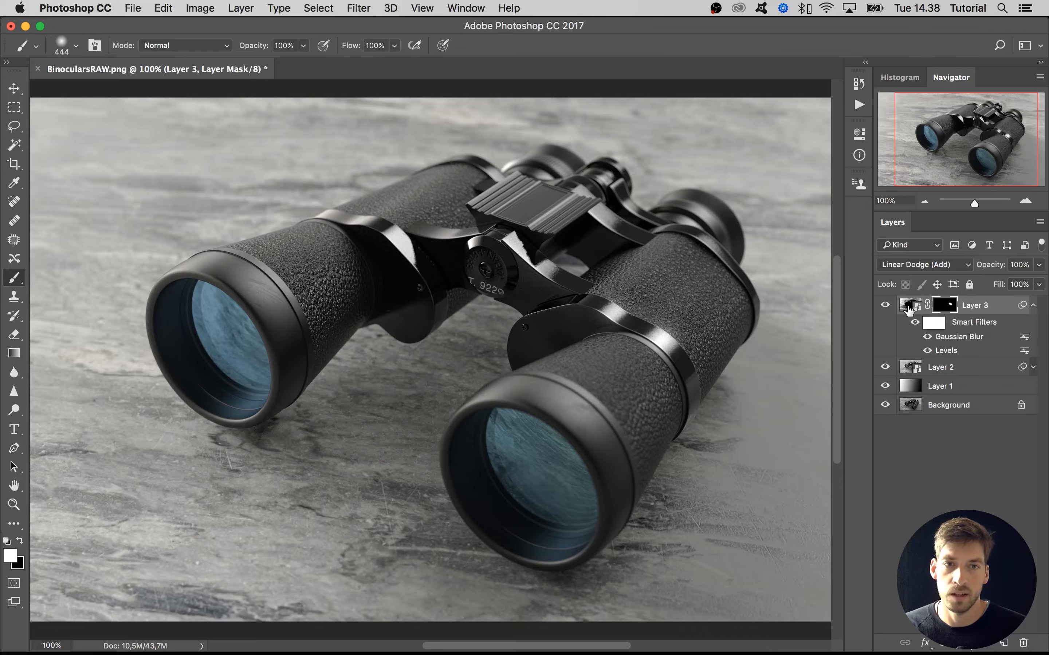
pyautogui.rightClick(689, 297)
pyautogui.moveTo(841, 334); pyautogui.dragTo(828, 333)
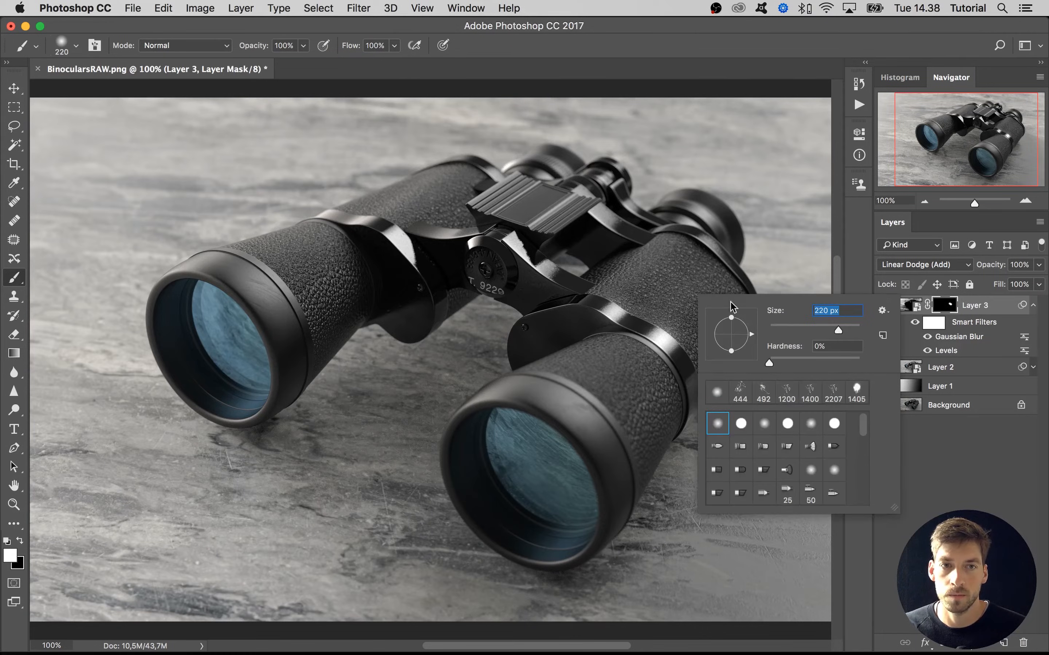
# Paint white on the mask of Layer 3 over the highlights on the central hinge, the bridge and the other barrel's ring.
pyautogui.click(531, 258)
pyautogui.moveTo(499, 237); pyautogui.dragTo(347, 237)
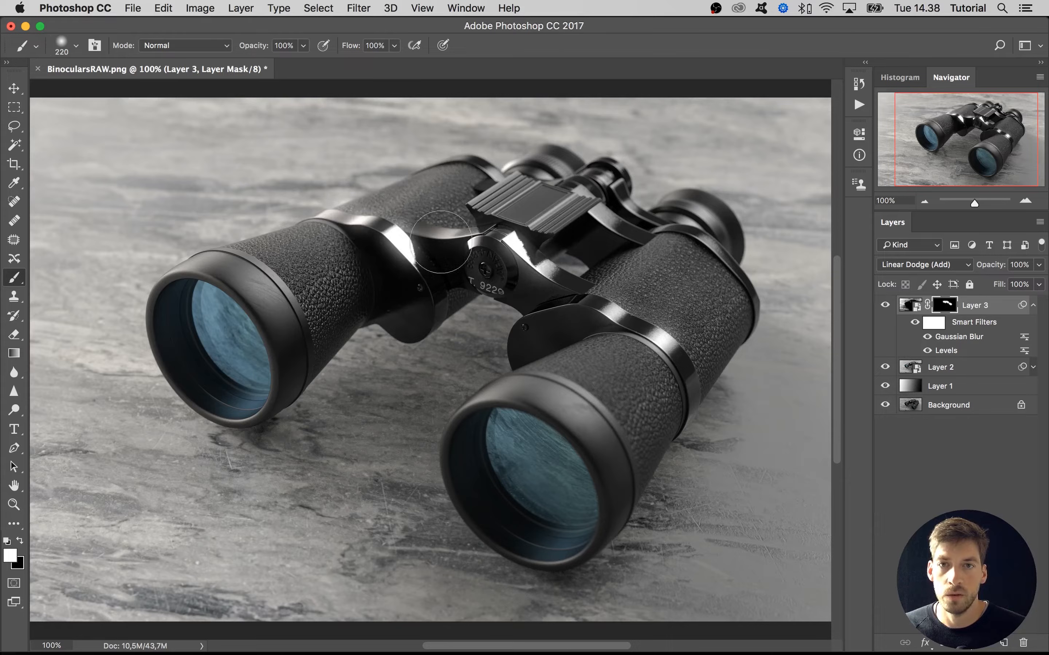
pyautogui.moveTo(555, 203)
pyautogui.mouseDown()
pyautogui.moveTo(568, 193)
pyautogui.moveTo(611, 202)
pyautogui.moveTo(676, 241)
pyautogui.moveTo(702, 230)
pyautogui.moveTo(714, 257)
pyautogui.moveTo(670, 317)
pyautogui.mouseUp()
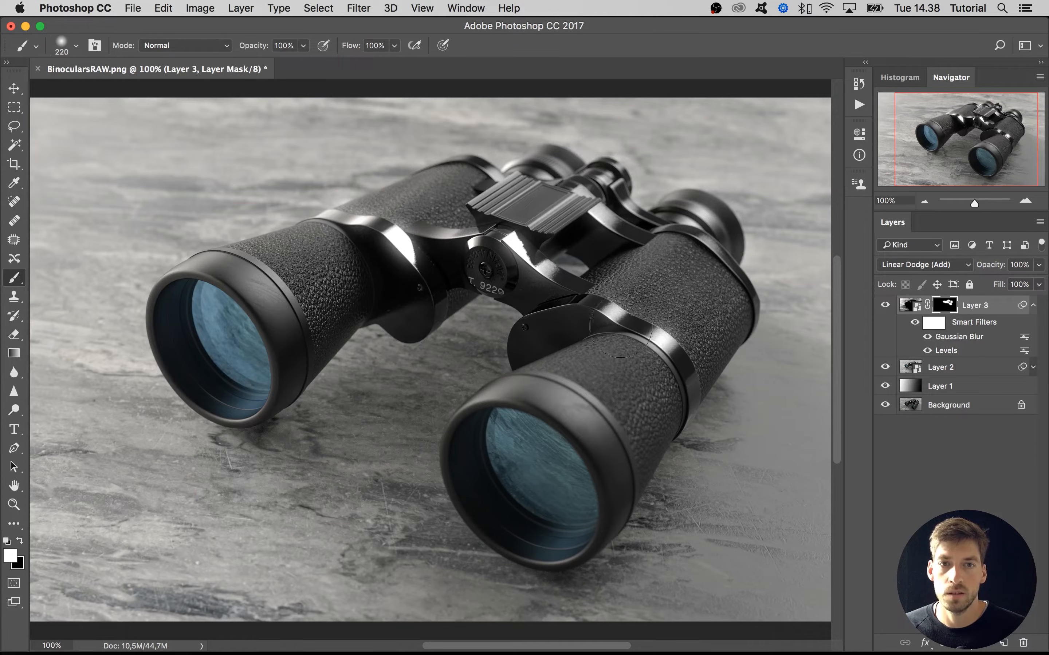
# Toggle the visibility of Layer 3 to compare the image with and without the painted glow.
pyautogui.click(886, 305)
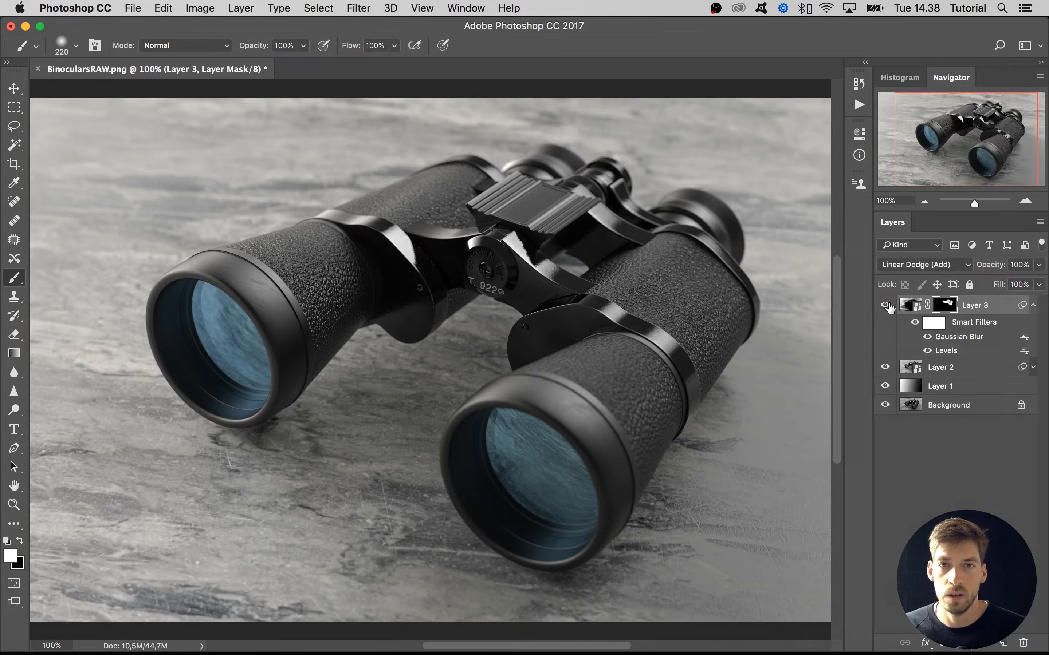
pyautogui.click(886, 305)
pyautogui.click(886, 305)
pyautogui.click(886, 306)
pyautogui.click(886, 305)
pyautogui.click(886, 305)
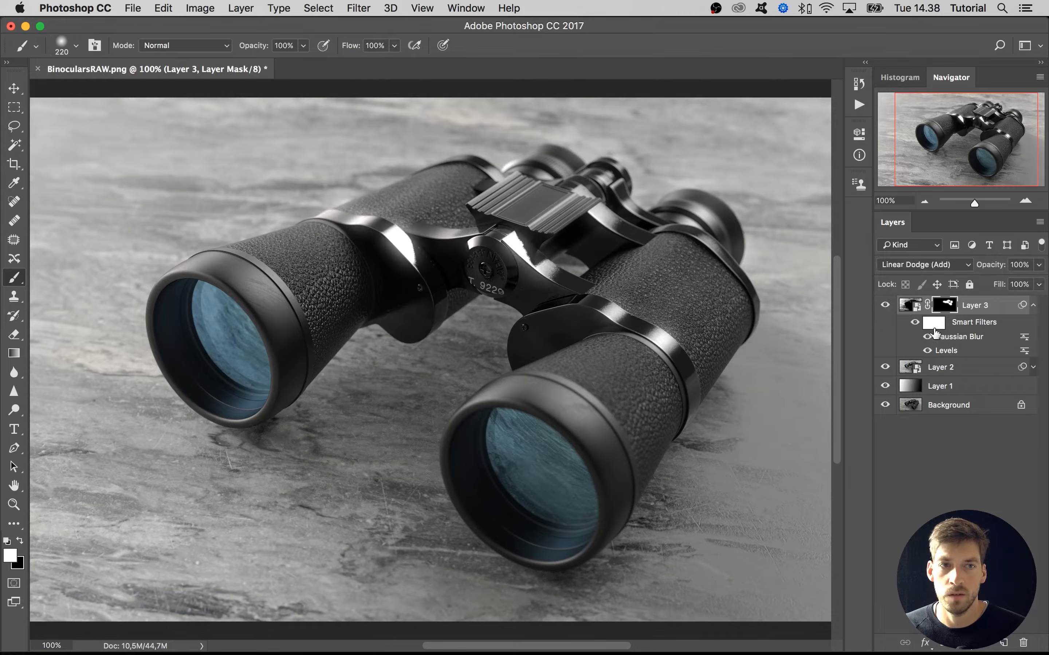
# Change the Gaussian Blur smart filter on Layer 3 to a radius of 41,6 pixels.
pyautogui.doubleClick(950, 341)
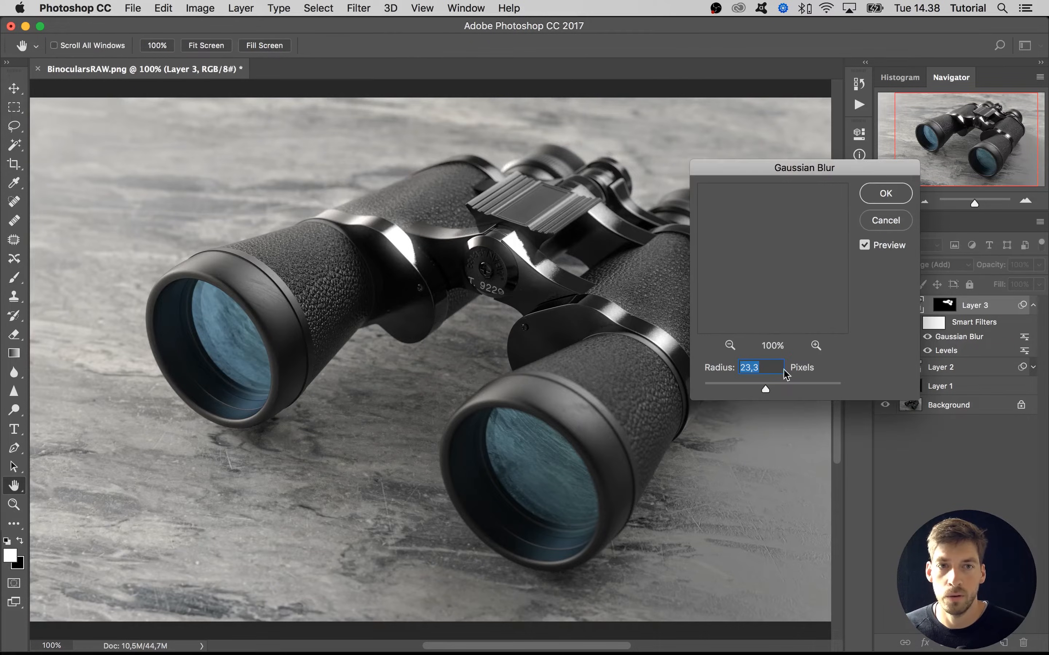
pyautogui.moveTo(766, 389); pyautogui.dragTo(775, 387)
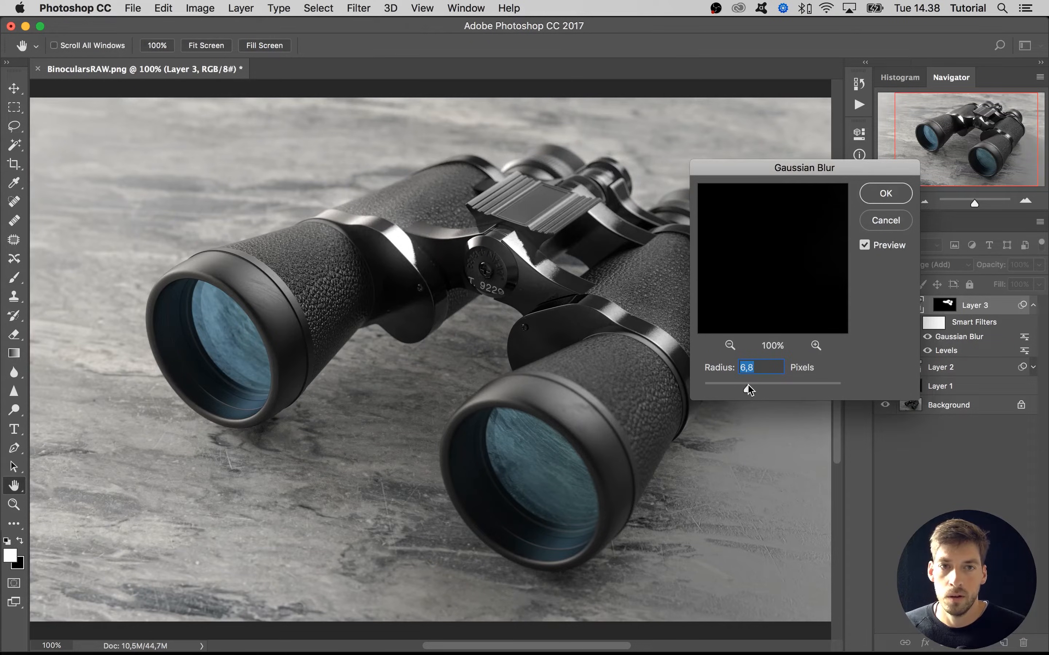
pyautogui.moveTo(776, 388); pyautogui.dragTo(779, 390)
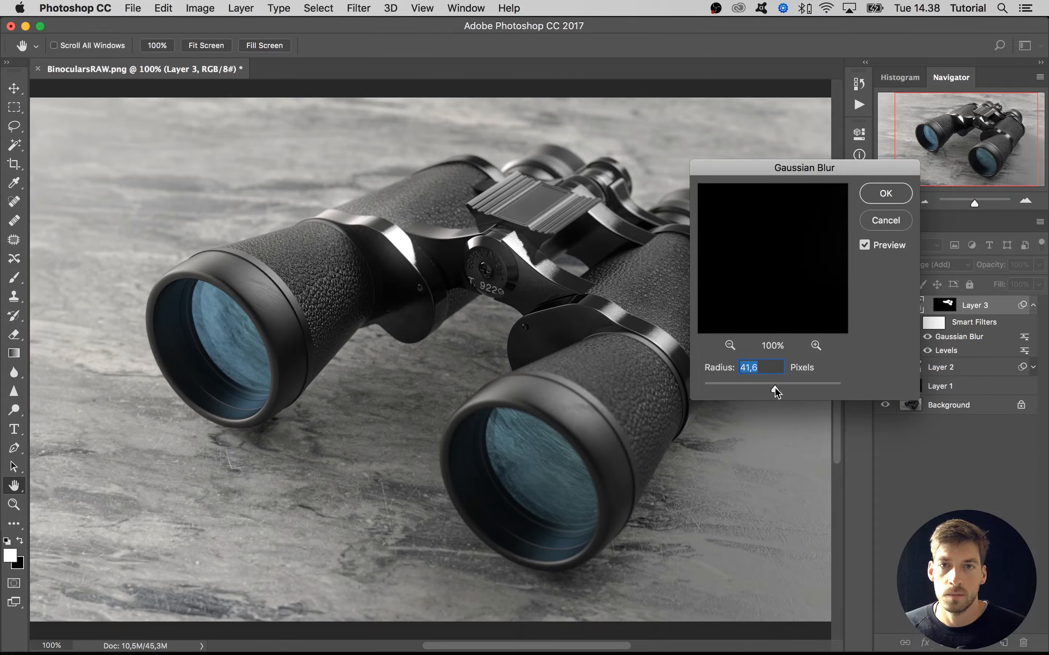
pyautogui.click(884, 193)
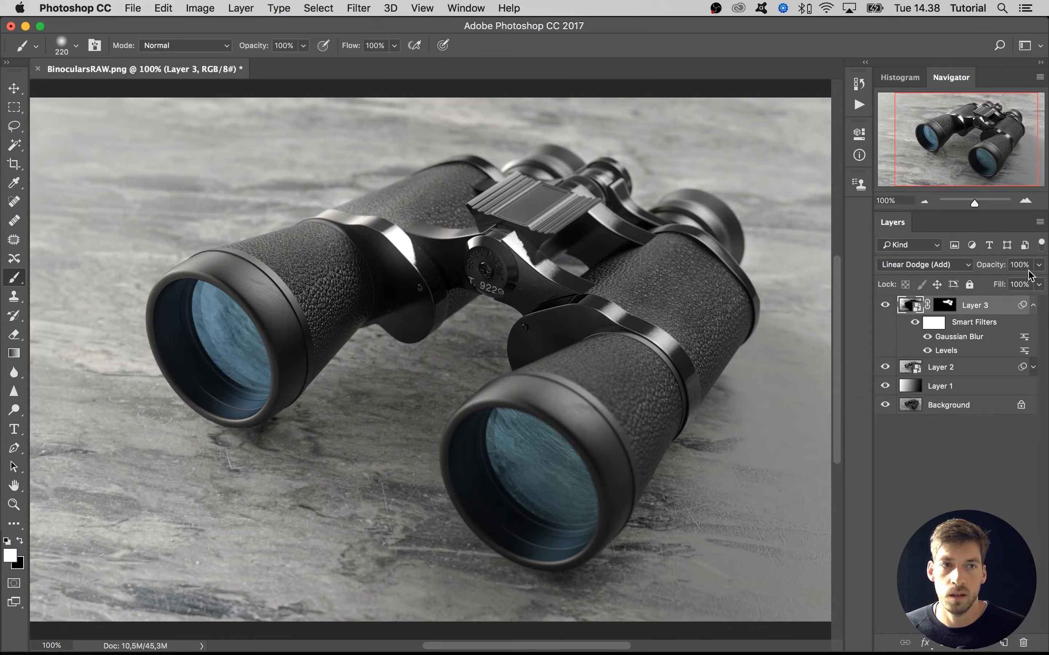
# Set the opacity of Layer 3 to 66% and toggle its visibility to compare the glow.
pyautogui.click(1039, 264)
pyautogui.moveTo(1040, 282); pyautogui.dragTo(1018, 287)
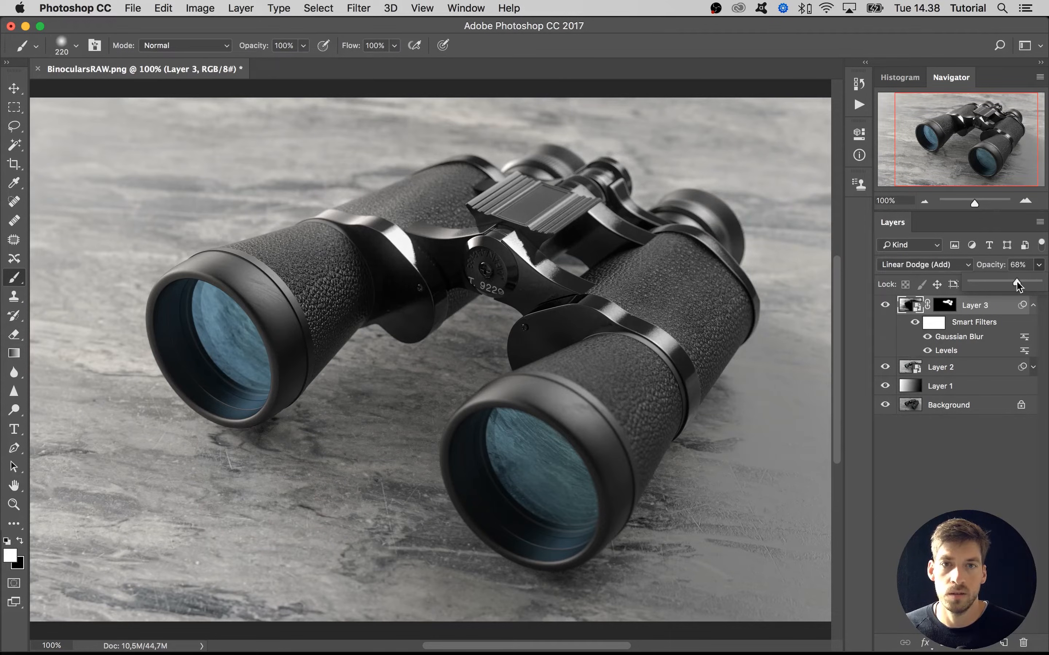
pyautogui.click(885, 305)
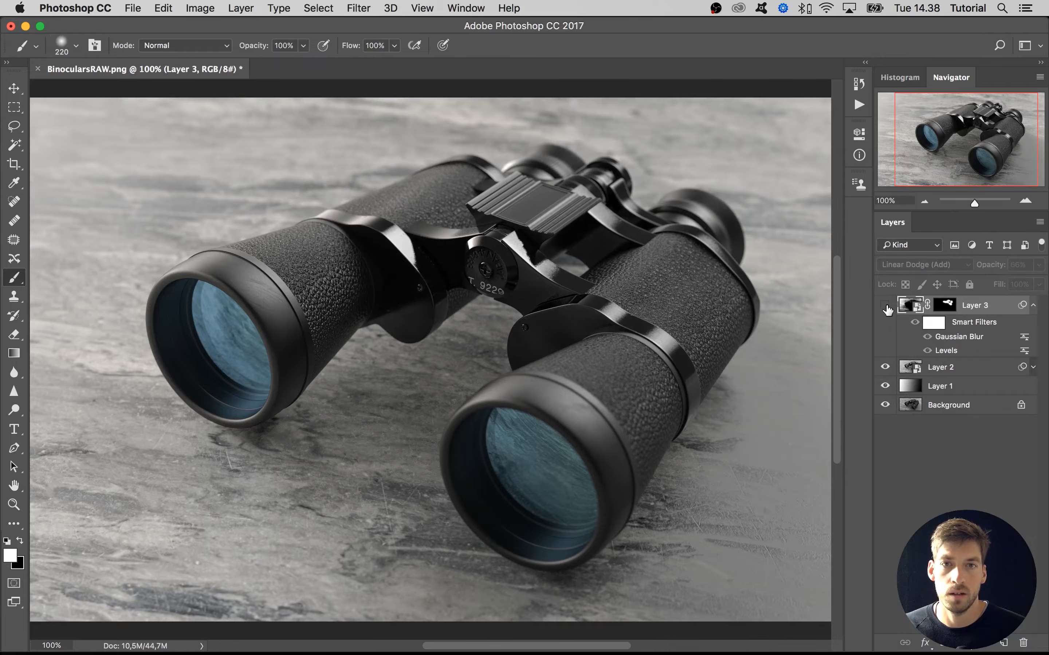
pyautogui.click(885, 305)
pyautogui.click(885, 305)
pyautogui.click(887, 307)
pyautogui.click(885, 305)
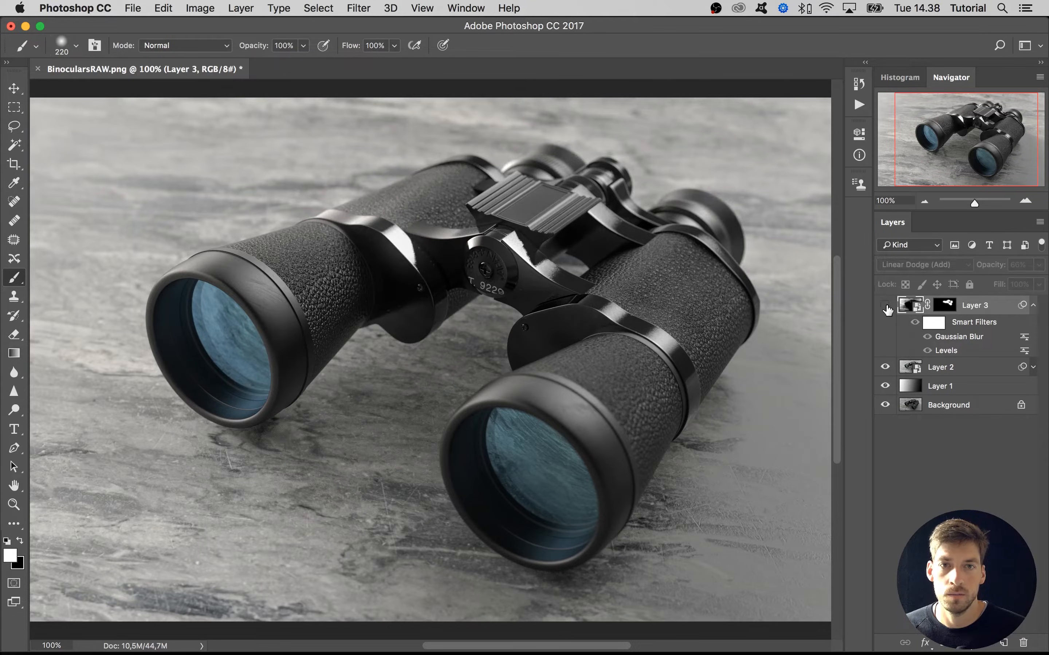
pyautogui.click(886, 306)
pyautogui.click(887, 307)
pyautogui.click(887, 307)
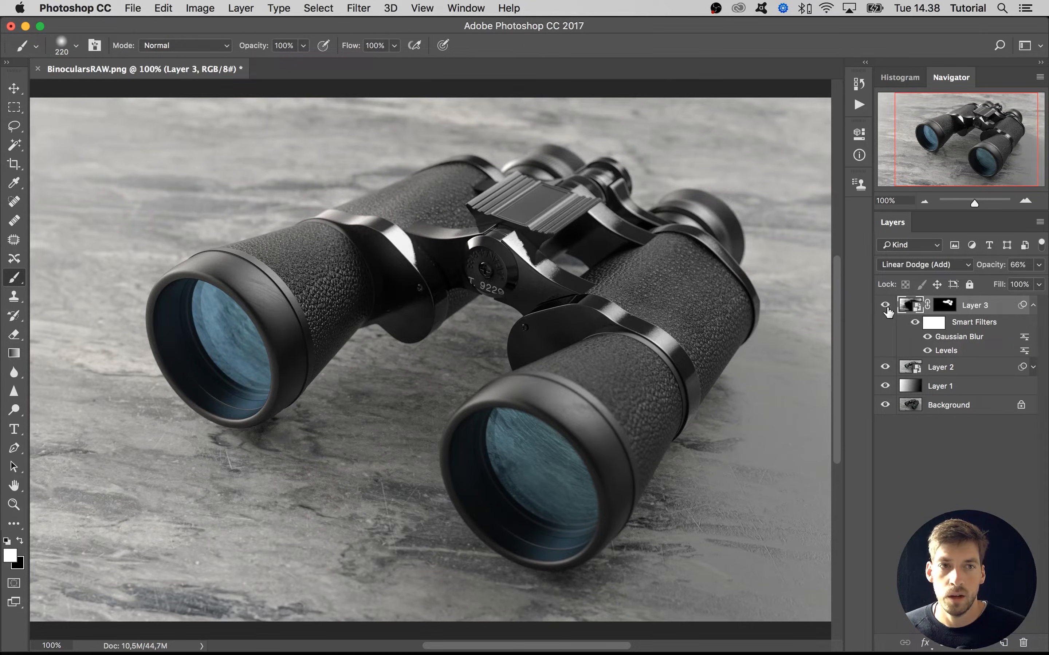
# Collapse the smart filter list of Layer 3 and add a Selective Color adjustment layer above it.
pyautogui.click(1030, 349)
pyautogui.click(1033, 306)
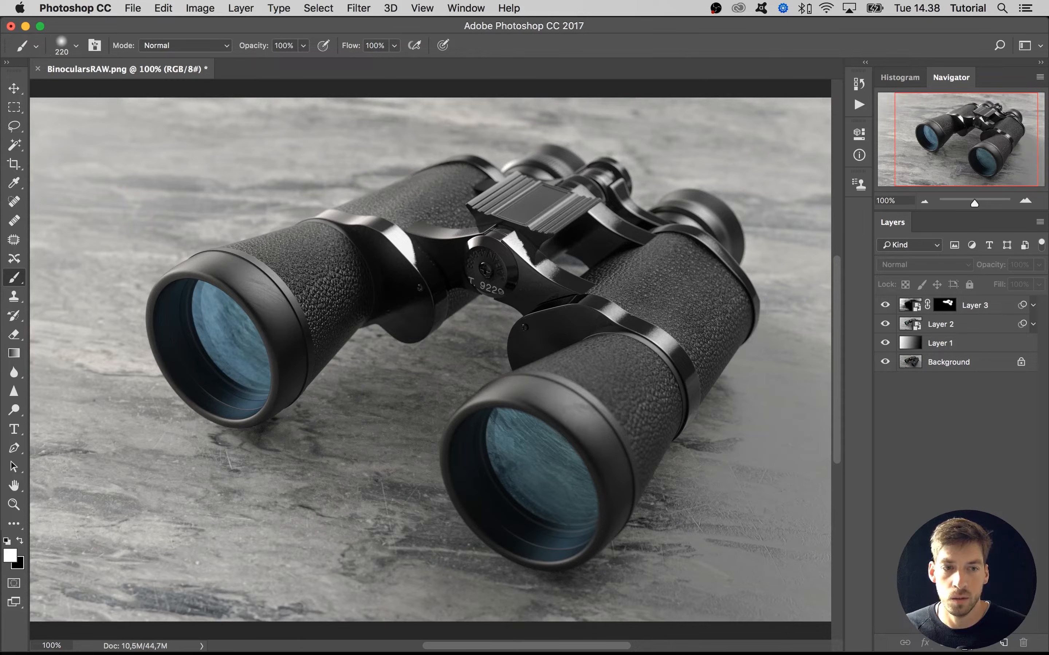
pyautogui.click(965, 645)
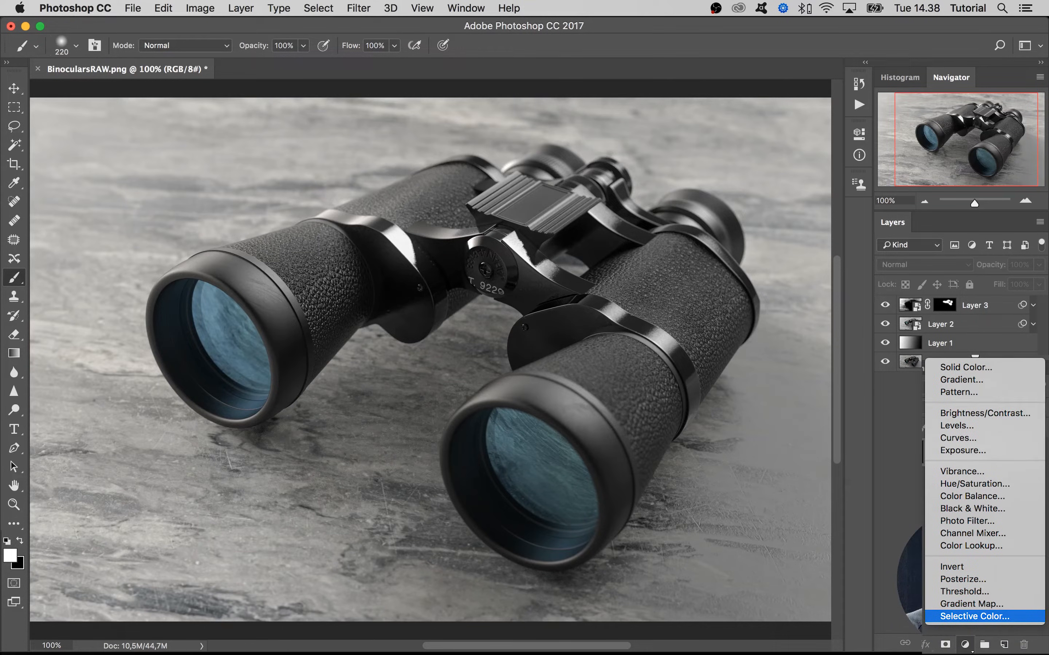
pyautogui.click(975, 616)
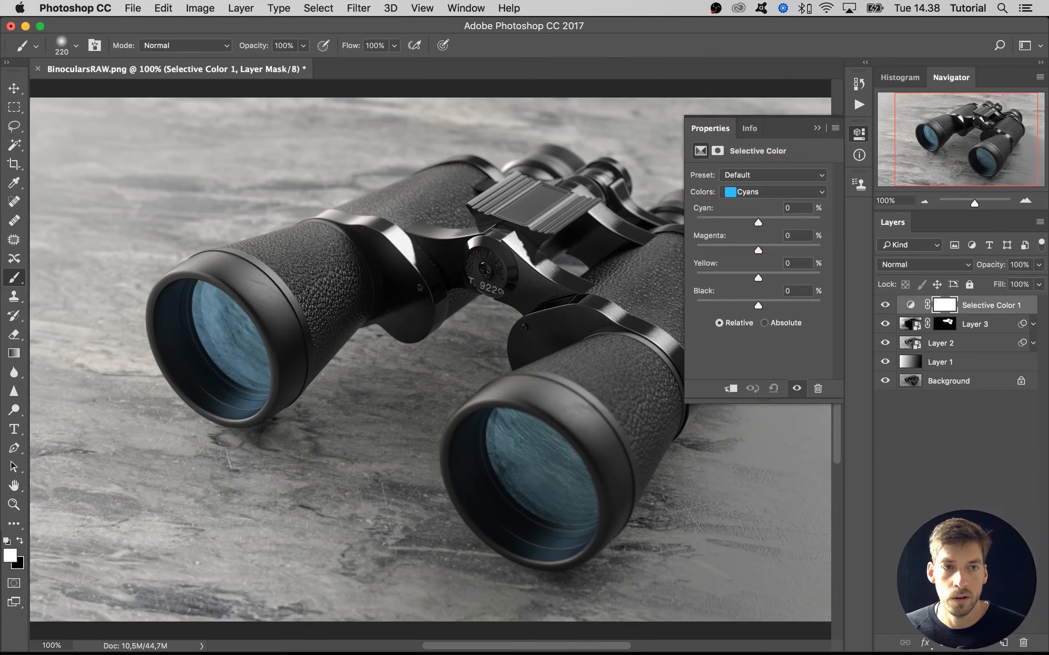
# Adjust the Blacks in Selective Color to Cyan +7%, Magenta +3%, Yellow -2% and Black -2%.
pyautogui.click(750, 193)
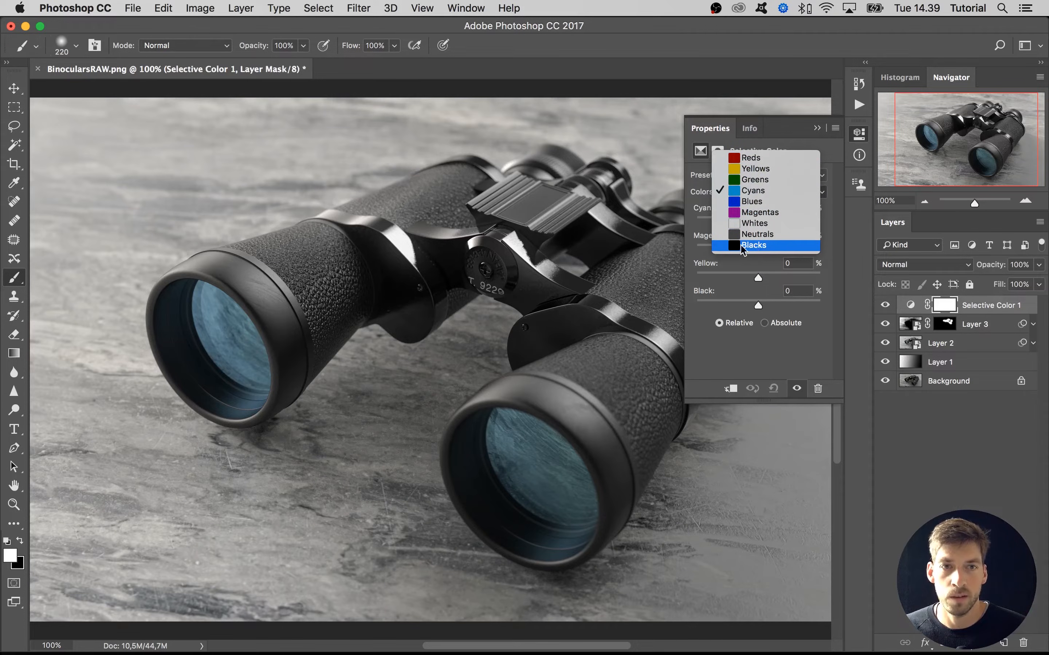
pyautogui.click(746, 246)
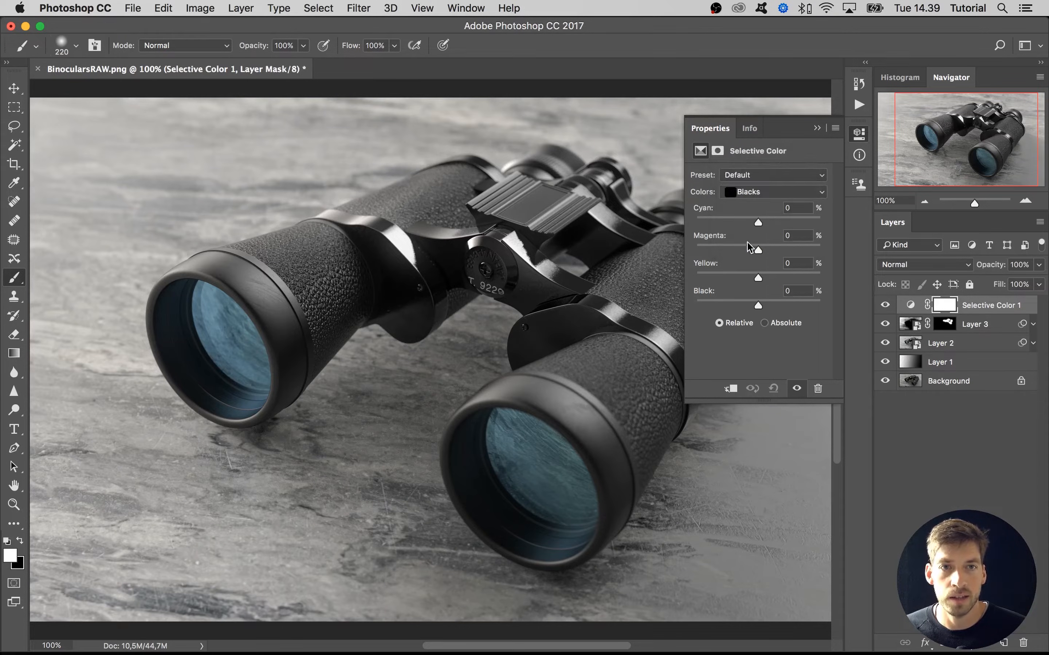
pyautogui.moveTo(757, 220); pyautogui.dragTo(761, 220)
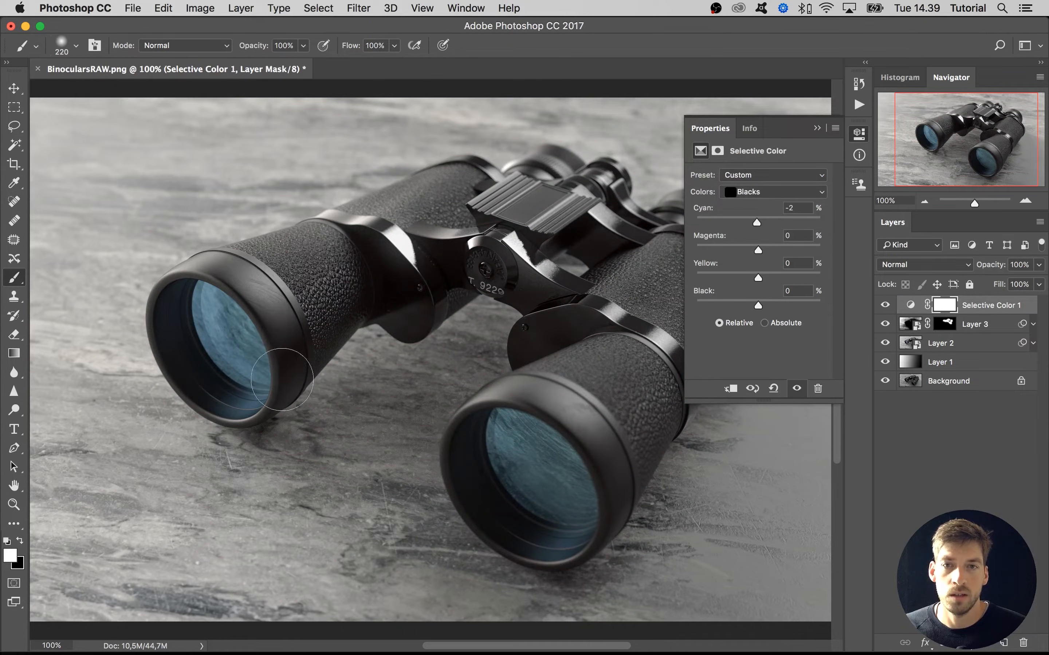
pyautogui.moveTo(756, 223); pyautogui.dragTo(759, 224)
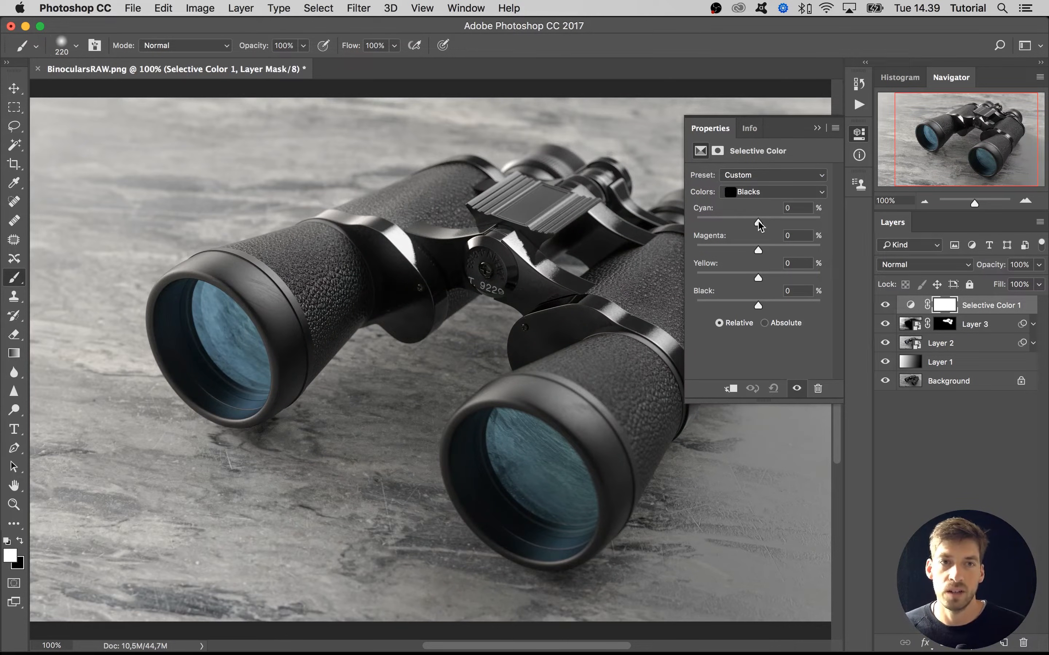
pyautogui.moveTo(759, 225); pyautogui.dragTo(763, 226)
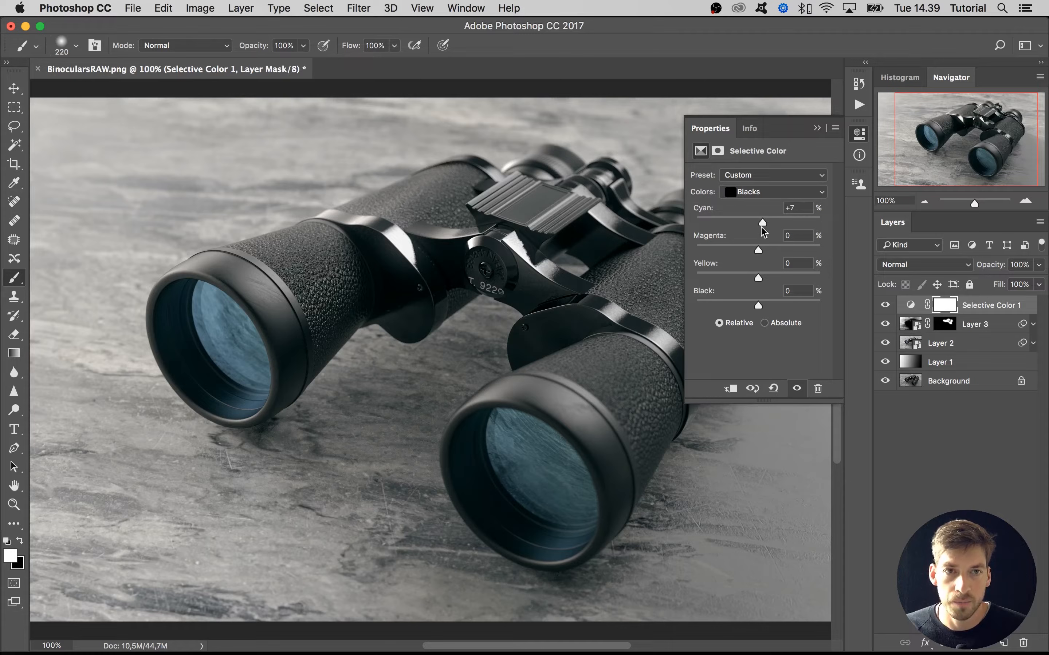
pyautogui.moveTo(758, 250); pyautogui.dragTo(755, 279)
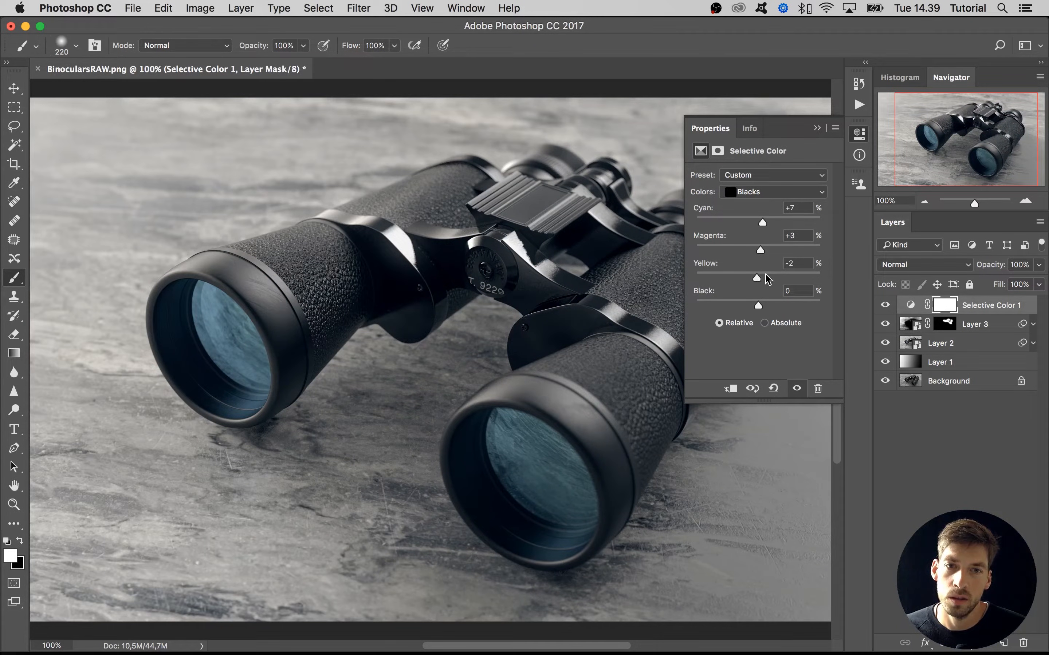
pyautogui.moveTo(758, 307); pyautogui.dragTo(756, 307)
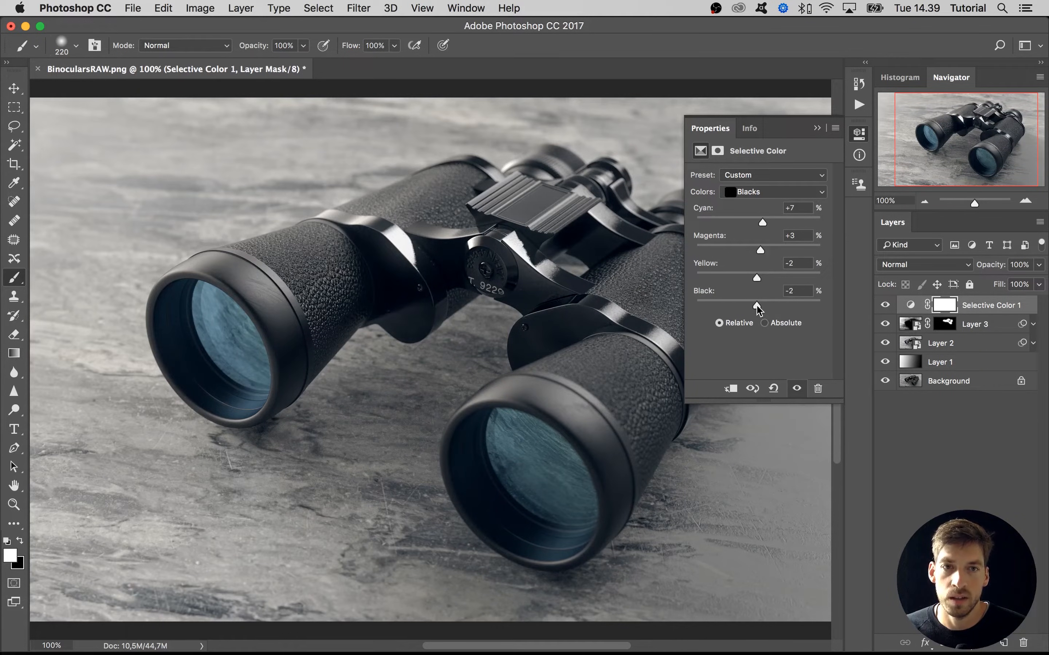
# Toggle the Selective Color adjustment to compare the image with and without the tinted blacks.
pyautogui.click(796, 389)
pyautogui.click(796, 389)
pyautogui.click(797, 390)
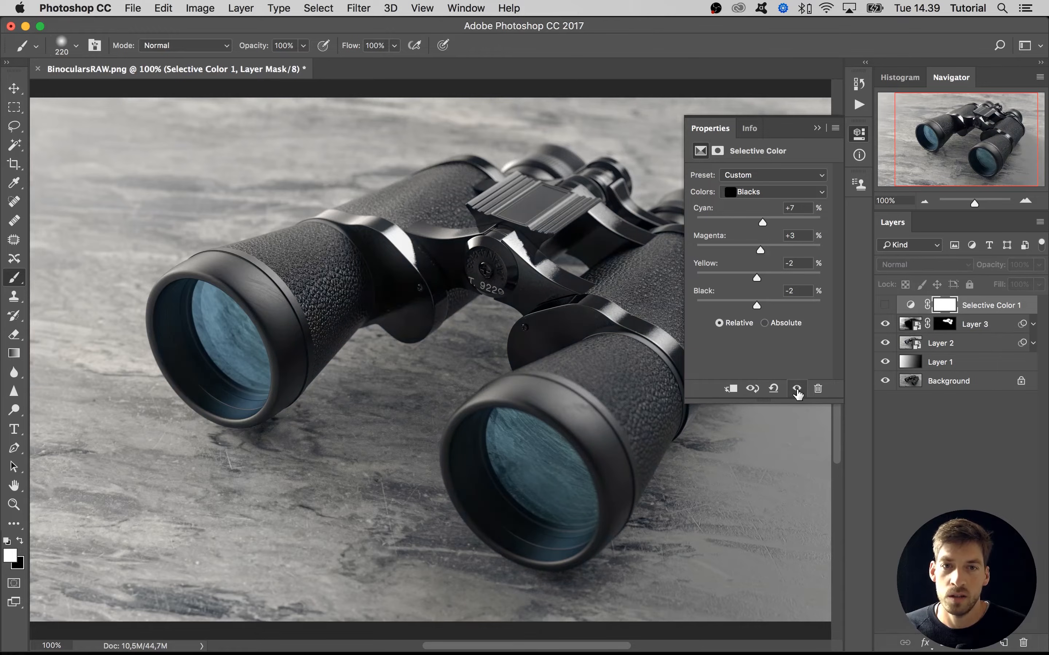
pyautogui.click(797, 389)
pyautogui.click(797, 389)
pyautogui.click(796, 390)
pyautogui.click(797, 389)
pyautogui.click(796, 389)
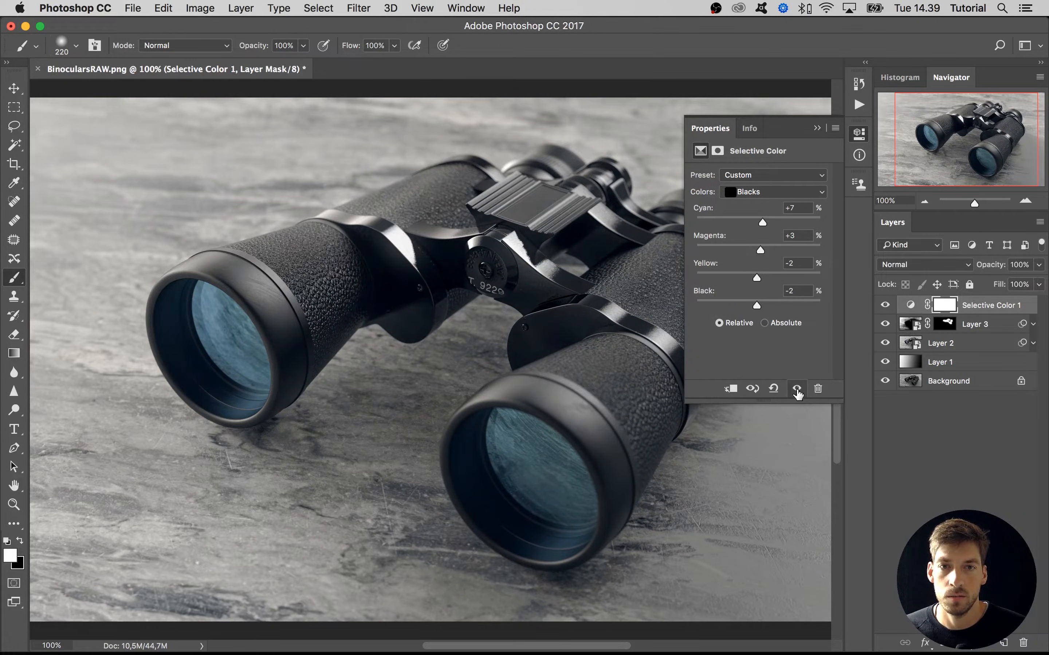
# Adjust the Cyans in Selective Color to Magenta -36% and Yellow +14%, and toggle the adjustment to compare the lens color.
pyautogui.click(772, 193)
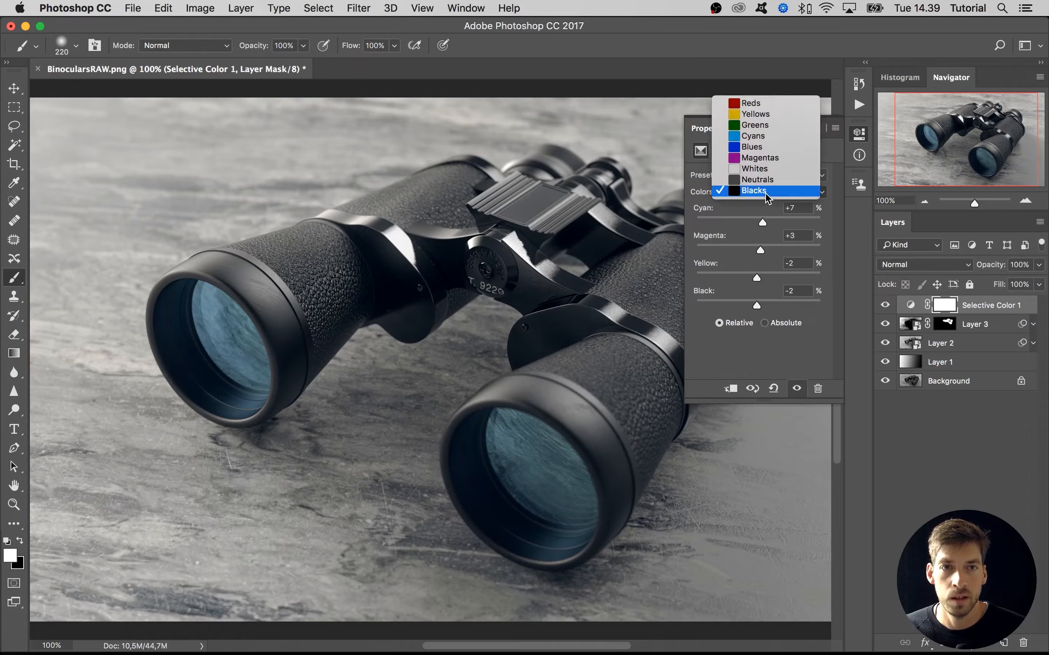
pyautogui.click(763, 138)
pyautogui.moveTo(757, 251); pyautogui.dragTo(775, 275)
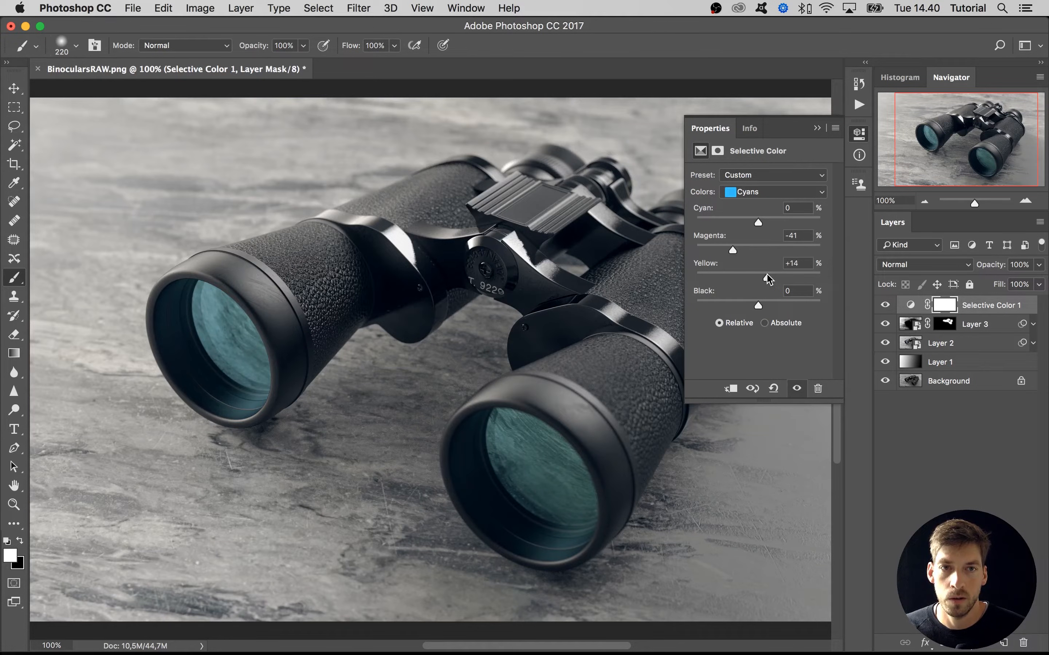
pyautogui.click(741, 191)
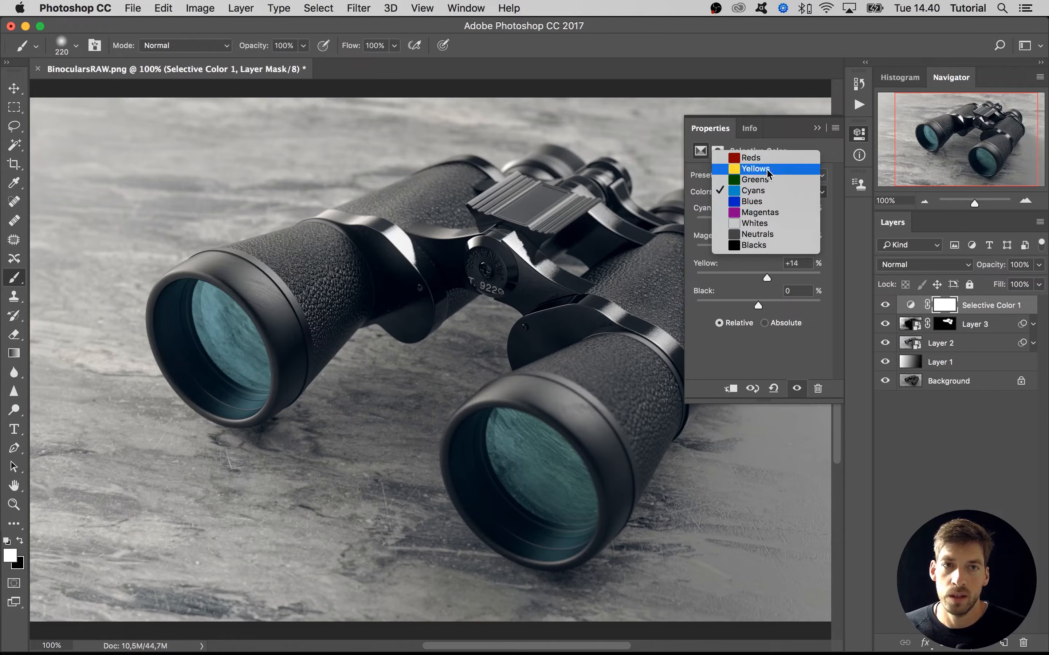
pyautogui.click(831, 339)
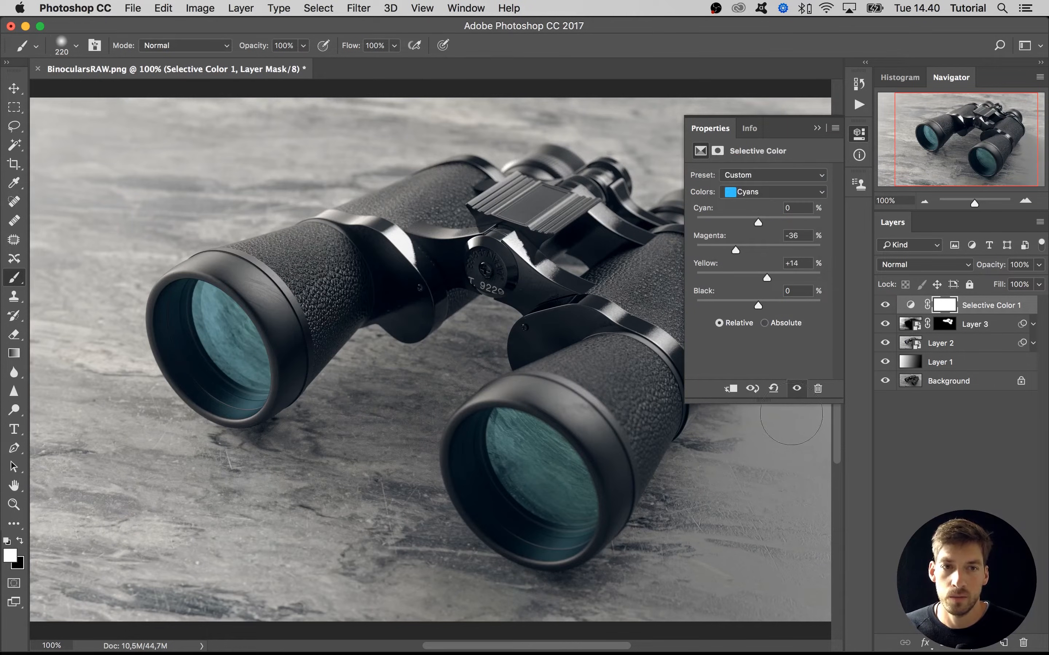
pyautogui.click(796, 390)
pyautogui.click(796, 390)
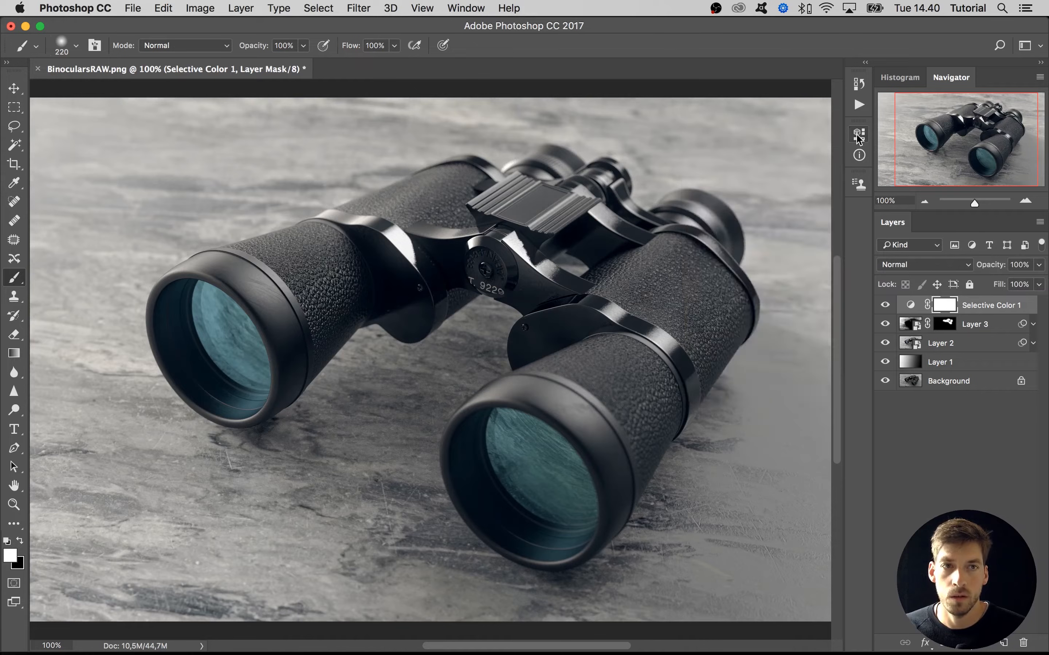
# Reduce the opacity of the Selective Color adjustment layer to 70% and deselect the layer.
pyautogui.moveTo(1039, 269); pyautogui.dragTo(1021, 284)
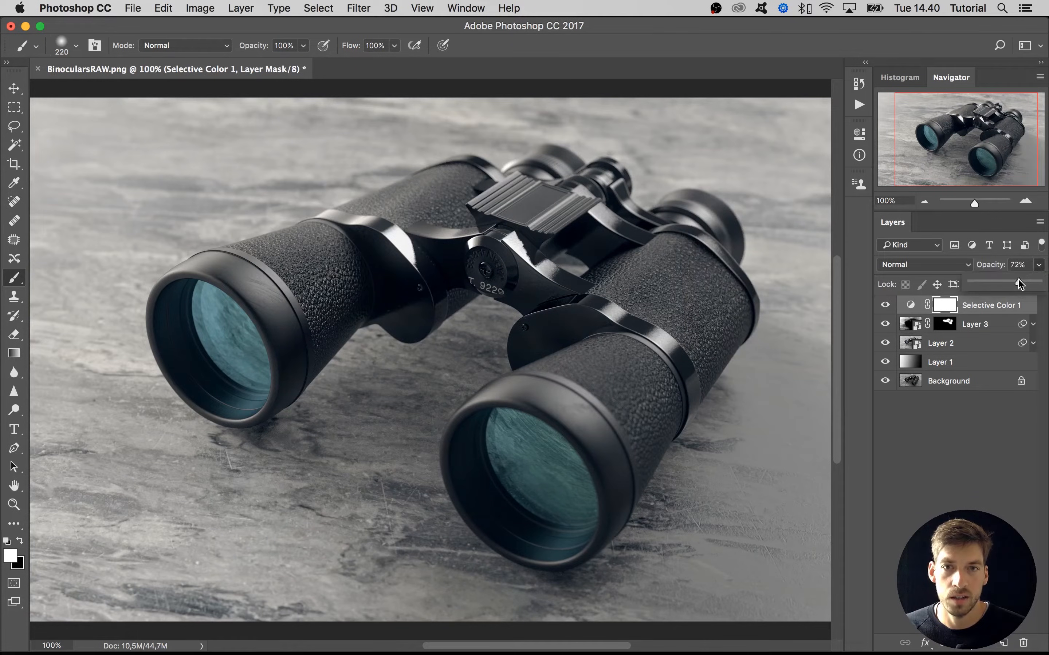
pyautogui.click(967, 435)
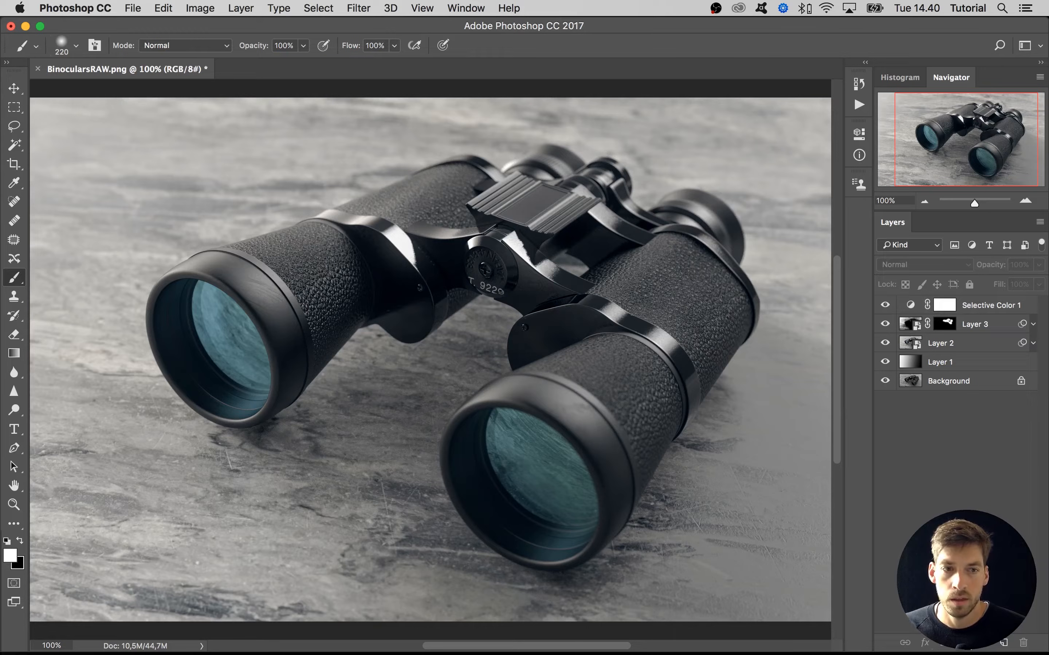
# Add a Curves adjustment layer above Selective Color 1 and bend its Red curve with one highlight point and one shadow point.
pyautogui.click(966, 644)
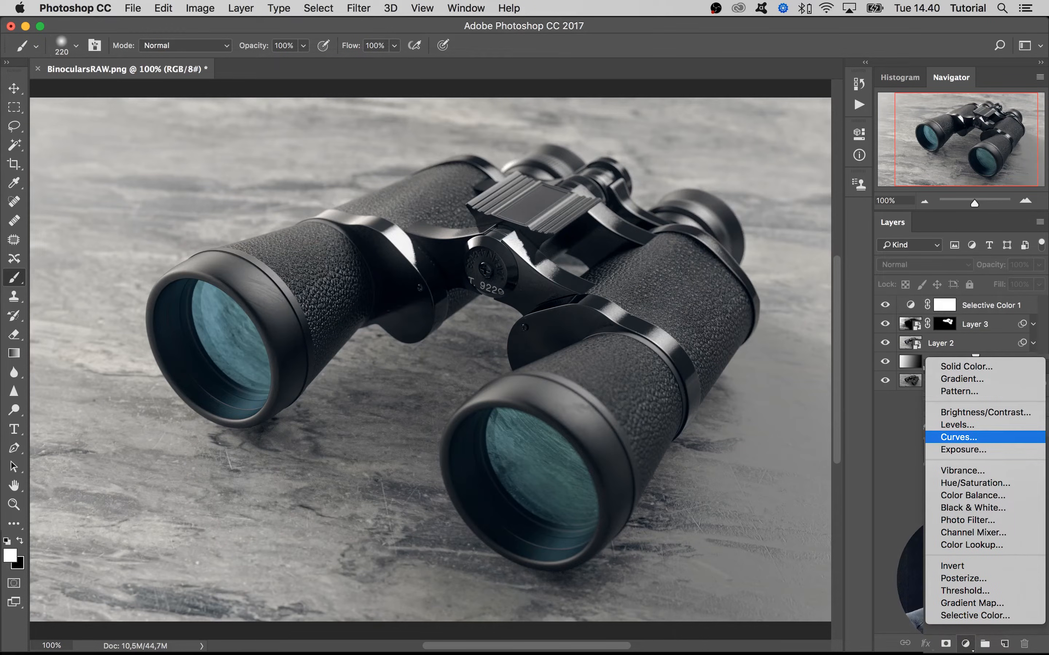
pyautogui.click(959, 437)
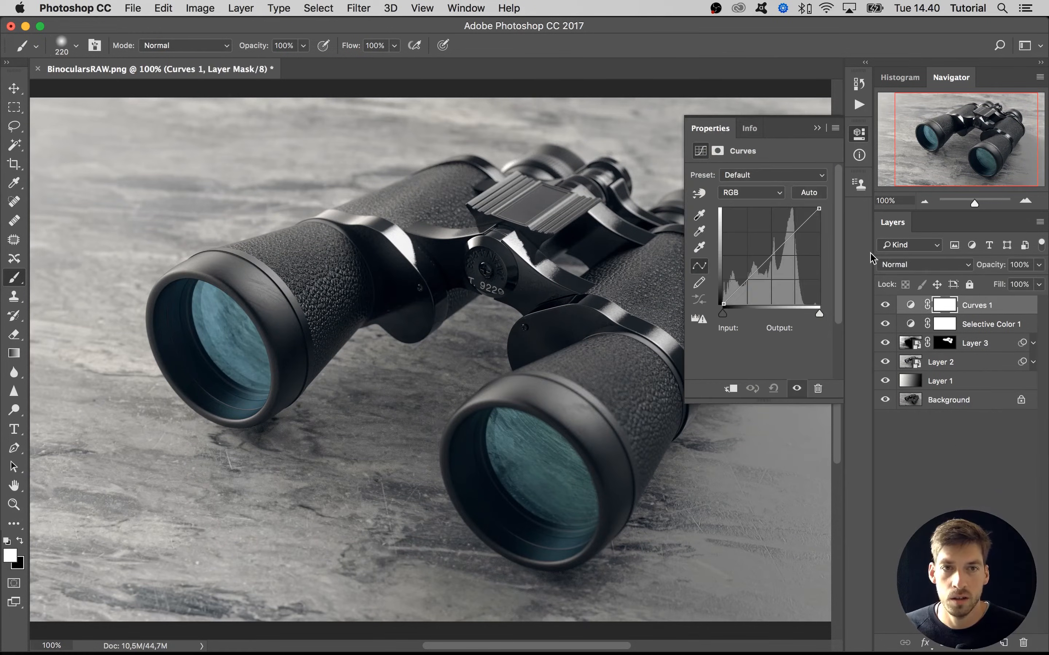
pyautogui.click(760, 193)
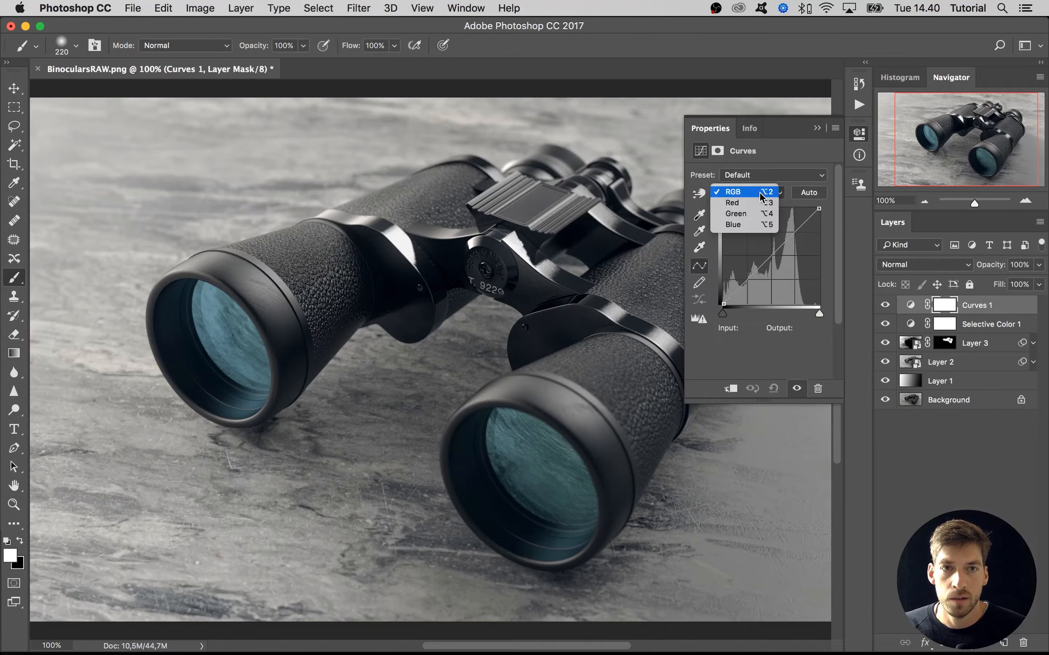
pyautogui.click(738, 202)
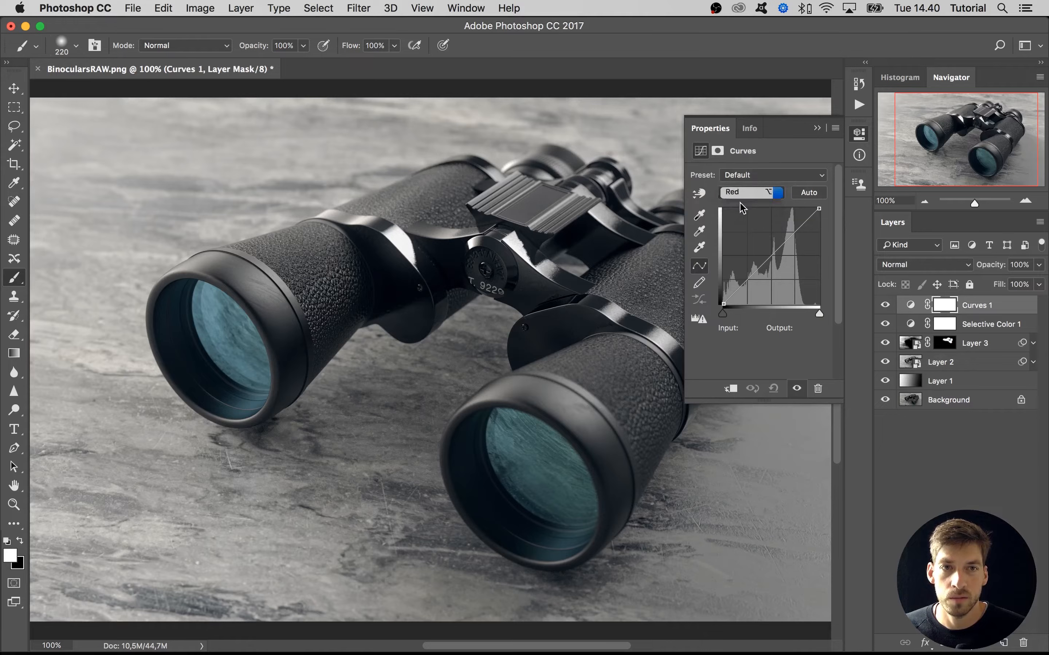
pyautogui.moveTo(796, 232); pyautogui.dragTo(800, 233)
pyautogui.moveTo(746, 289); pyautogui.dragTo(748, 278)
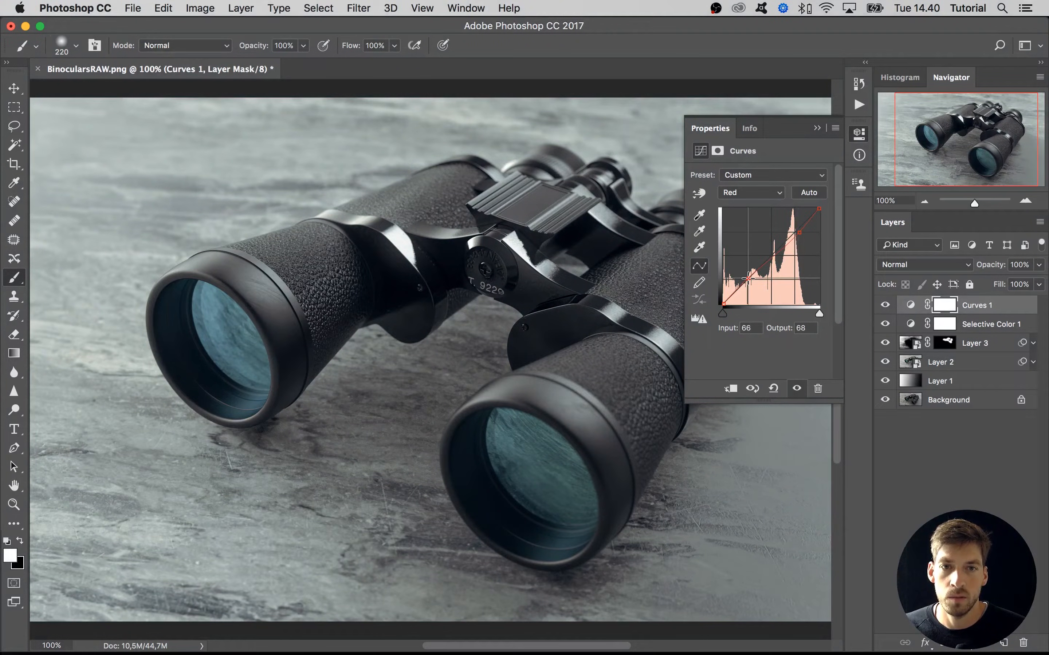
# Bend the Green curve with a shadow point at input 47, output 53, and adjust its midtones and highlights.
pyautogui.click(739, 195)
pyautogui.click(742, 205)
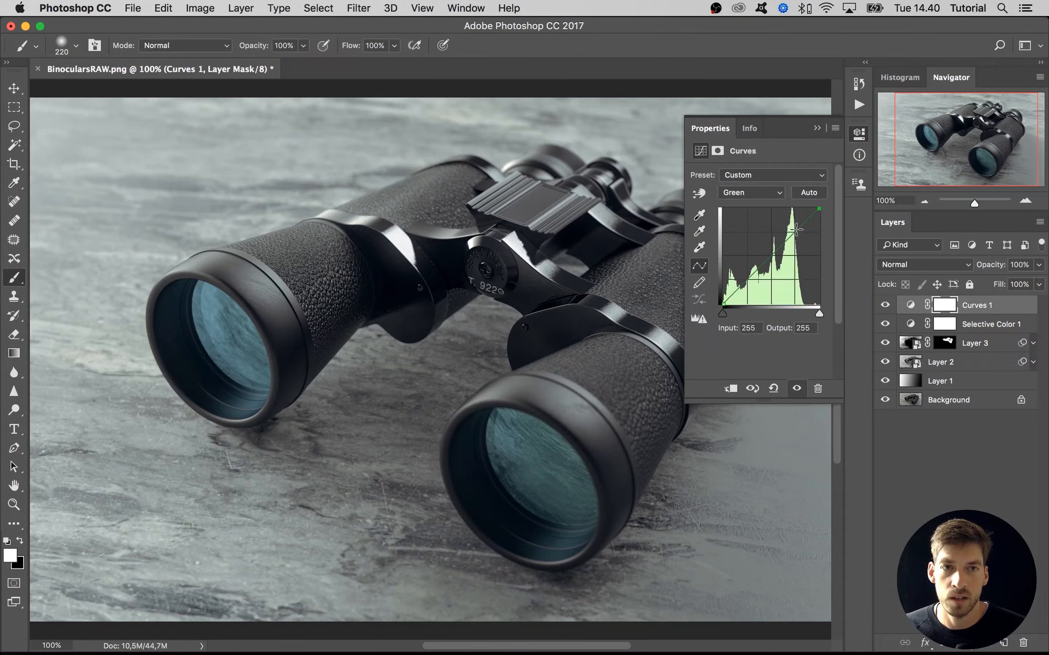
pyautogui.moveTo(797, 229); pyautogui.dragTo(823, 231)
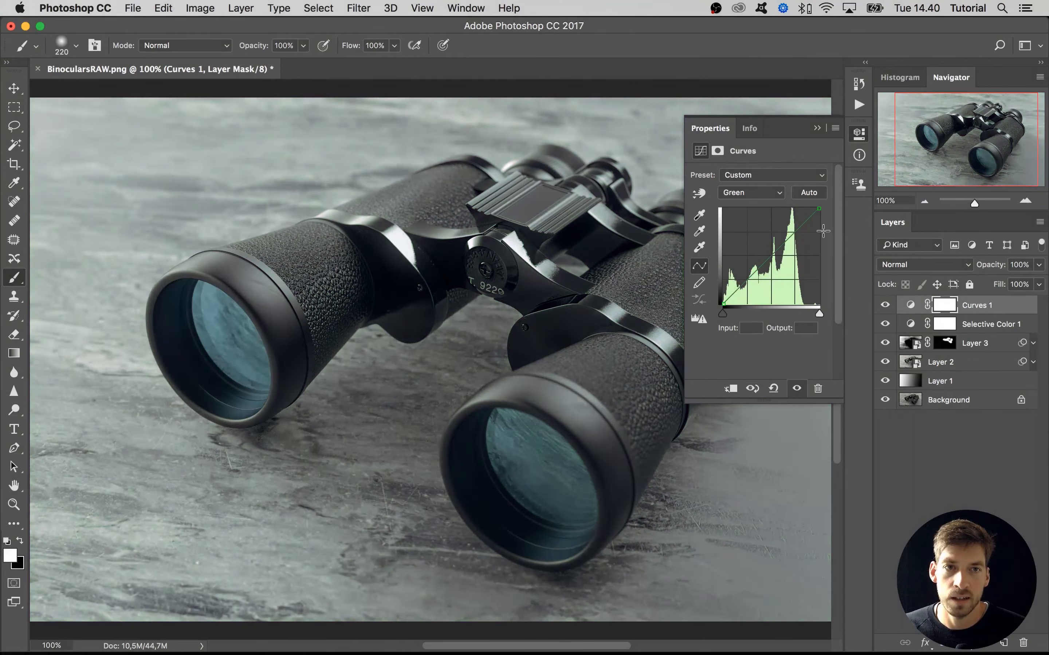
pyautogui.click(741, 284)
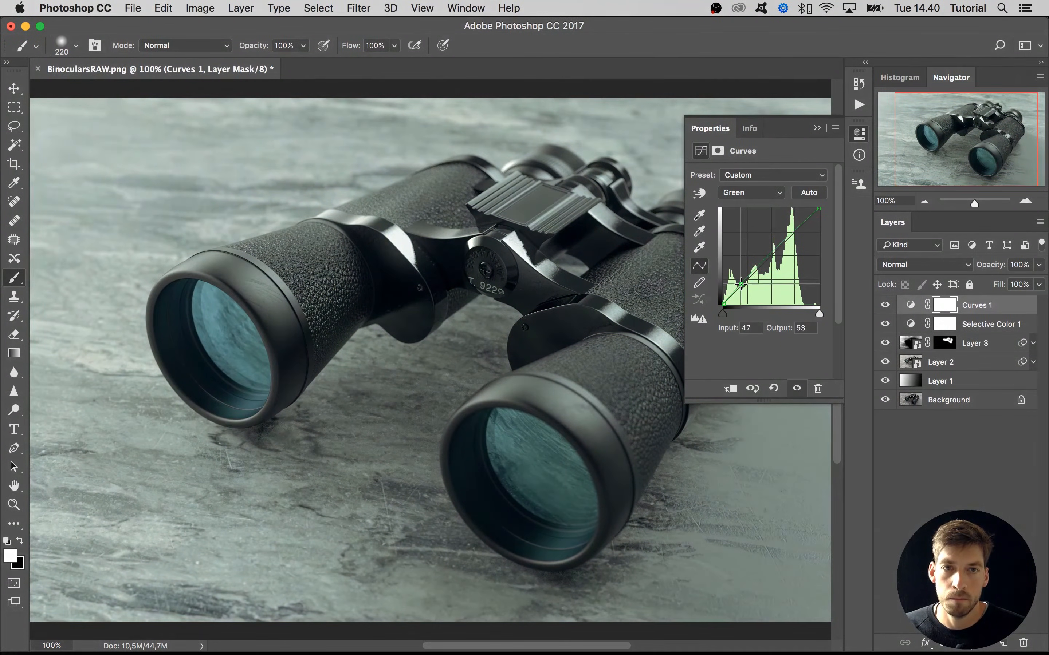
pyautogui.click(779, 251)
pyautogui.moveTo(779, 250); pyautogui.dragTo(828, 239)
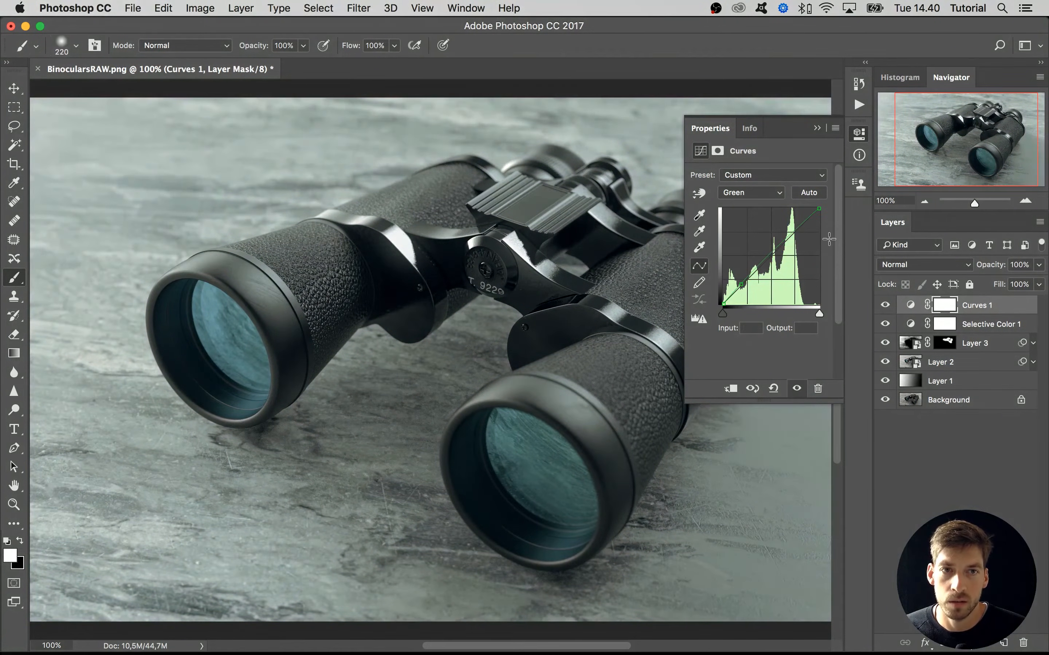
pyautogui.moveTo(741, 285); pyautogui.dragTo(799, 232)
# Lower the shadows of the Blue curve with a point at input 59, output 55.
pyautogui.click(751, 193)
pyautogui.click(736, 204)
pyautogui.click(741, 286)
pyautogui.moveTo(741, 286); pyautogui.dragTo(746, 282)
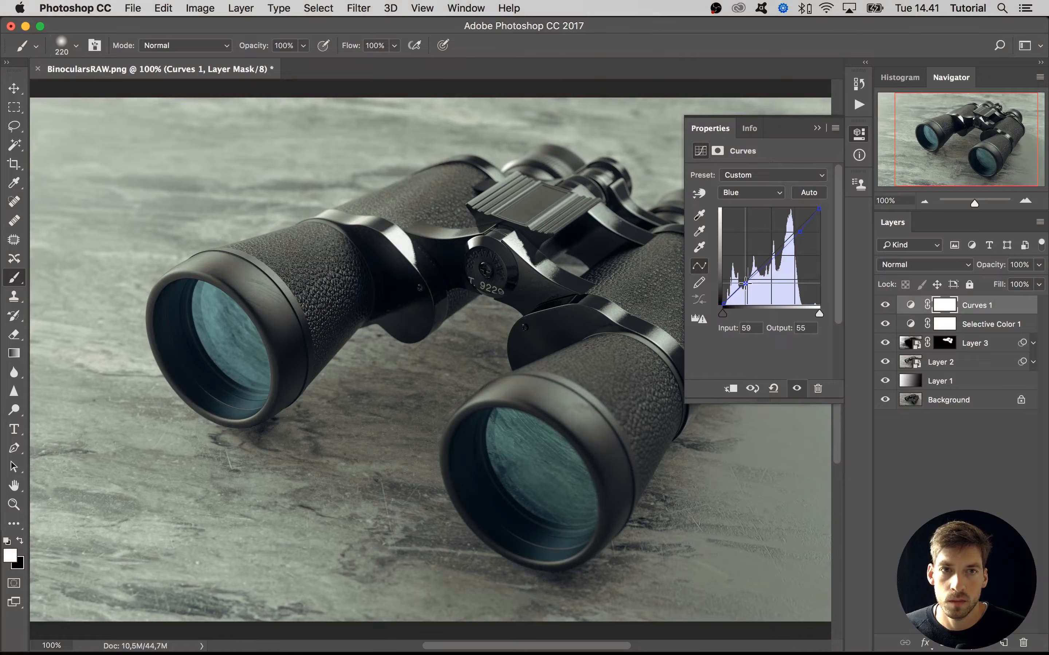
# Toggle the Curves adjustment repeatedly to compare the image with and without the color tint.
pyautogui.click(796, 389)
pyautogui.click(796, 388)
pyautogui.click(796, 388)
pyautogui.click(796, 388)
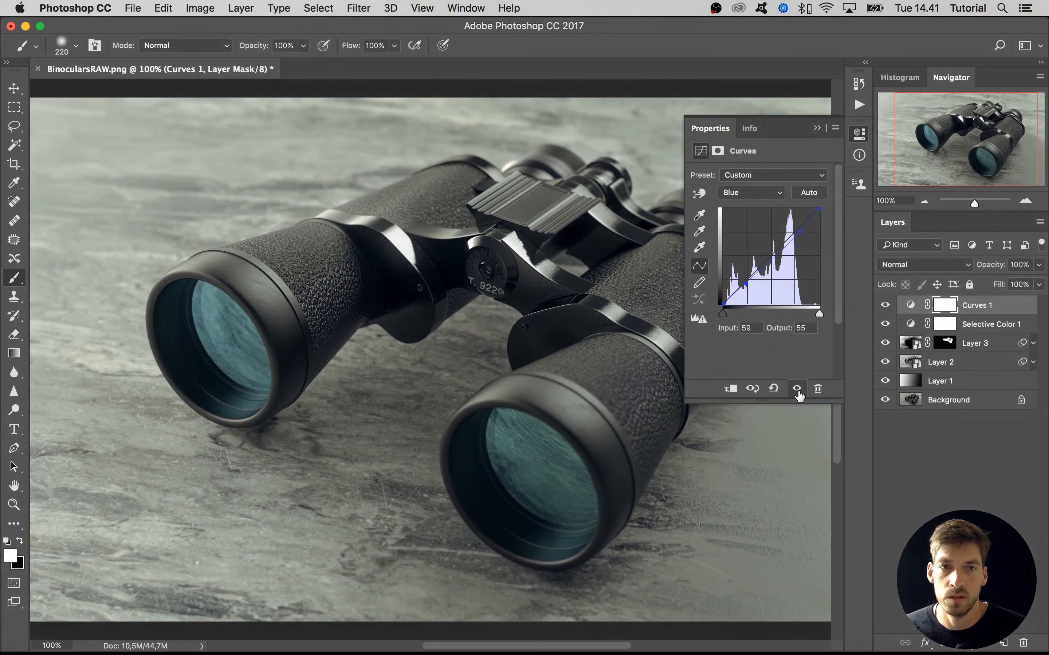
pyautogui.click(796, 388)
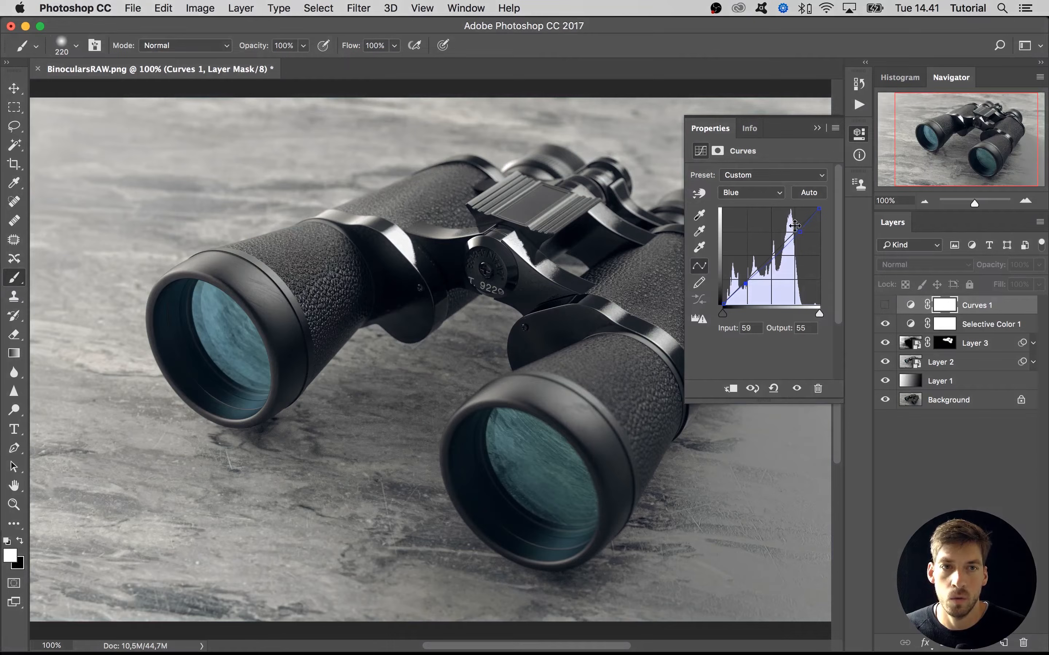
# Discard the color tint by deleting the Curves adjustment layer.
pyautogui.moveTo(799, 232); pyautogui.dragTo(798, 228)
pyautogui.click(861, 145)
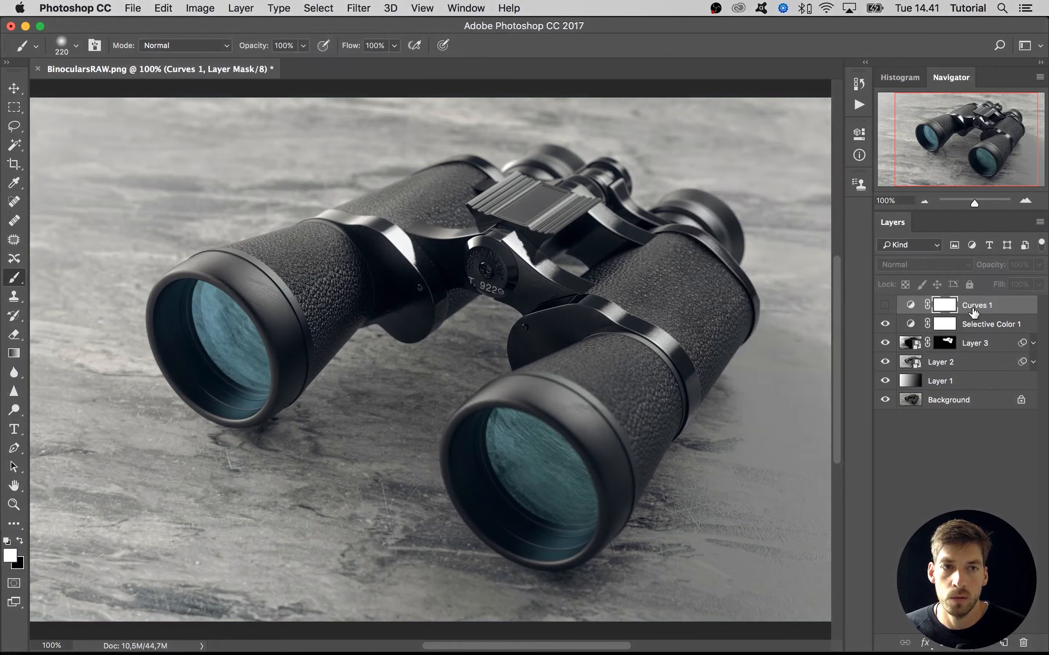
pyautogui.press('BackSpace')
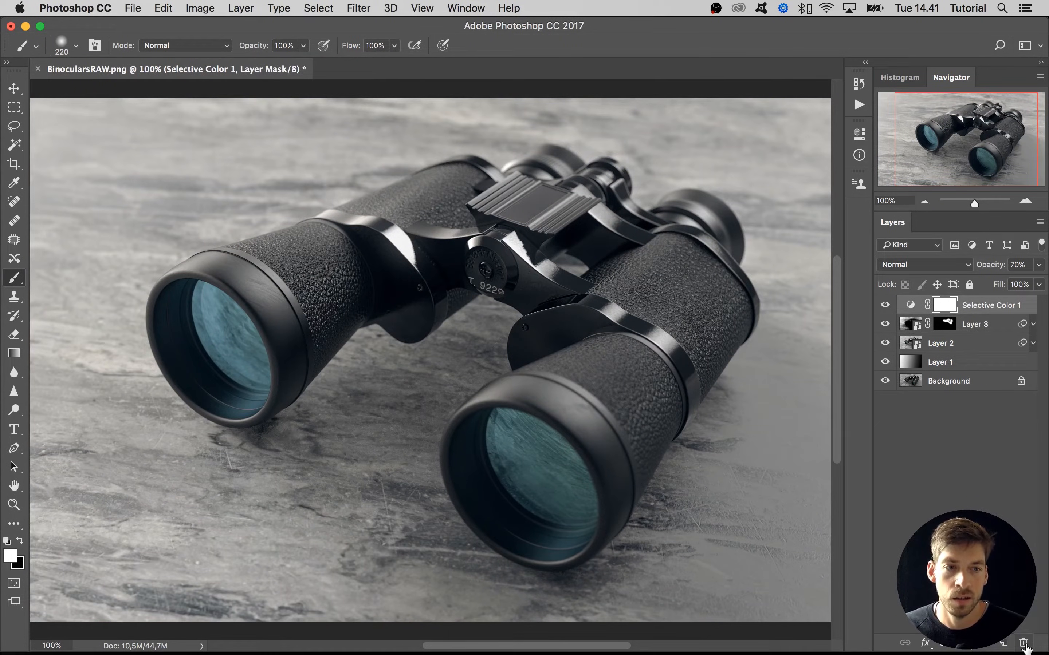
# Stamp all visible layers into a new layer above Selective Color 1 and desaturate it.
pyautogui.click(996, 563)
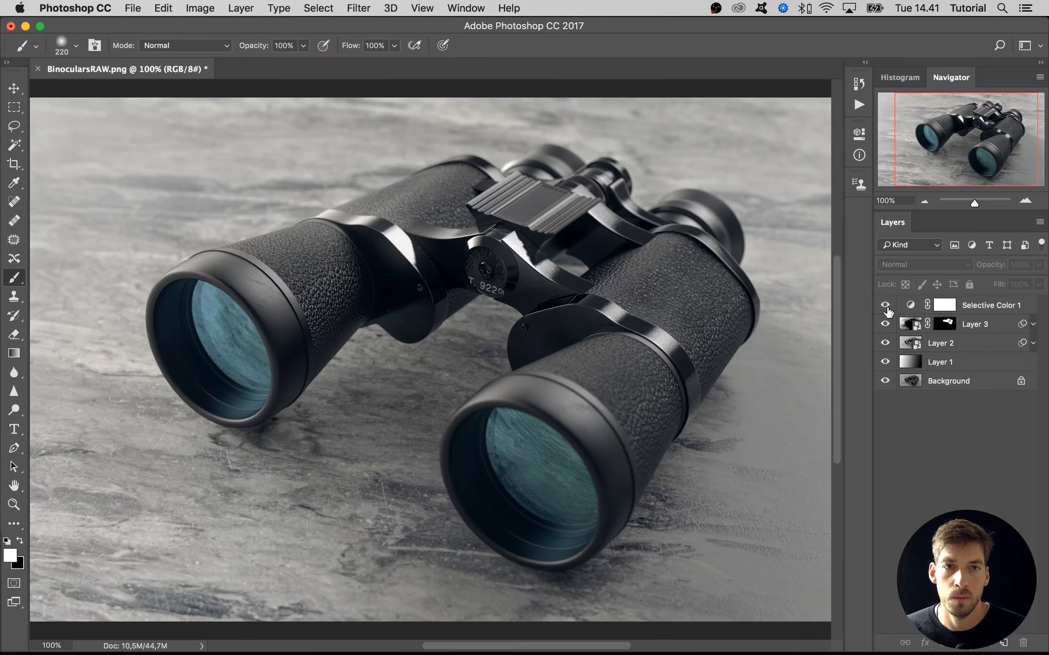
pyautogui.moveTo(978, 154)
pyautogui.mouseDown()
pyautogui.moveTo(953, 164)
pyautogui.moveTo(989, 158)
pyautogui.moveTo(973, 157)
pyautogui.mouseUp()
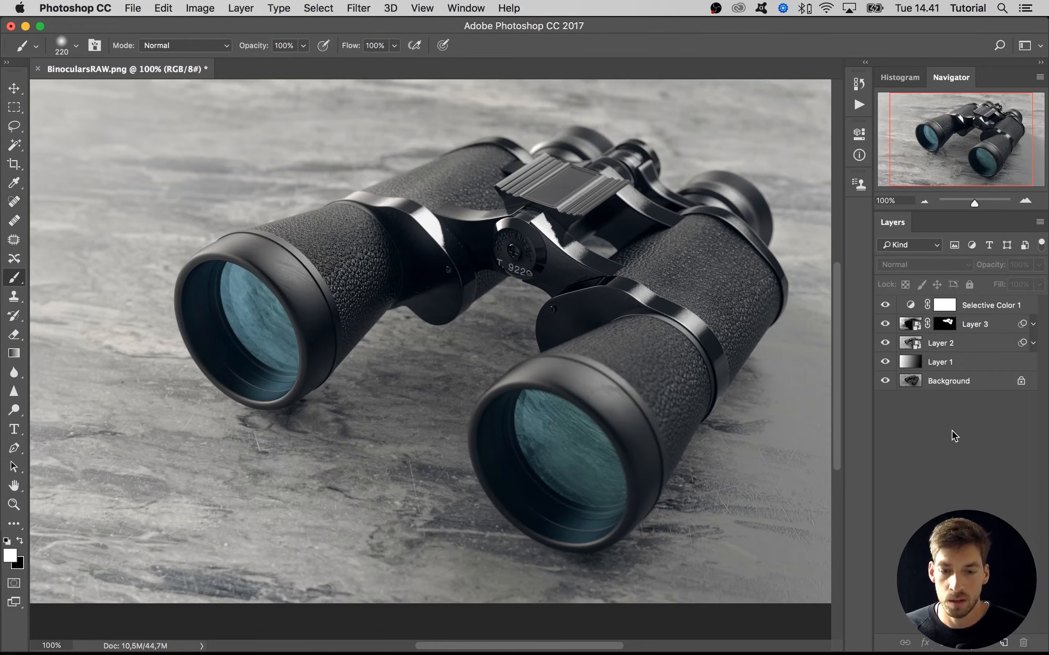
pyautogui.click(975, 303)
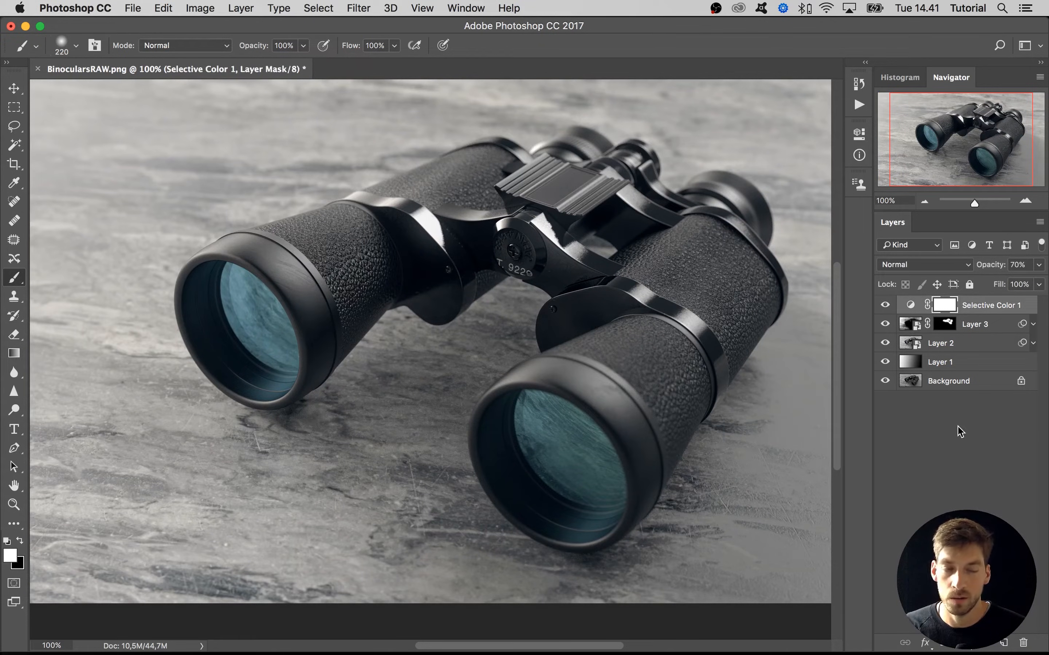
pyautogui.press('alt+shift+super+e')
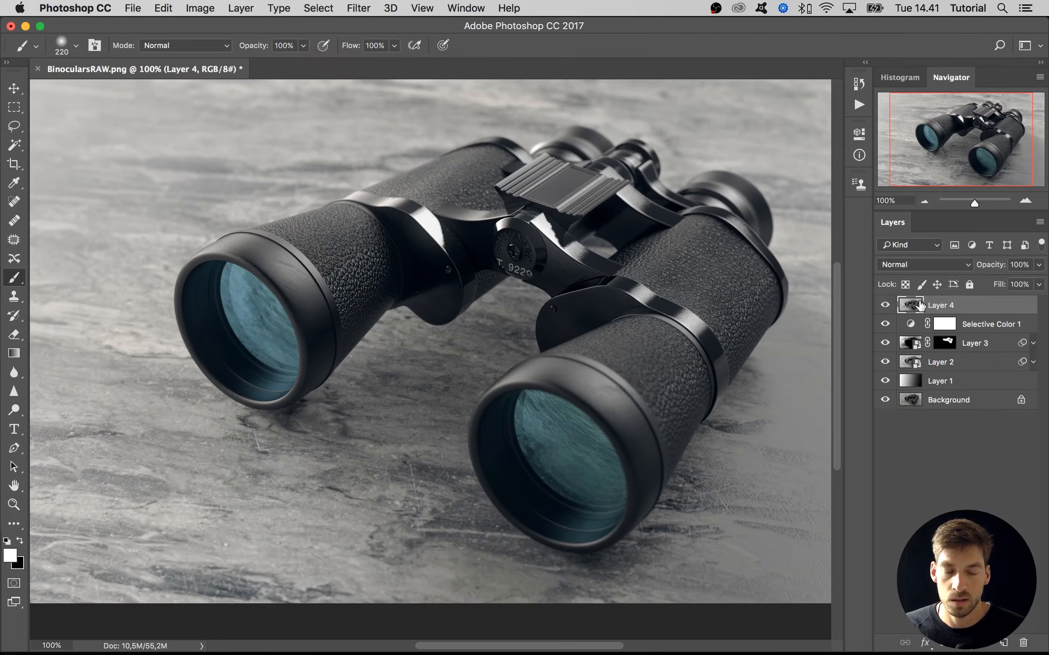
pyautogui.press('shift+super+u')
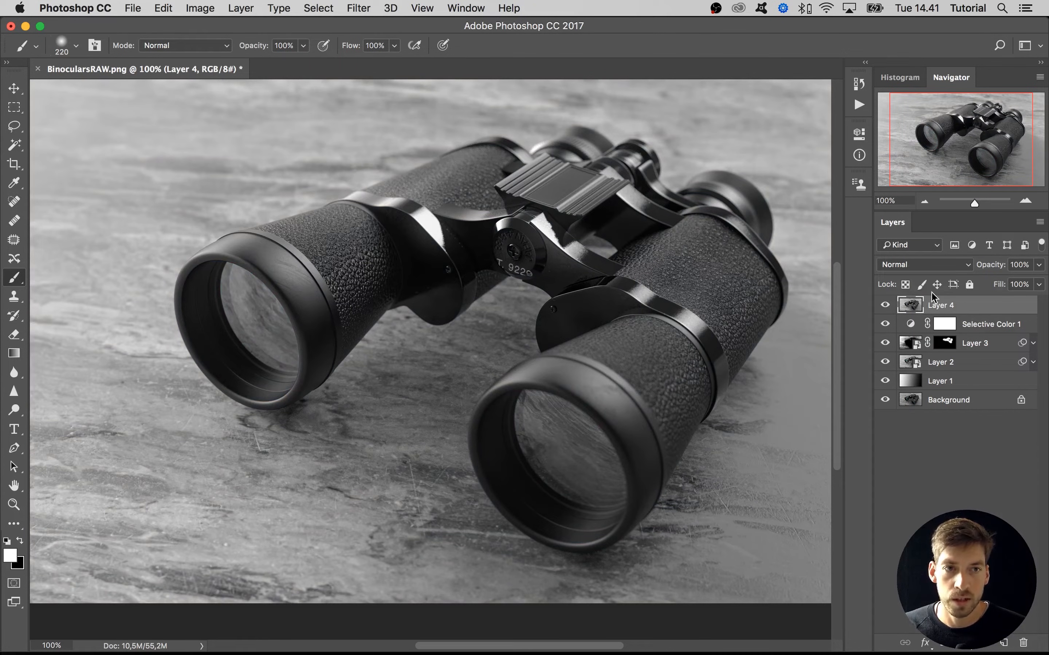
# Set the desaturated layer's blend mode to Overlay and reduce its opacity to 14%.
pyautogui.click(915, 264)
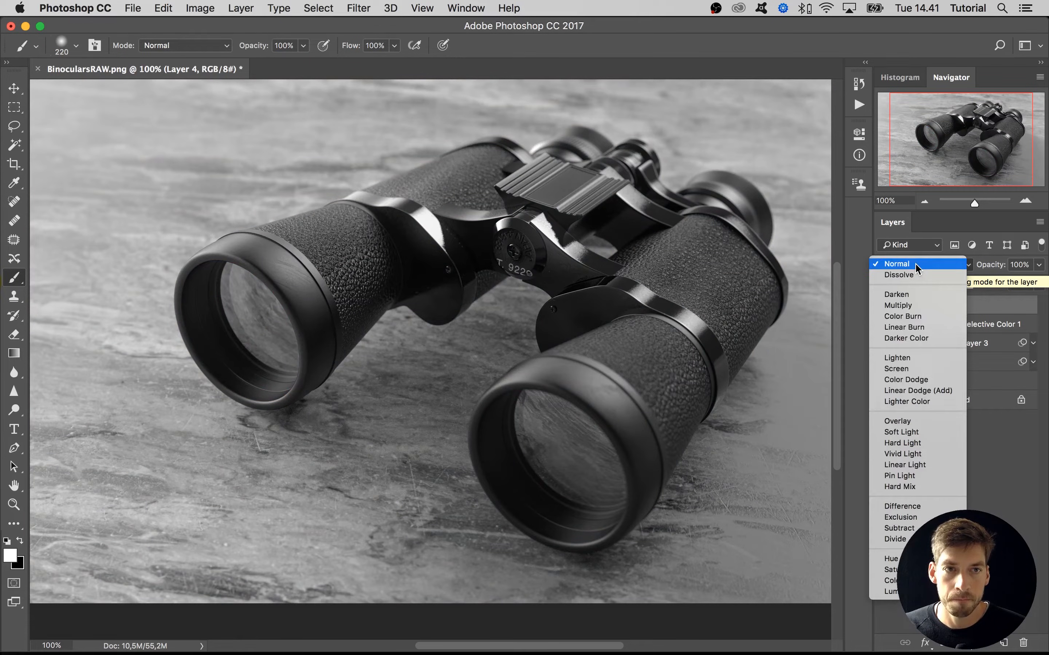
pyautogui.click(918, 422)
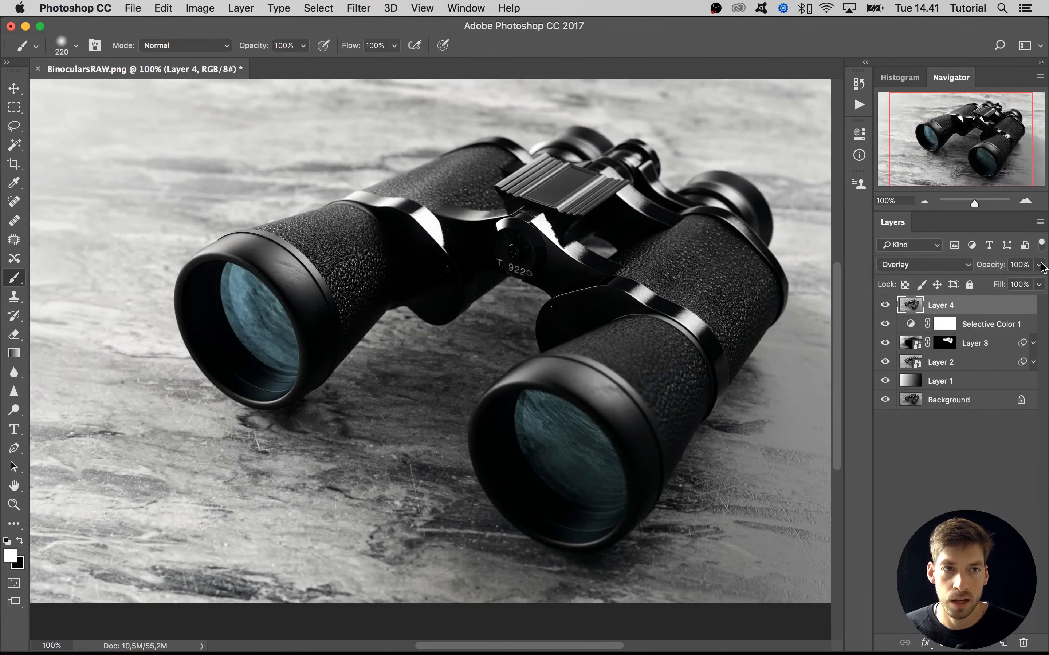
pyautogui.moveTo(1042, 266); pyautogui.dragTo(1011, 284)
pyautogui.moveTo(988, 285); pyautogui.dragTo(982, 285)
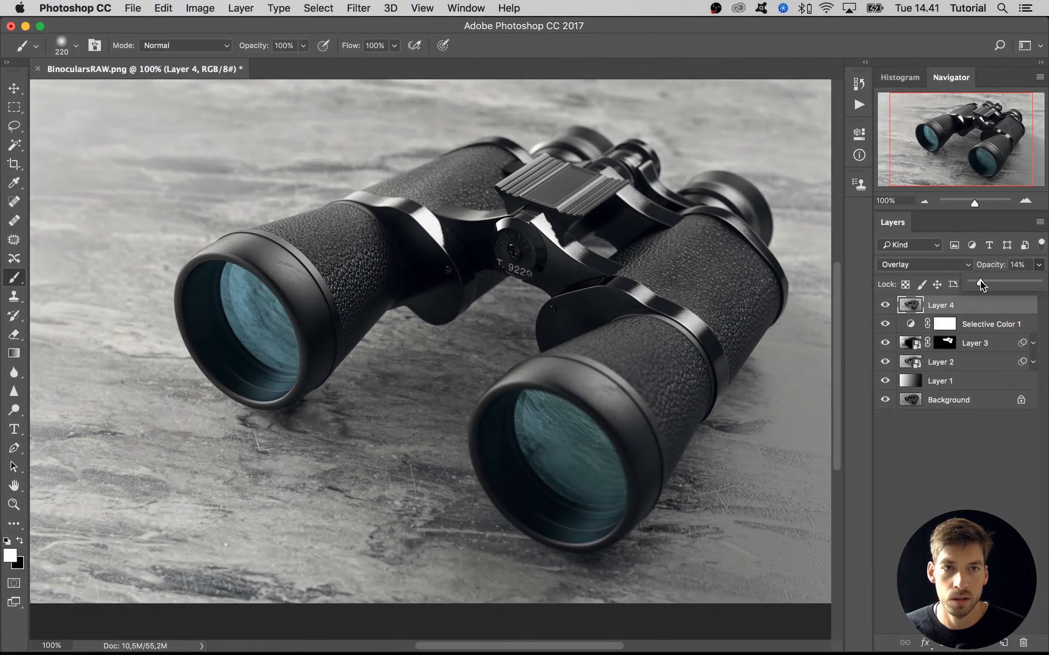
# Toggle the Overlay layer to compare the contrast and lower its opacity to 8%.
pyautogui.click(882, 312)
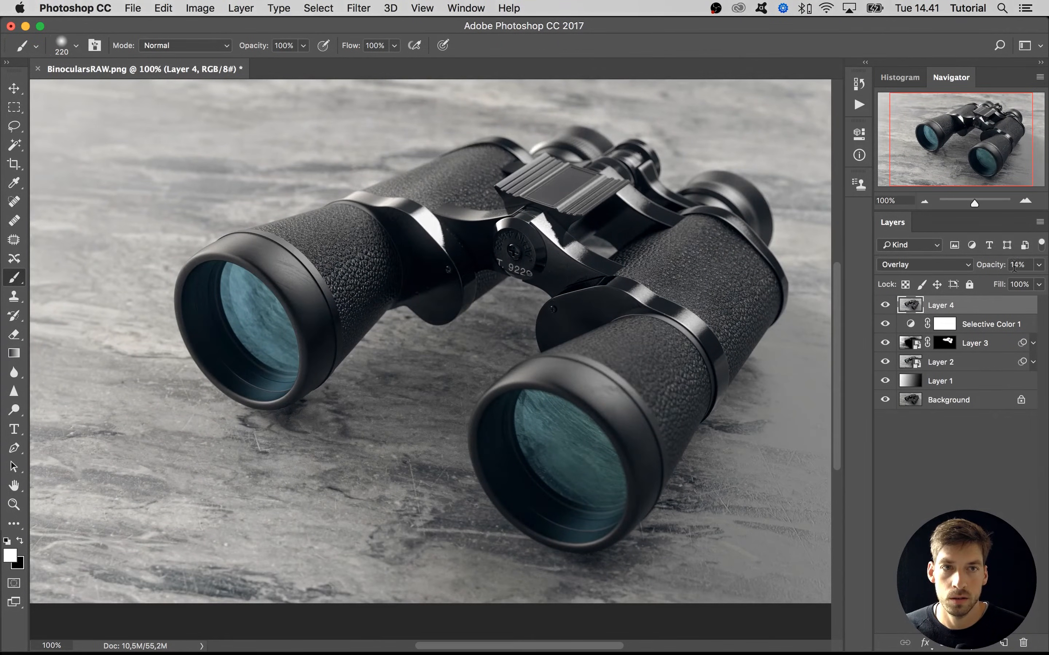
pyautogui.click(1039, 265)
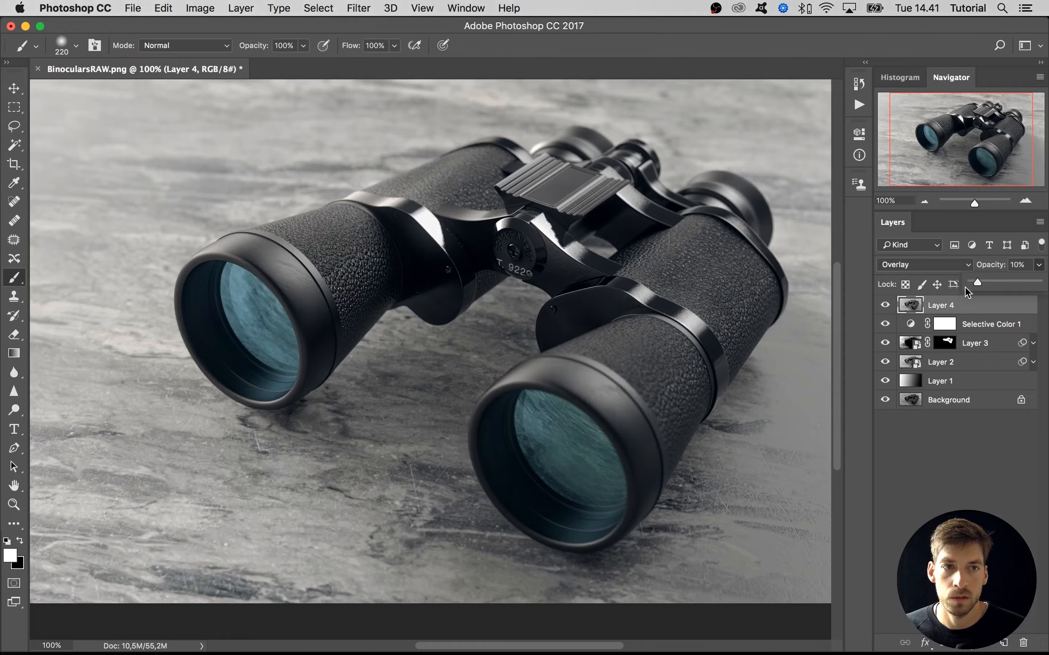
pyautogui.click(885, 305)
pyautogui.click(885, 306)
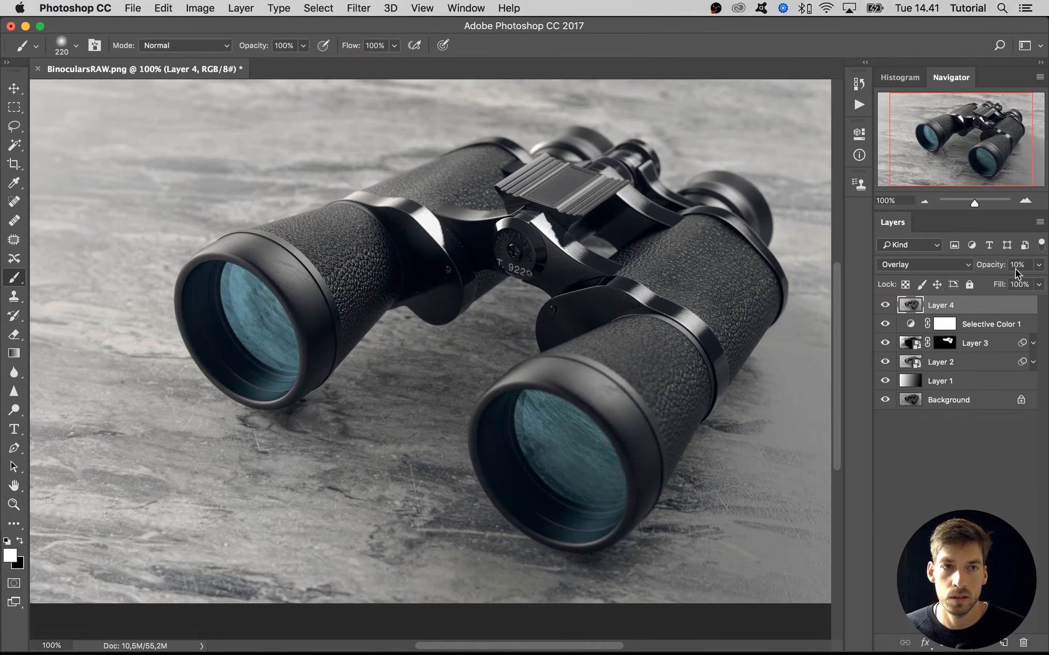
pyautogui.write('10')
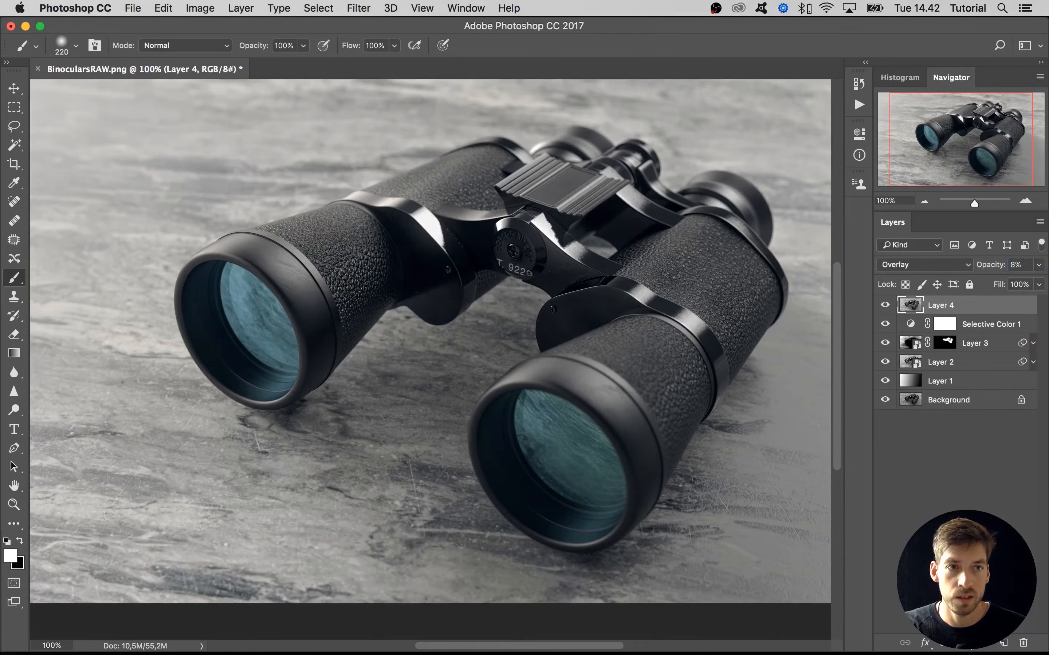
pyautogui.click(924, 508)
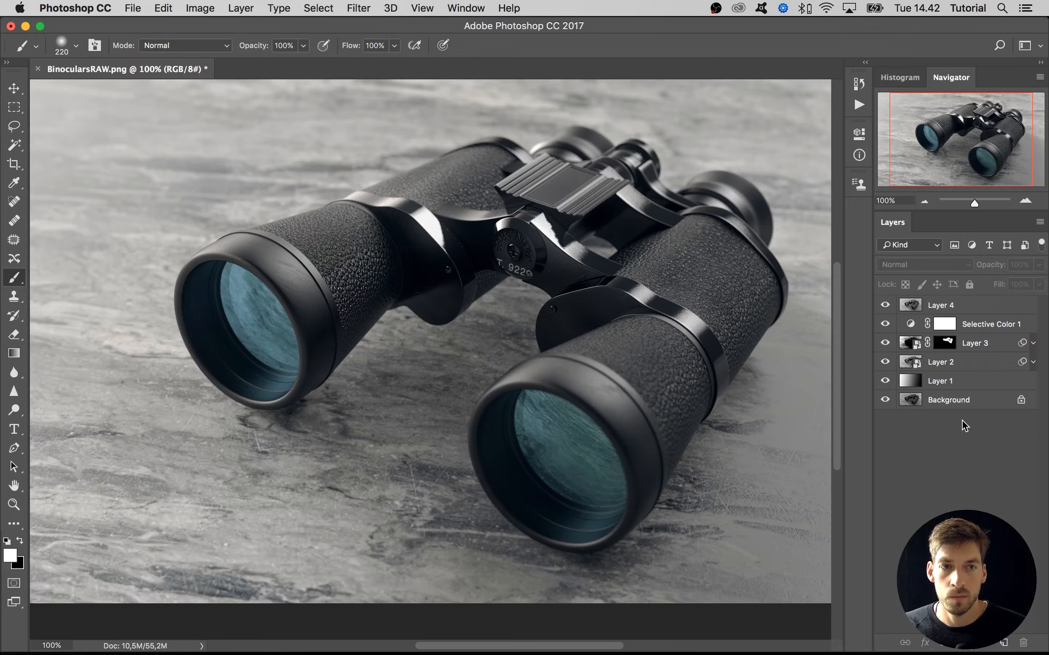
# Stamp all visible layers into a new layer above Layer 4 and convert it to a smart object.
pyautogui.click(974, 309)
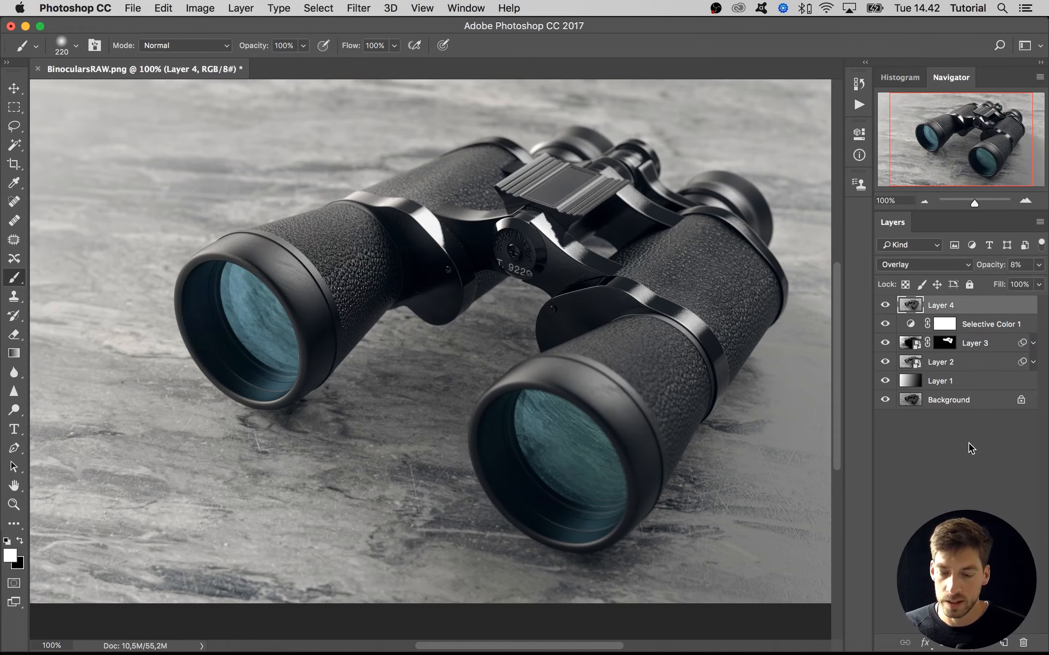
pyautogui.press('super+alt+shift+e')
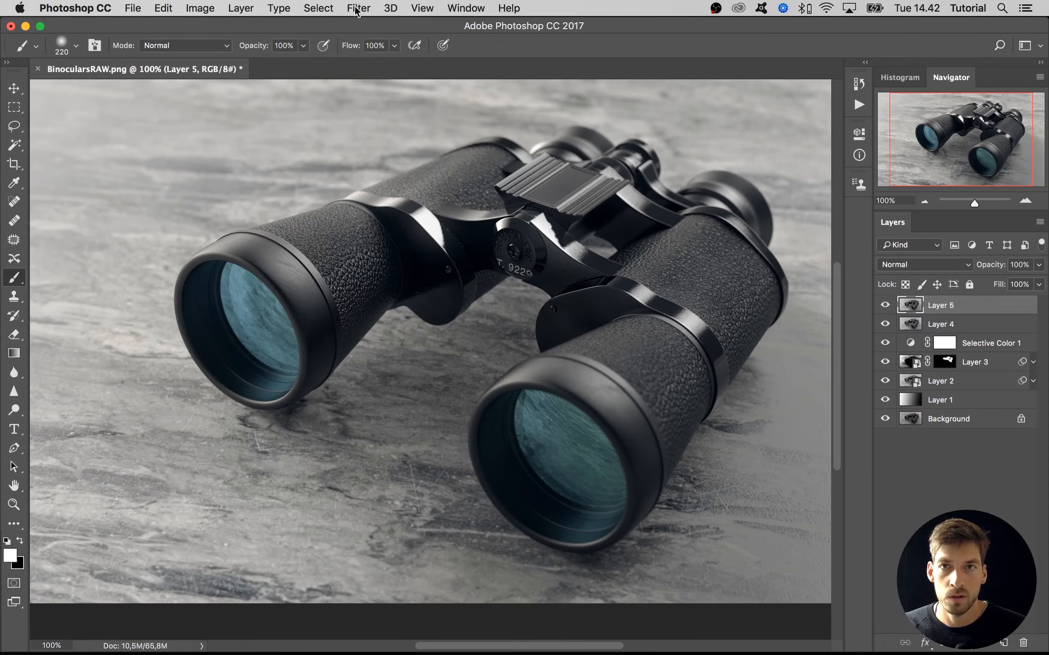
pyautogui.rightClick(978, 305)
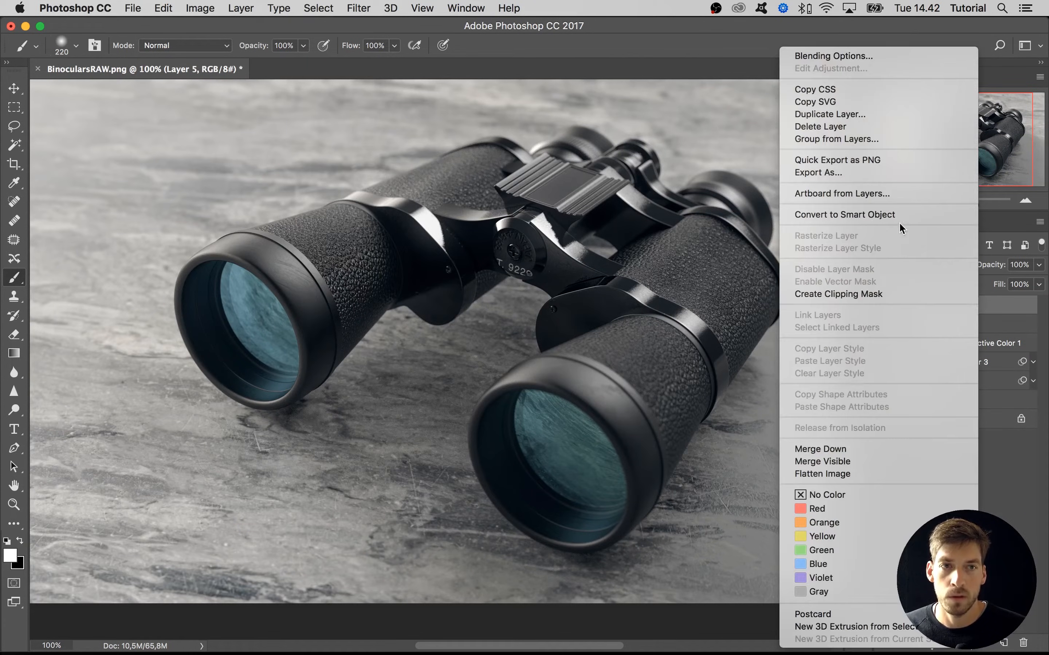
pyautogui.click(882, 214)
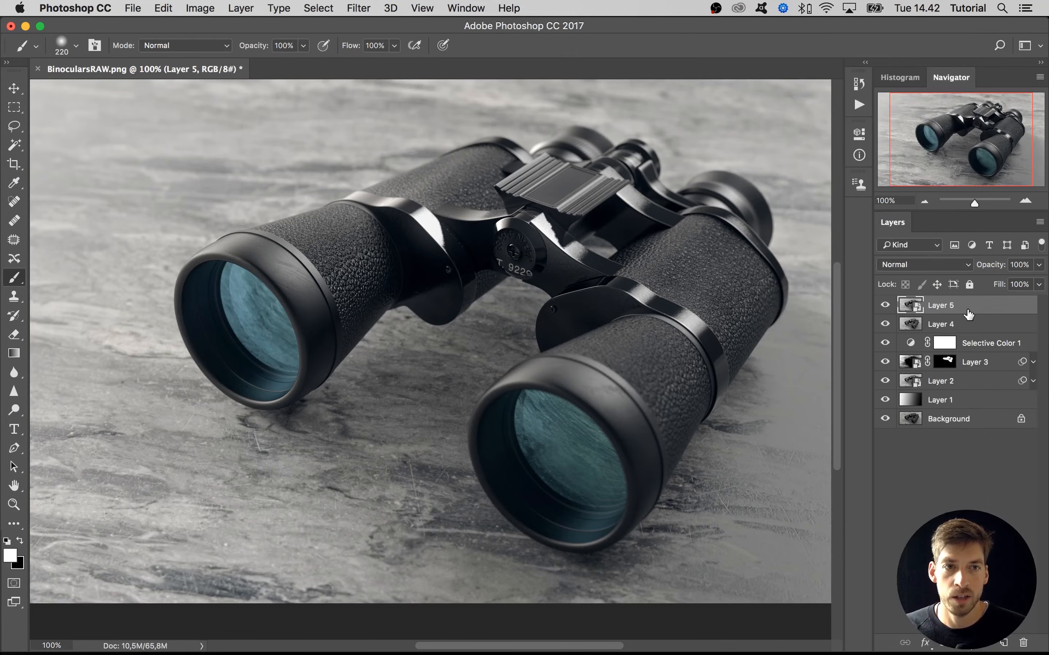
# Start a custom Lens Correction on Layer 5 with Red/Cyan Fringe at +61,90 and Green/Magenta Fringe at -69,05.
pyautogui.click(359, 9)
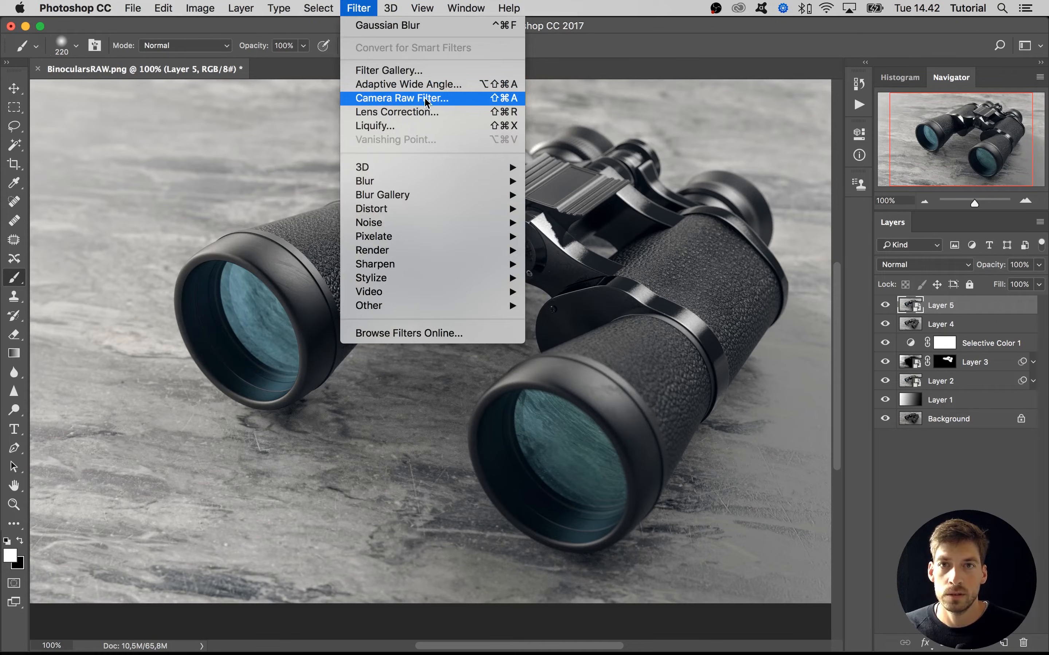
pyautogui.click(402, 114)
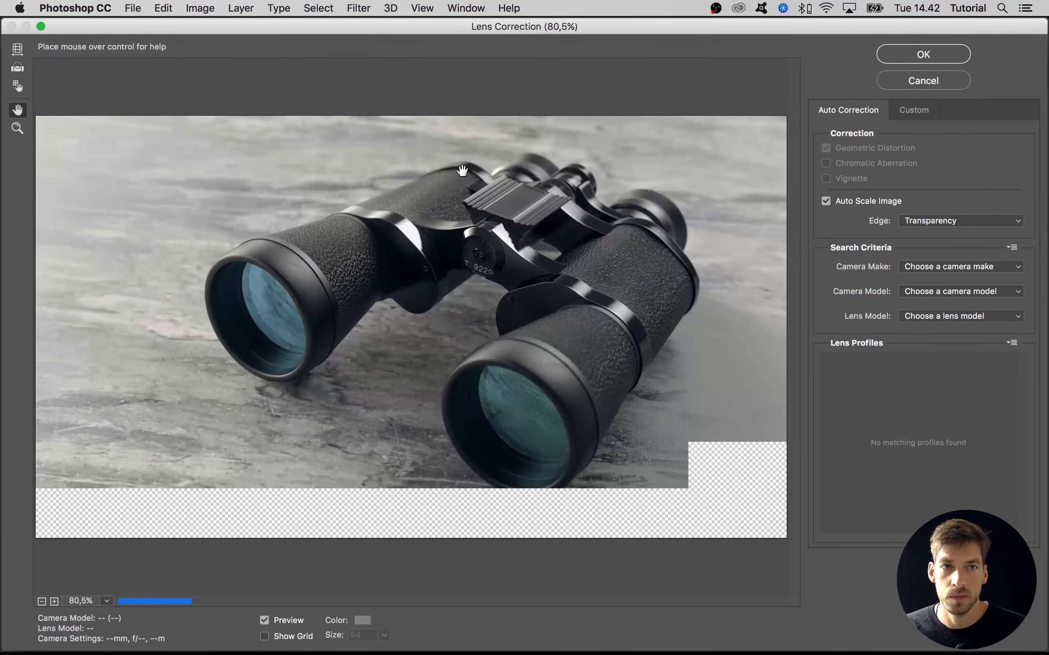
pyautogui.click(917, 115)
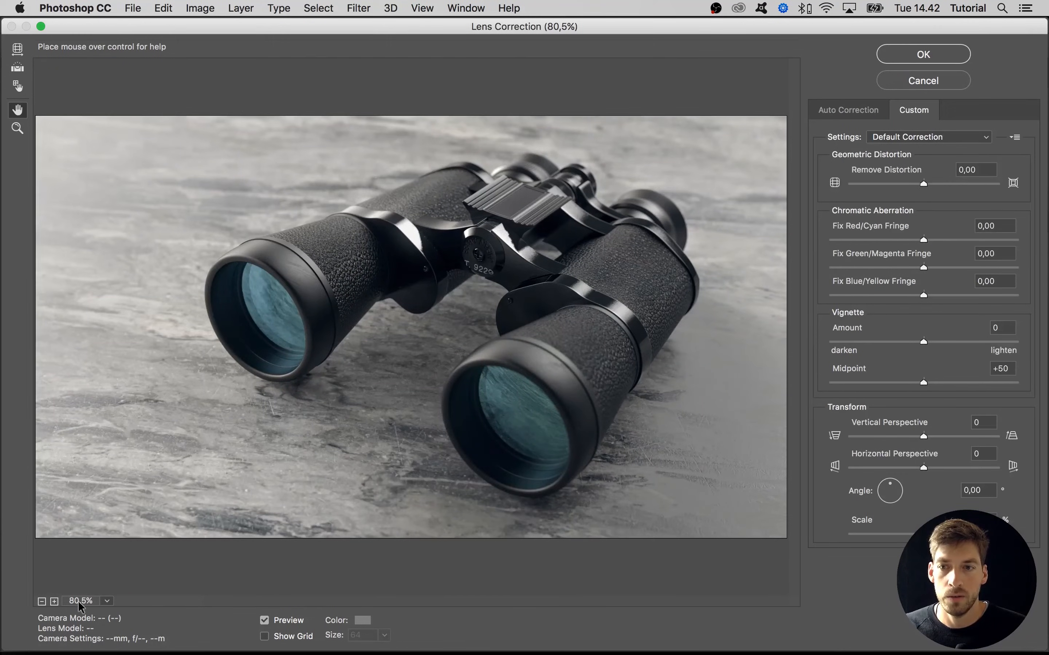
pyautogui.click(54, 602)
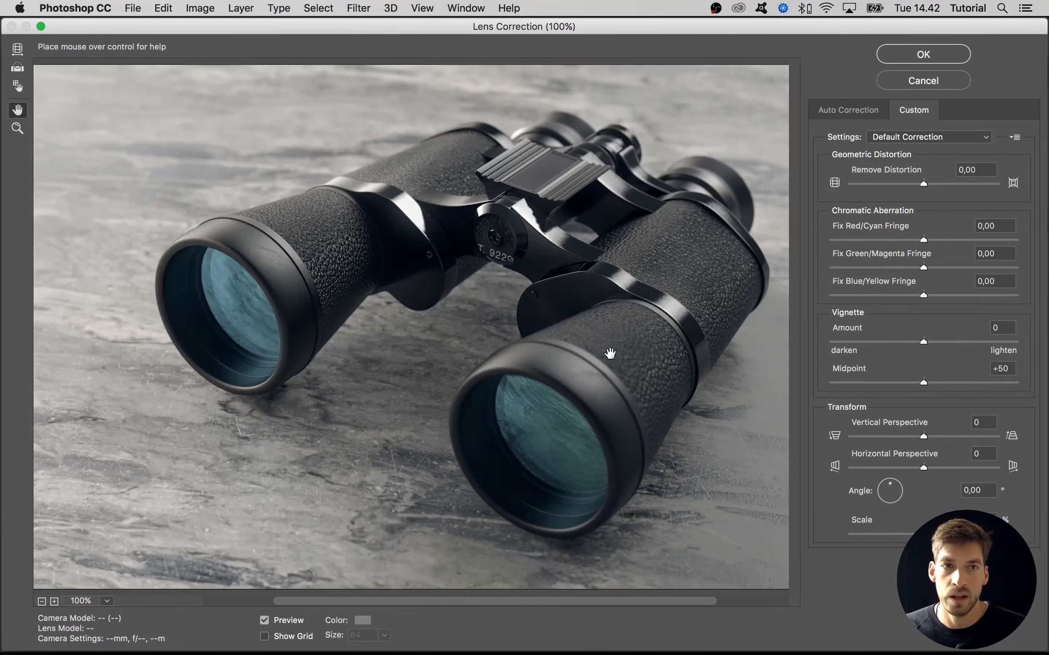
pyautogui.moveTo(923, 239); pyautogui.dragTo(980, 239)
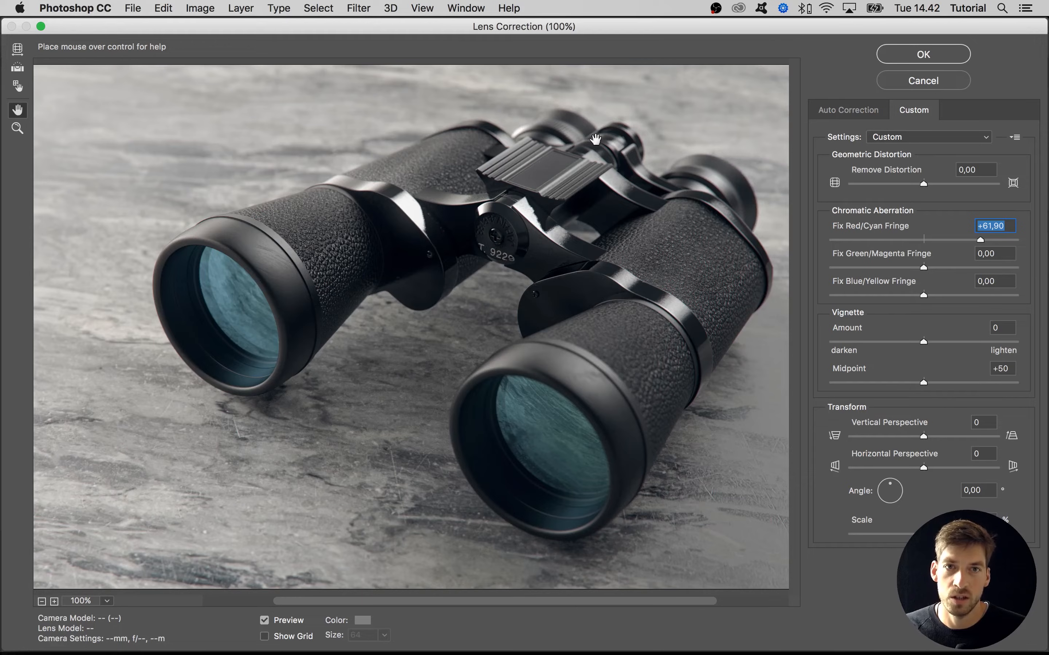
pyautogui.click(859, 266)
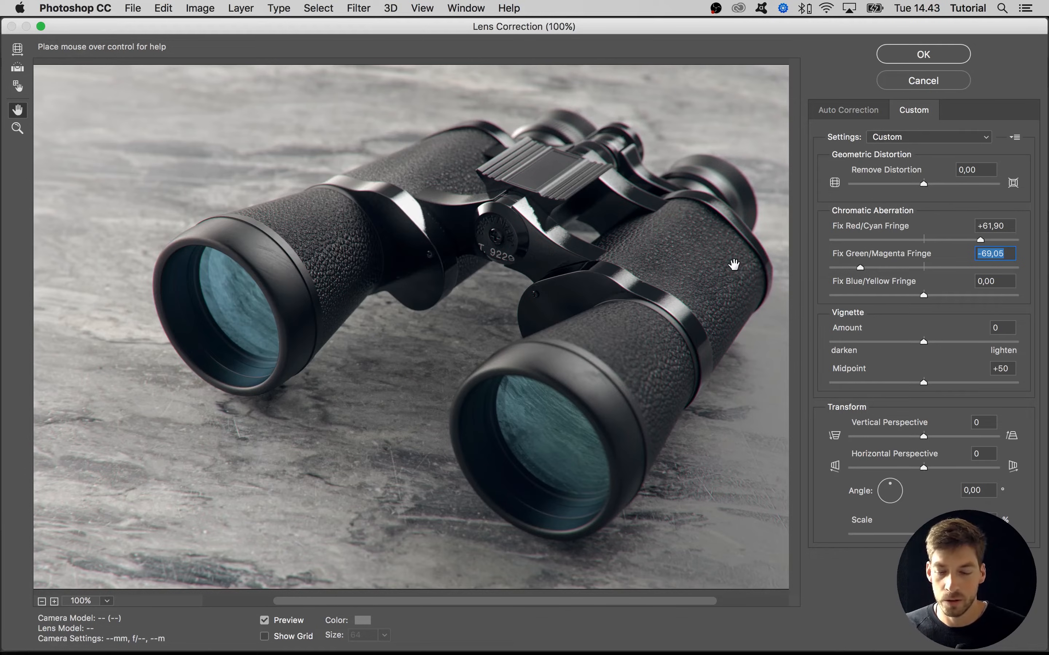
# Set Green/Magenta Fringe to -30 and Red/Cyan Fringe to +30, apply the lens correction and toggle Layer 5 to compare.
pyautogui.write('-30')
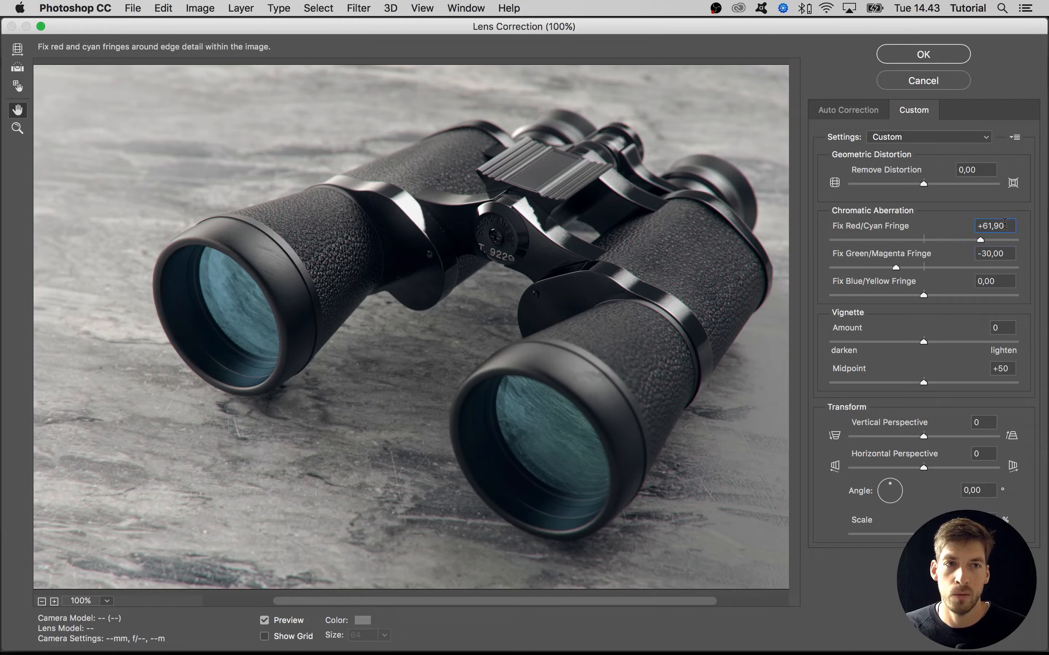
pyautogui.click(1005, 223)
pyautogui.write('+30')
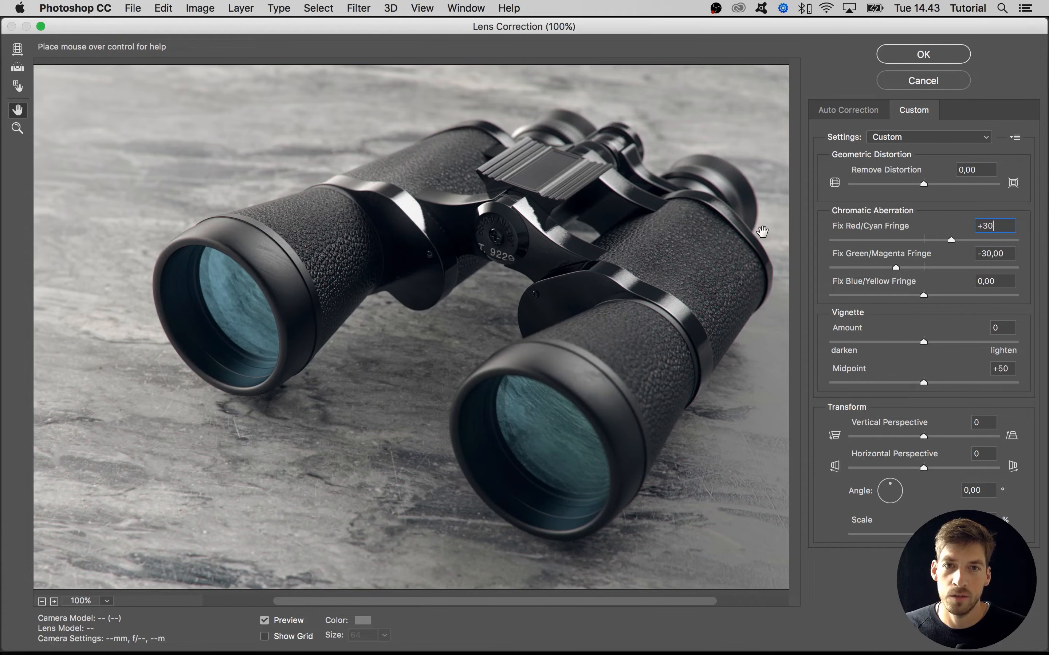
pyautogui.click(924, 52)
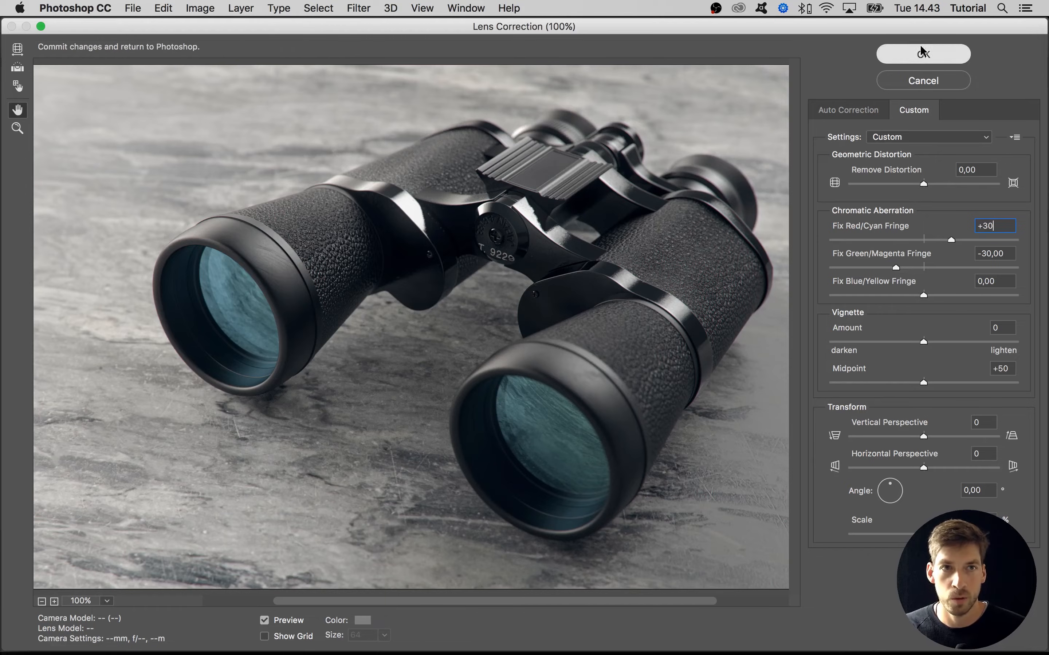
pyautogui.click(886, 305)
pyautogui.click(885, 305)
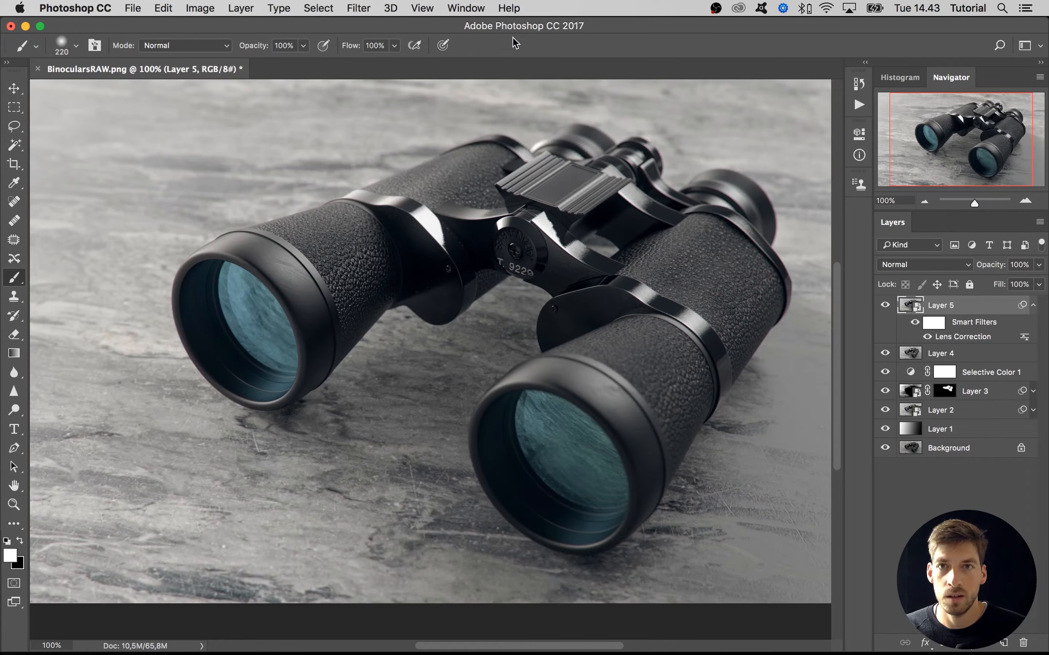
# Open the Camera Raw Filter on Layer 5 and set Temperature to -5 and Tint to -1.
pyautogui.click(366, 9)
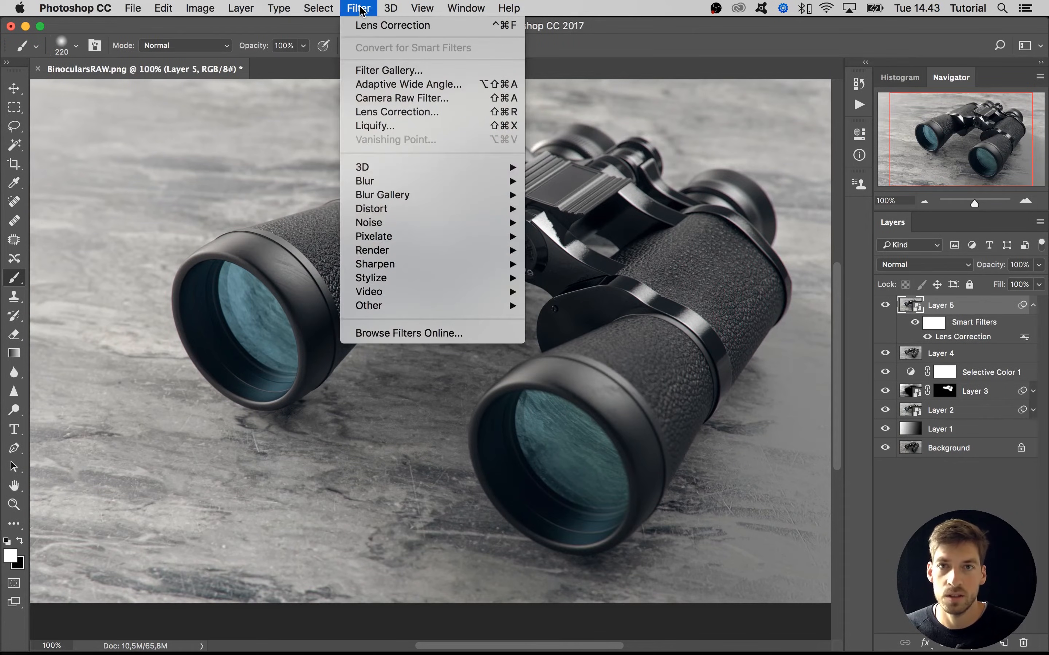
pyautogui.click(383, 99)
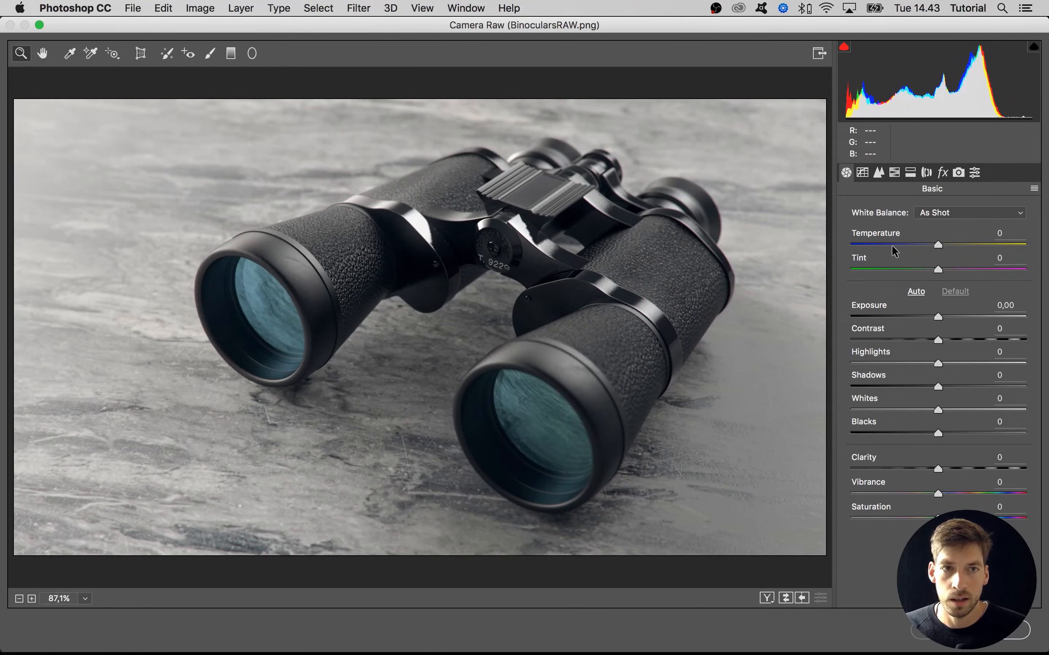
pyautogui.moveTo(936, 244); pyautogui.dragTo(937, 268)
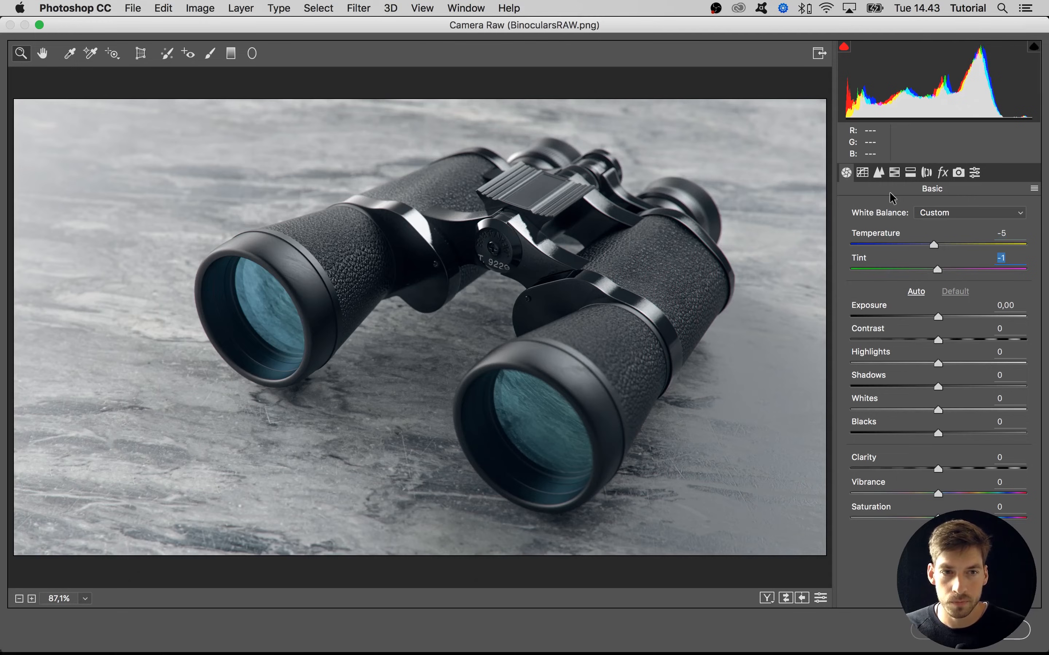
# Set the Camera Raw sharpening Amount to 11, judging the effect at 100% zoom.
pyautogui.click(878, 173)
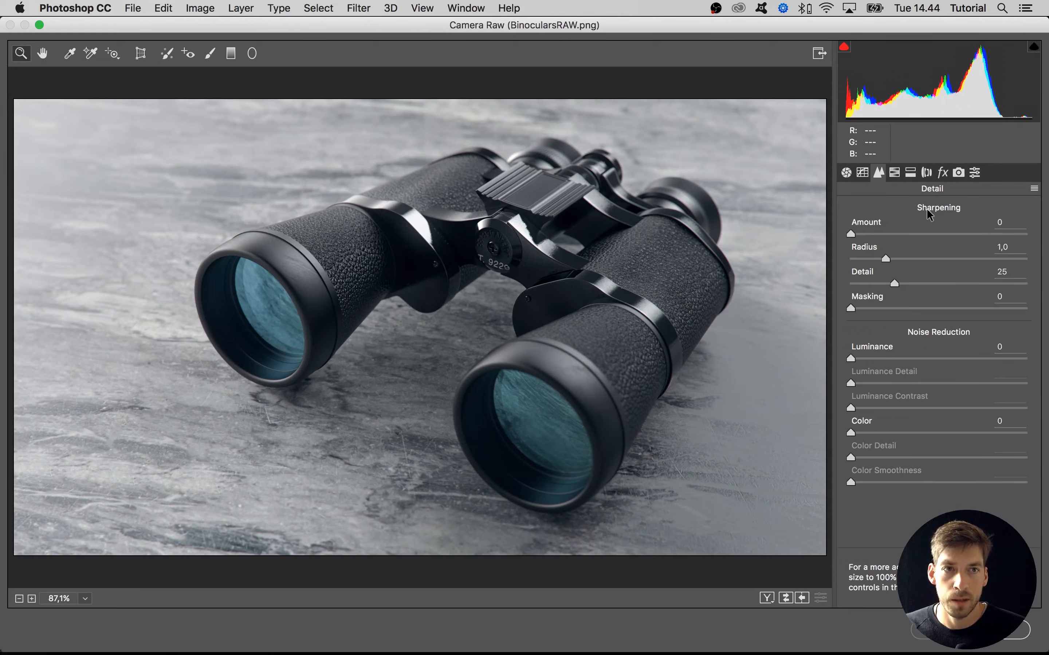
pyautogui.click(864, 235)
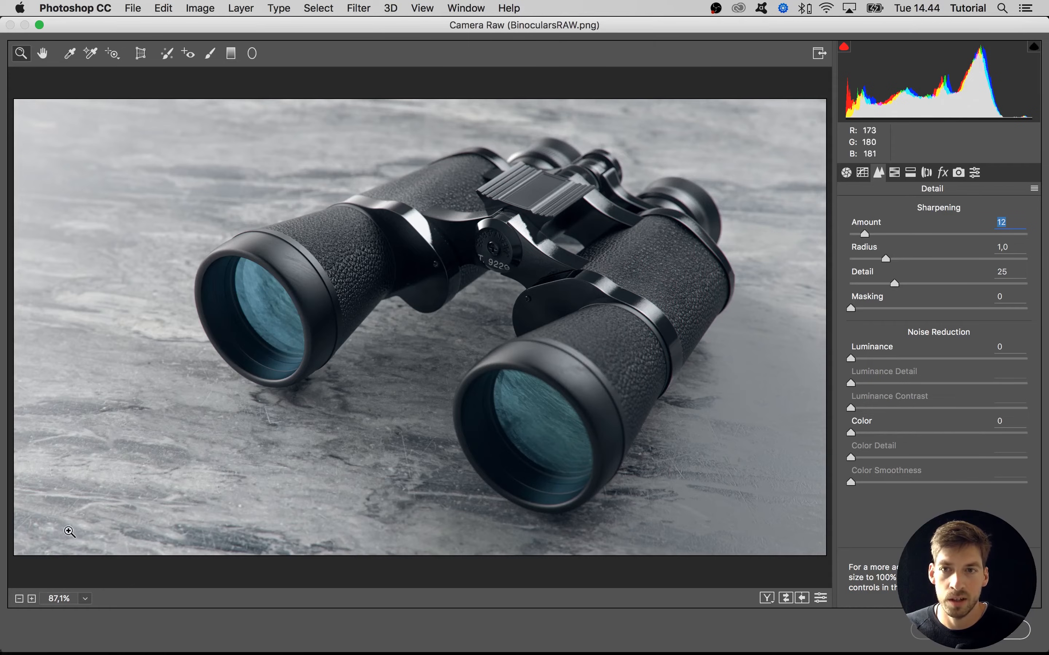
pyautogui.click(32, 599)
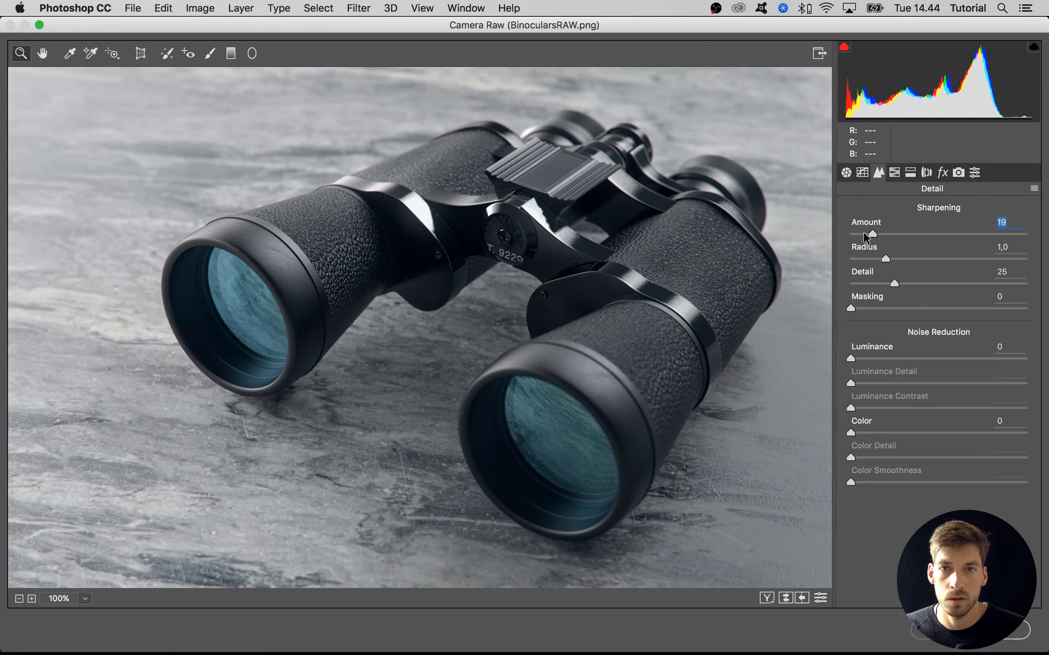
pyautogui.moveTo(864, 235); pyautogui.dragTo(843, 234)
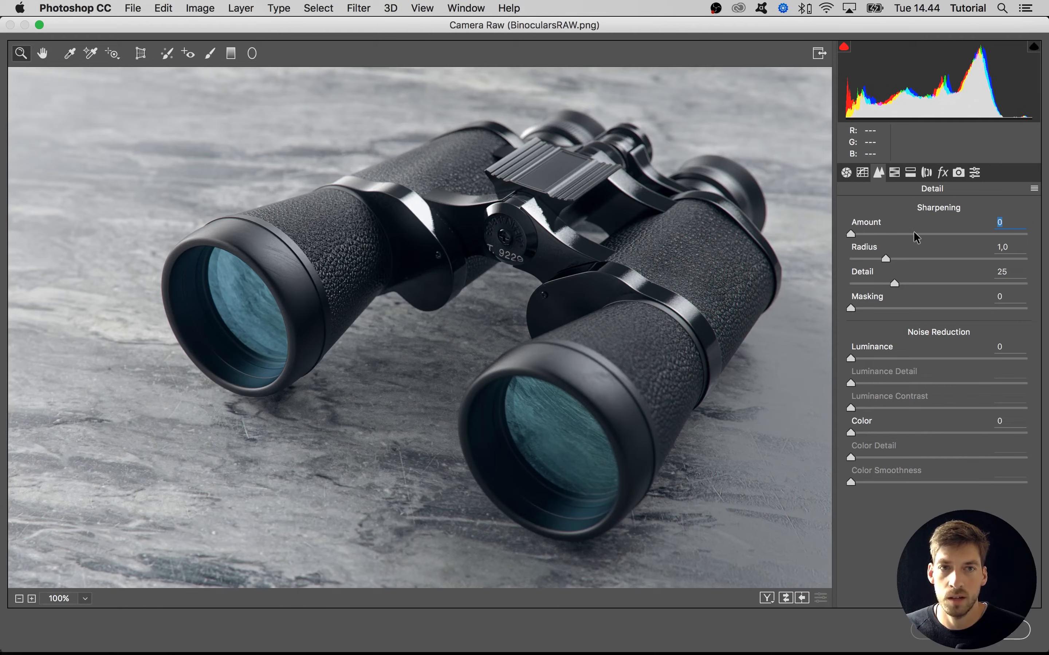
pyautogui.click(864, 234)
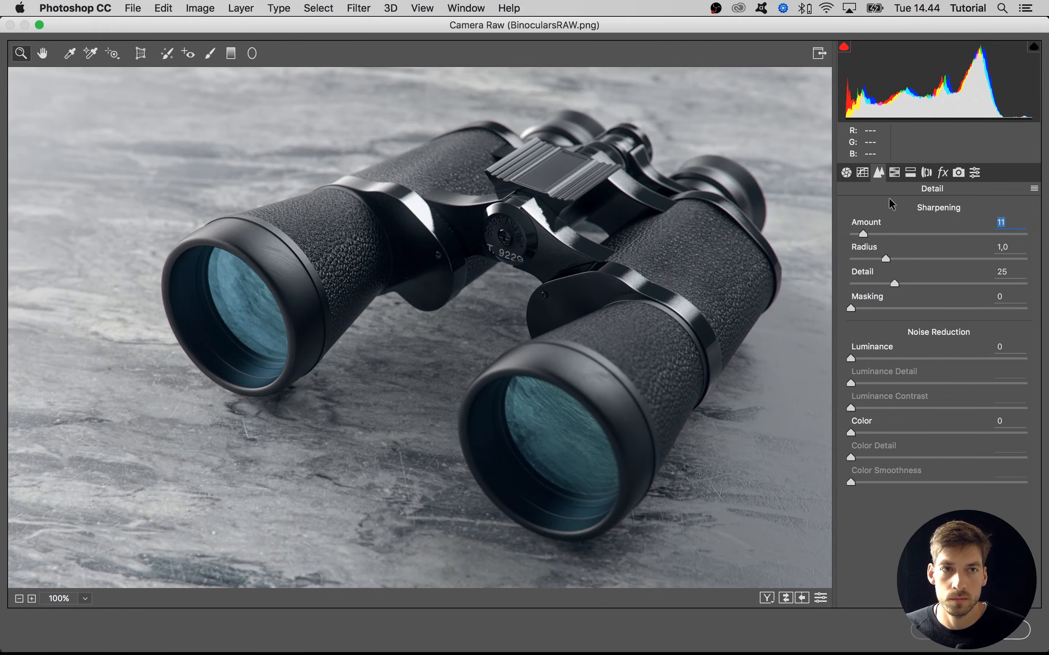
# Add a Highlight Priority post-crop vignette with Amount -18, Midpoint 55 and Feather 55.
pyautogui.click(896, 173)
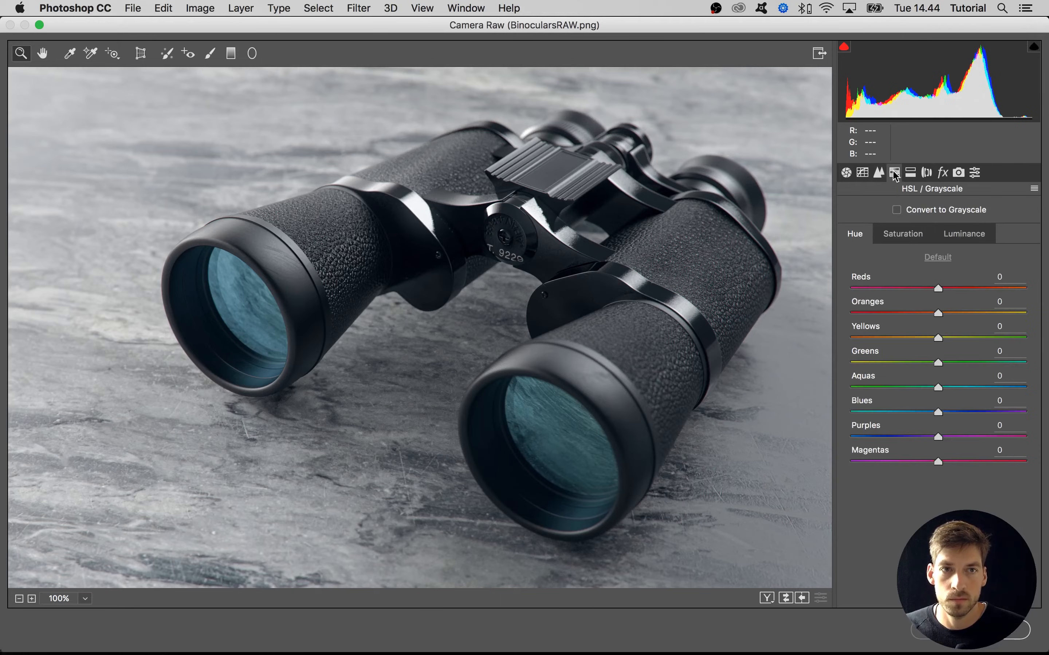
pyautogui.click(943, 173)
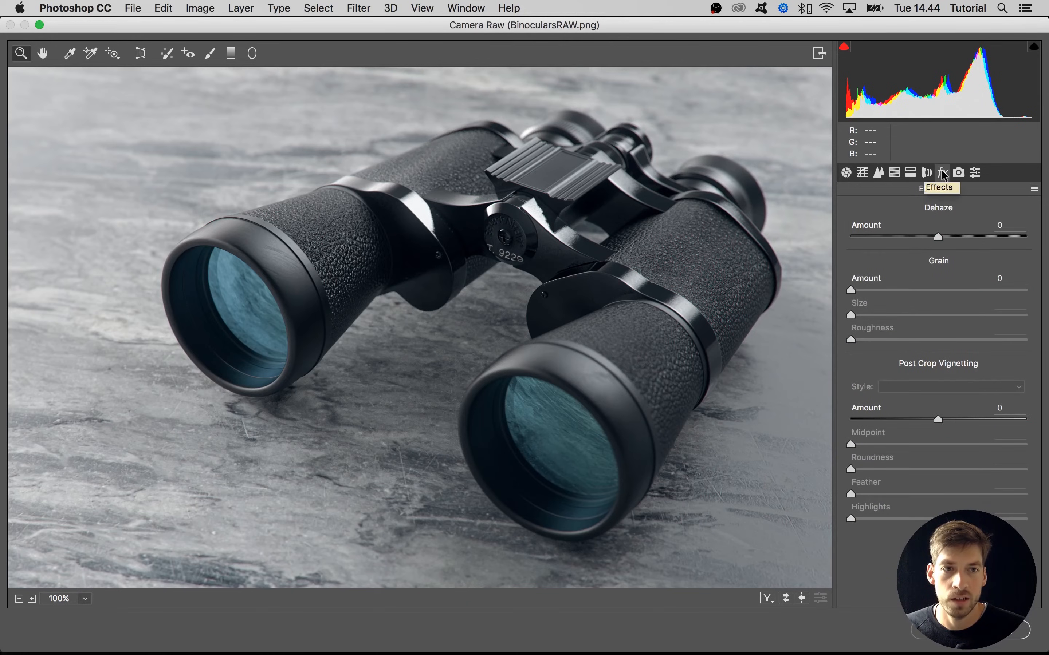
pyautogui.click(929, 417)
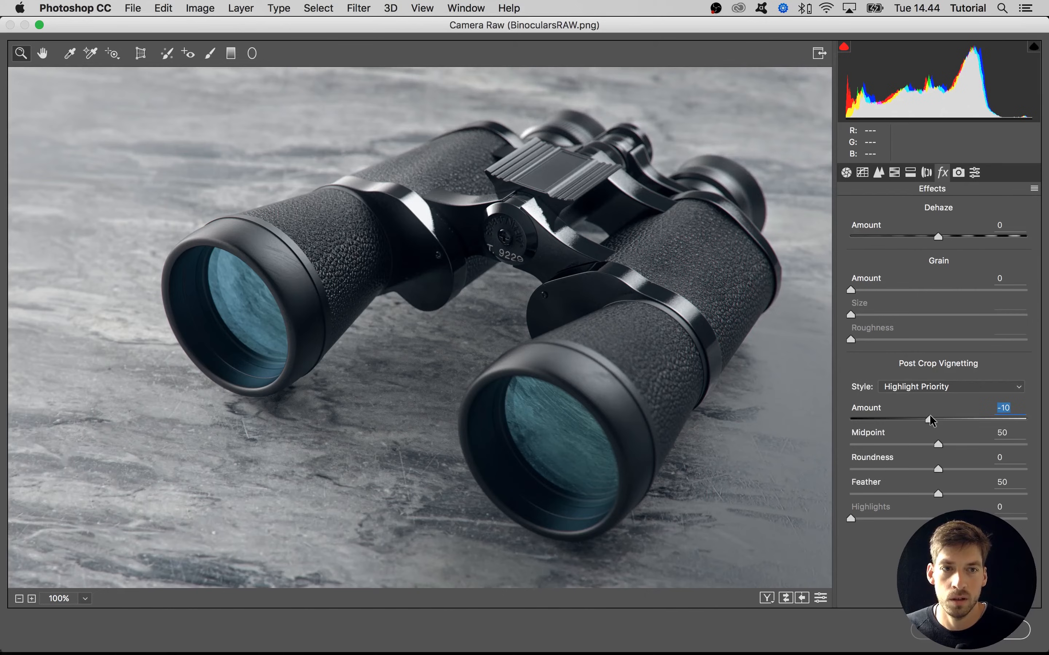
pyautogui.moveTo(929, 417)
pyautogui.mouseDown()
pyautogui.moveTo(894, 417)
pyautogui.moveTo(918, 417)
pyautogui.mouseUp()
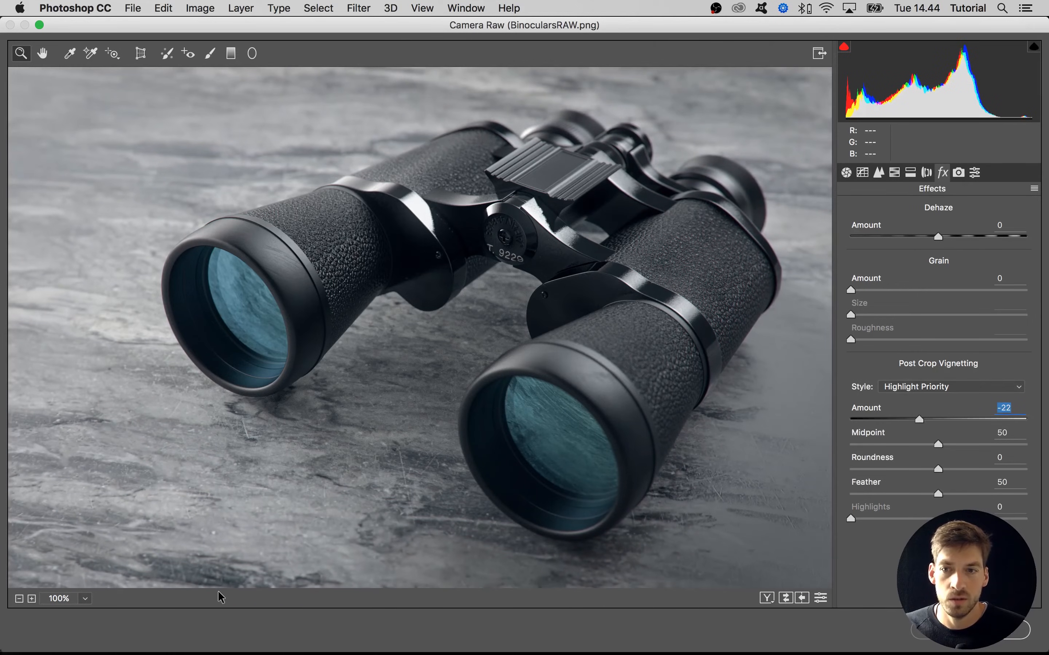
pyautogui.click(19, 598)
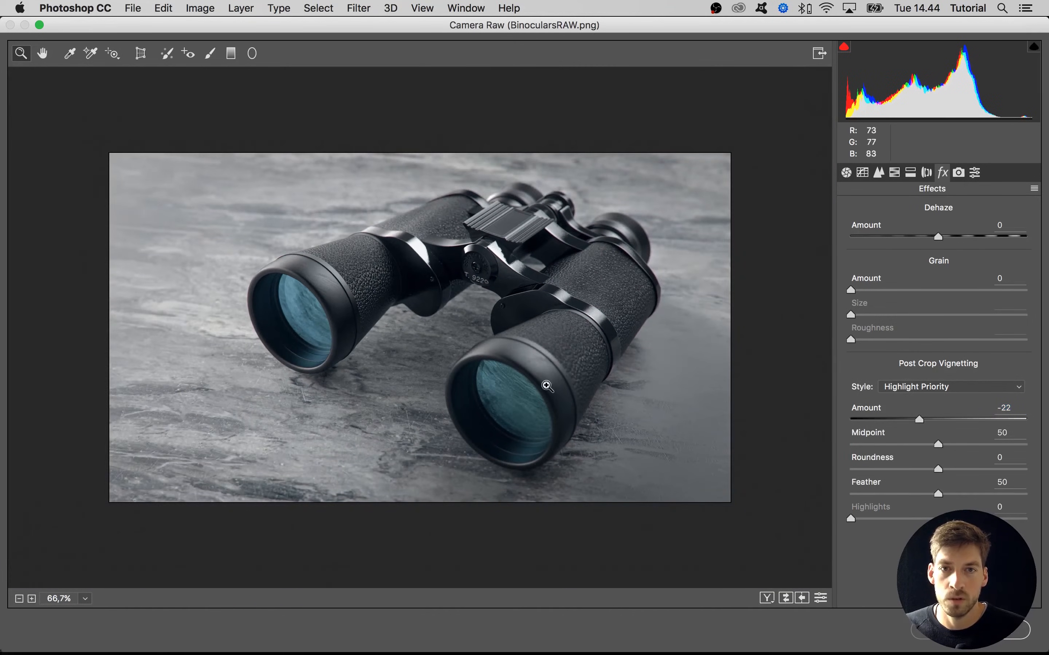
pyautogui.moveTo(917, 420)
pyautogui.mouseDown()
pyautogui.moveTo(886, 420)
pyautogui.moveTo(921, 419)
pyautogui.moveTo(917, 442)
pyautogui.moveTo(962, 444)
pyautogui.moveTo(912, 419)
pyautogui.mouseUp()
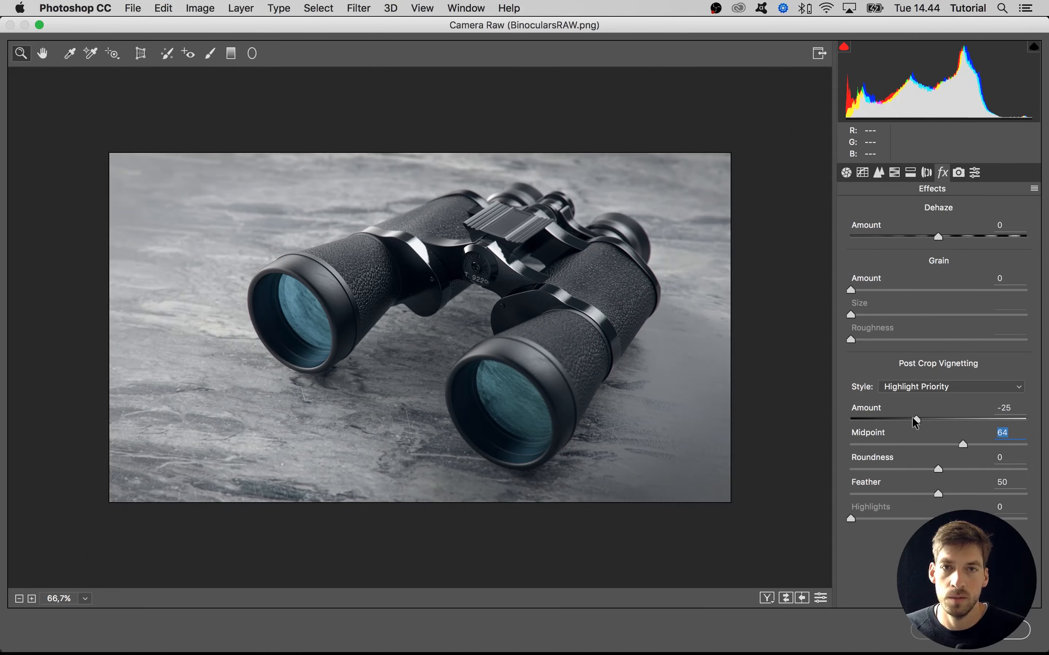
pyautogui.moveTo(963, 444); pyautogui.dragTo(946, 445)
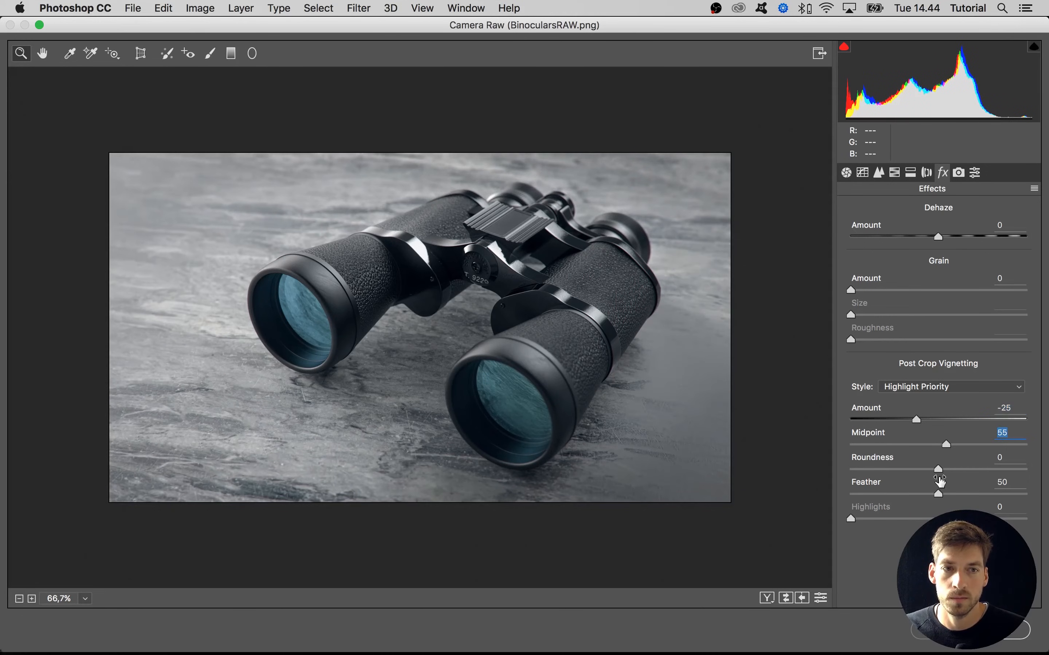
pyautogui.moveTo(939, 494)
pyautogui.mouseDown()
pyautogui.moveTo(907, 495)
pyautogui.moveTo(946, 495)
pyautogui.mouseUp()
pyautogui.moveTo(916, 418)
pyautogui.mouseDown()
pyautogui.moveTo(908, 417)
pyautogui.moveTo(923, 418)
pyautogui.mouseUp()
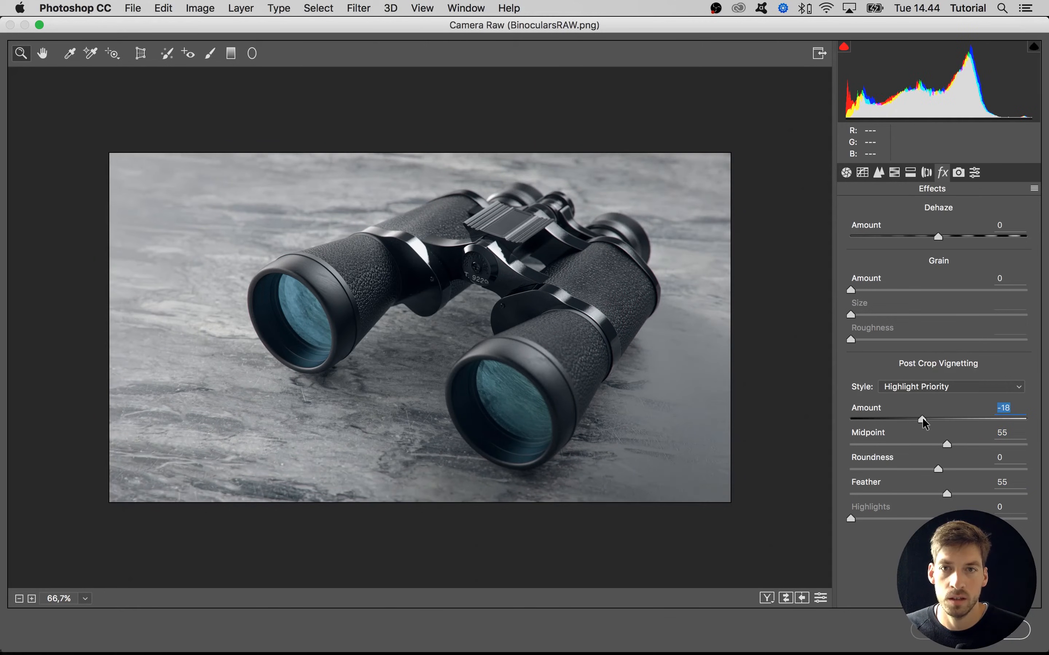
# Add film grain with Amount 20 and apply the Camera Raw Filter to Layer 5.
pyautogui.click(31, 599)
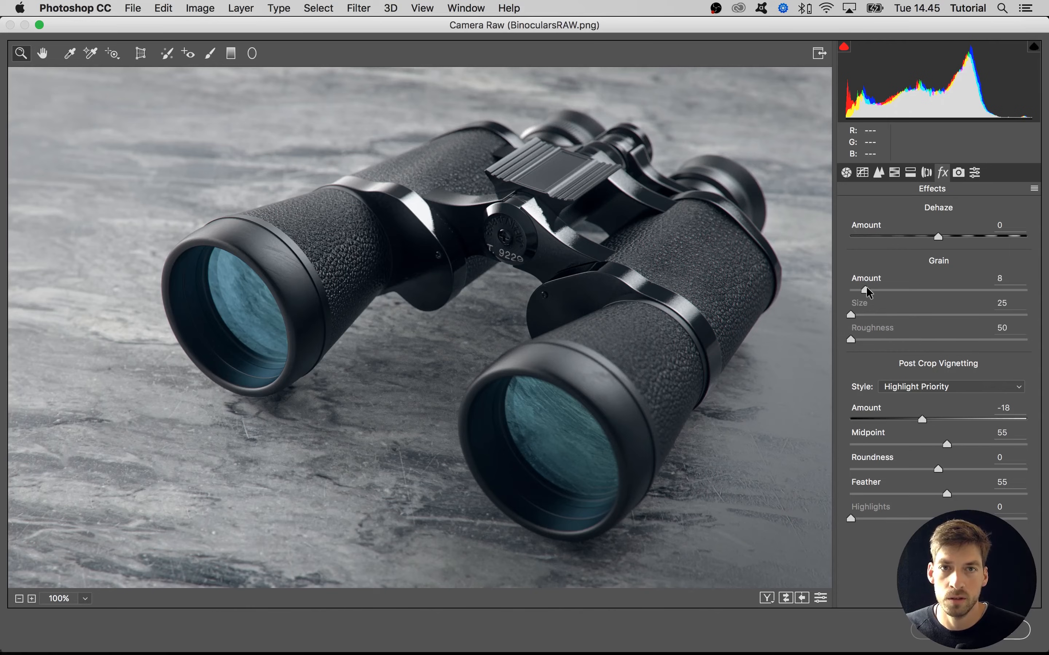
pyautogui.moveTo(851, 289); pyautogui.dragTo(866, 289)
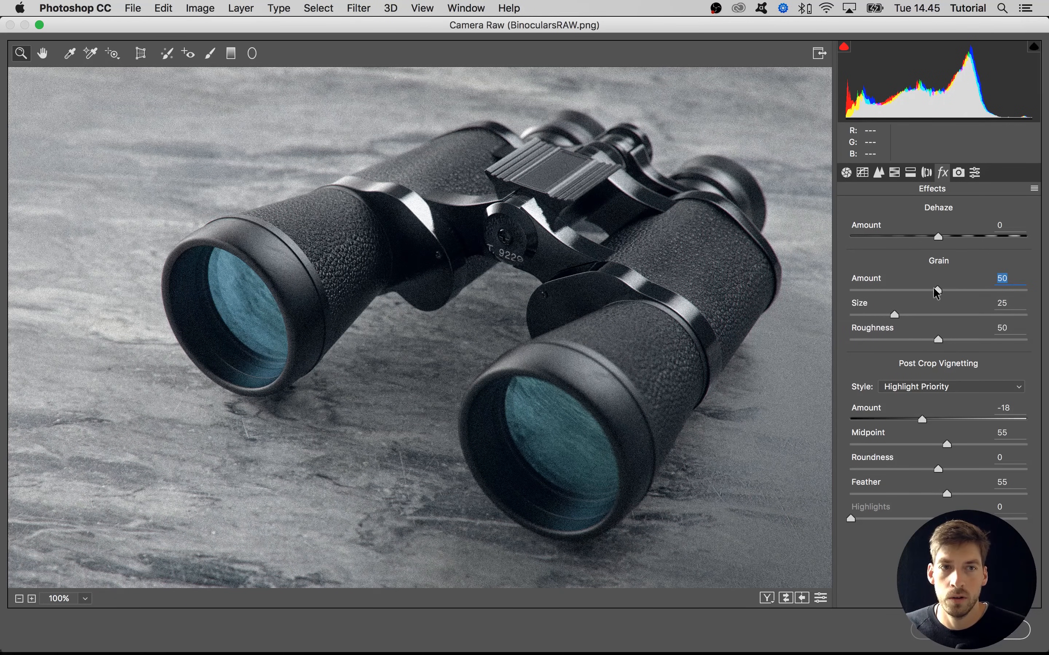
pyautogui.moveTo(930, 288); pyautogui.dragTo(930, 287)
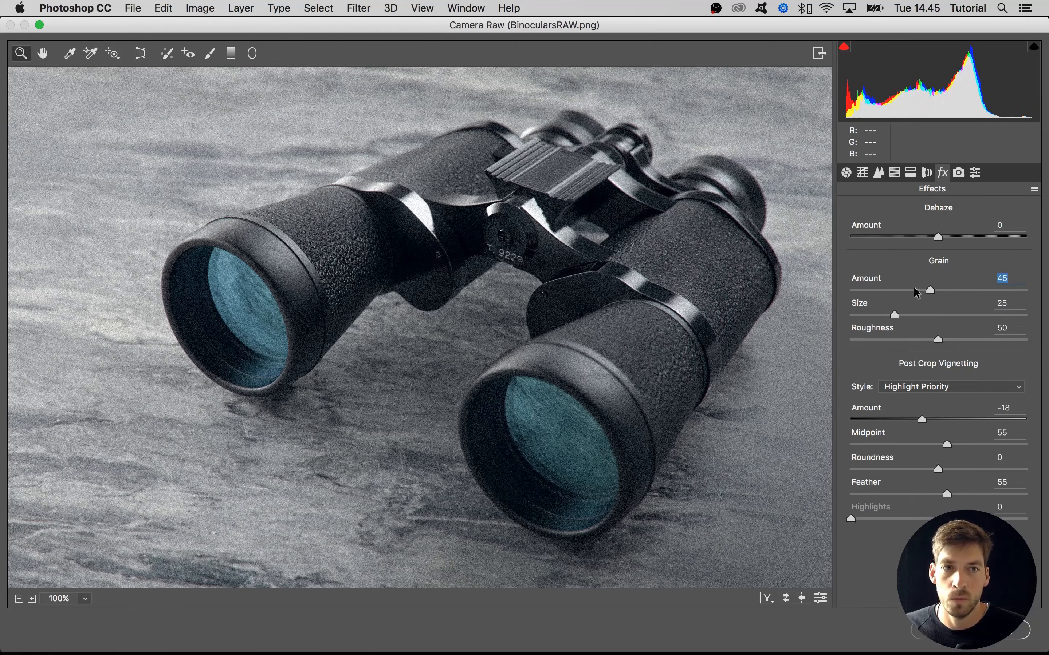
pyautogui.moveTo(917, 291); pyautogui.dragTo(903, 291)
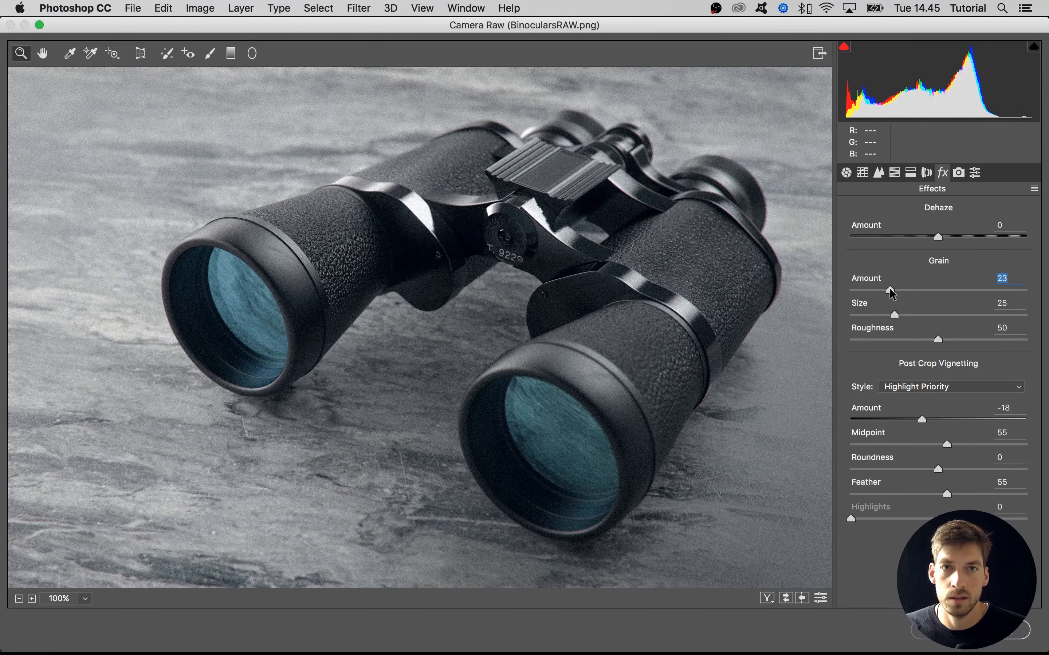
pyautogui.doubleClick(888, 288)
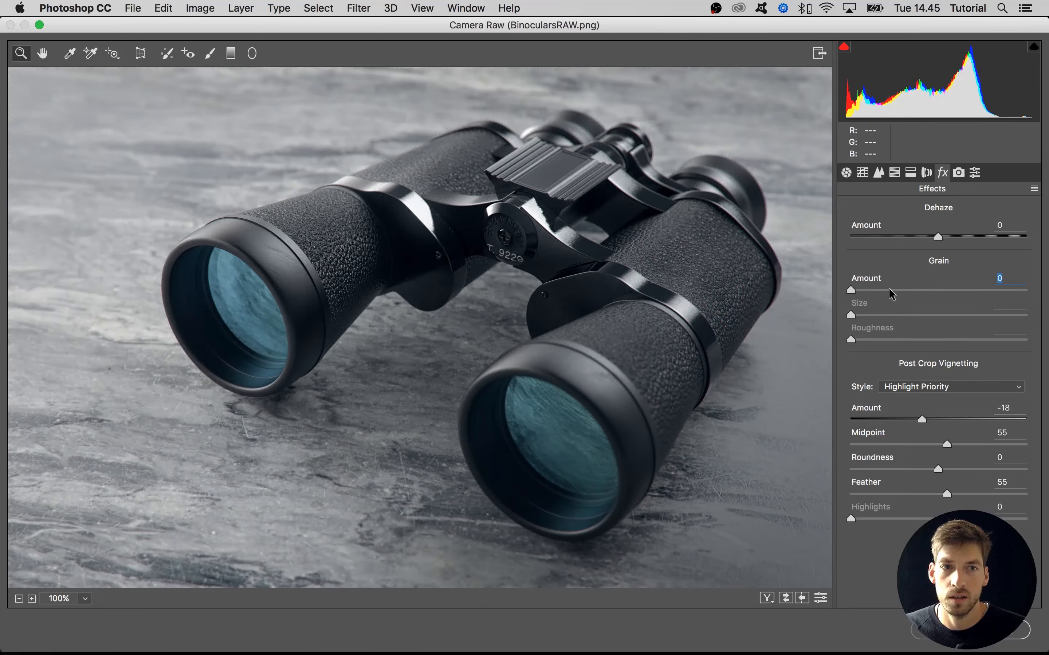
pyautogui.click(890, 290)
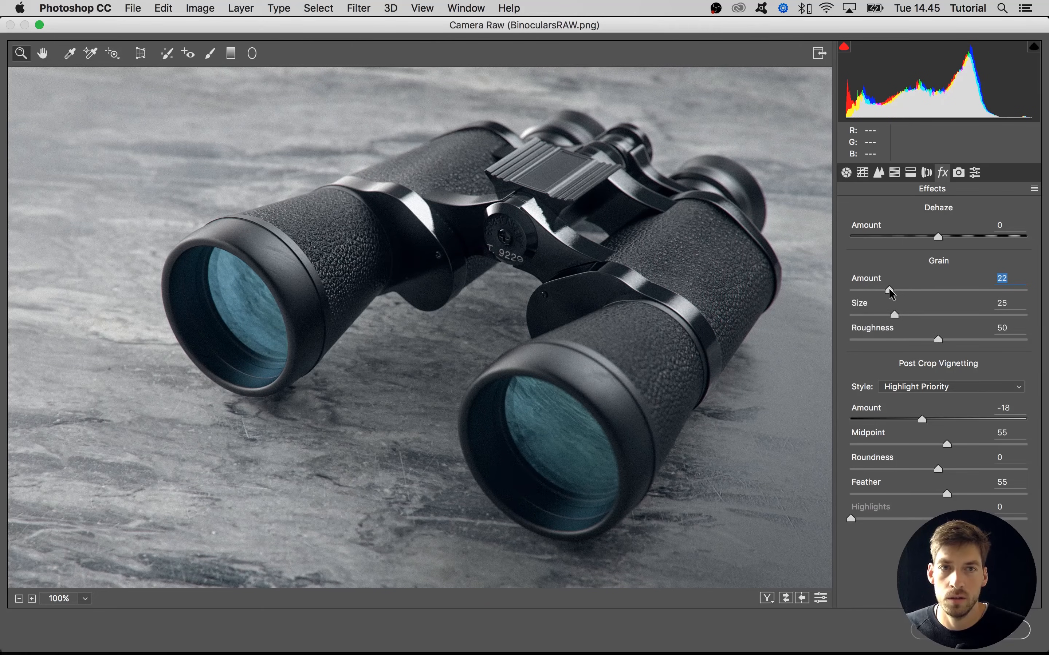
pyautogui.moveTo(888, 288); pyautogui.dragTo(886, 287)
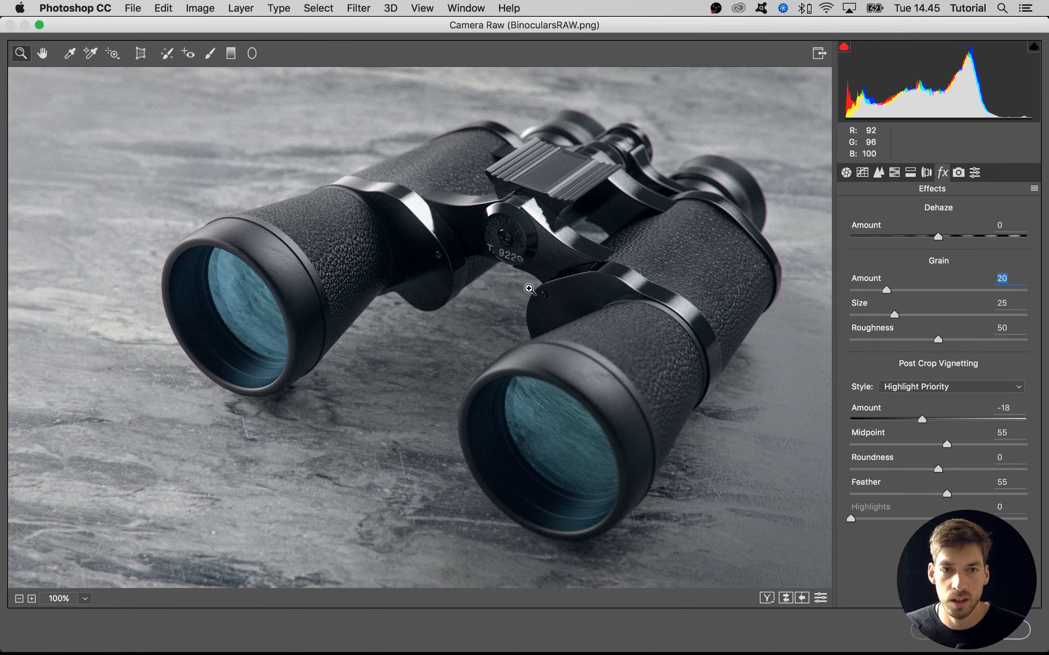
pyautogui.click(956, 171)
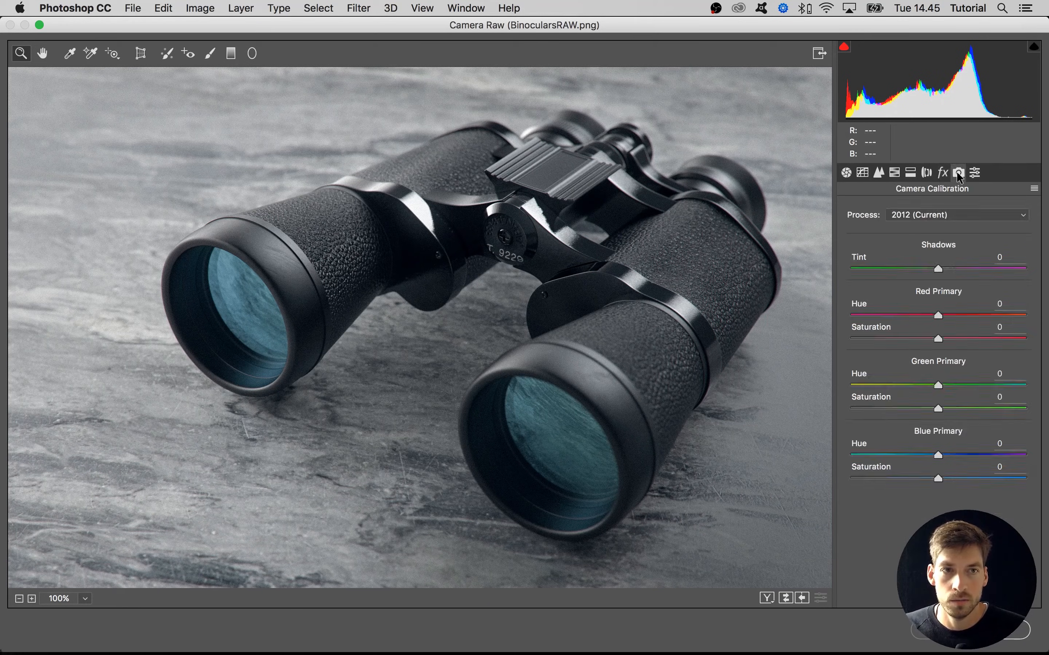
pyautogui.click(942, 172)
pyautogui.click(1002, 641)
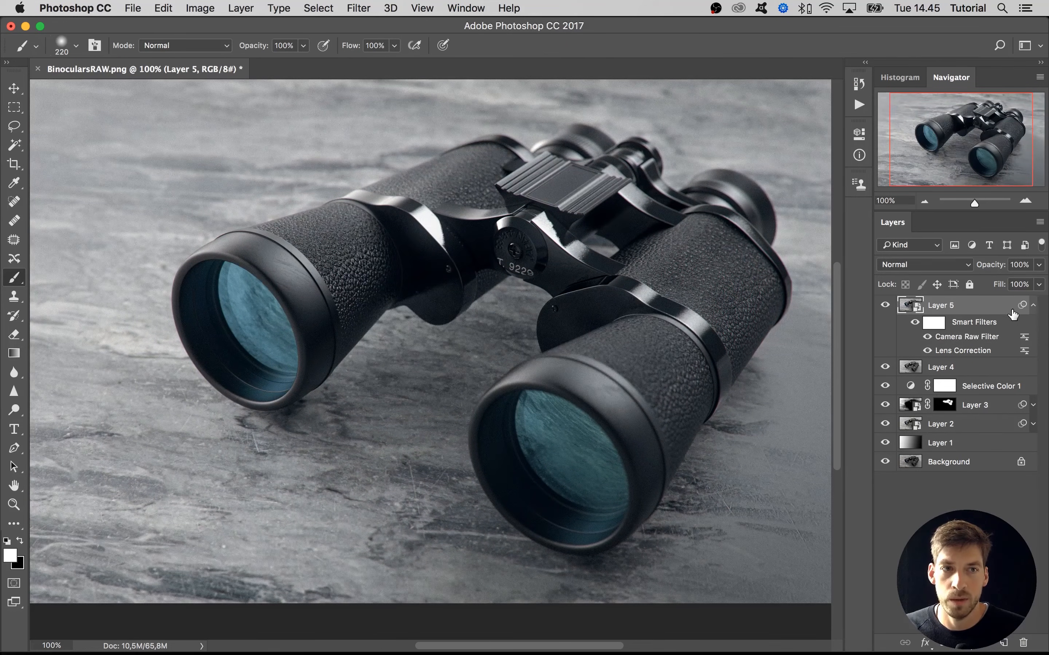
# Compare the binoculars image with and without Layer 5's filters by toggling that layer's visibility.
pyautogui.click(1034, 305)
pyautogui.click(886, 307)
pyautogui.click(886, 307)
pyautogui.click(885, 307)
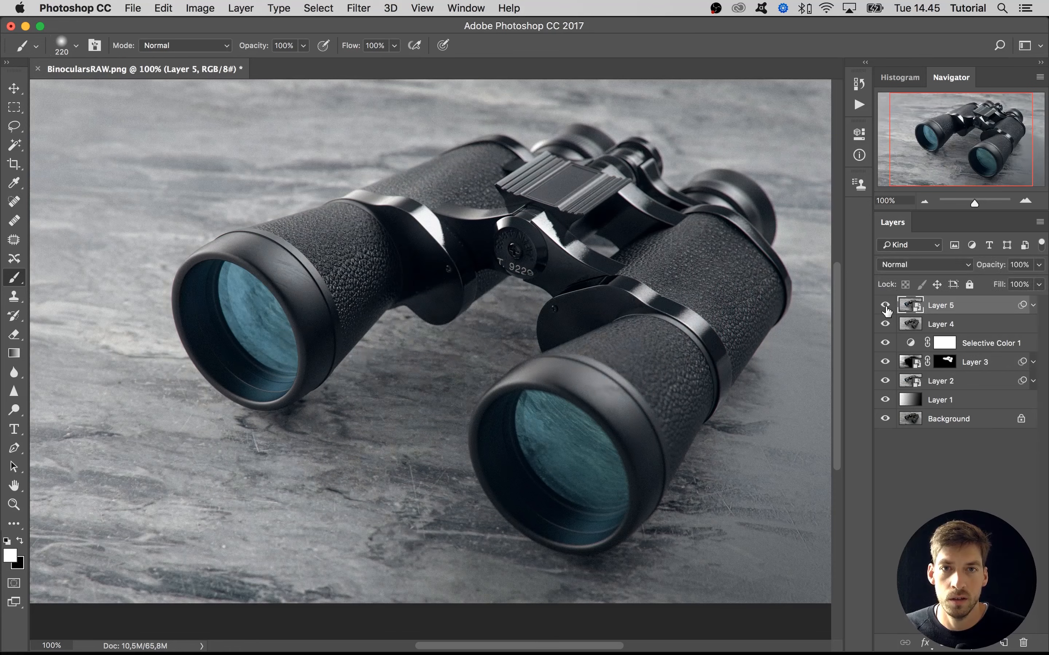
pyautogui.click(886, 307)
pyautogui.click(885, 307)
pyautogui.click(885, 307)
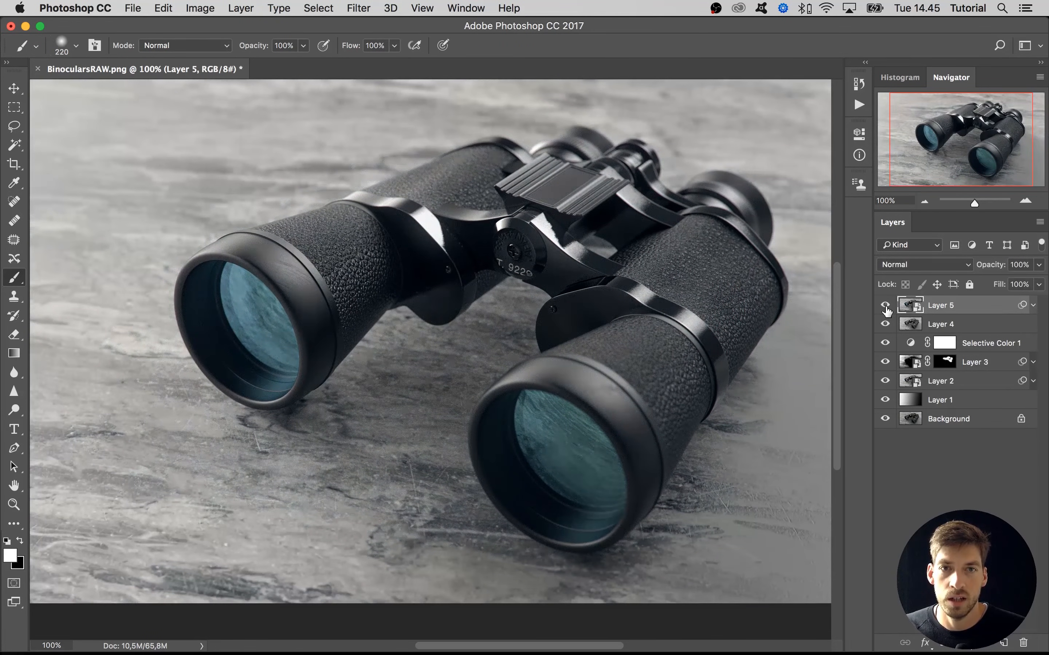
pyautogui.click(885, 307)
# Try Layer 5 at 61% opacity, compare it with Lens Correction off and on, and restore the opacity to 100%.
pyautogui.moveTo(1040, 266); pyautogui.dragTo(1016, 284)
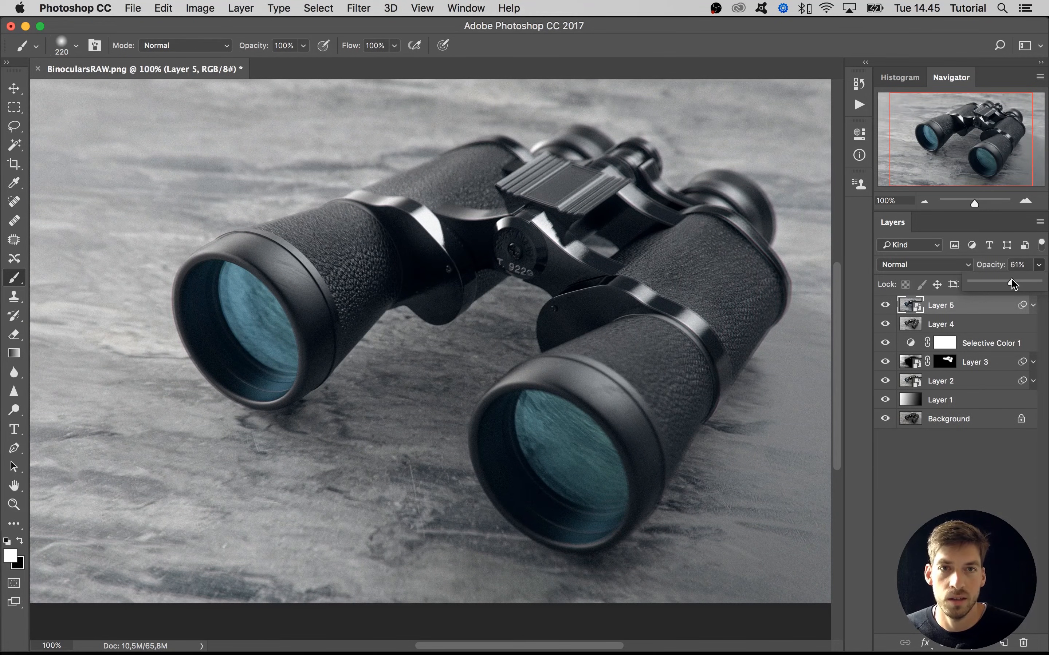
pyautogui.click(1033, 306)
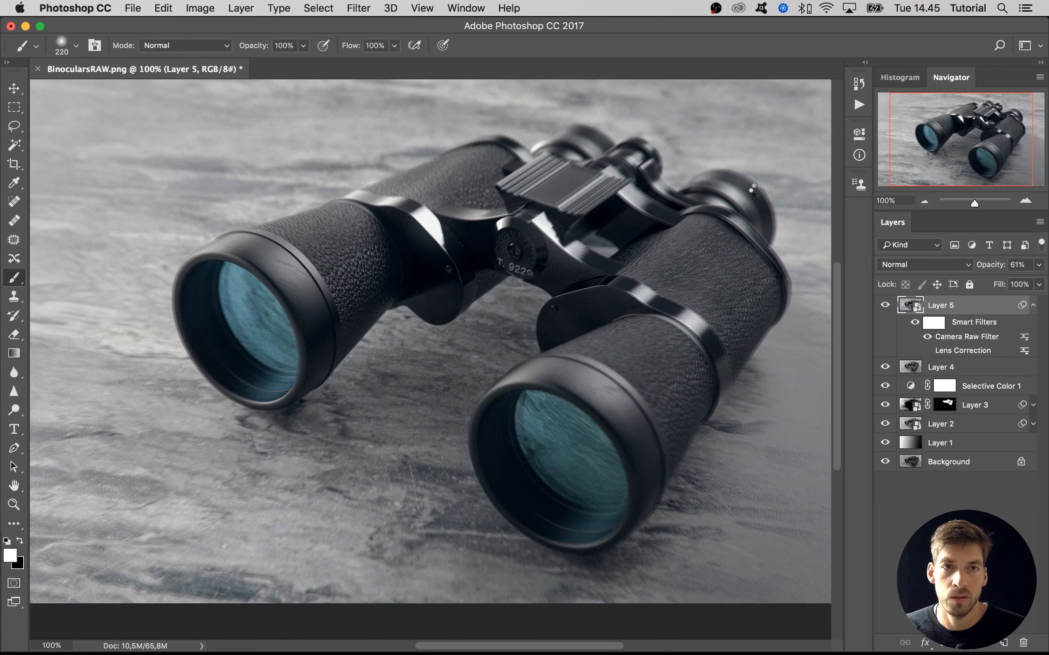
pyautogui.click(927, 350)
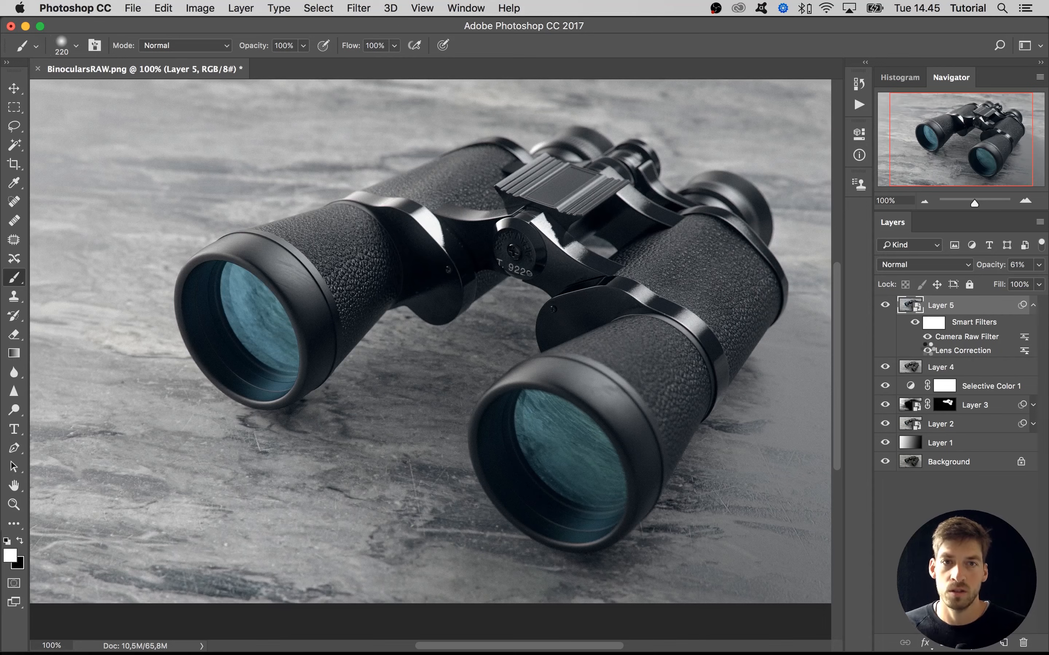
pyautogui.click(928, 350)
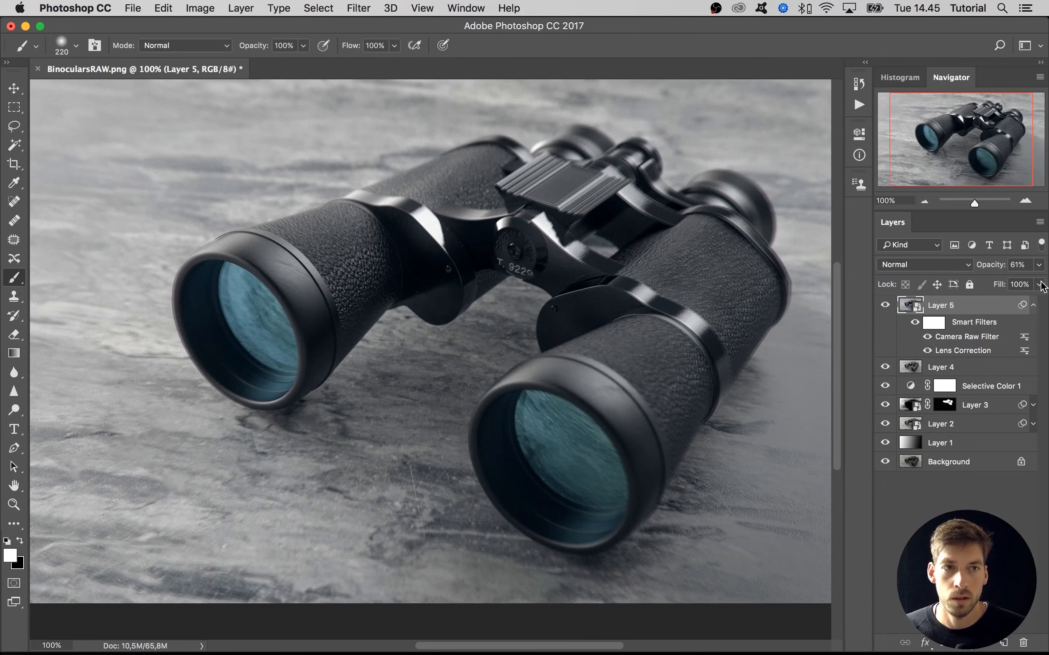
pyautogui.click(1039, 265)
pyautogui.moveTo(1040, 281); pyautogui.dragTo(1040, 284)
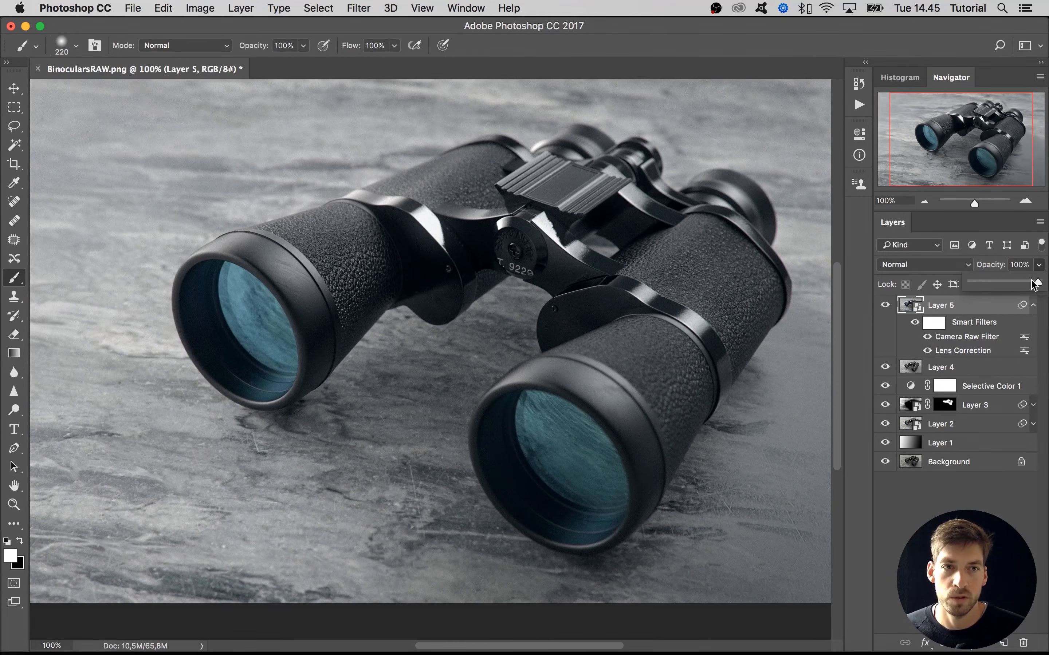
pyautogui.click(985, 311)
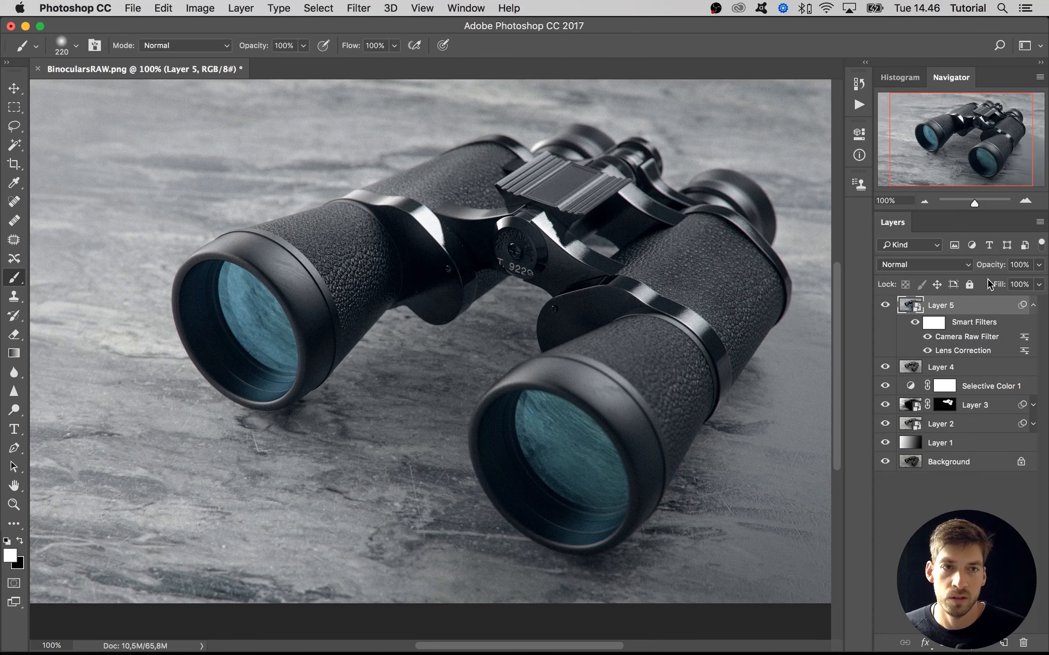
# Add a Color Lookup adjustment layer above Layer 5.
pyautogui.keyDown('super'); pyautogui.click(946, 311); pyautogui.keyUp('super')
pyautogui.click(1033, 306)
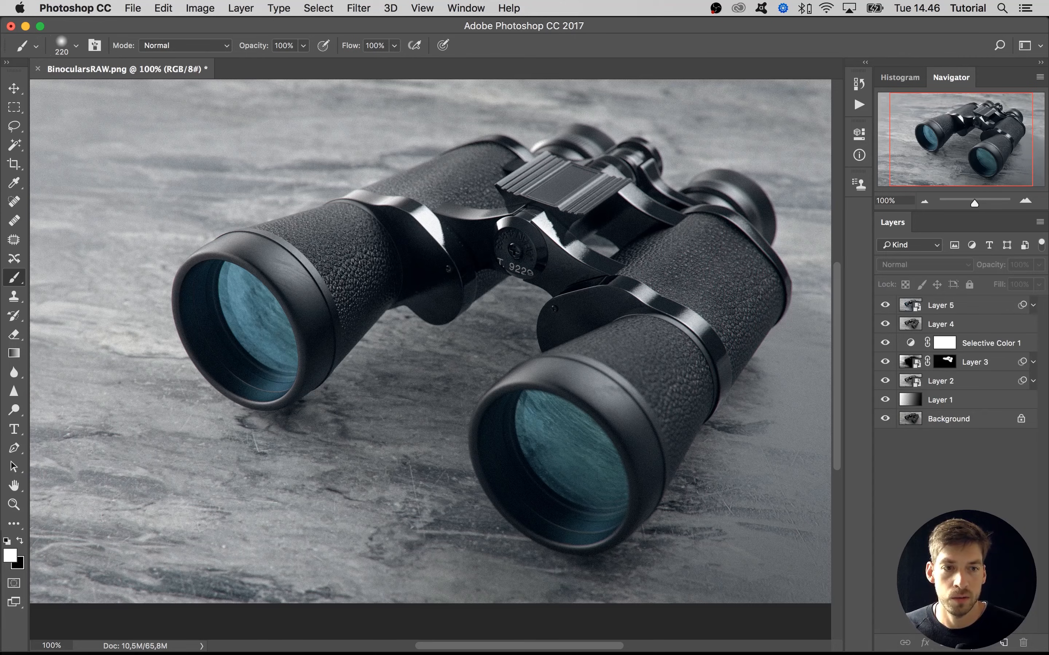
pyautogui.click(963, 643)
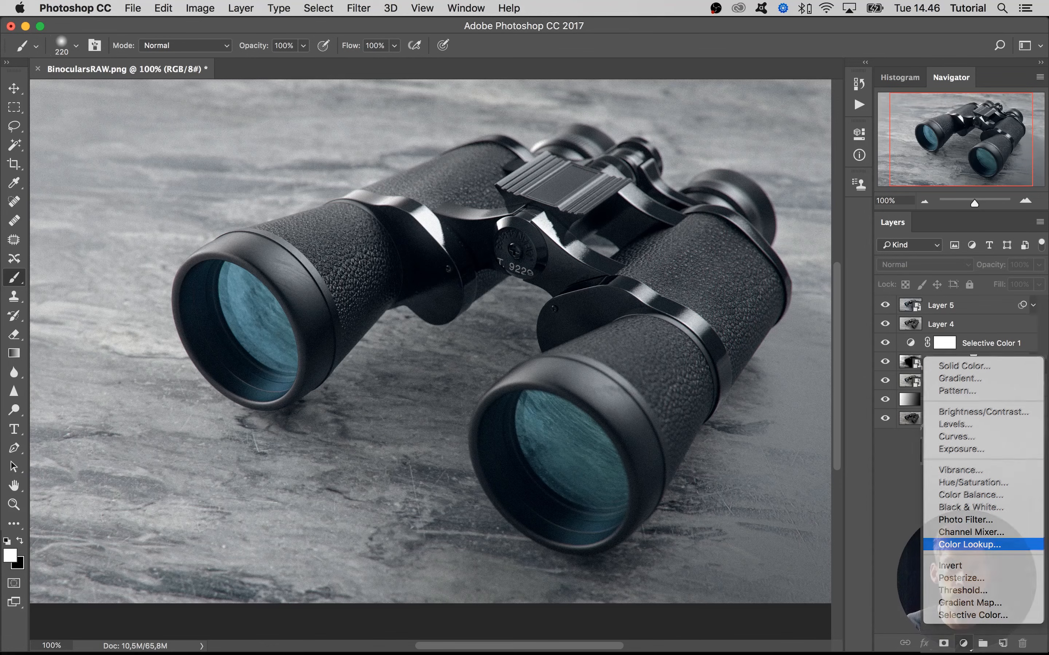
pyautogui.click(969, 544)
# Try the Fuji ETERNA 250D, Fuji F125 and Fuji REALA 500D 3D LUTs on the Color Lookup layer.
pyautogui.click(783, 174)
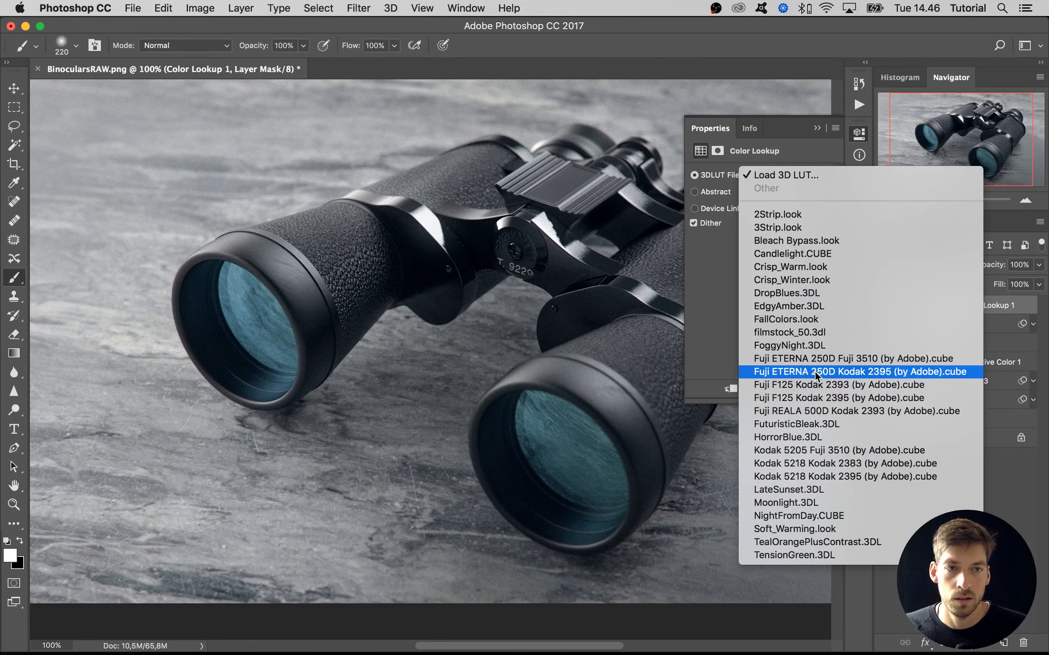
pyautogui.click(778, 360)
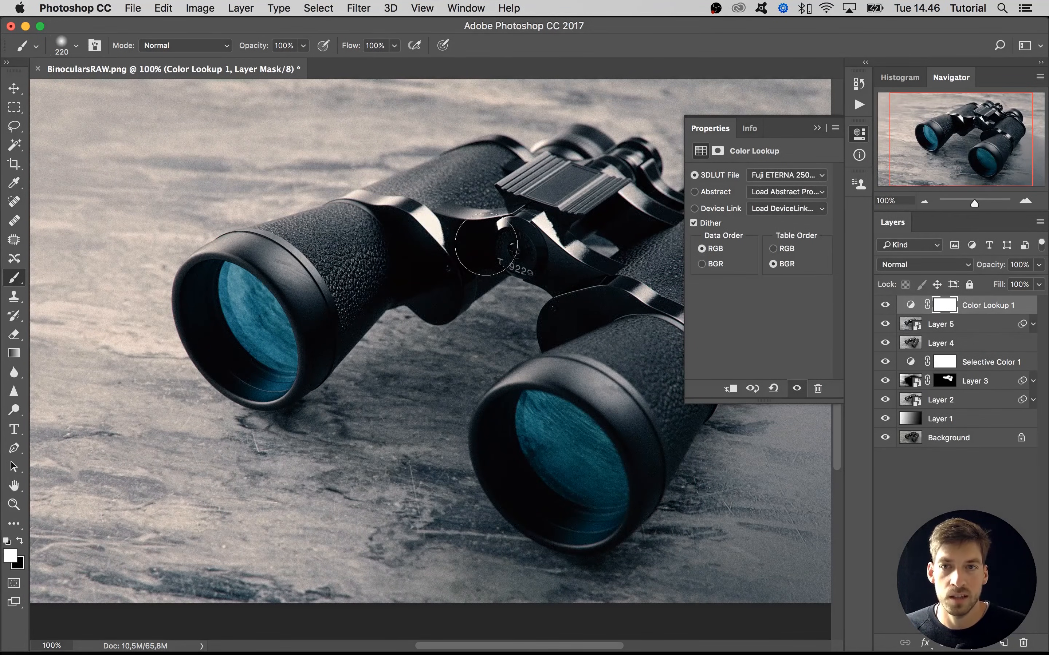
pyautogui.click(767, 179)
pyautogui.click(767, 184)
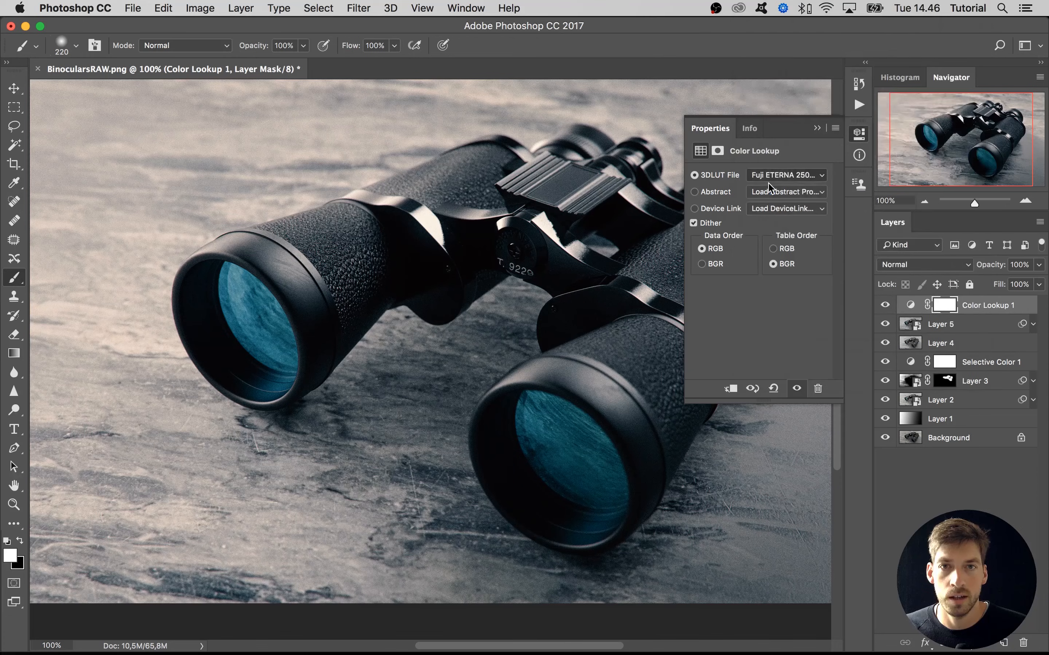
pyautogui.click(764, 174)
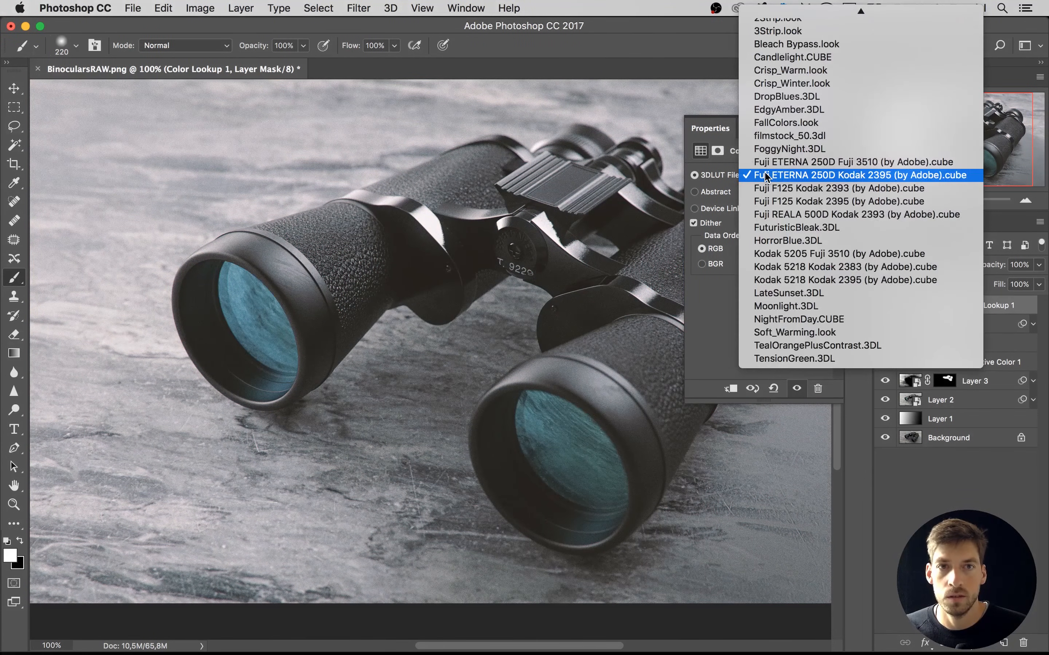
pyautogui.click(766, 188)
pyautogui.click(768, 178)
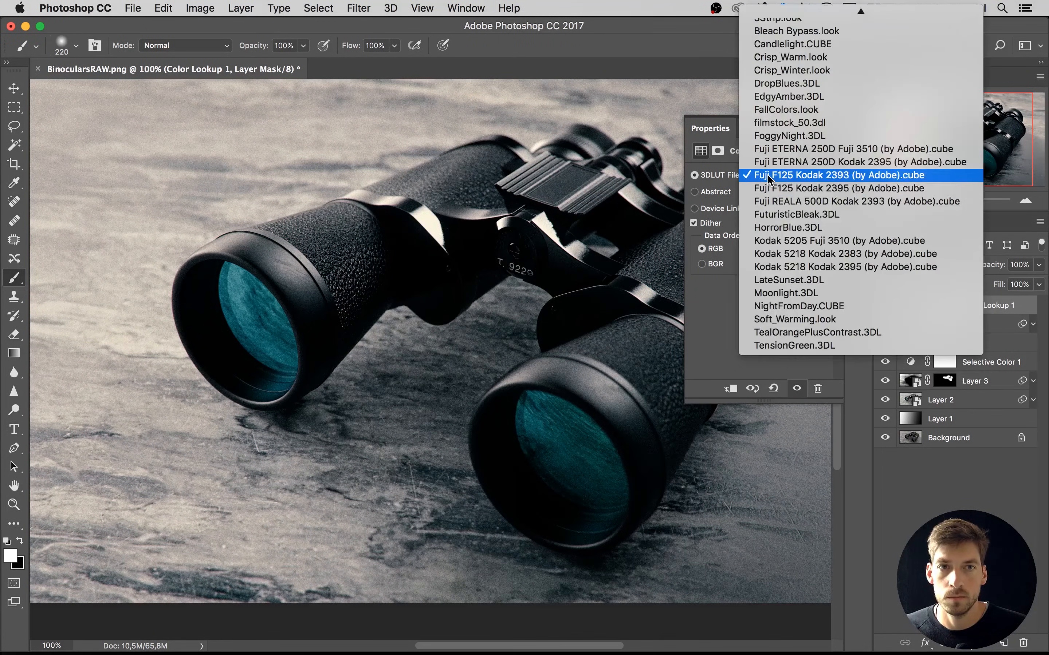
pyautogui.click(768, 189)
pyautogui.click(766, 174)
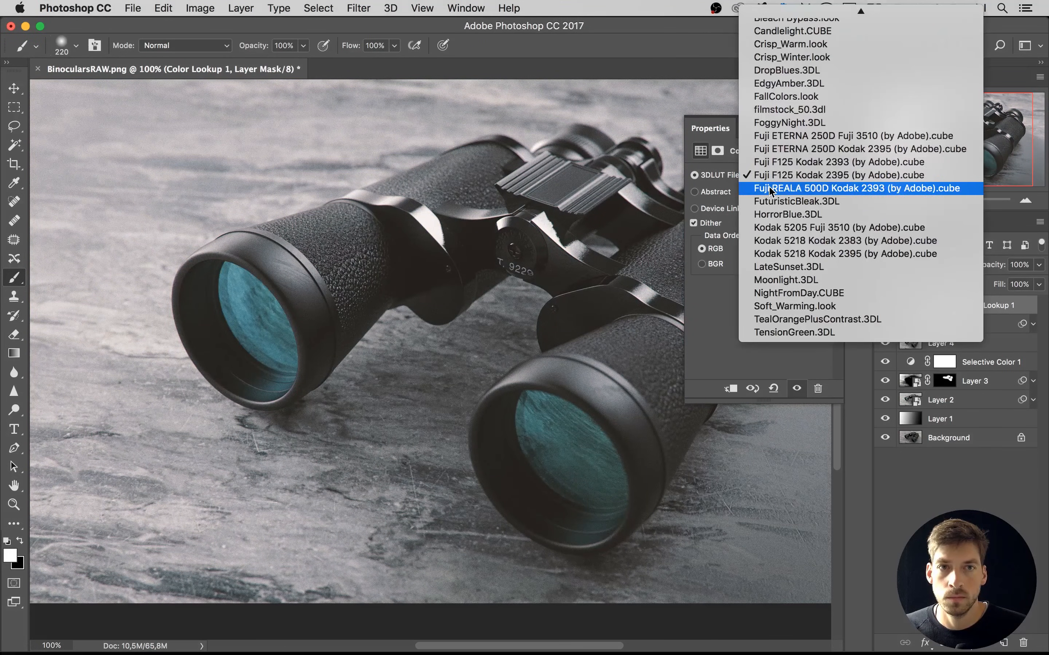
pyautogui.click(768, 188)
# Try the Kodak 5205, Kodak 5218 and Fuji ETERNA 250D Kodak 2395 LUTs on the Color Lookup layer.
pyautogui.click(768, 178)
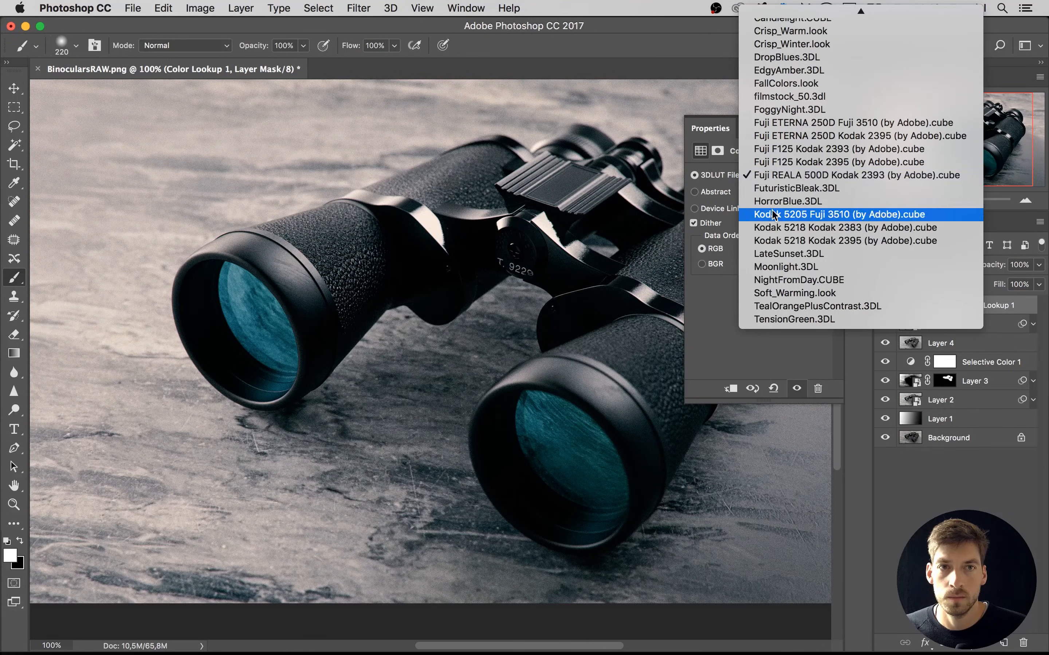
pyautogui.click(771, 213)
pyautogui.click(763, 177)
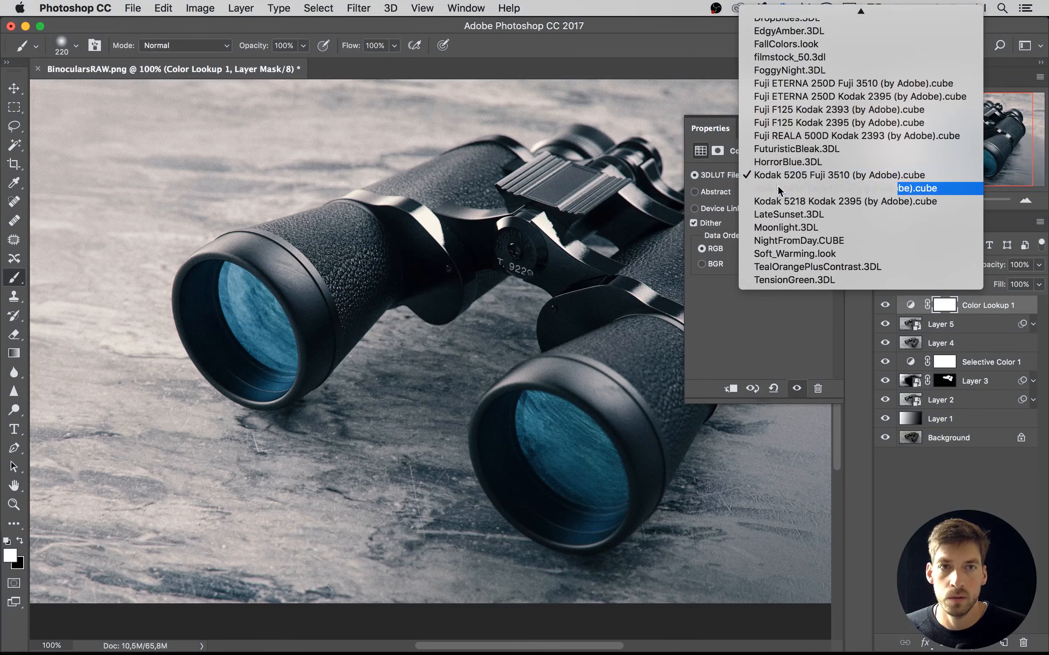
pyautogui.click(777, 184)
pyautogui.click(775, 177)
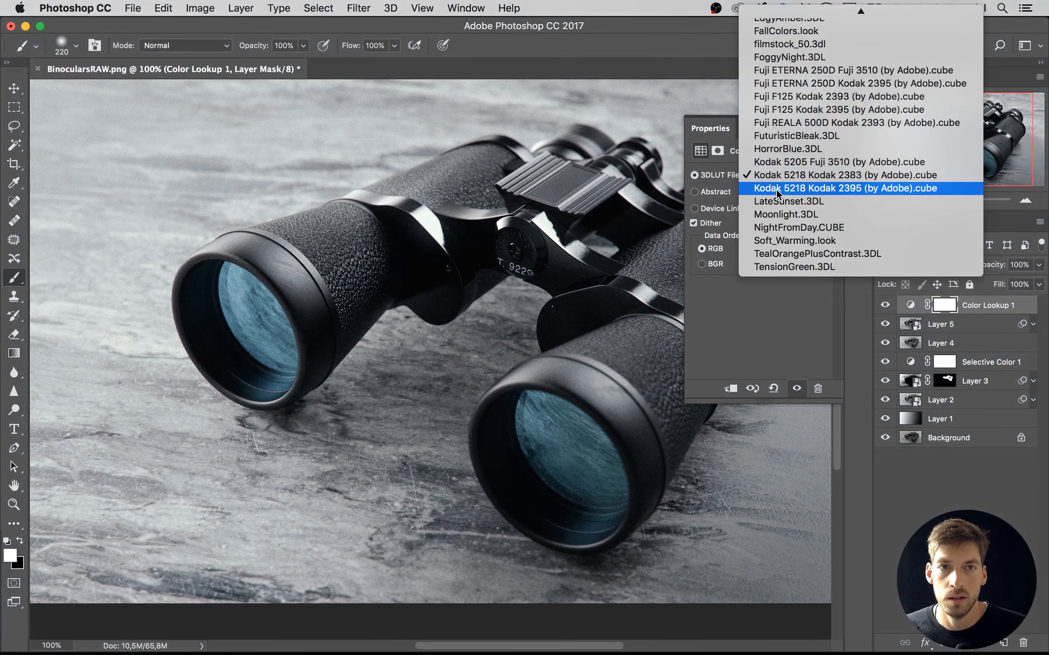
pyautogui.click(775, 188)
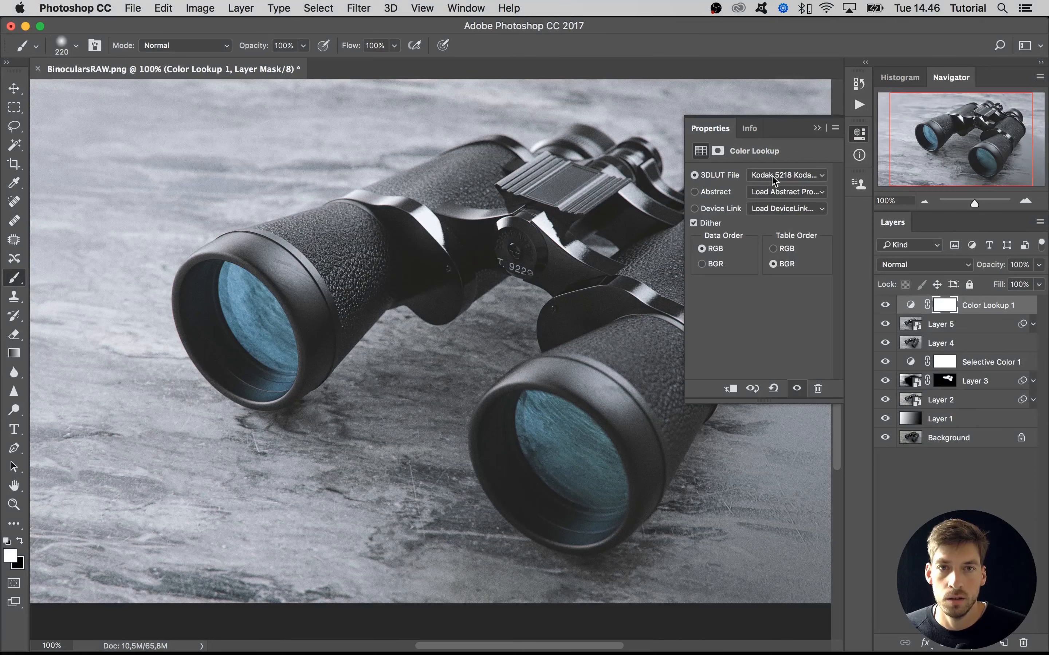
pyautogui.click(772, 176)
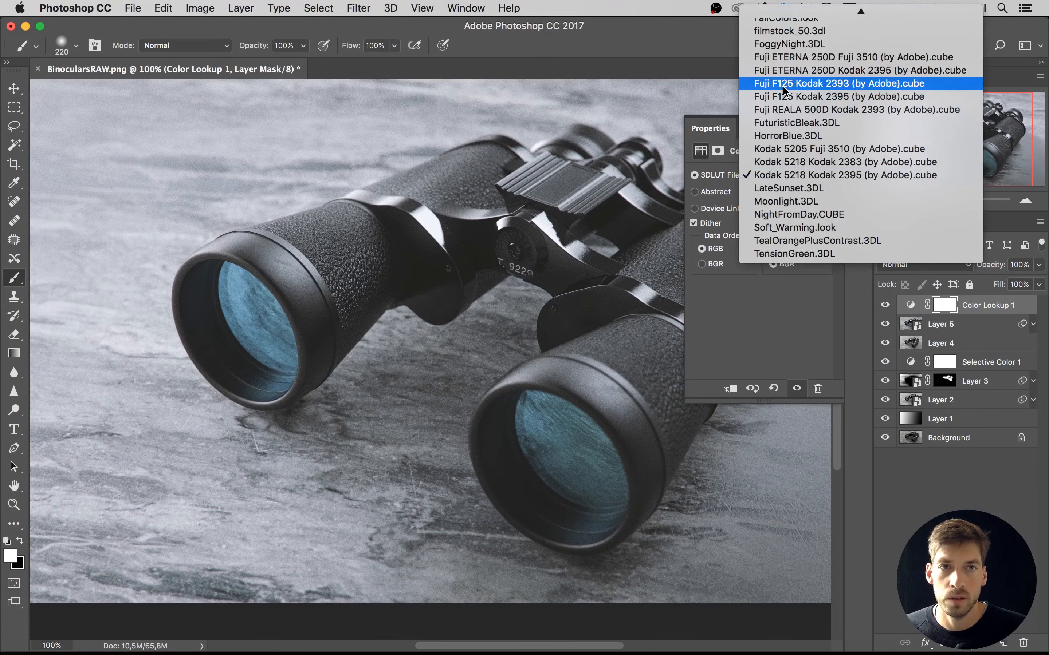
pyautogui.click(776, 56)
# Load the Kodak 5218 Kodak 2395 LUT into Color Lookup 1 and lower the layer's opacity to 33%.
pyautogui.click(773, 174)
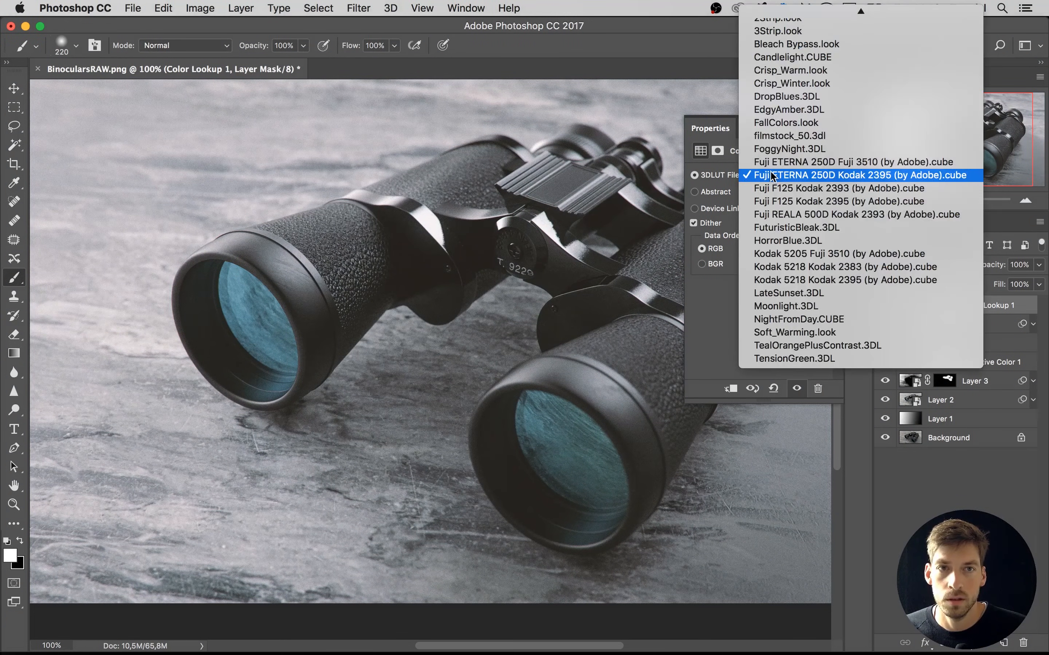
pyautogui.click(795, 285)
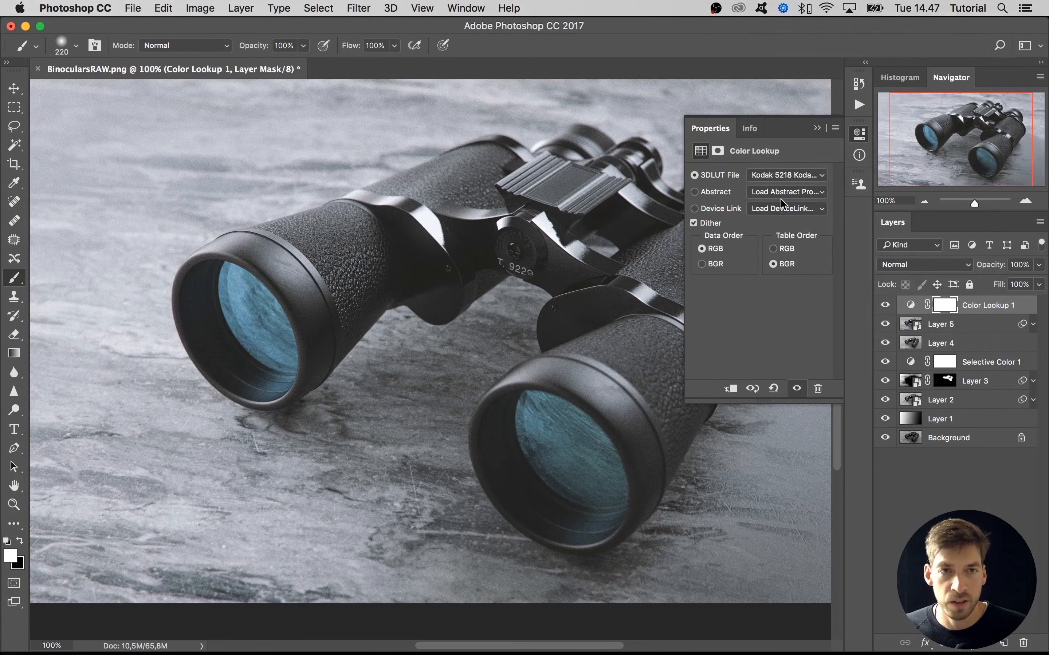
pyautogui.click(858, 134)
pyautogui.moveTo(1041, 274); pyautogui.dragTo(992, 280)
# Add a second Color Lookup layer with the Kodak 5205 Fuji 3510 LUT at 29% opacity.
pyautogui.click(965, 643)
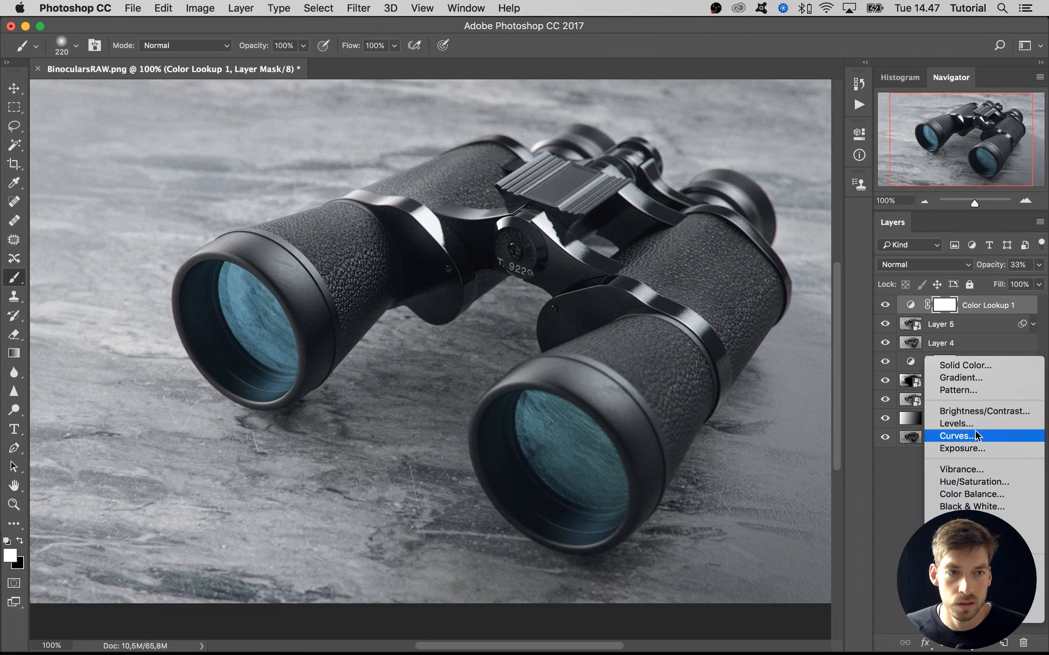
pyautogui.click(976, 544)
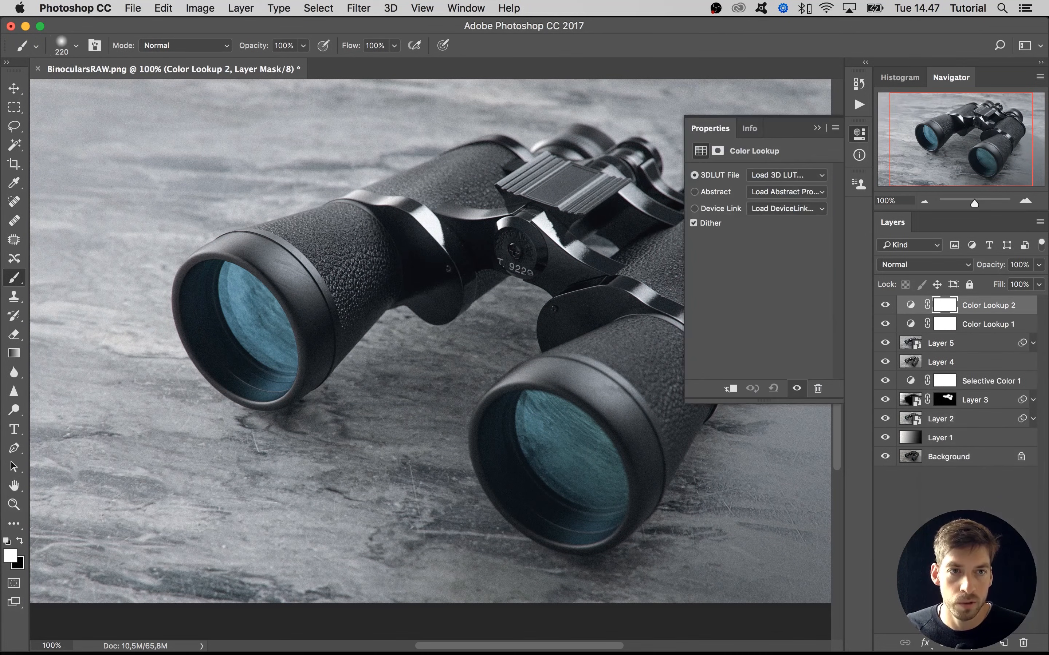
pyautogui.click(772, 177)
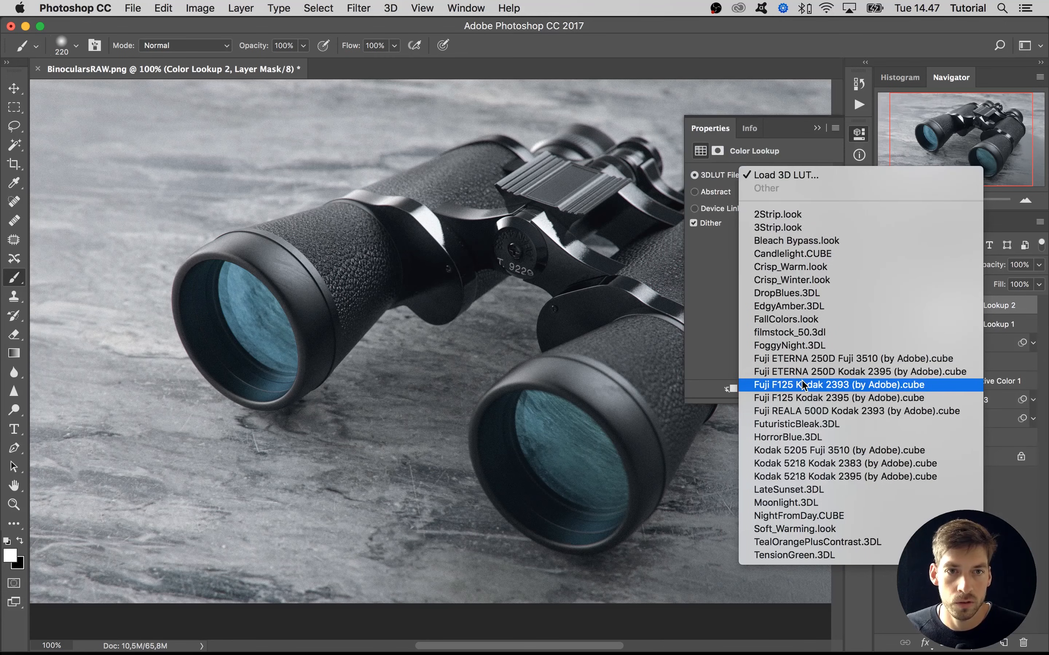
pyautogui.click(809, 451)
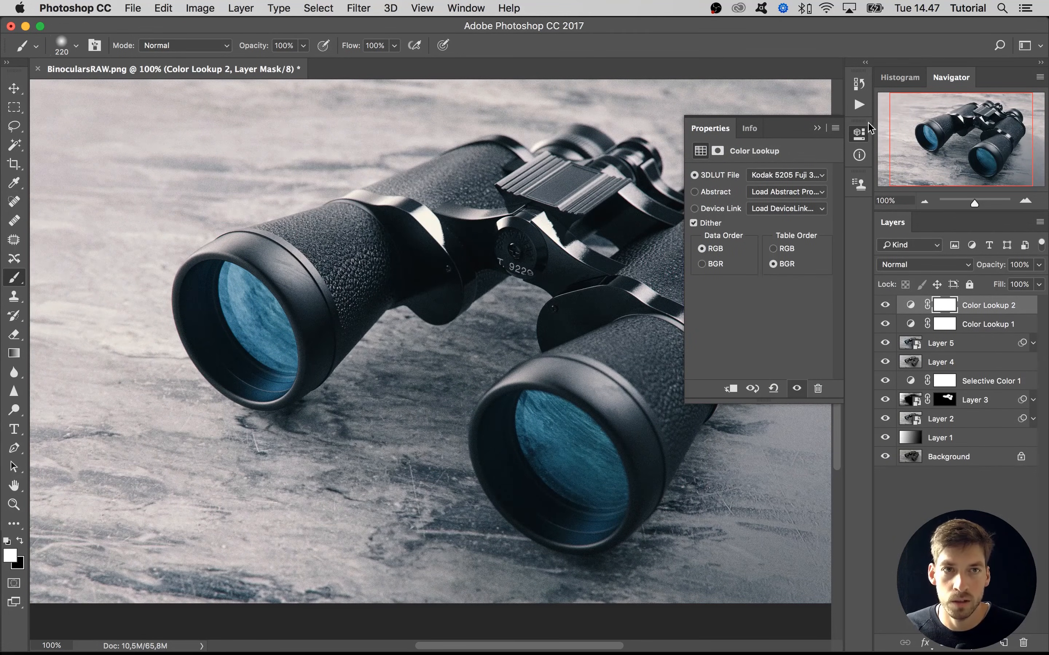
pyautogui.click(859, 134)
pyautogui.moveTo(1039, 264); pyautogui.dragTo(991, 284)
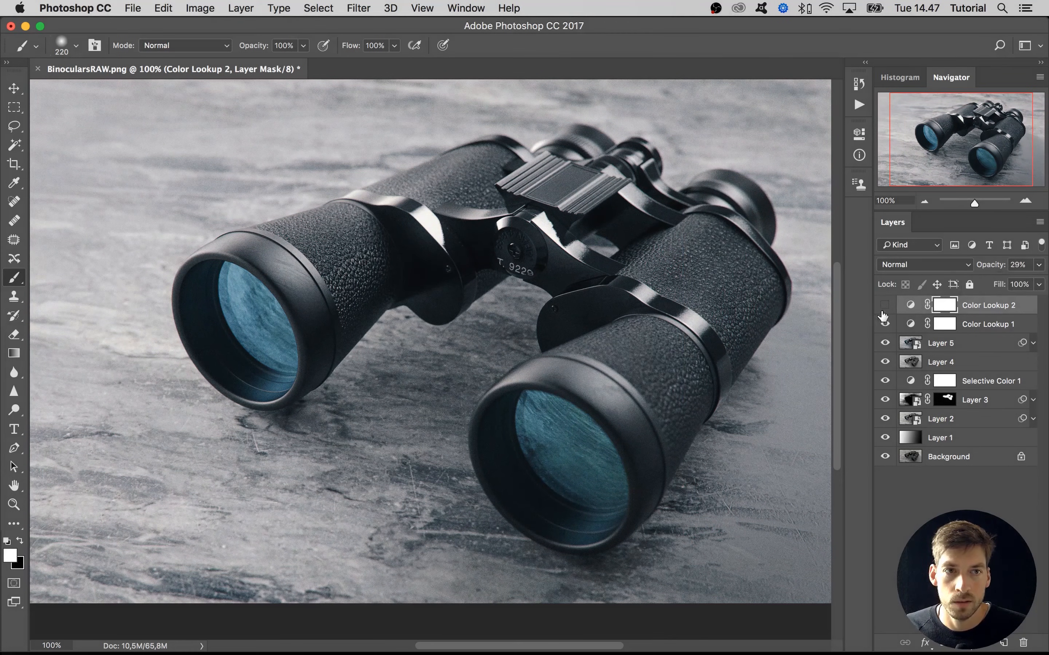
# Compare the image with and without Color Lookup 2, and review the grade at 66.67% and 100% zoom.
pyautogui.click(884, 305)
pyautogui.click(885, 306)
pyautogui.moveTo(885, 310)
pyautogui.mouseDown()
pyautogui.moveTo(887, 328)
pyautogui.moveTo(887, 309)
pyautogui.mouseUp()
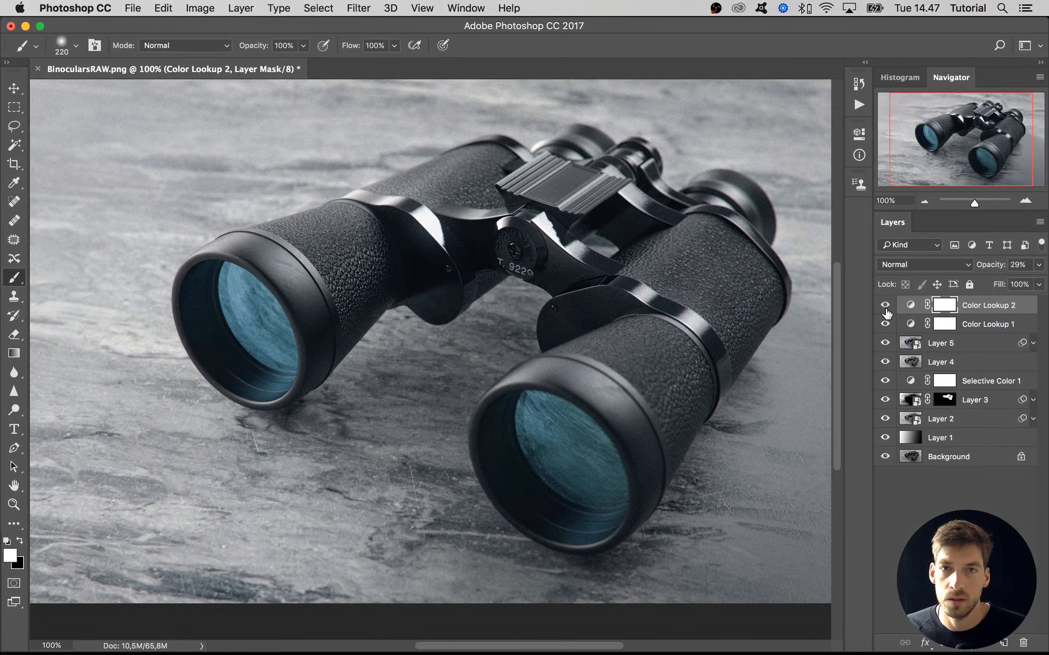
pyautogui.click(925, 202)
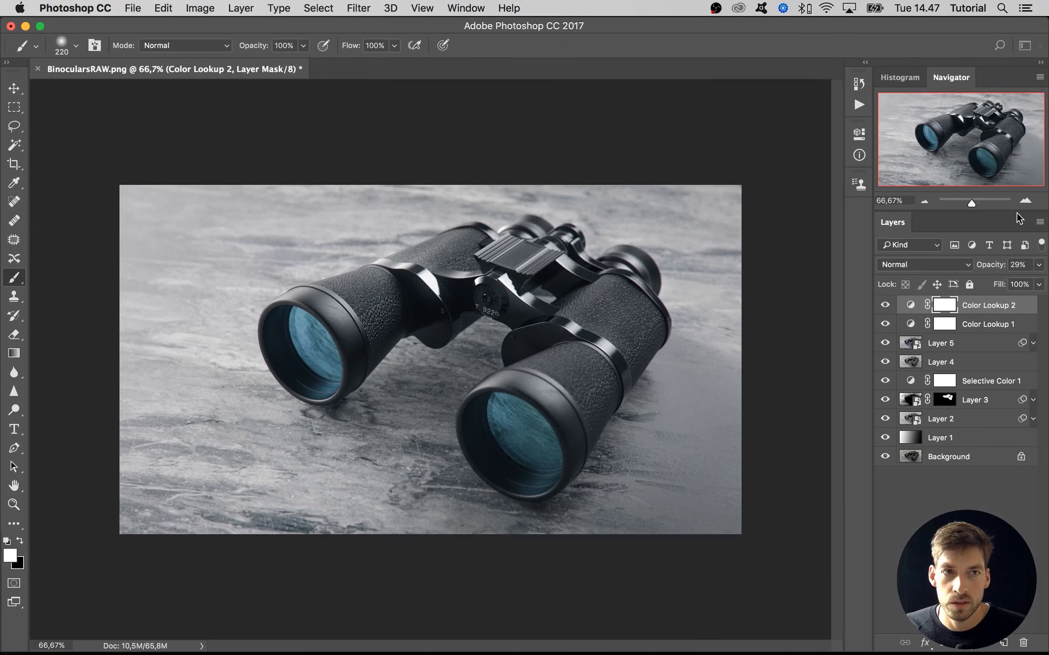
pyautogui.click(1026, 200)
pyautogui.moveTo(964, 138); pyautogui.dragTo(960, 144)
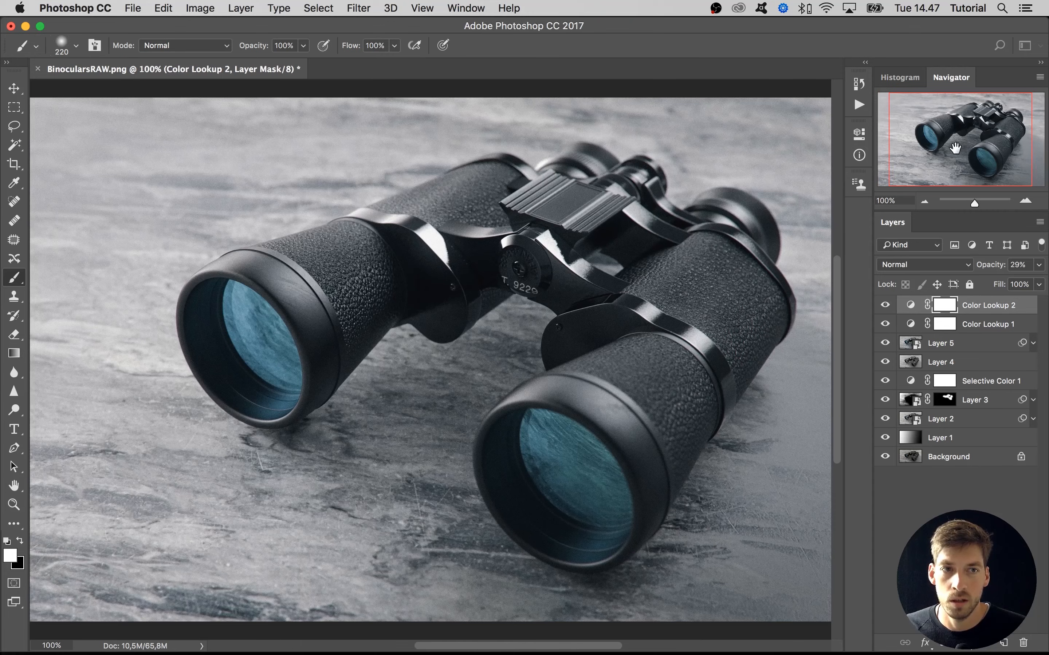
# Rename Layer 1, the Overlay layer above the Background, as Gradient.
pyautogui.click(946, 445)
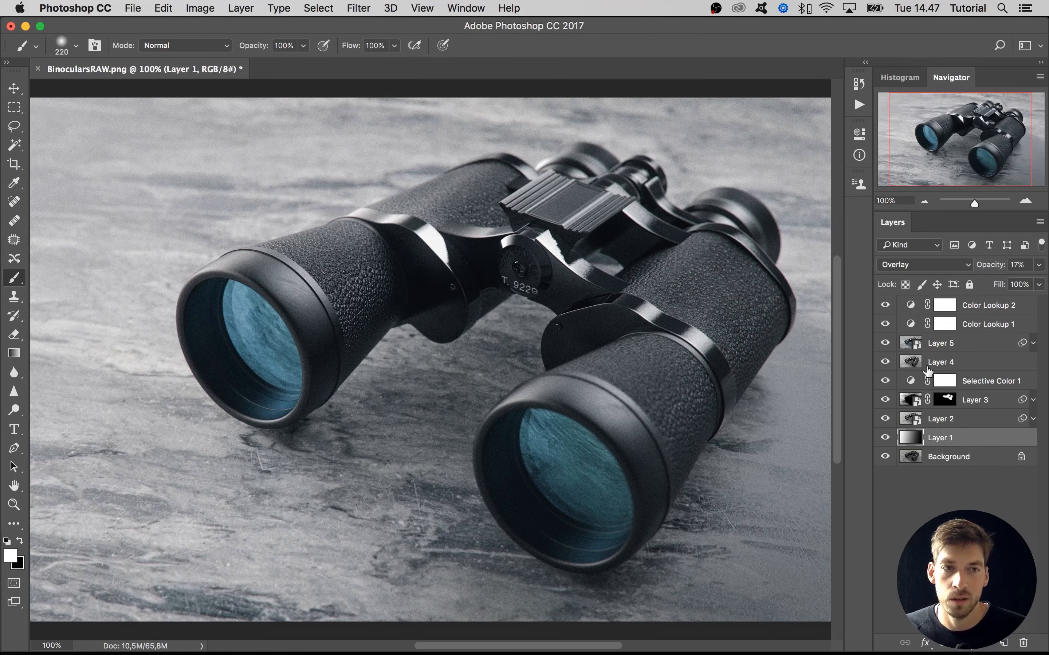
pyautogui.doubleClick(948, 439)
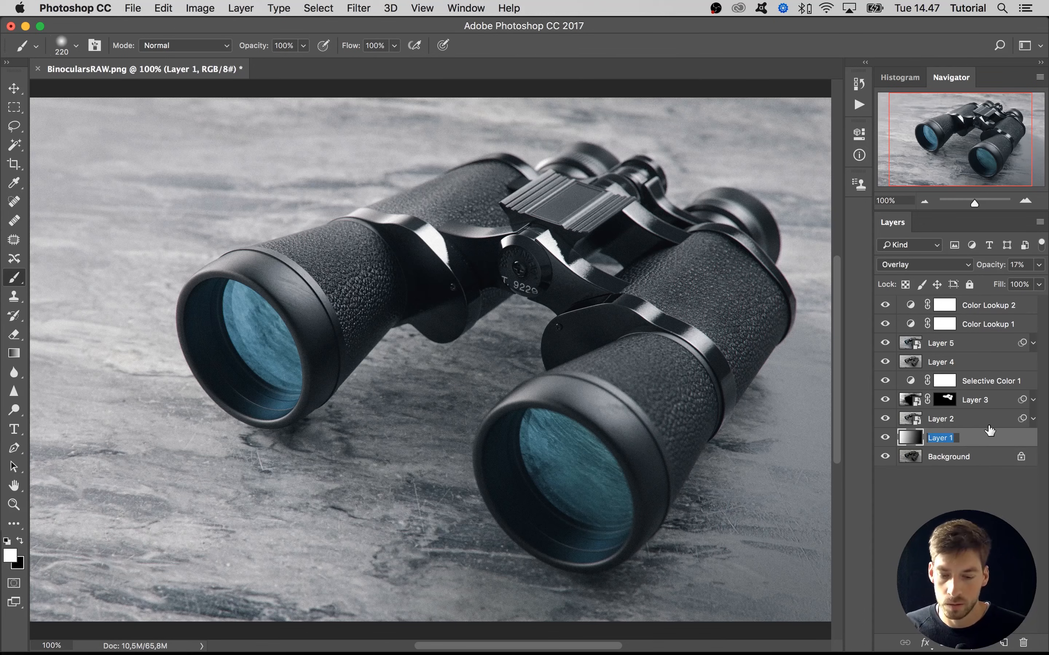
pyautogui.write('Gradie')
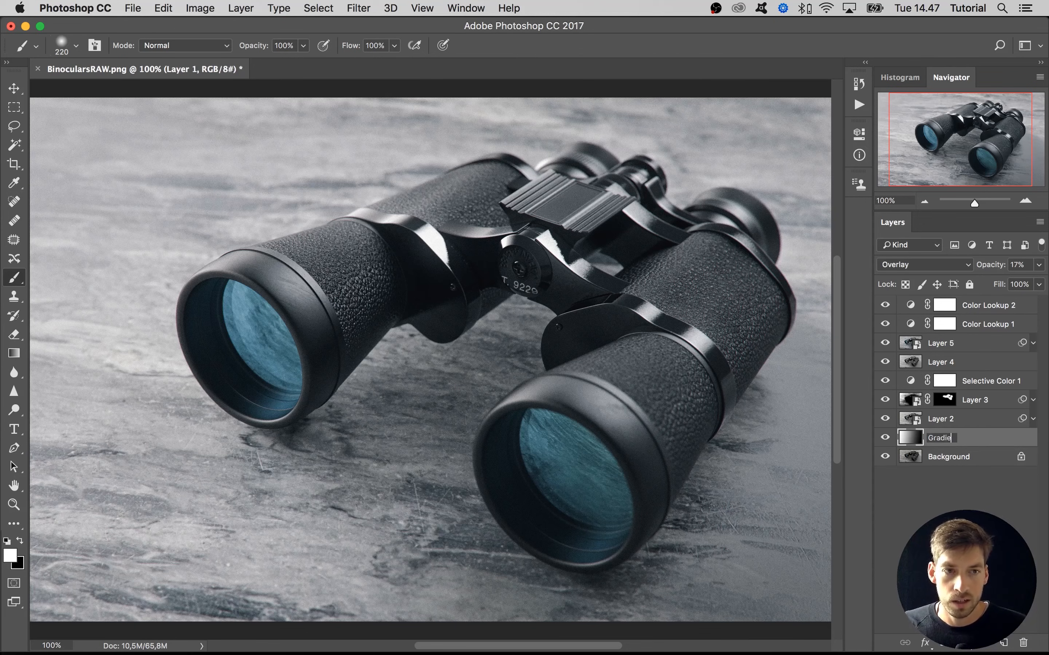
pyautogui.write('nt')
pyautogui.press('Return')
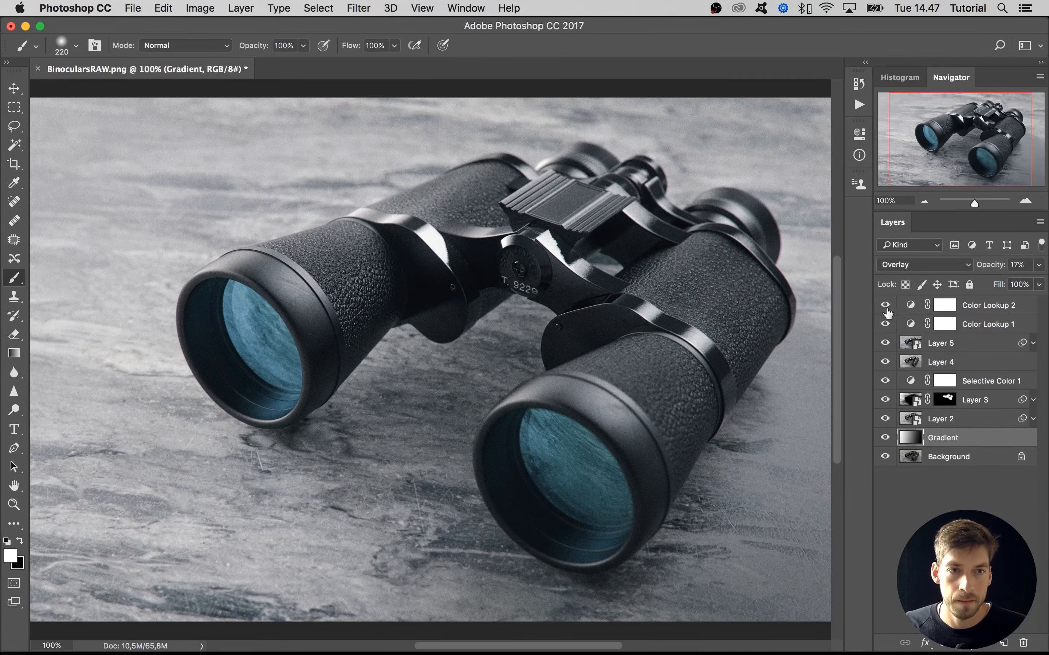
# Hide all layers above Gradient except Layer 2, and rename Layer 2 as Contrast/brightness.
pyautogui.moveTo(885, 307); pyautogui.dragTo(886, 421)
pyautogui.click(885, 419)
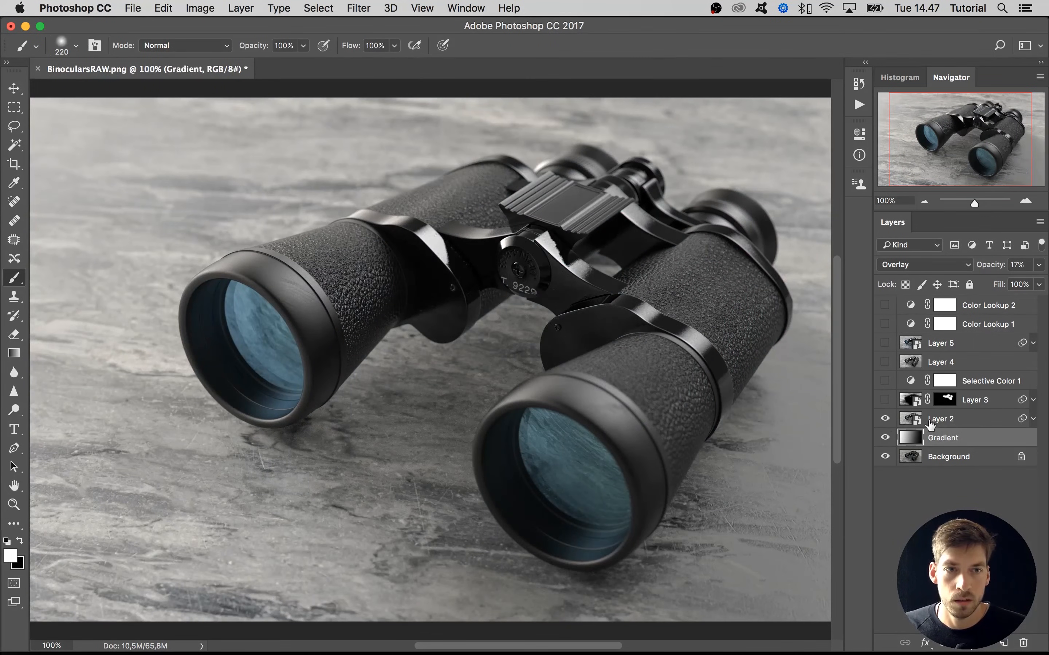
pyautogui.doubleClick(944, 419)
pyautogui.write('Contrast/bright')
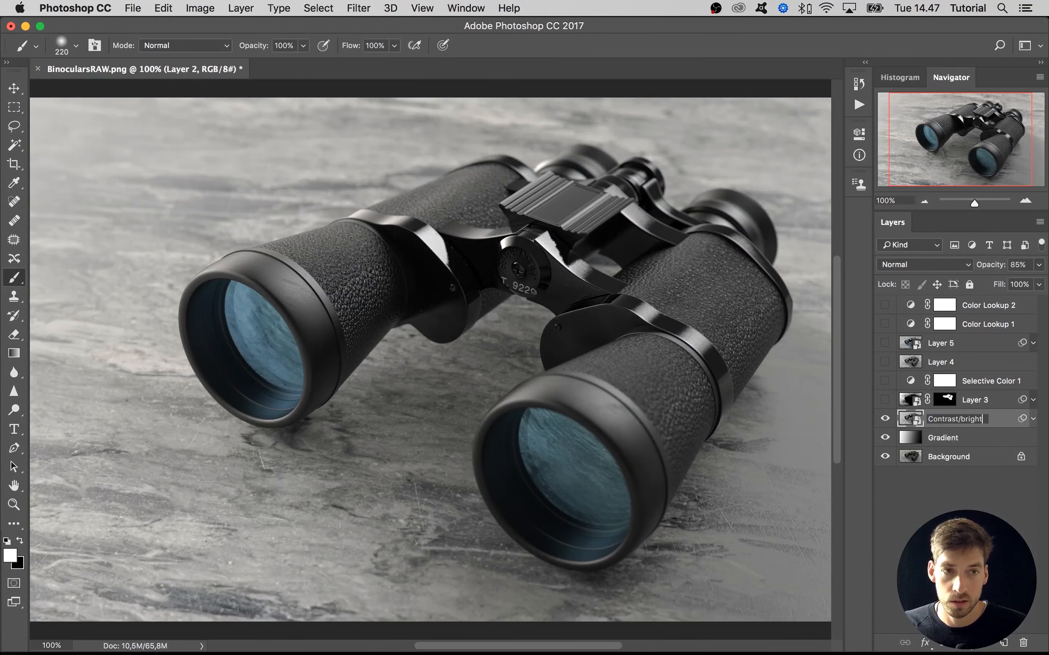
pyautogui.write('ness')
pyautogui.press('Return')
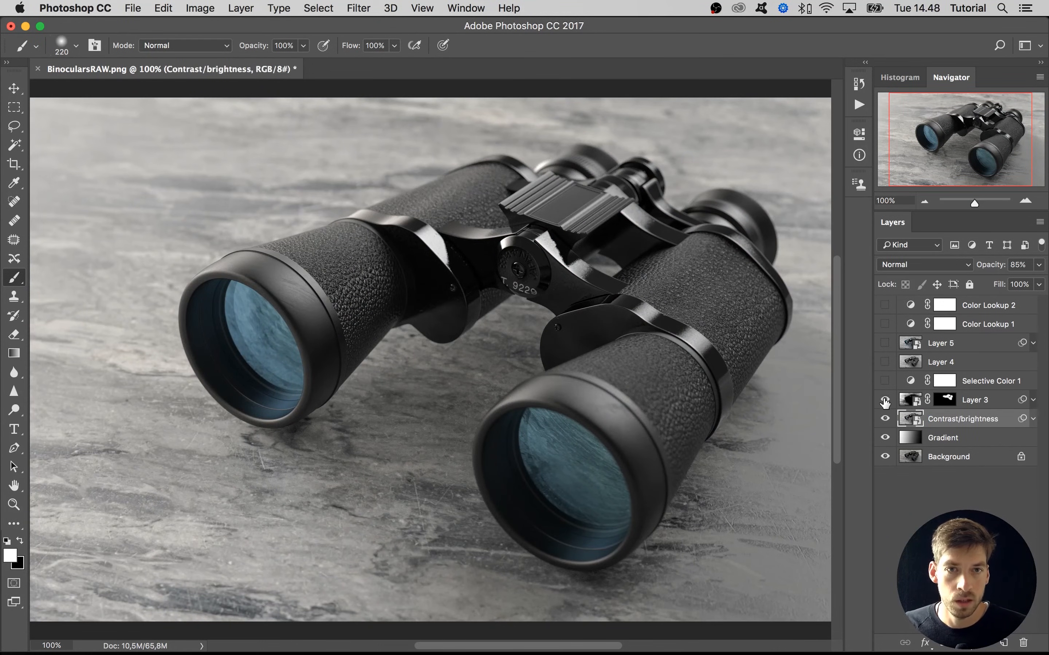
# Make the masked Layer 3 visible and rename it as Bloom.
pyautogui.click(885, 400)
pyautogui.doubleClick(969, 400)
pyautogui.write('Bloom')
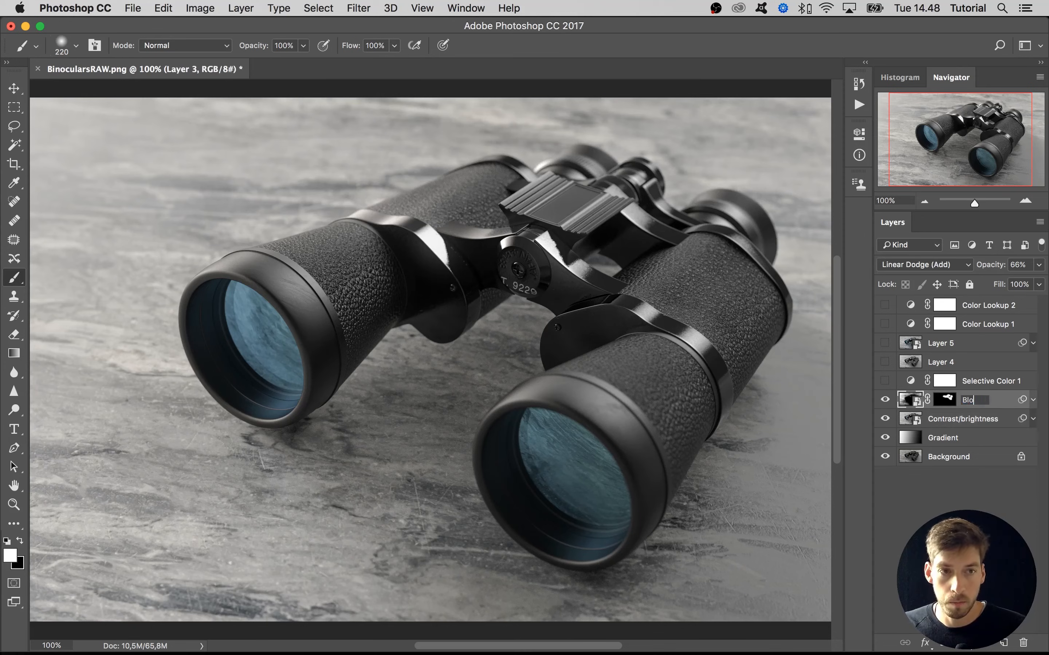
pyautogui.press('Return')
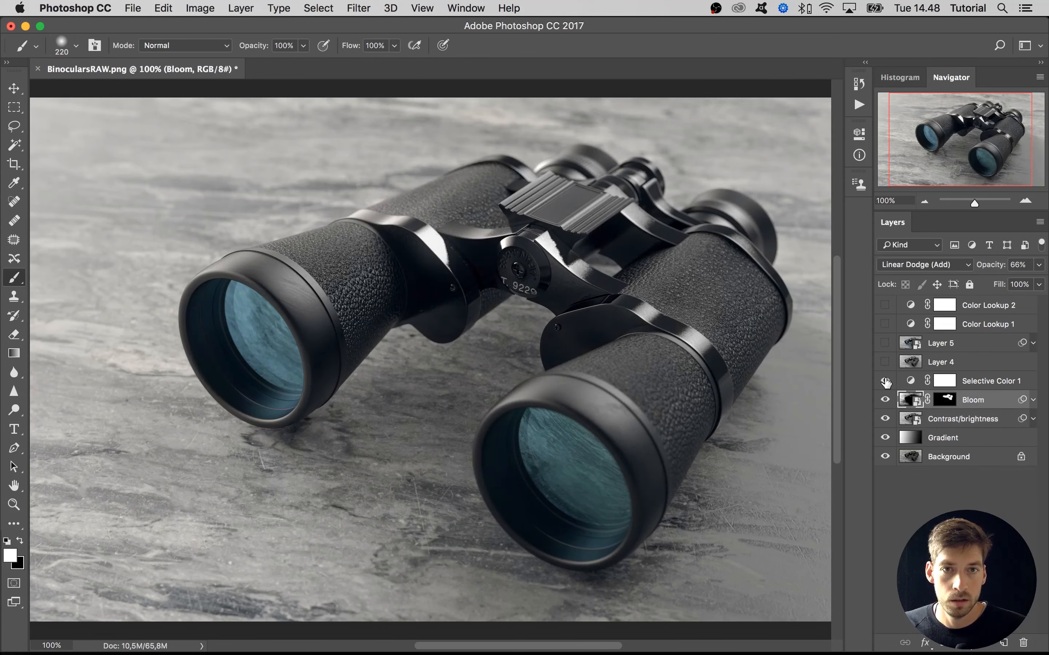
# Rename the Selective Color 1 adjustment layer as Color grading.
pyautogui.doubleClick(973, 381)
pyautogui.write('Cold')
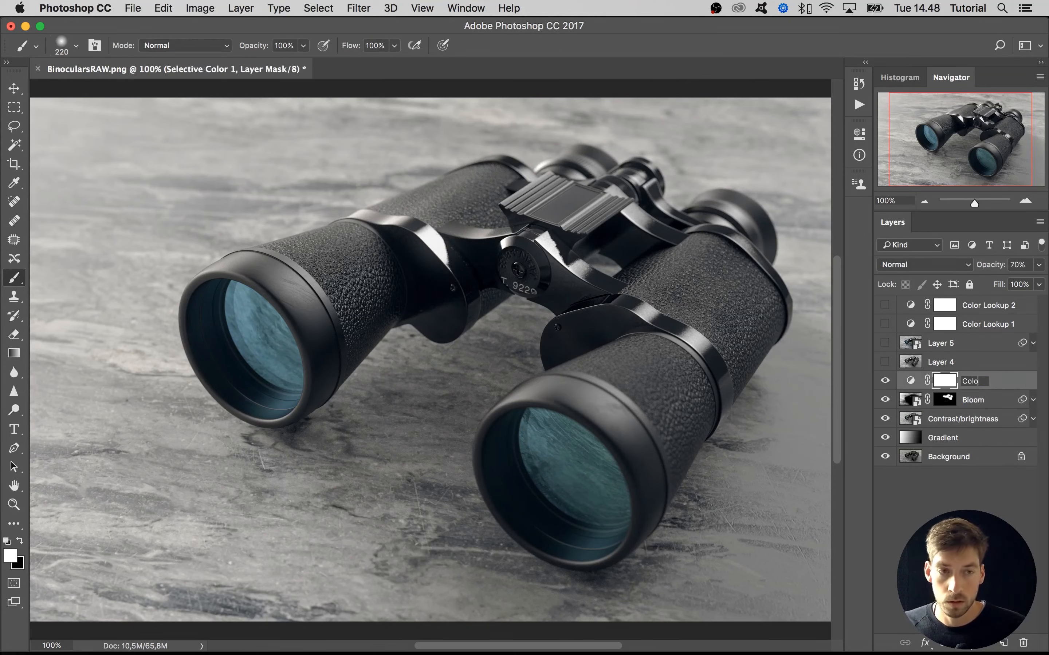
pyautogui.write('r grading')
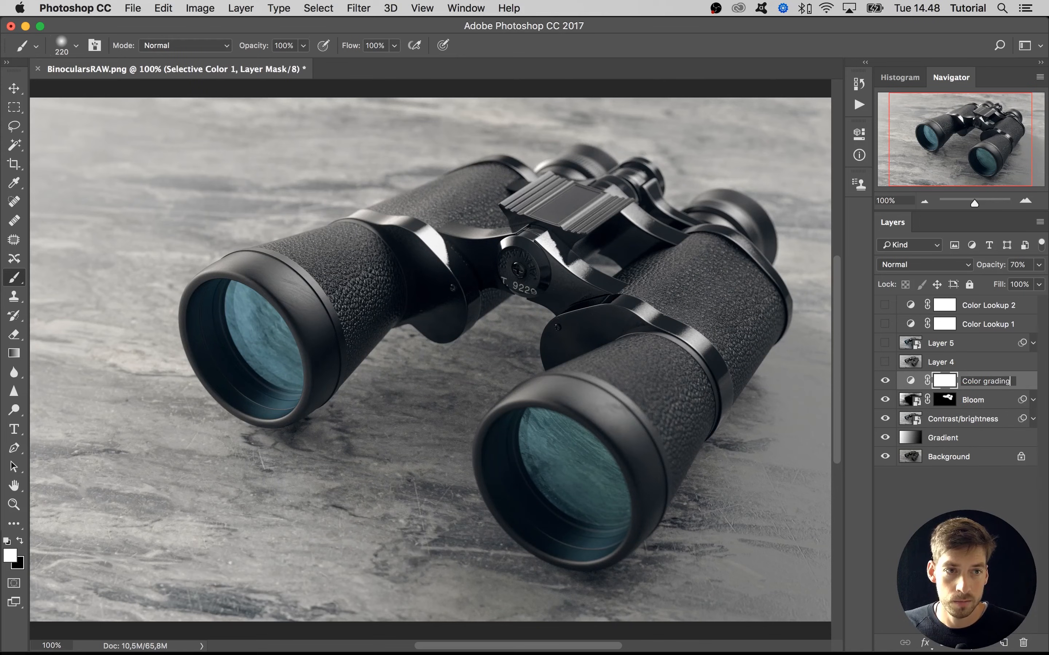
pyautogui.press('Return')
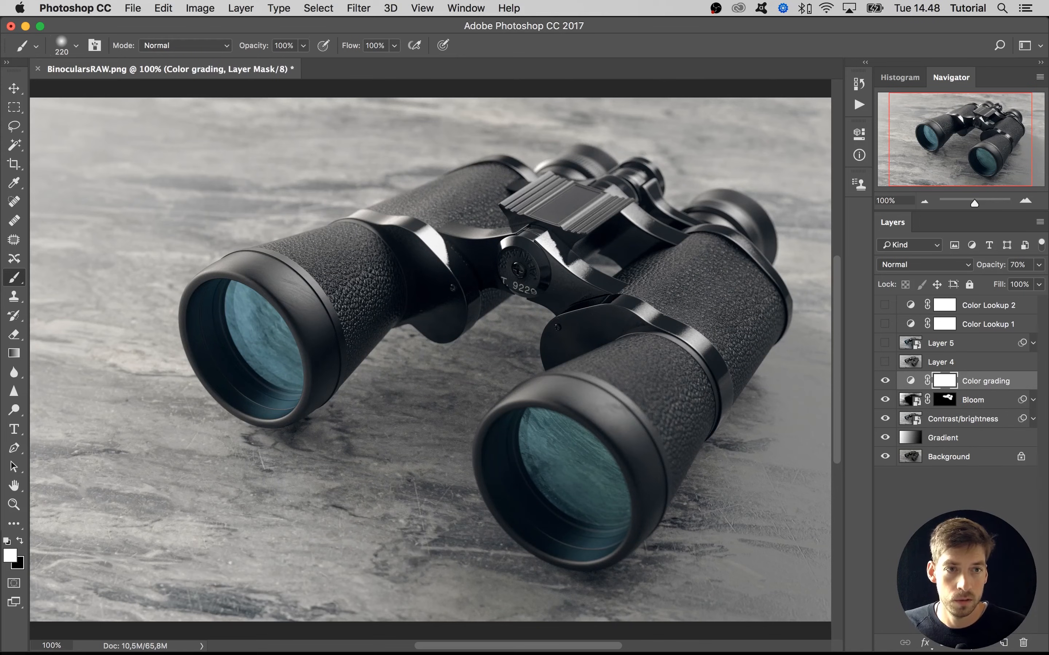
# Make Layer 4, the Overlay layer above Color grading, visible and rename it as Detail enhancement.
pyautogui.click(886, 362)
pyautogui.click(905, 363)
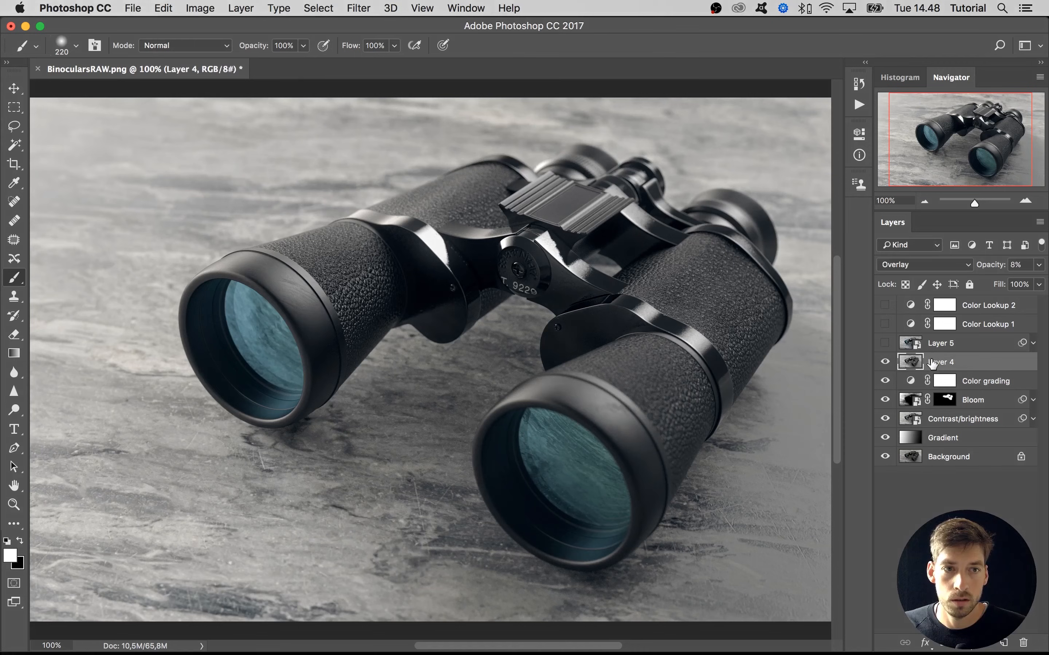
pyautogui.click(886, 362)
pyautogui.doubleClick(941, 362)
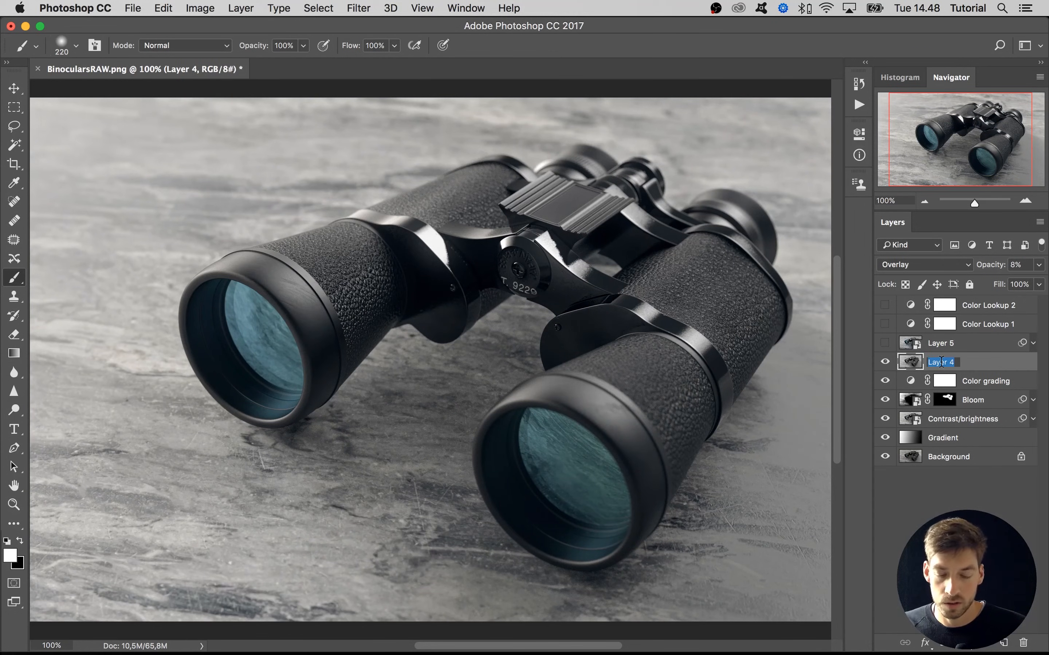
pyautogui.write('Det')
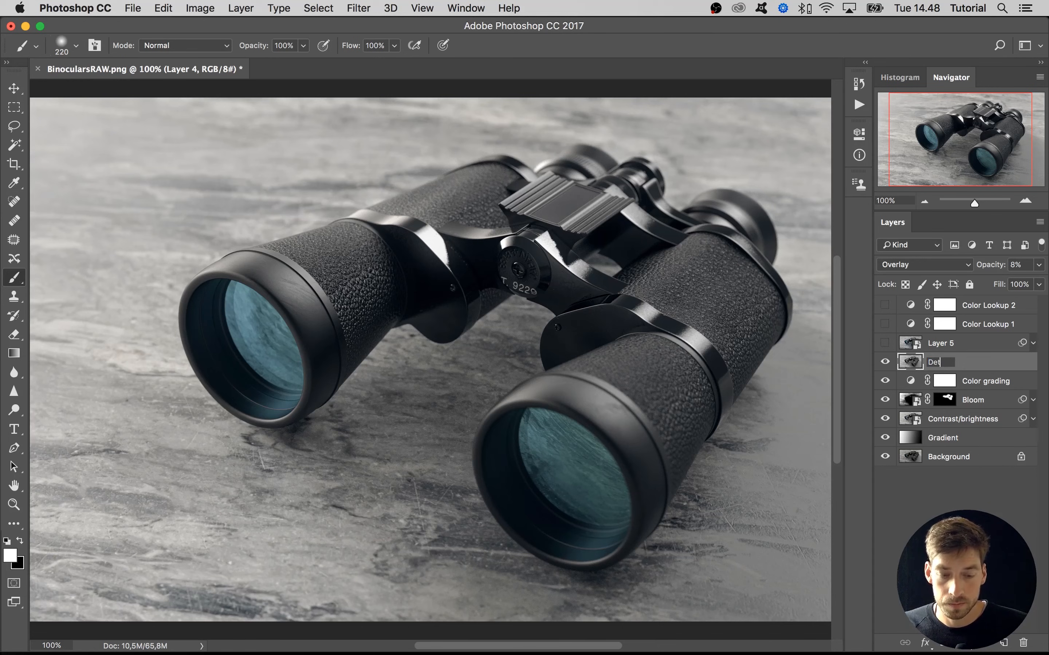
pyautogui.write('ail enhanc')
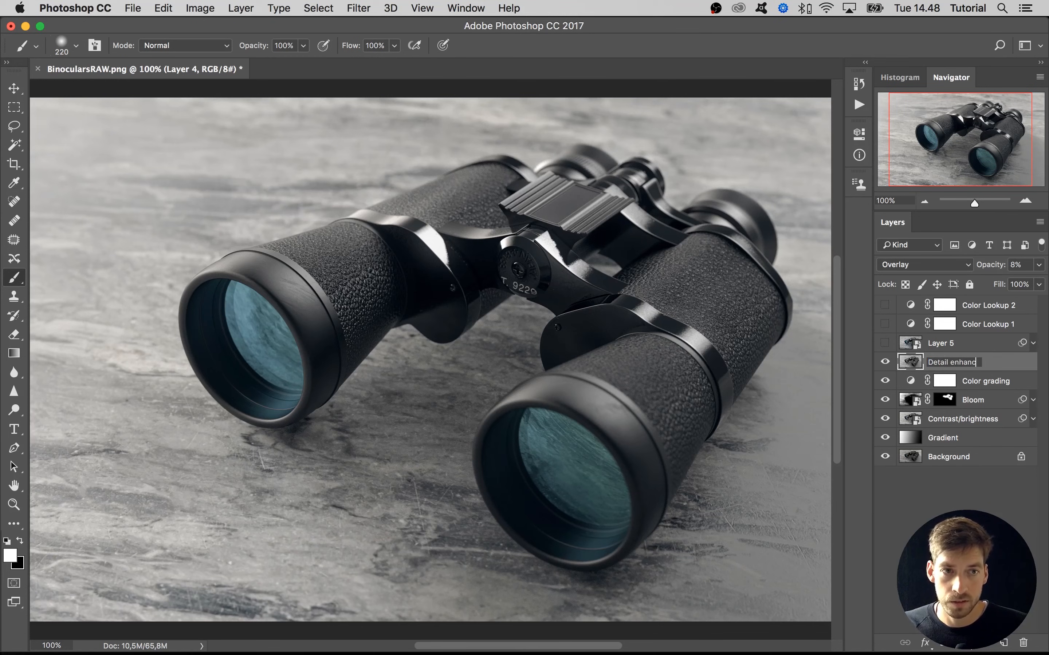
pyautogui.write('ement')
pyautogui.press('Return')
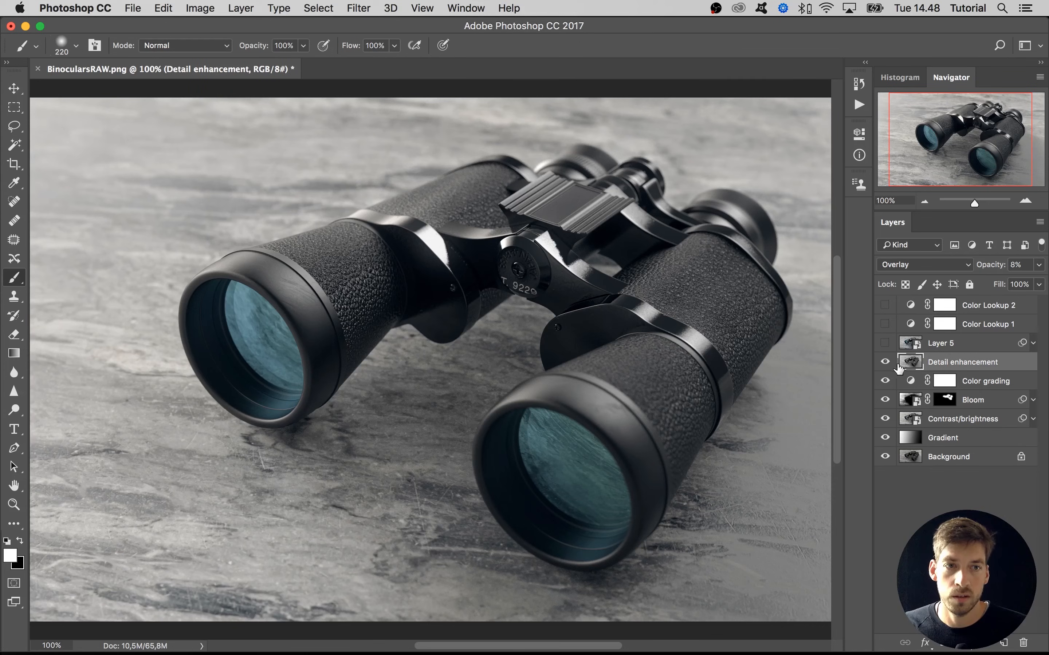
# Compare the image with and without the Detail enhancement layer and check the layer's opacity.
pyautogui.click(886, 362)
pyautogui.click(886, 362)
pyautogui.click(886, 361)
pyautogui.click(886, 362)
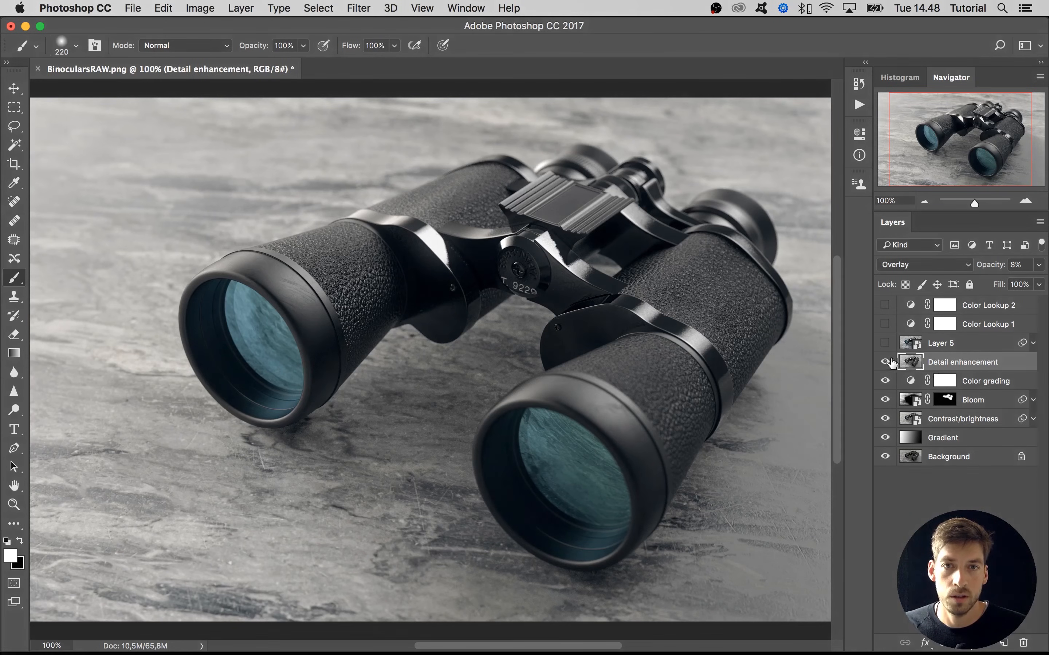
pyautogui.click(1040, 265)
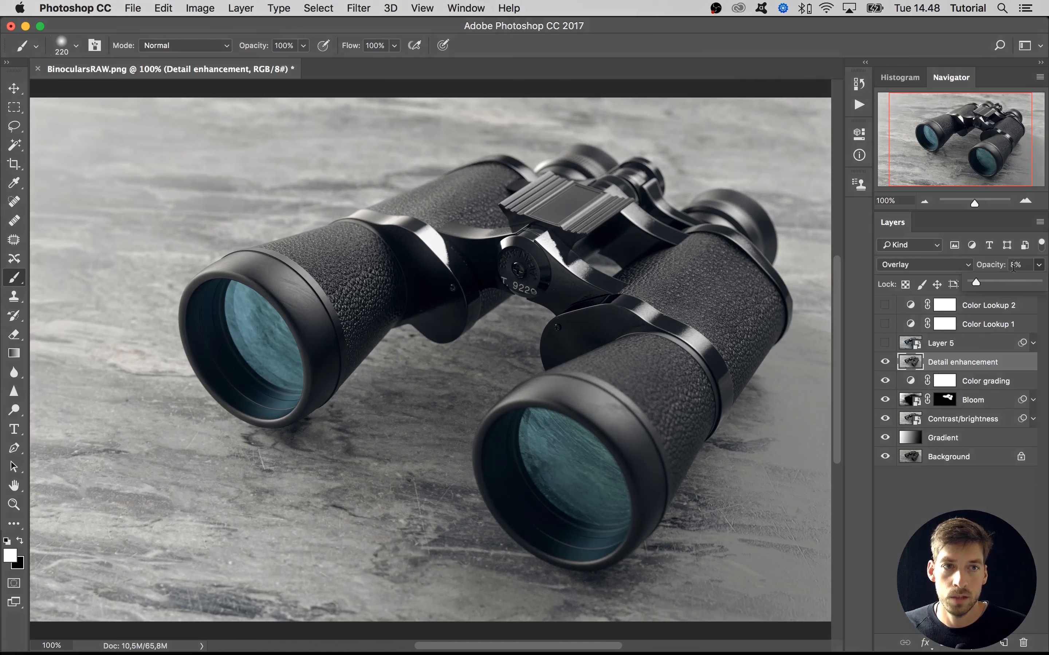
# Make Layer 5 visible and rename it as Final adjustments.
pyautogui.click(885, 343)
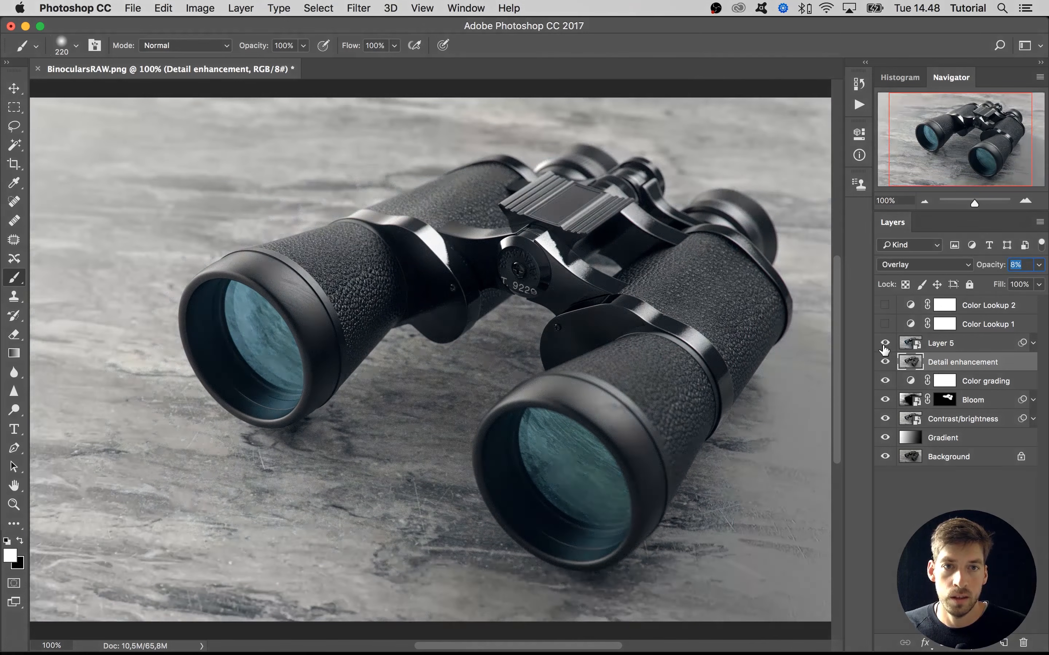
pyautogui.click(940, 343)
pyautogui.doubleClick(944, 344)
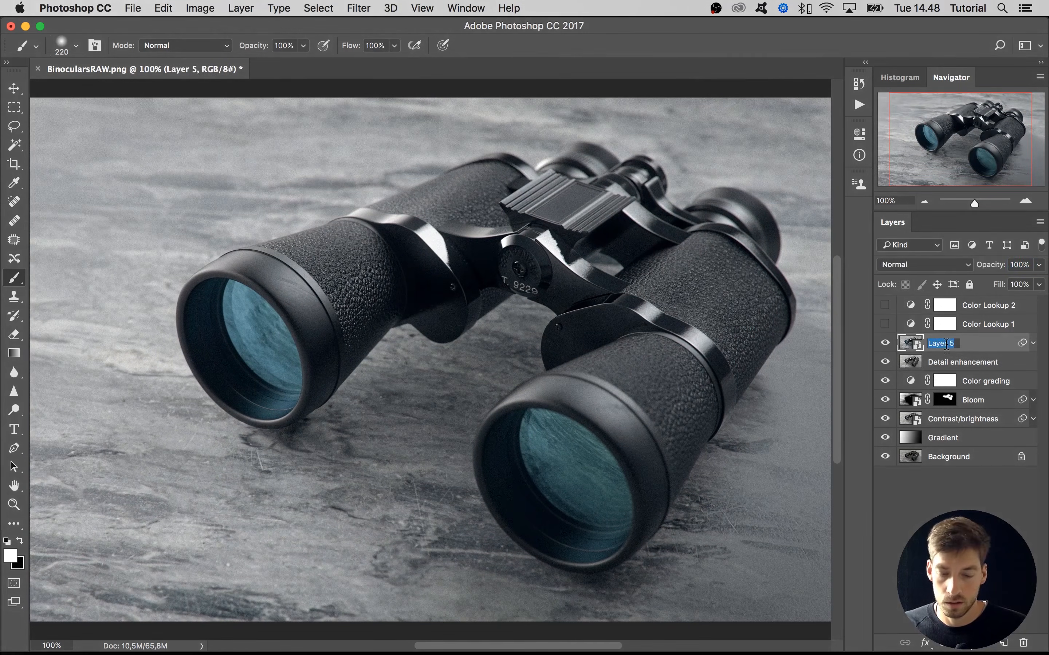
pyautogui.write('Final adjus')
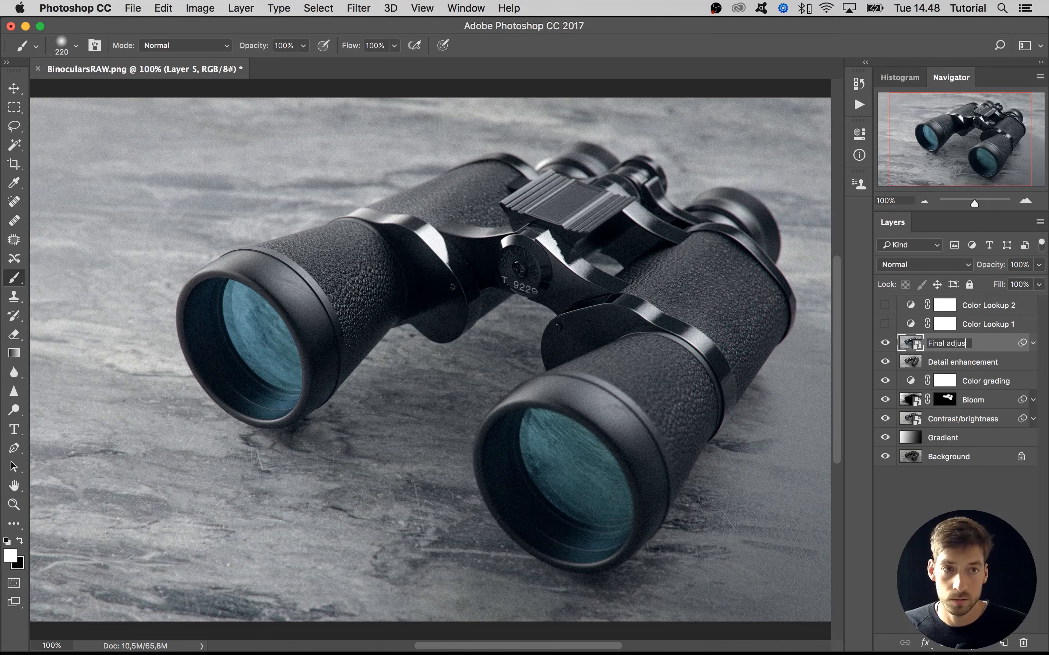
pyautogui.write('tments')
pyautogui.press('Return')
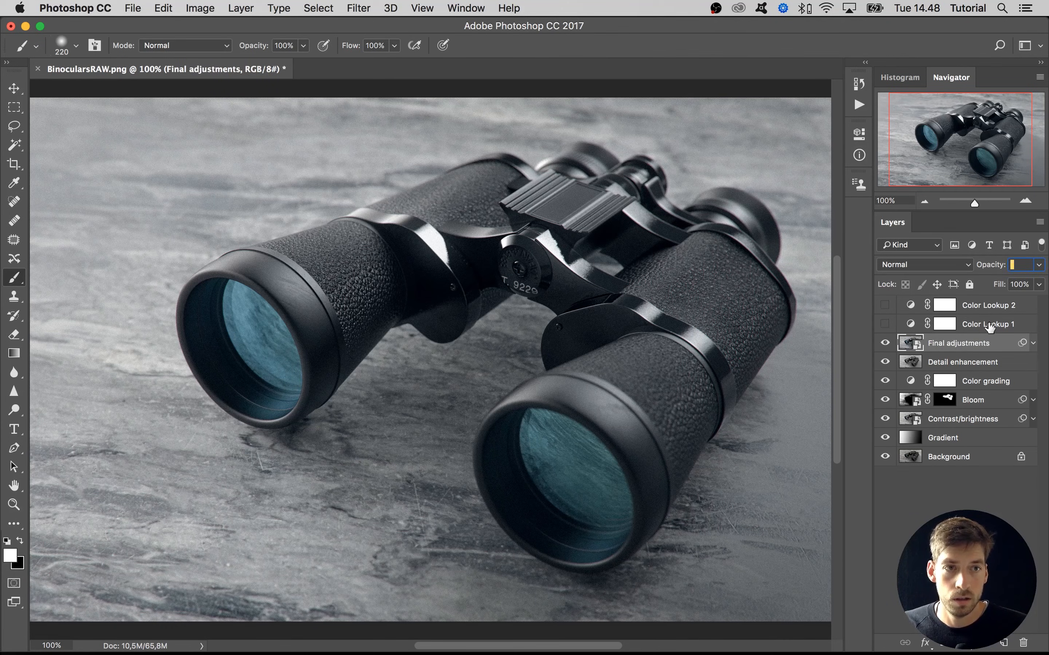
# Turn the visibility of the Color Lookup 1 and Color Lookup 2 layers back on.
pyautogui.click(990, 328)
pyautogui.click(980, 343)
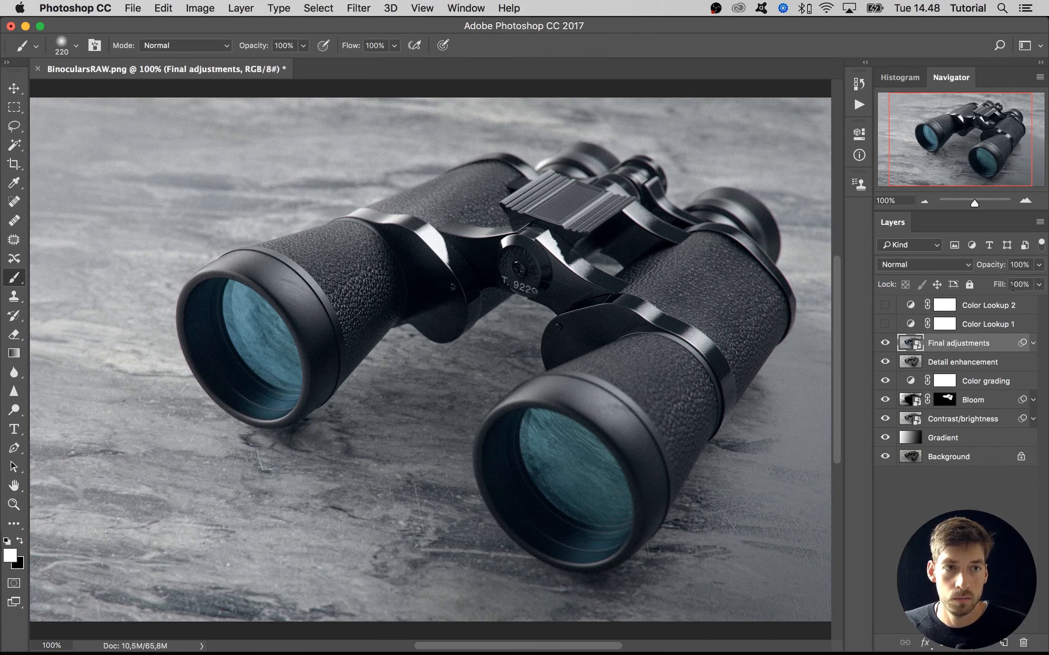
pyautogui.click(992, 306)
pyautogui.click(990, 324)
pyautogui.click(884, 323)
pyautogui.click(885, 306)
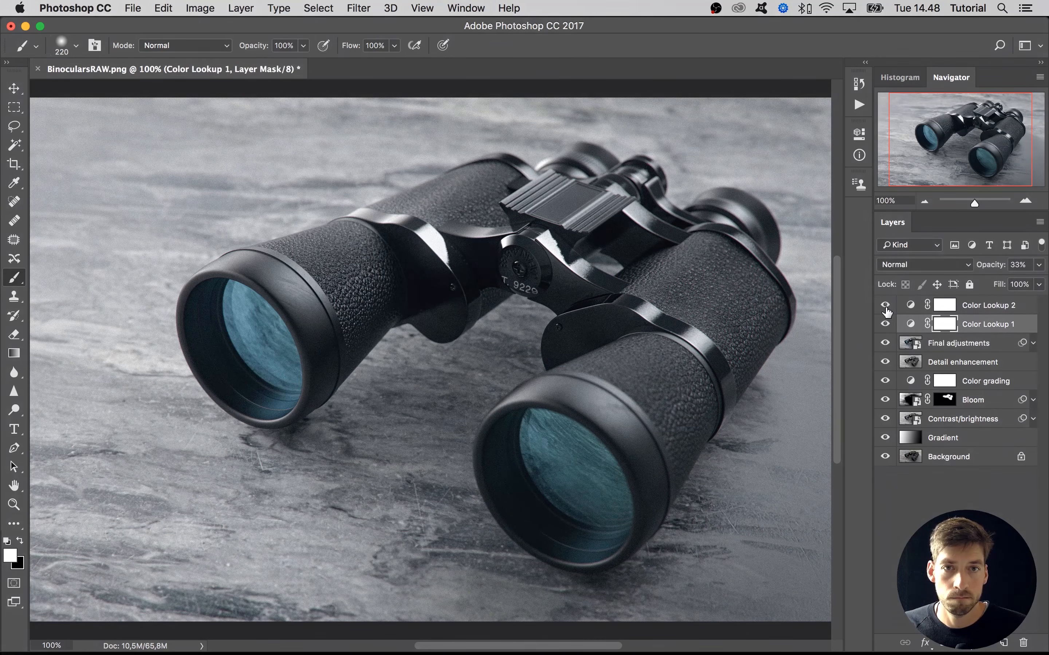
pyautogui.click(990, 327)
pyautogui.hotkey('alt', ']')
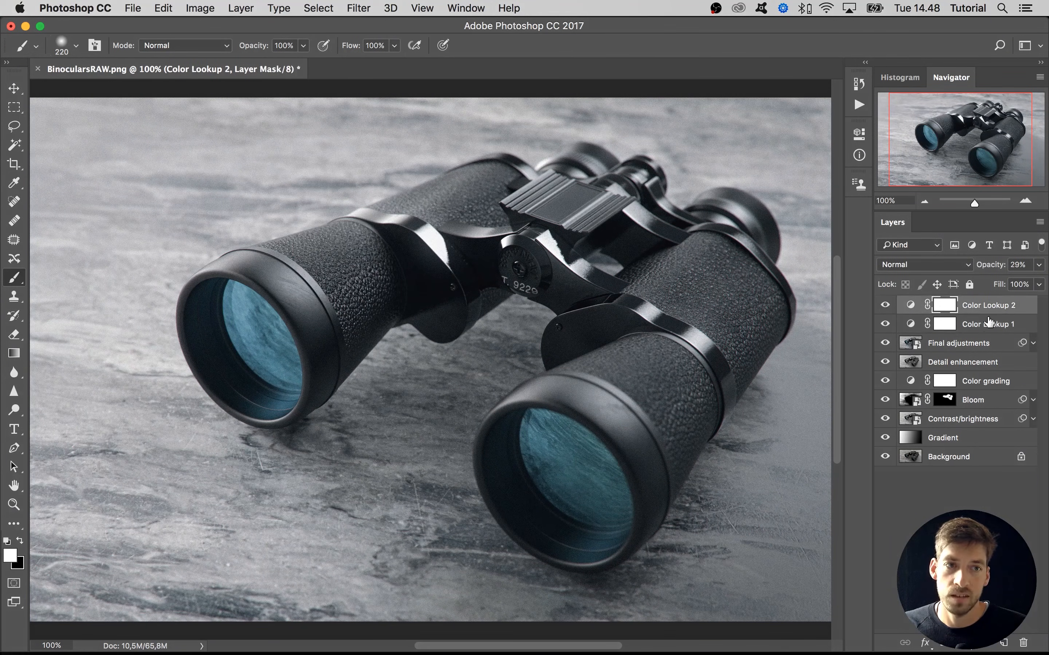
pyautogui.hotkey('alt', '[')
pyautogui.hotkey('alt', ']')
pyautogui.hotkey('alt', '[')
pyautogui.hotkey('alt', ']')
pyautogui.hotkey('alt', '[')
pyautogui.hotkey('alt', ']')
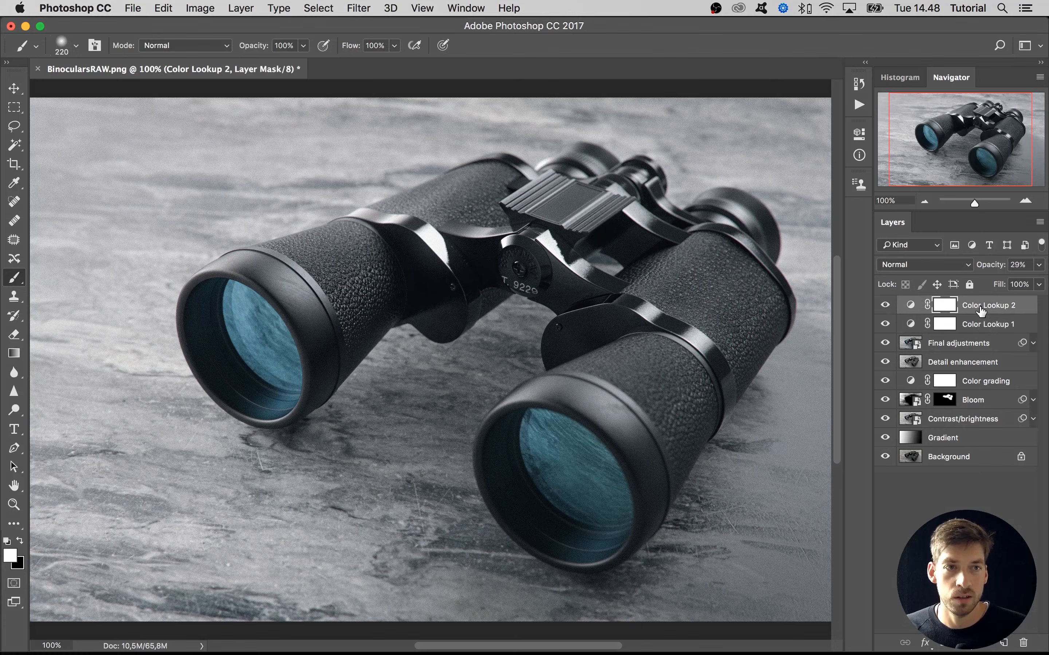
# Group all layers from Gradient up to Color Lookup 2, leaving only the Background outside the group.
pyautogui.click(960, 438)
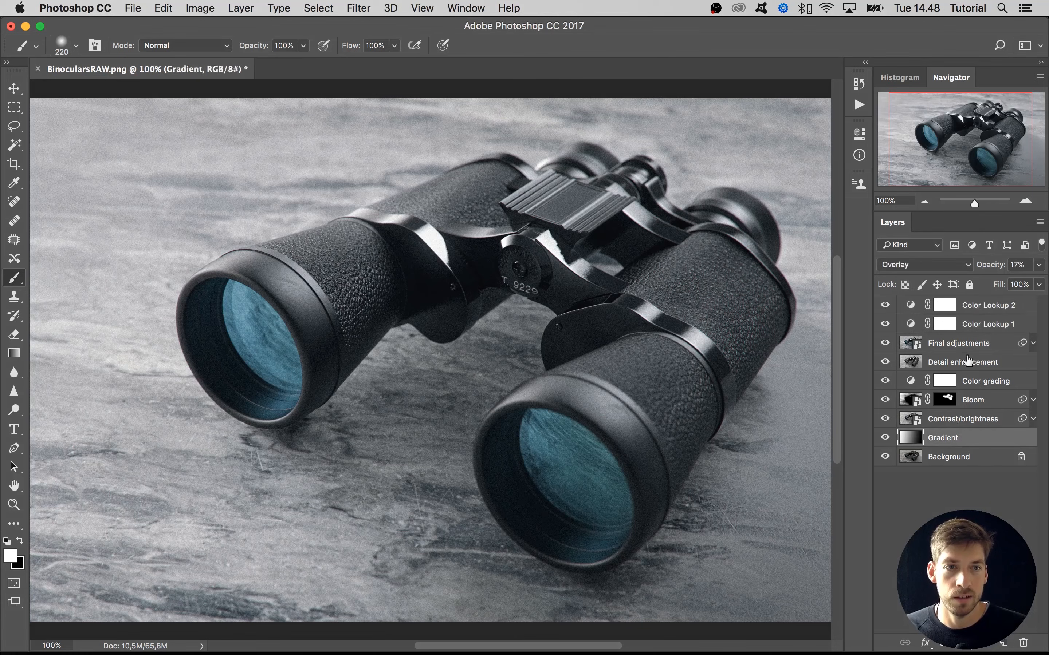
pyautogui.keyDown('shift'); pyautogui.click(974, 305); pyautogui.keyUp('shift')
pyautogui.click(962, 481)
pyautogui.click(964, 437)
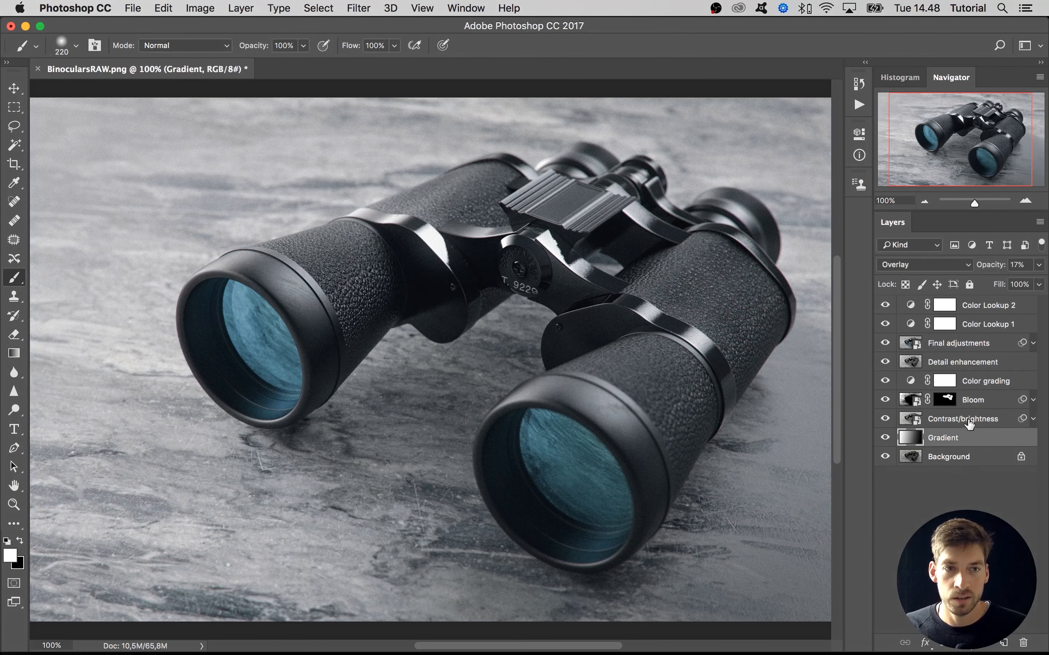
pyautogui.keyDown('shift'); pyautogui.click(976, 305); pyautogui.keyUp('shift')
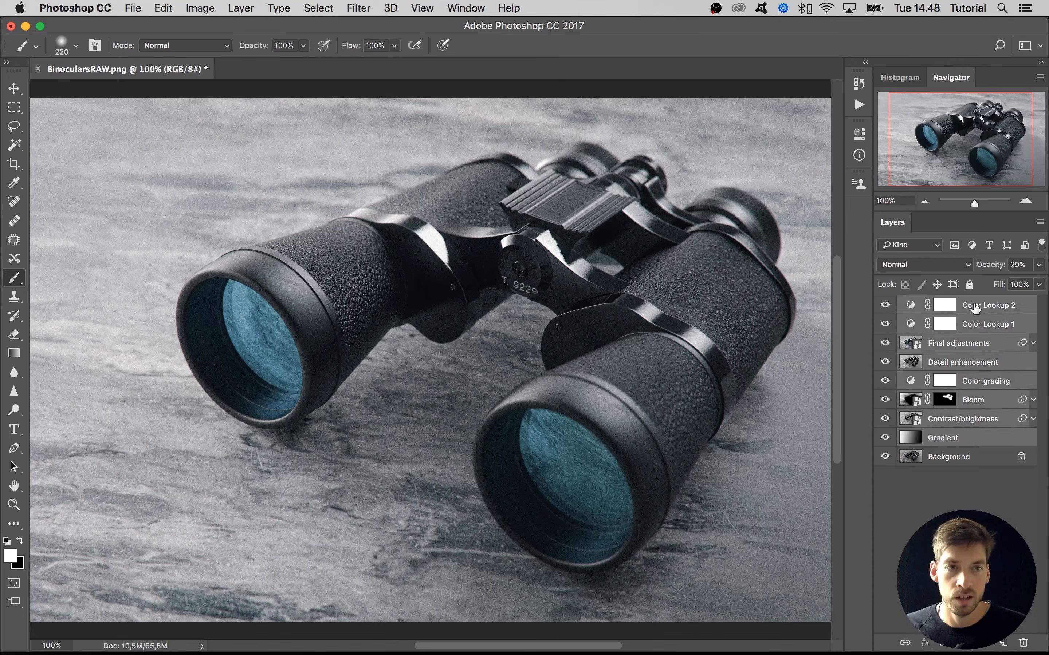
pyautogui.click(982, 645)
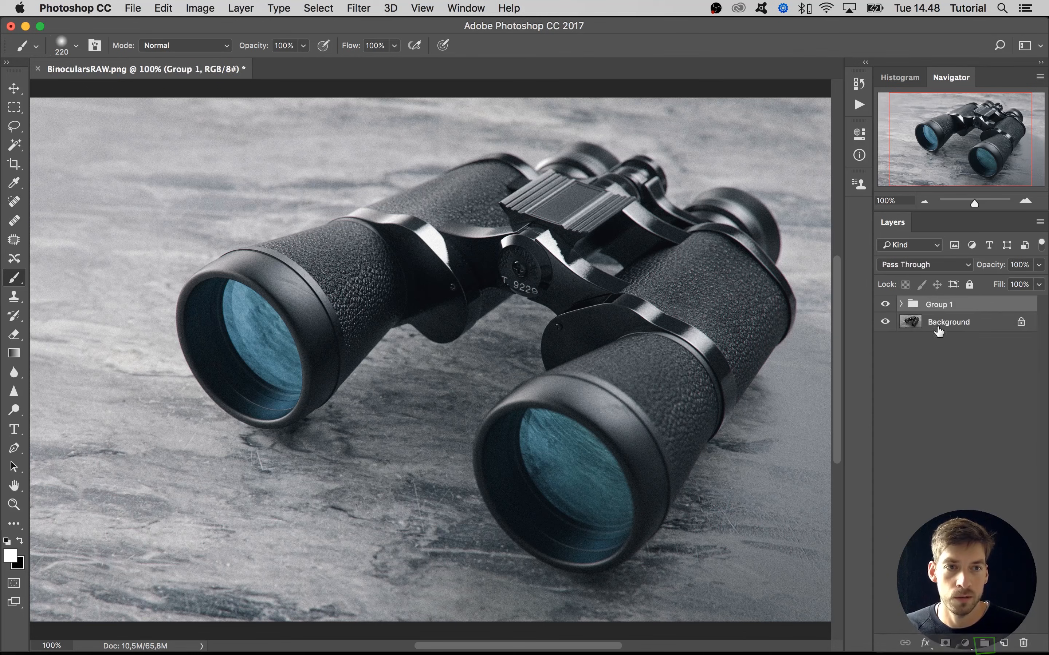
# Check the contents of the new layer group and rename the group as Post.
pyautogui.click(901, 305)
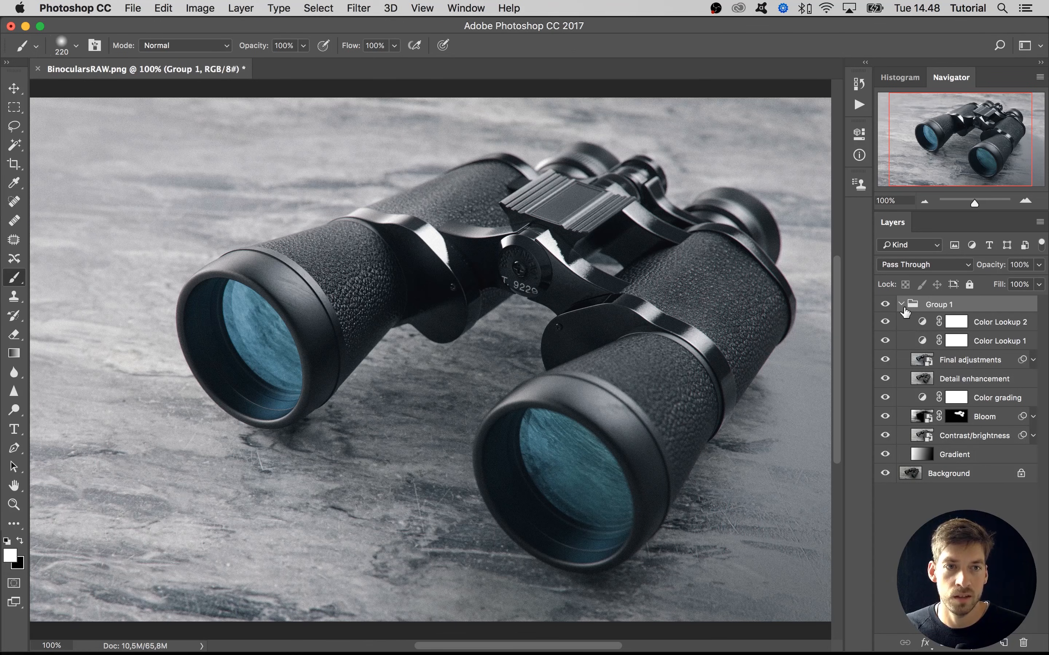
pyautogui.click(901, 305)
pyautogui.doubleClick(940, 304)
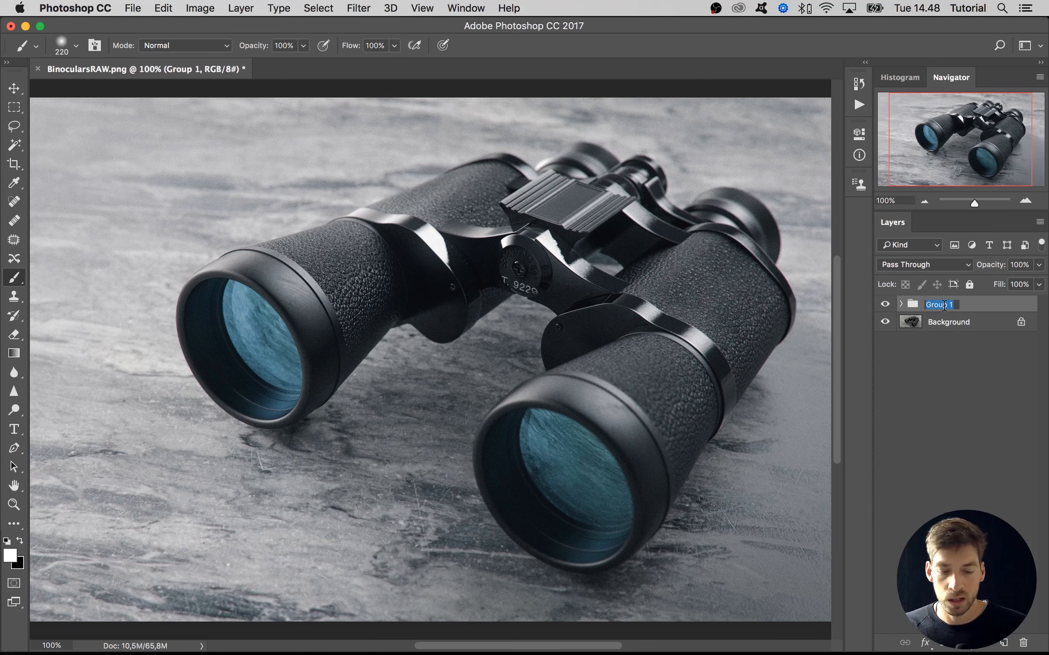
pyautogui.write('Post')
pyautogui.press('Return')
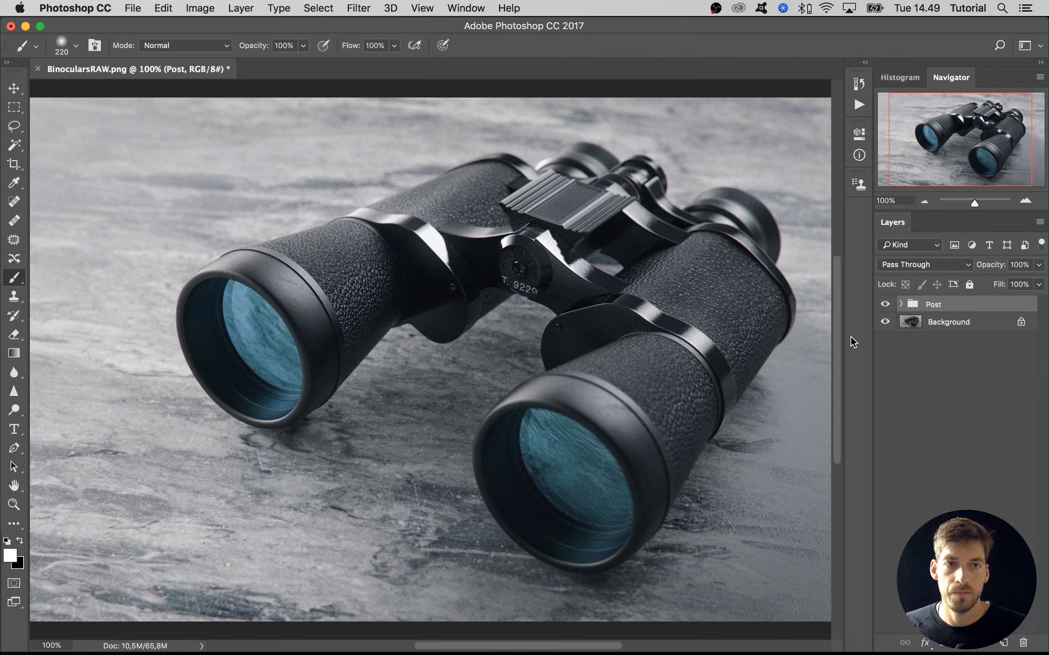
# Compare the image with and without the Post group, and review the final result at 66.67% and 100% zoom.
pyautogui.click(908, 401)
pyautogui.click(885, 304)
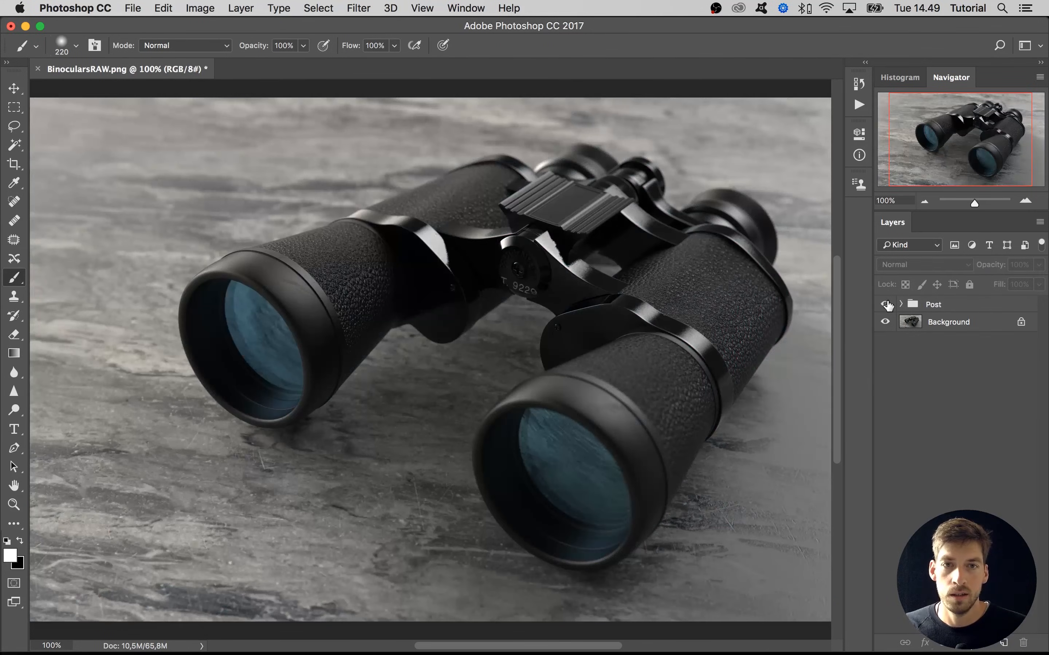
pyautogui.click(885, 304)
pyautogui.click(885, 305)
pyautogui.click(886, 304)
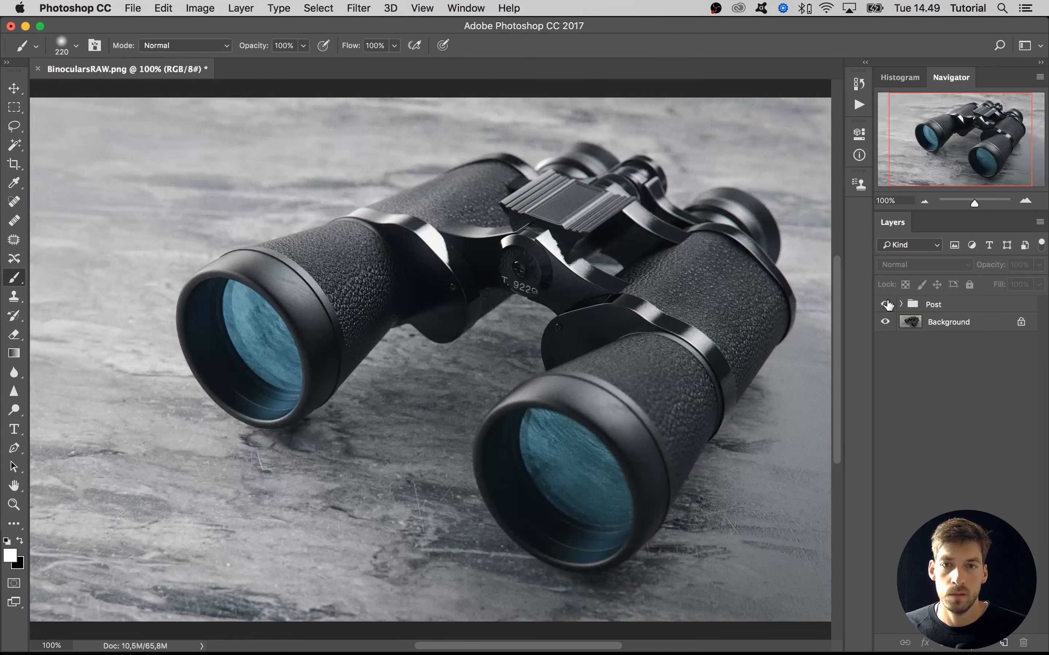
pyautogui.click(886, 305)
pyautogui.click(886, 304)
pyautogui.click(885, 305)
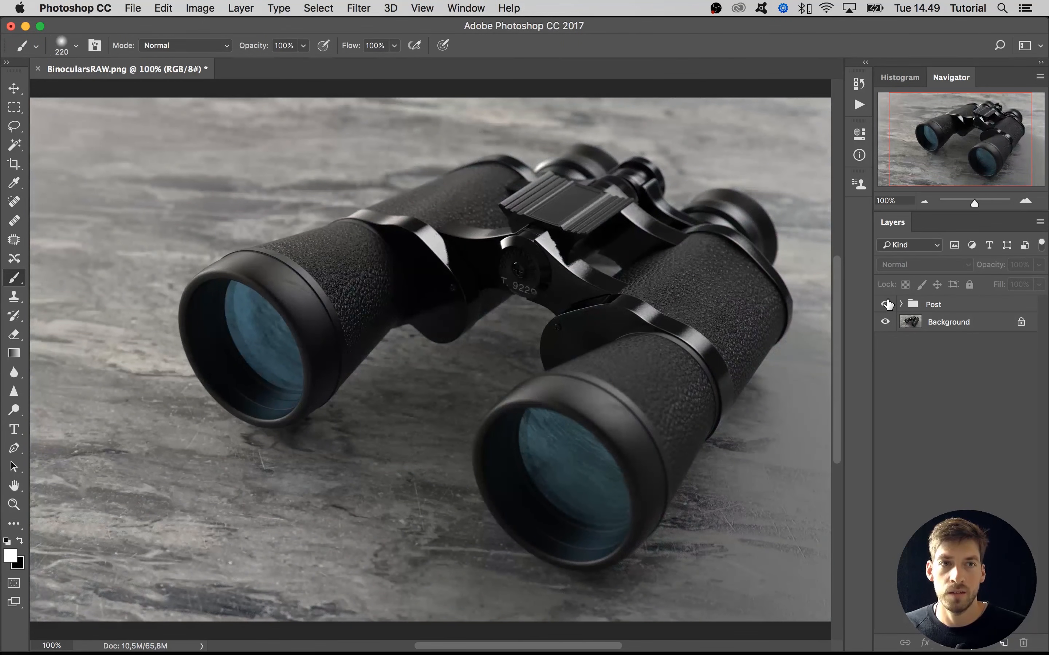
pyautogui.click(886, 304)
pyautogui.click(923, 199)
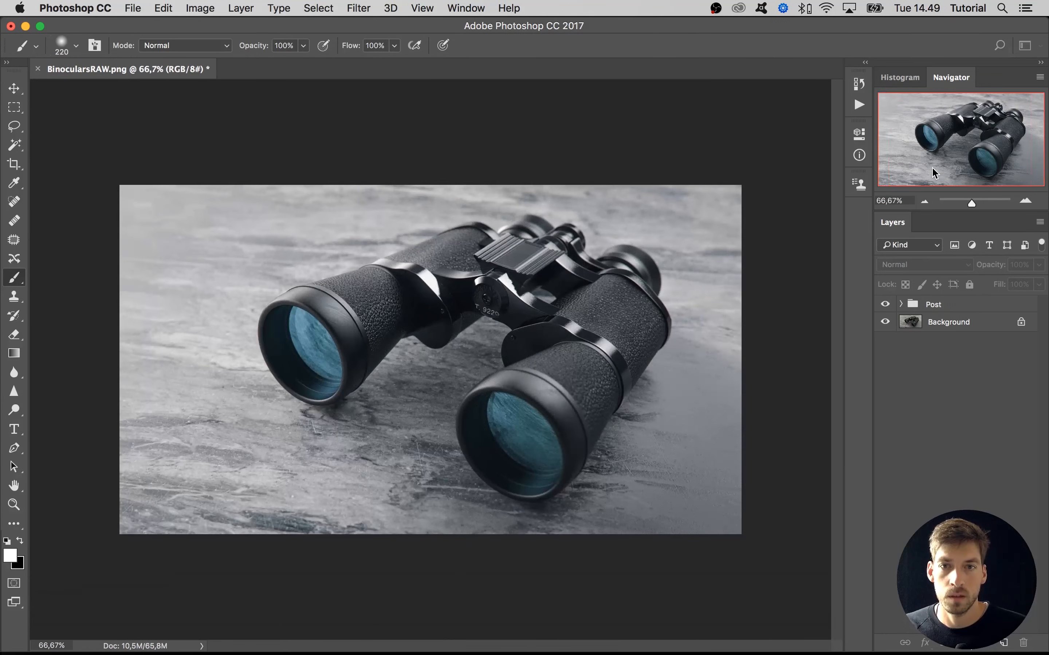
pyautogui.press('super+1')
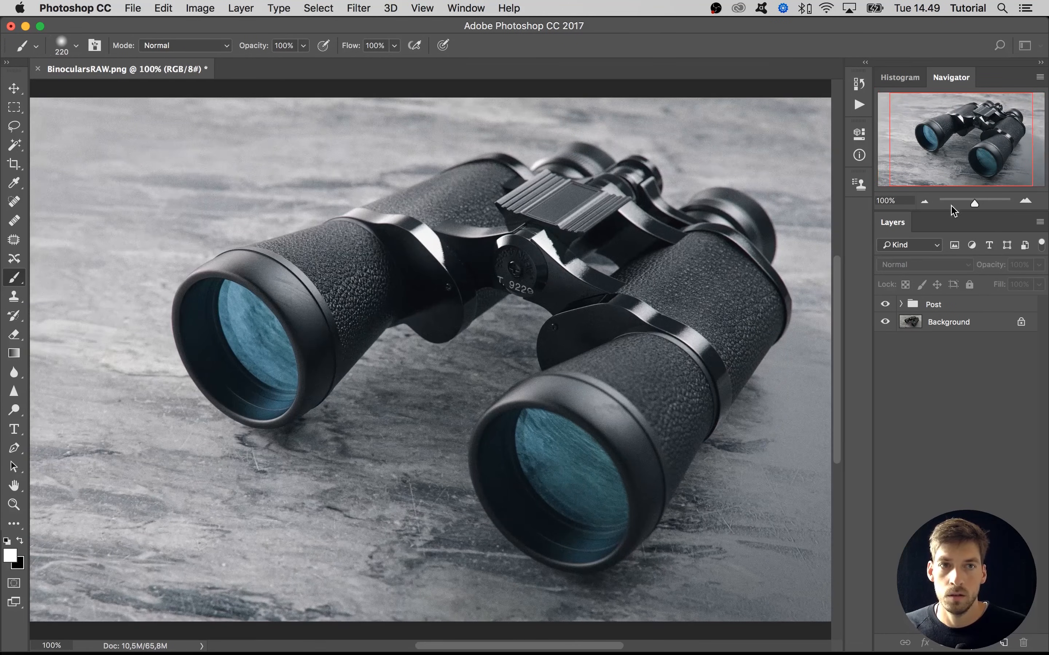
# Save the layered image as the Photoshop file BinocularsPOST.psd in the Resources folder, with Layers and Maximize Compatibility enabled.
pyautogui.moveTo(936, 173)
pyautogui.mouseDown()
pyautogui.moveTo(951, 173)
pyautogui.moveTo(933, 173)
pyautogui.mouseUp()
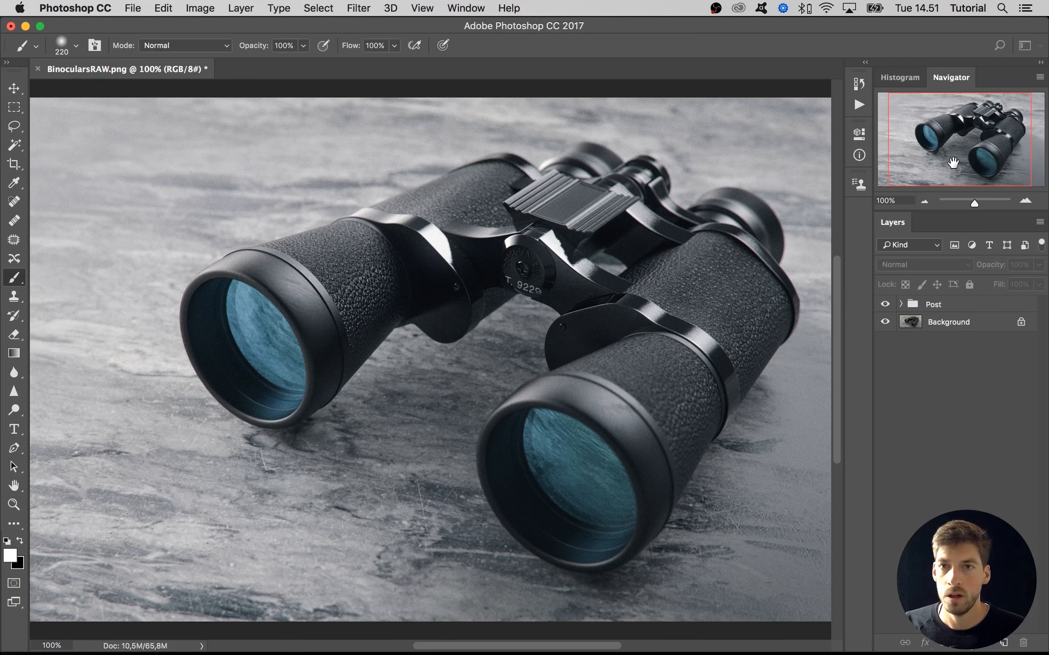
pyautogui.click(136, 12)
pyautogui.click(164, 158)
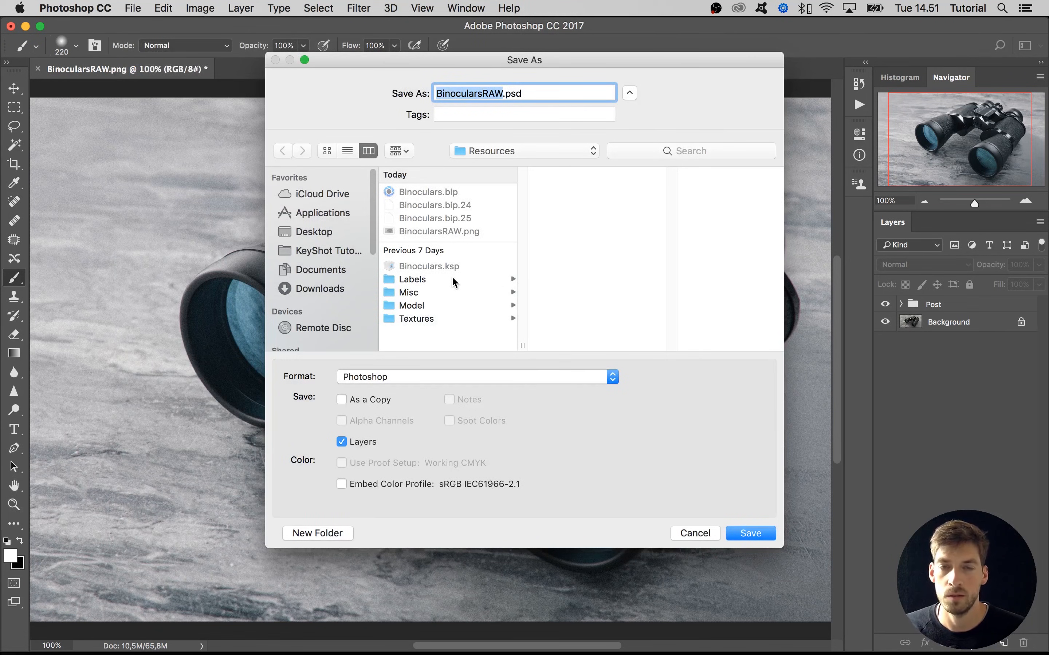
pyautogui.click(502, 91)
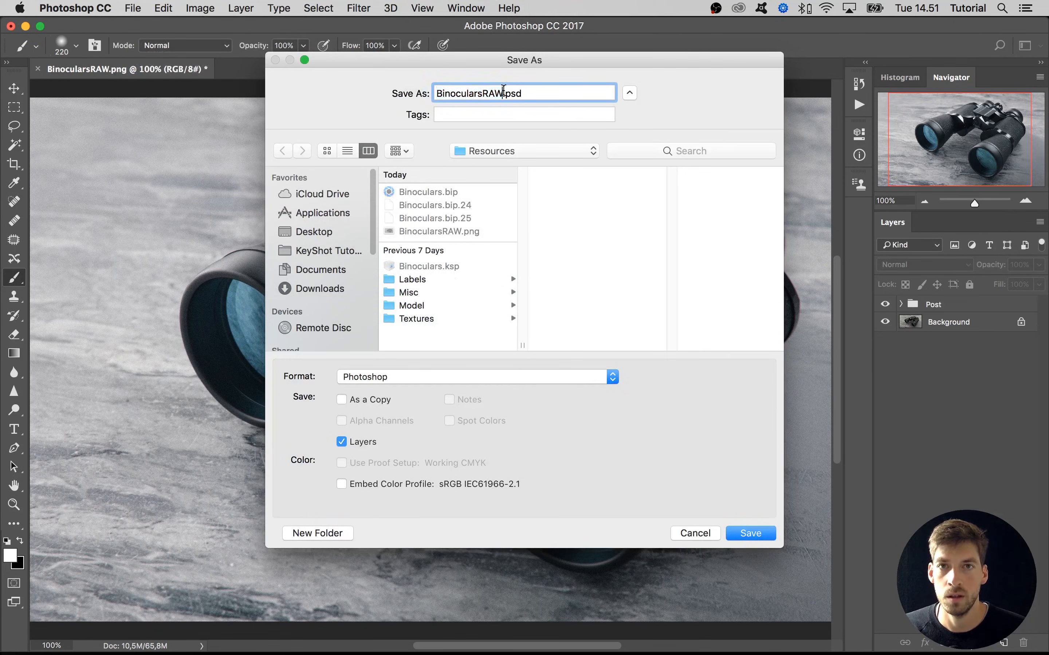
pyautogui.press('BackSpace')
pyautogui.press('BackSpace')
pyautogui.press('BackSpace')
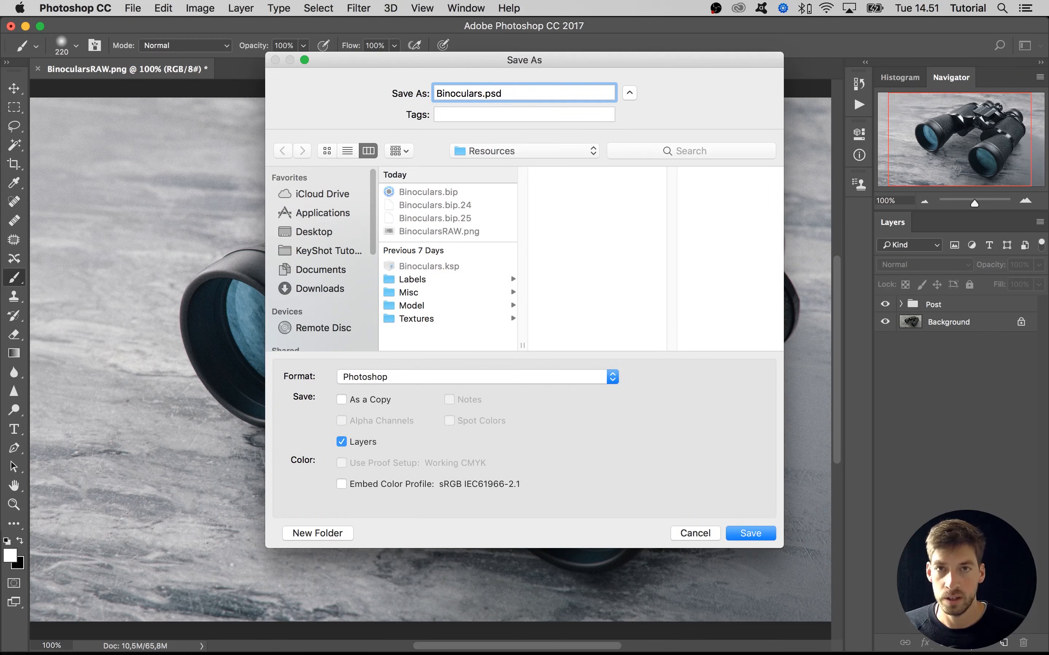
pyautogui.write('POST')
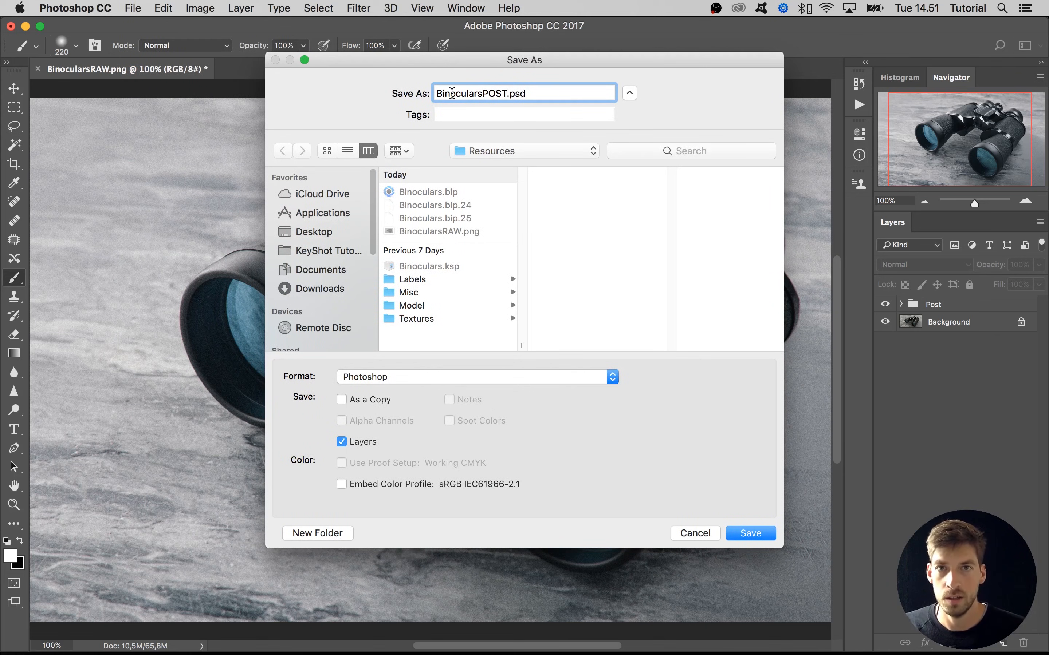
pyautogui.moveTo(453, 93); pyautogui.dragTo(477, 93)
pyautogui.click(477, 93)
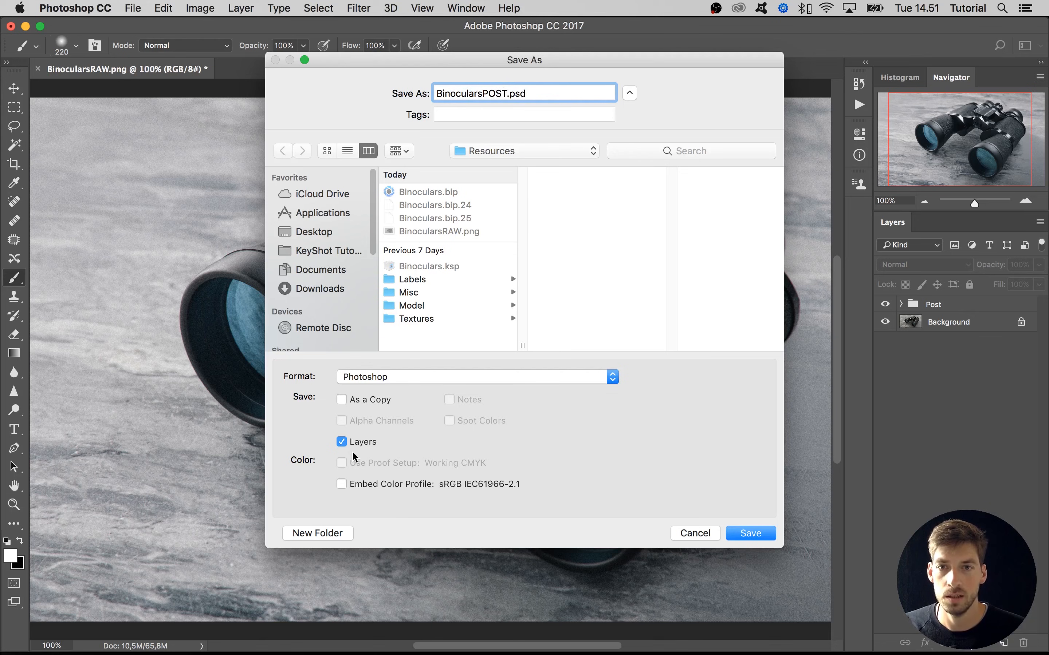
pyautogui.click(729, 542)
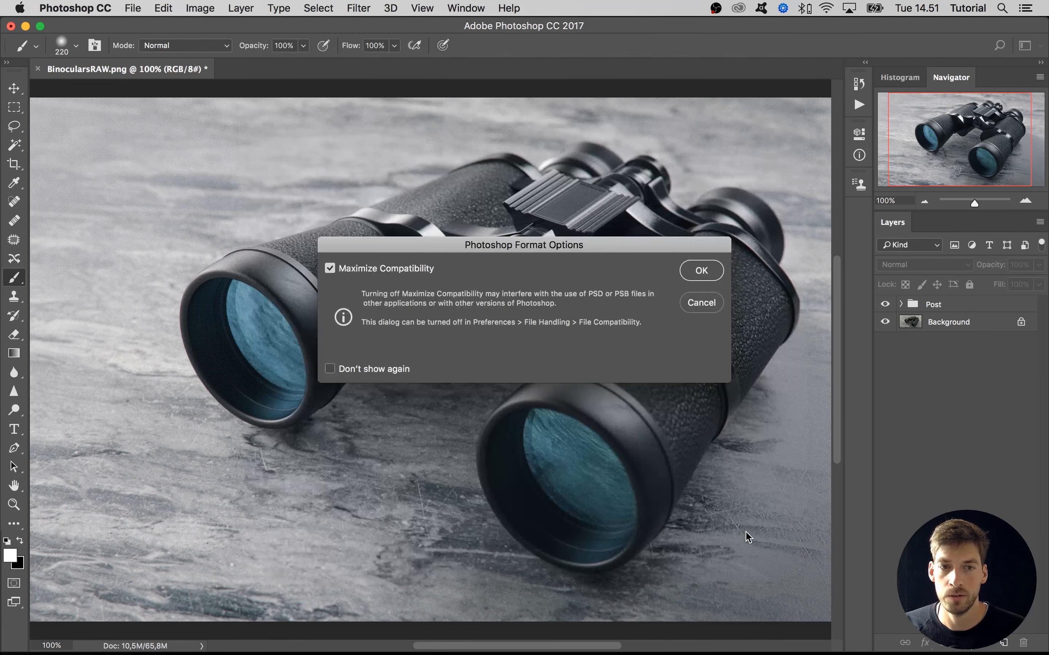
pyautogui.click(688, 272)
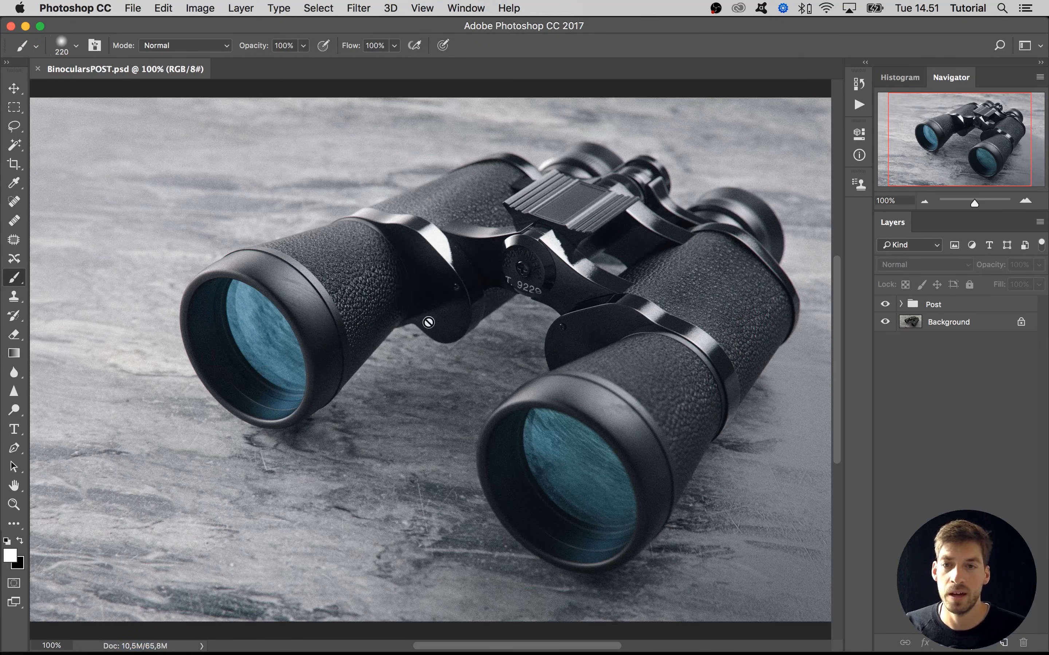
# Save a PNG copy as BinocularsPOST.png in the Resources folder, with Smallest / Slow compression and no interlacing.
pyautogui.click(132, 10)
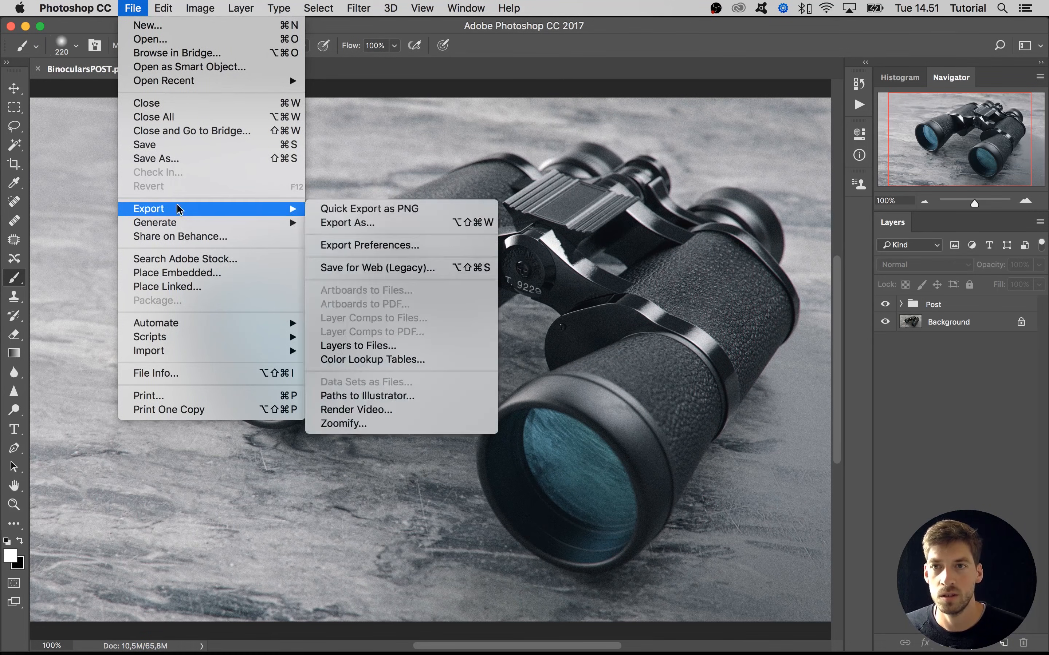
pyautogui.click(174, 160)
pyautogui.click(376, 375)
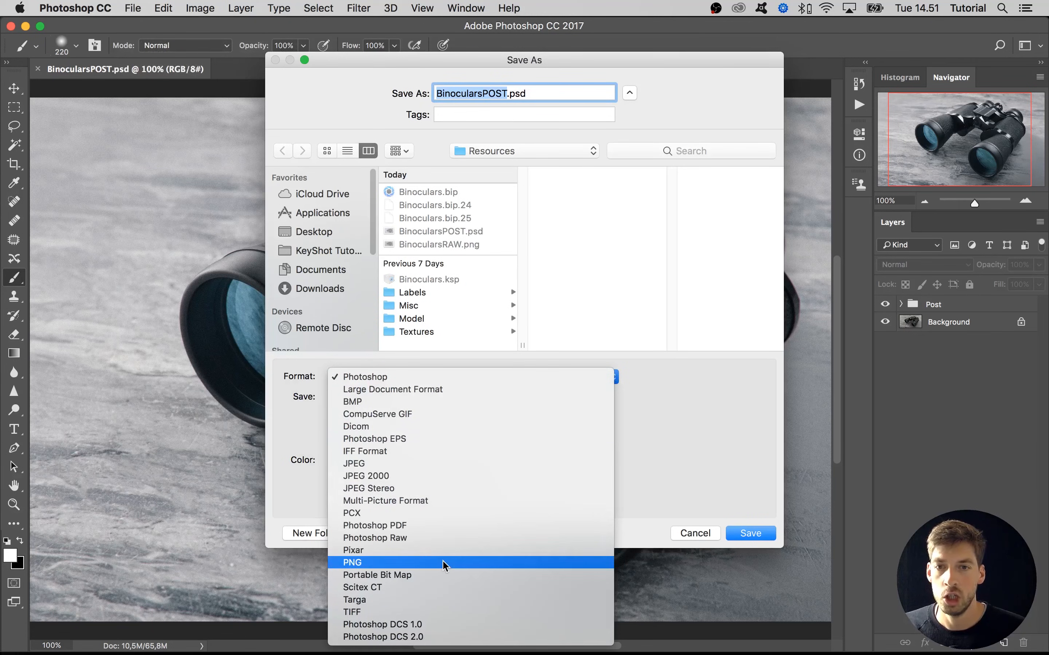
pyautogui.click(429, 562)
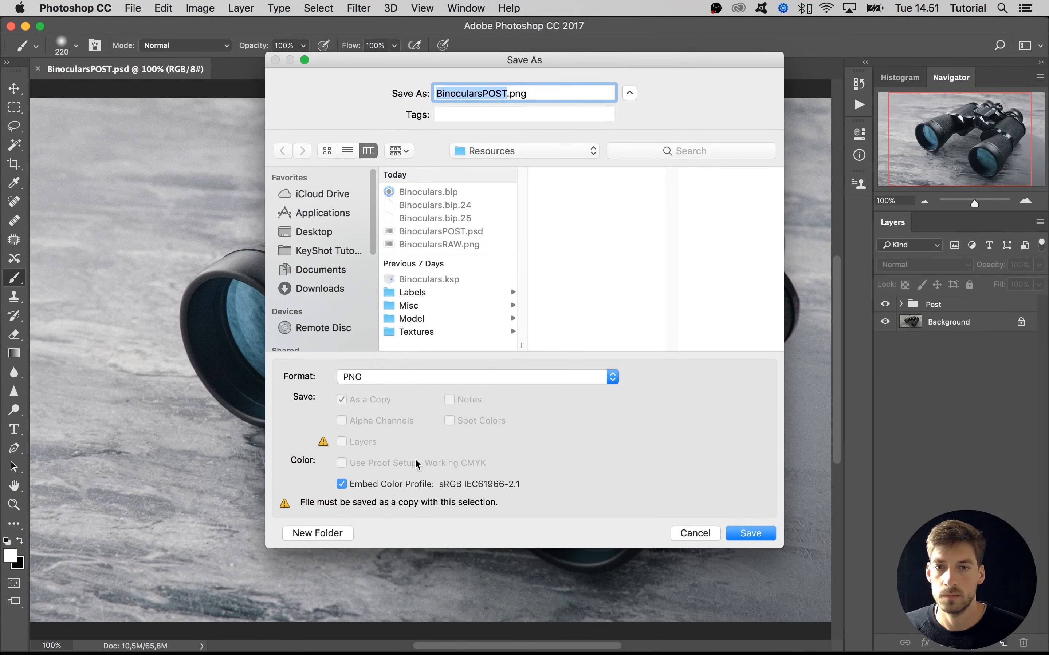
pyautogui.click(489, 92)
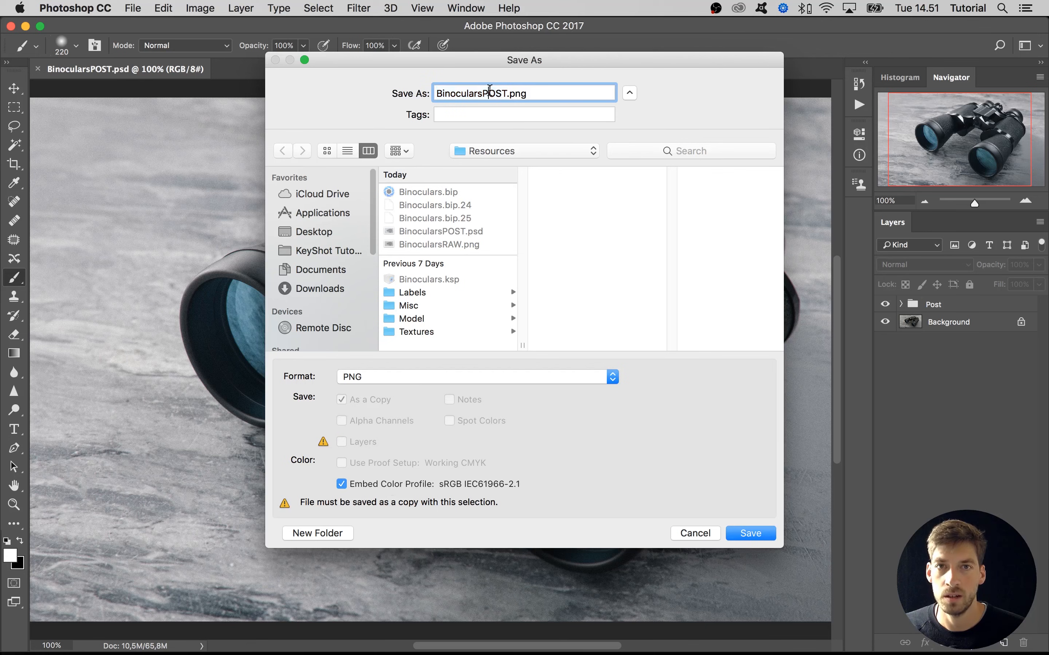
pyautogui.click(742, 532)
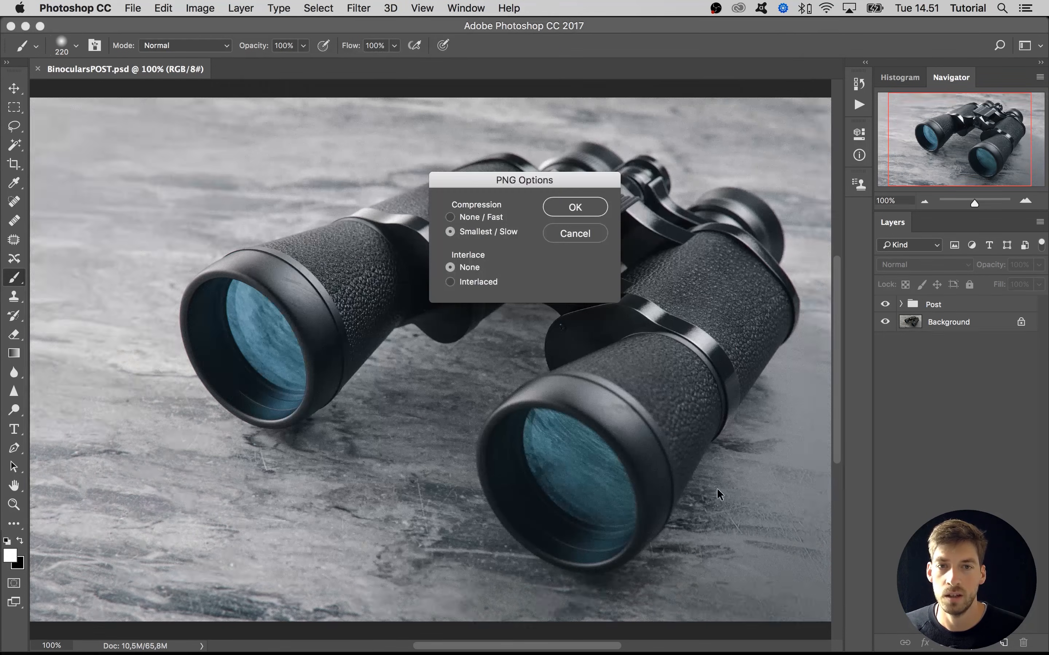
pyautogui.click(576, 207)
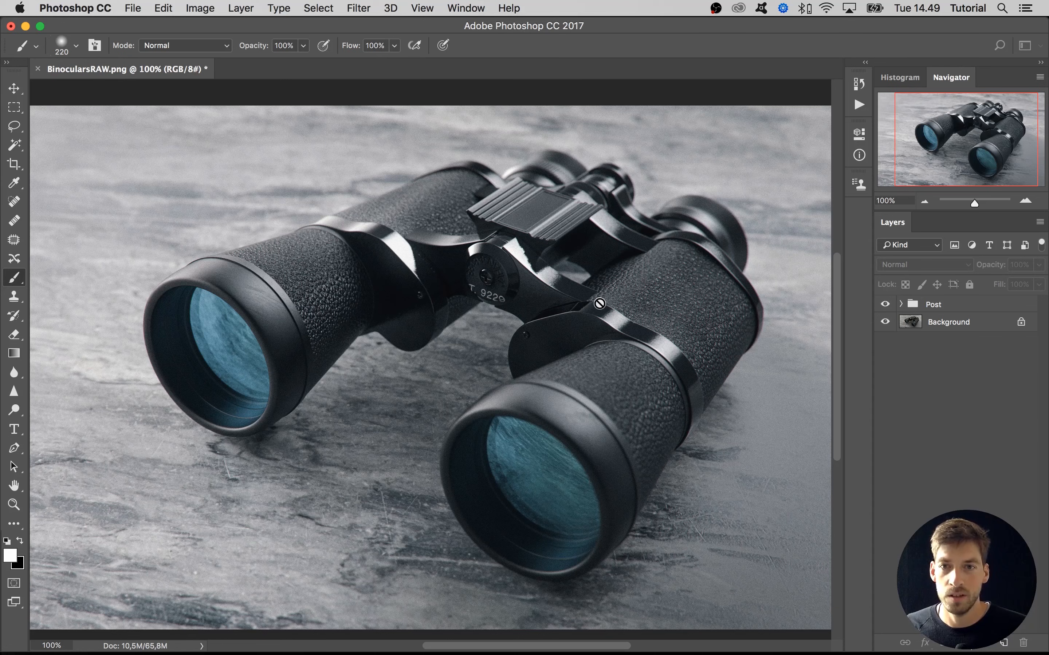
pyautogui.moveTo(954, 157); pyautogui.dragTo(950, 157)
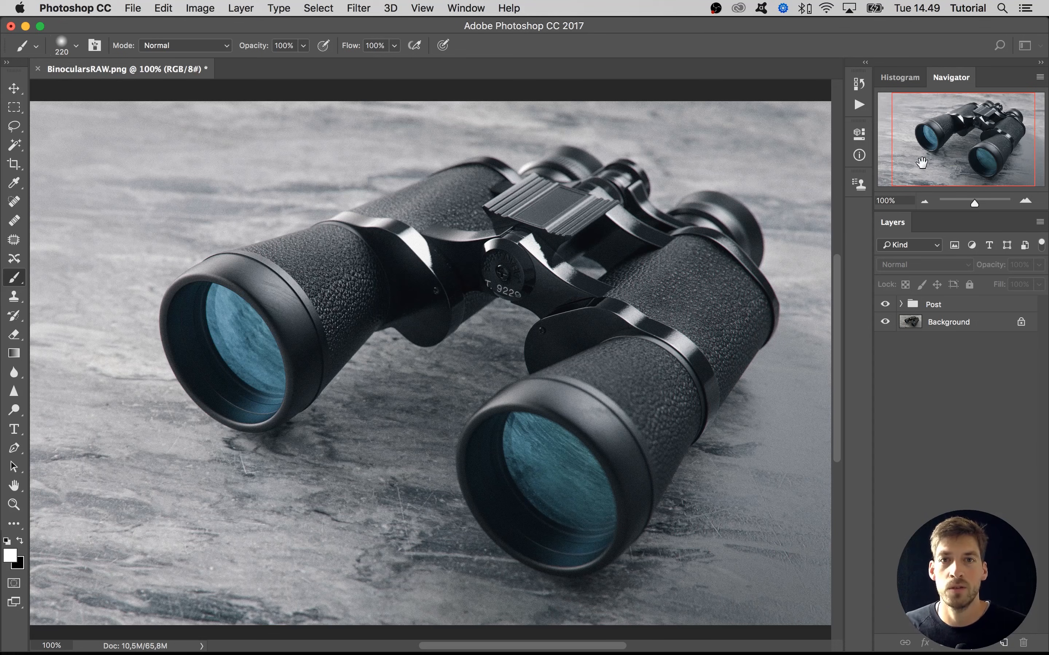
pyautogui.moveTo(966, 162); pyautogui.dragTo(968, 161)
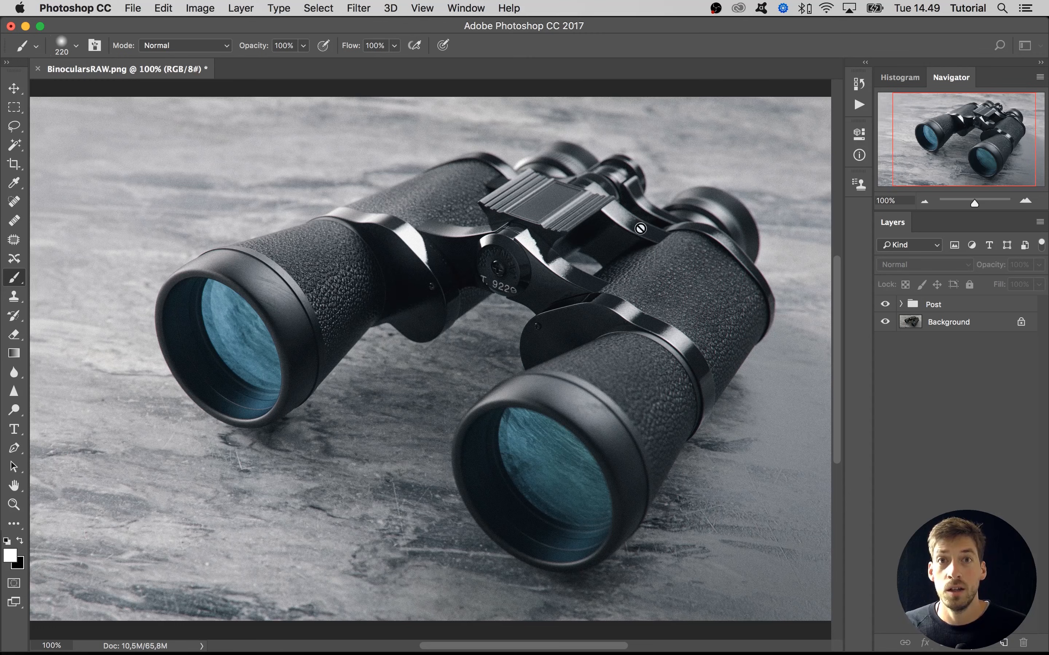